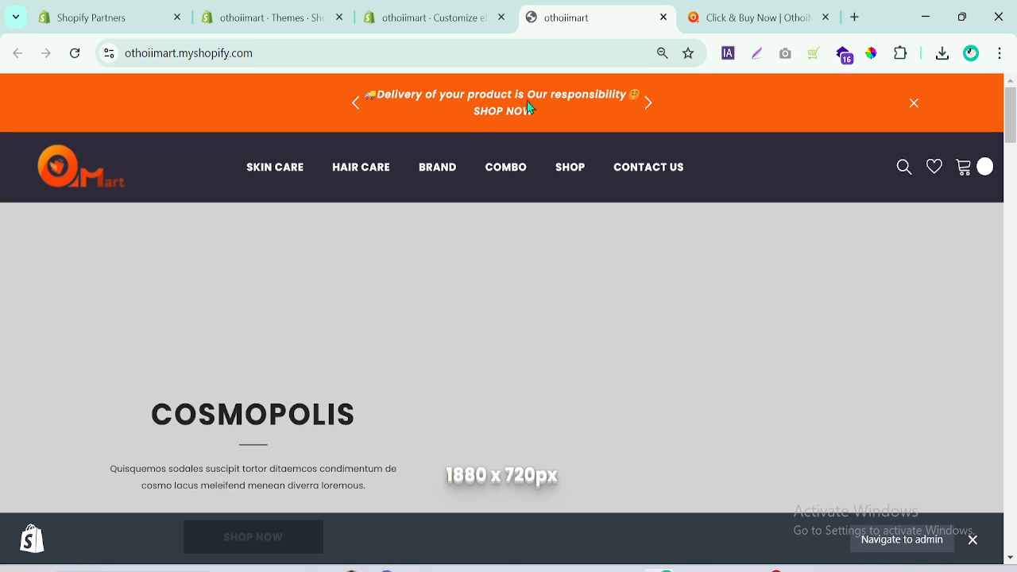
# Check the storefront header, then open the Header Icons block's Cart Count Bubble color settings in the theme editor.
pyautogui.click(429, 10)
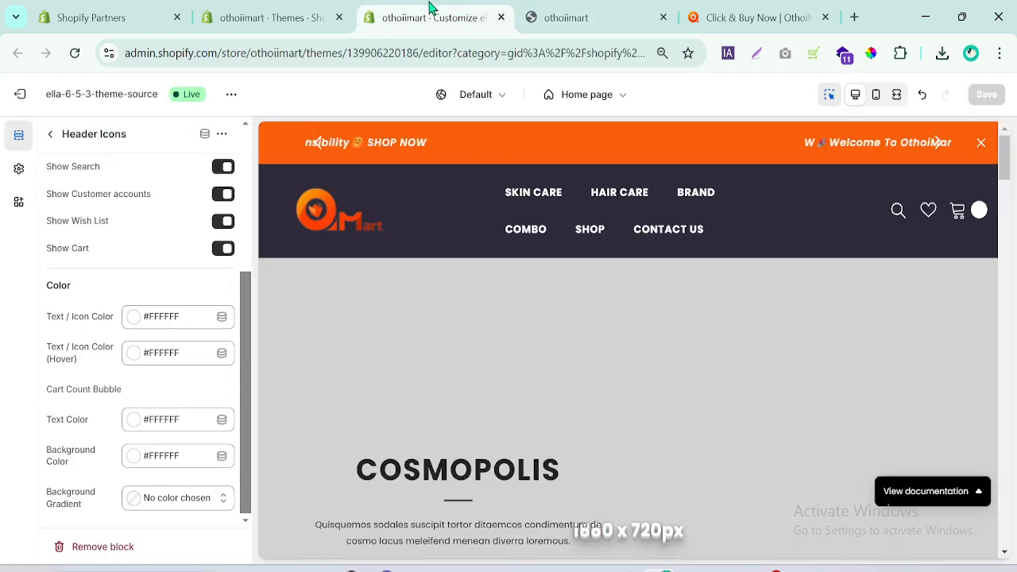
pyautogui.click(602, 16)
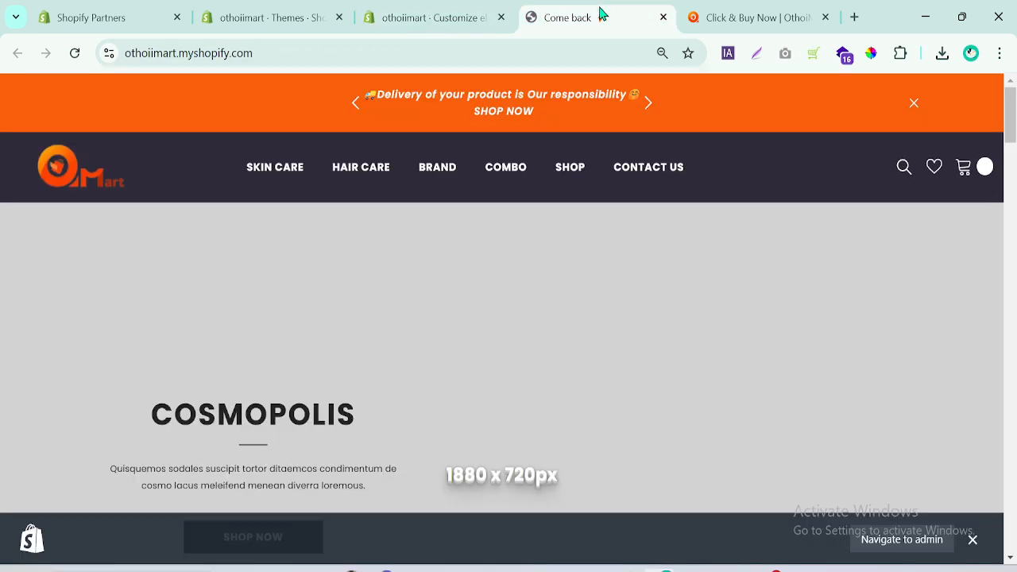
pyautogui.click(428, 10)
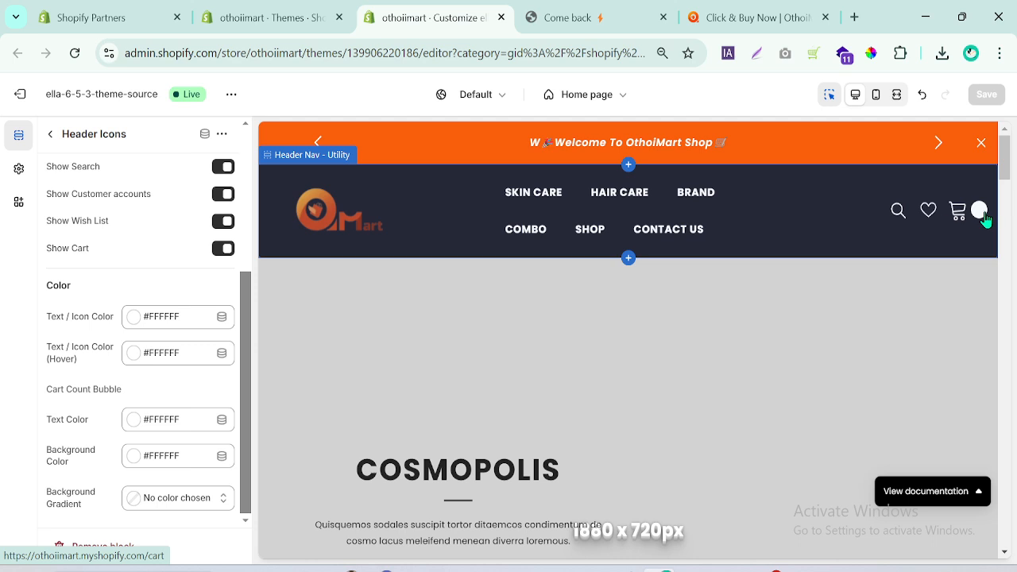
pyautogui.click(50, 135)
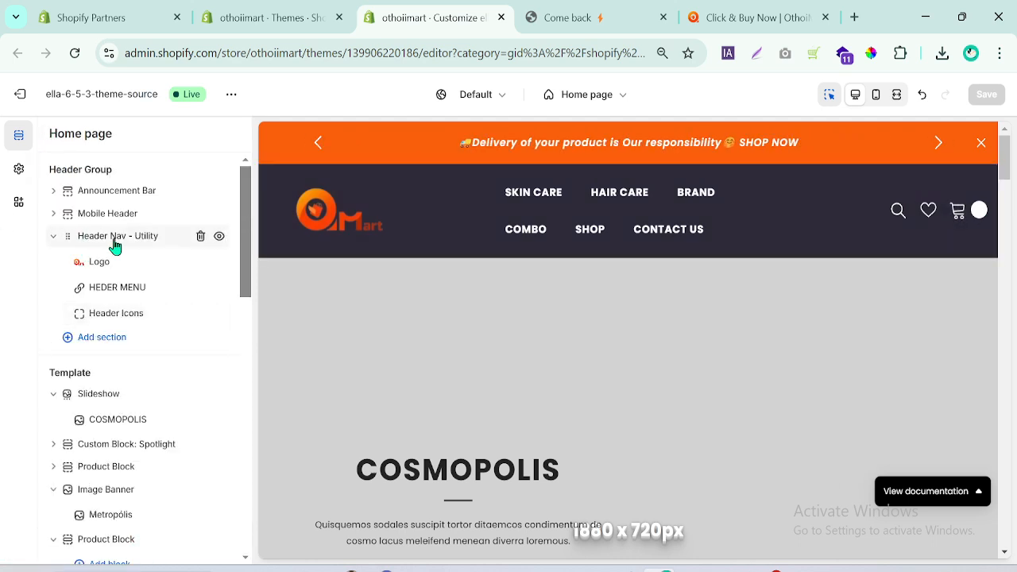
pyautogui.click(53, 236)
pyautogui.click(54, 236)
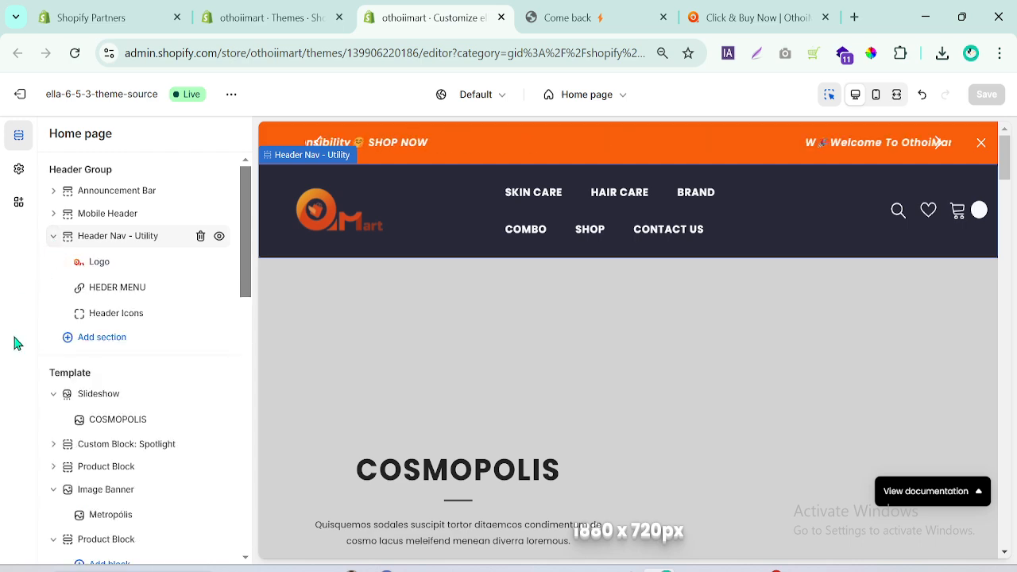
pyautogui.click(108, 315)
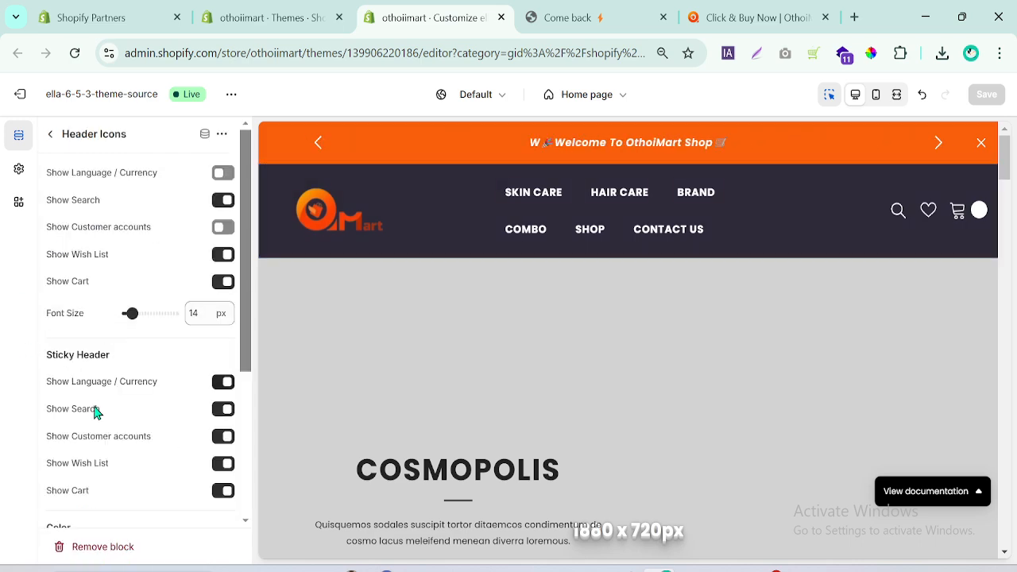
pyautogui.moveTo(250, 300); pyautogui.dragTo(231, 446)
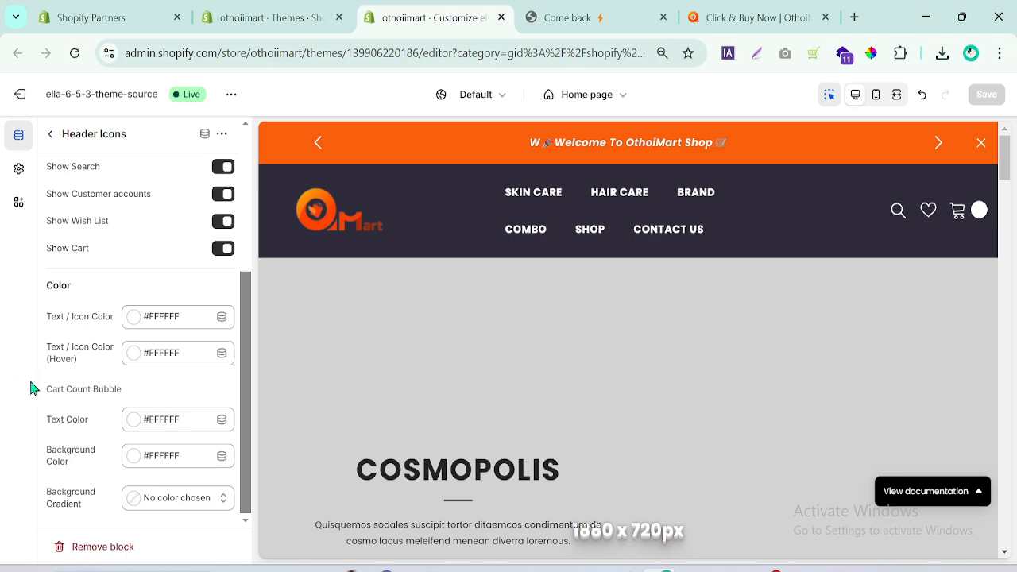
pyautogui.moveTo(68, 384); pyautogui.dragTo(146, 391)
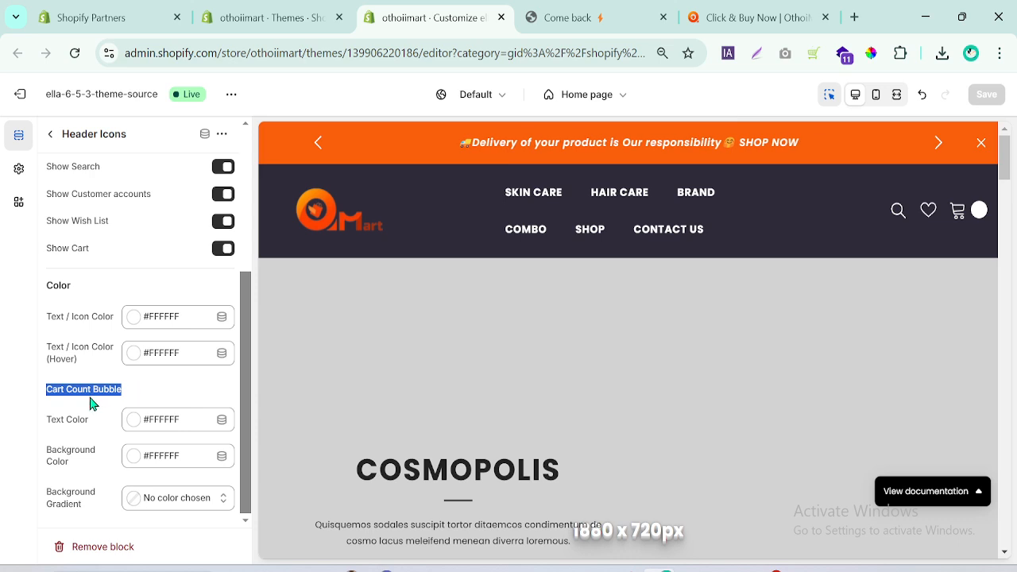
pyautogui.click(135, 390)
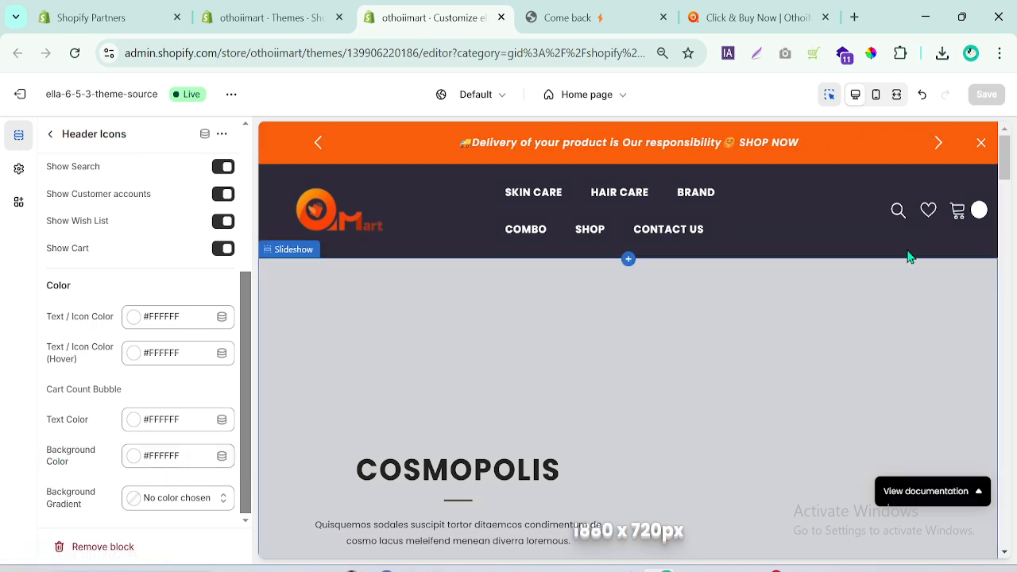
# Set the cart count bubble's background color to #E95144 and save the theme.
pyautogui.click(132, 457)
pyautogui.click(229, 350)
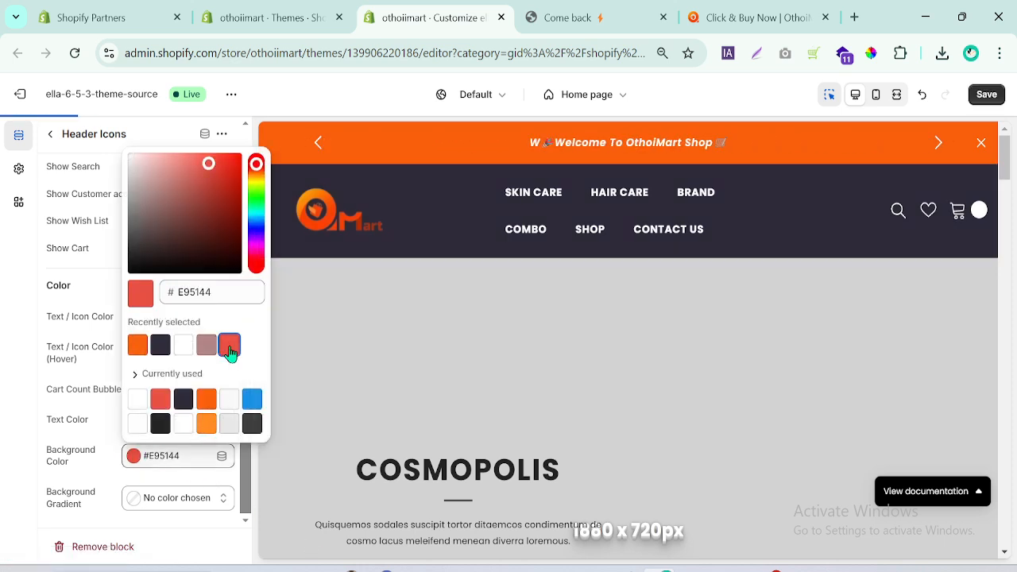
pyautogui.click(731, 14)
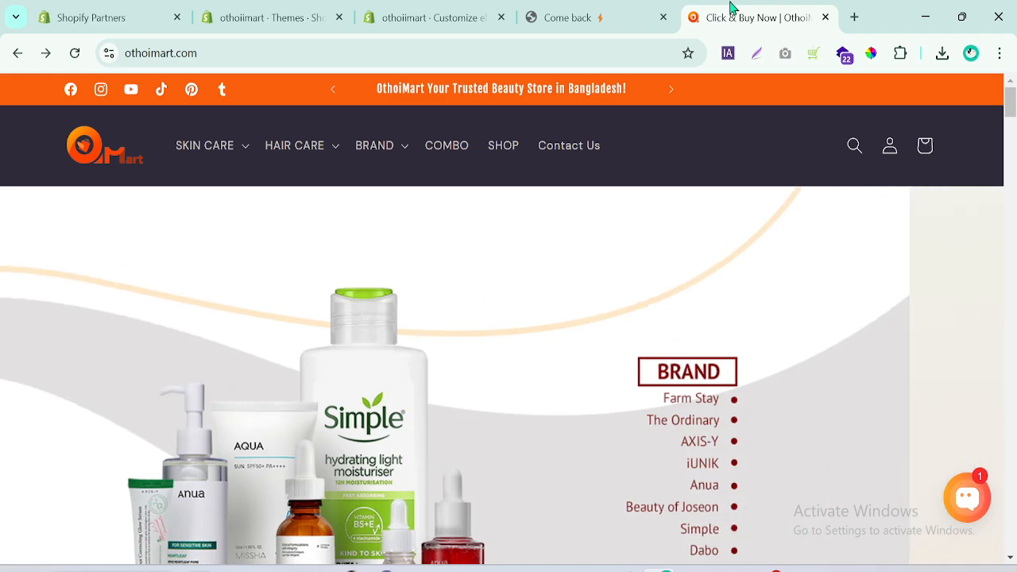
pyautogui.click(469, 14)
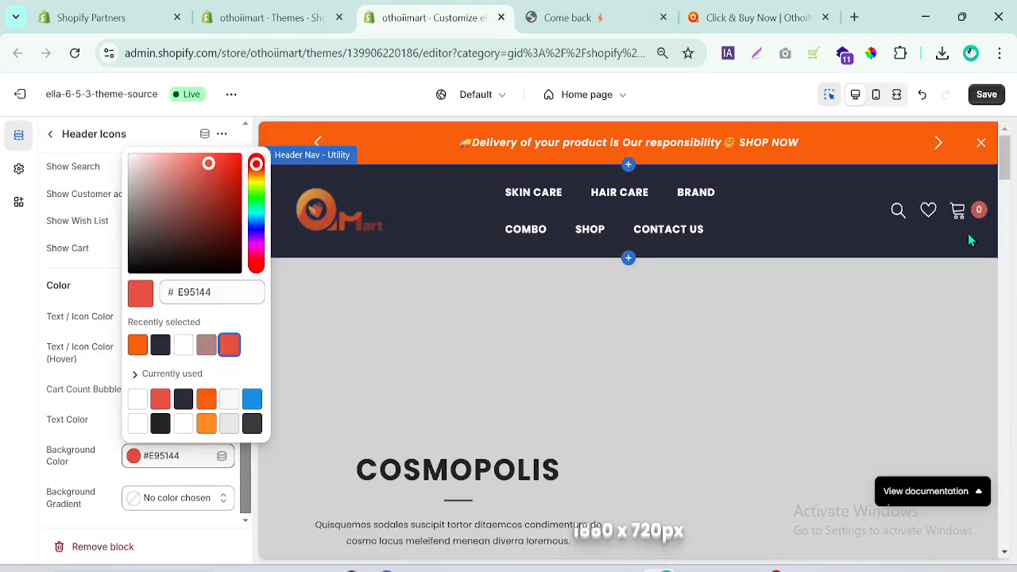
pyautogui.click(2, 412)
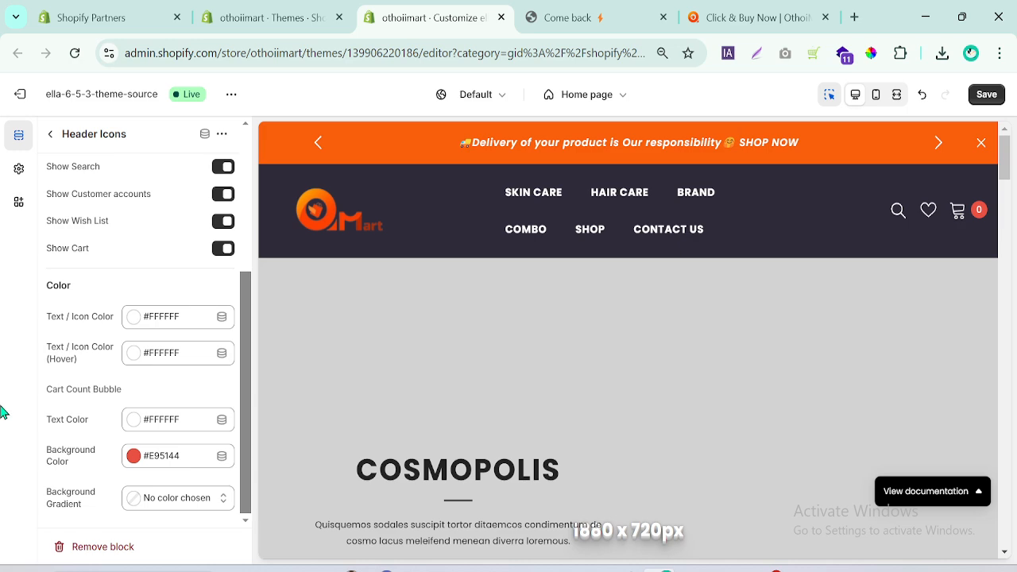
pyautogui.click(986, 94)
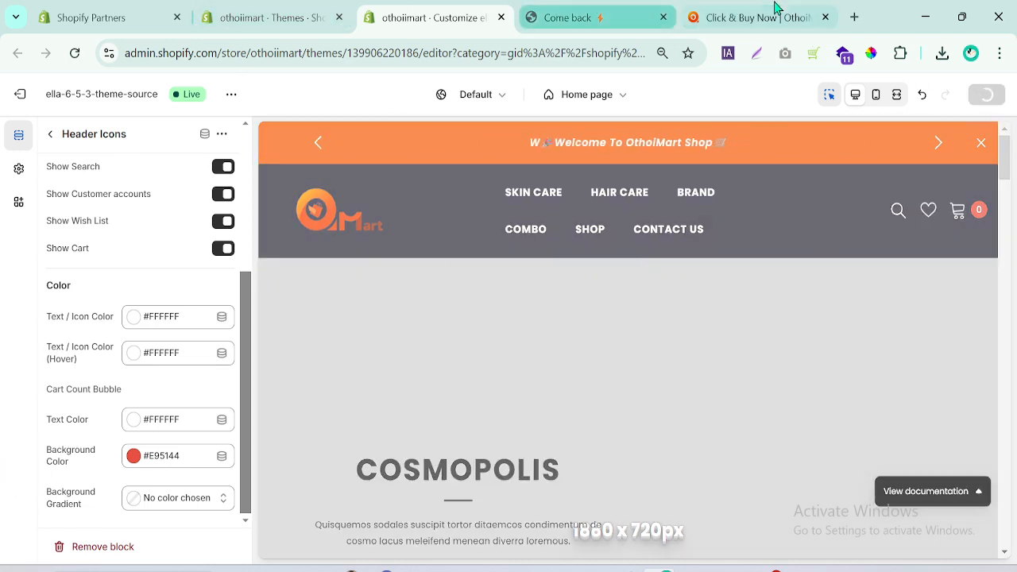
# Extract all images from the othoimart.com home page with ImageAssistant.
pyautogui.click(719, 13)
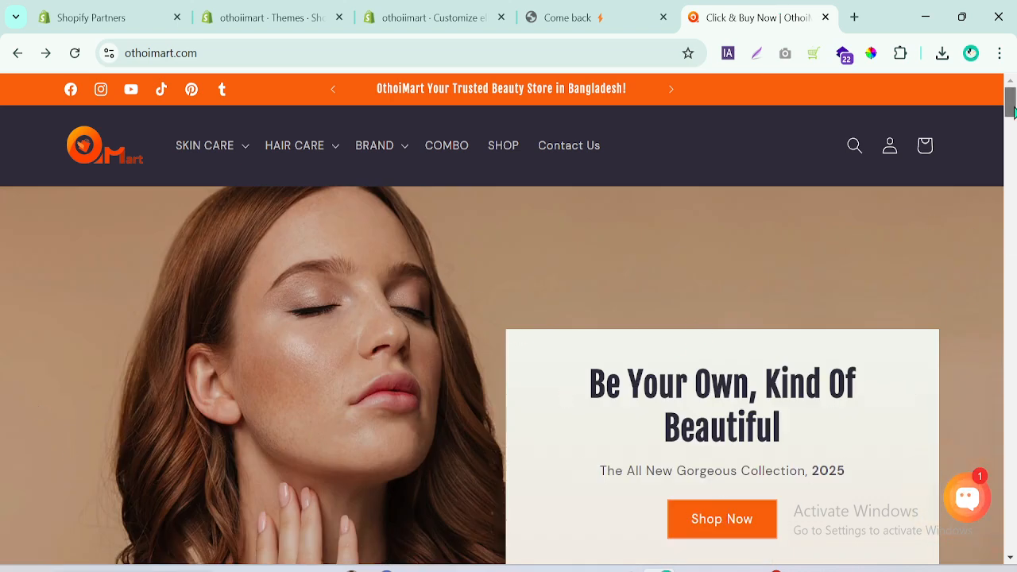
pyautogui.moveTo(1011, 113)
pyautogui.mouseDown()
pyautogui.moveTo(1012, 445)
pyautogui.moveTo(1011, 112)
pyautogui.moveTo(1013, 121)
pyautogui.mouseUp()
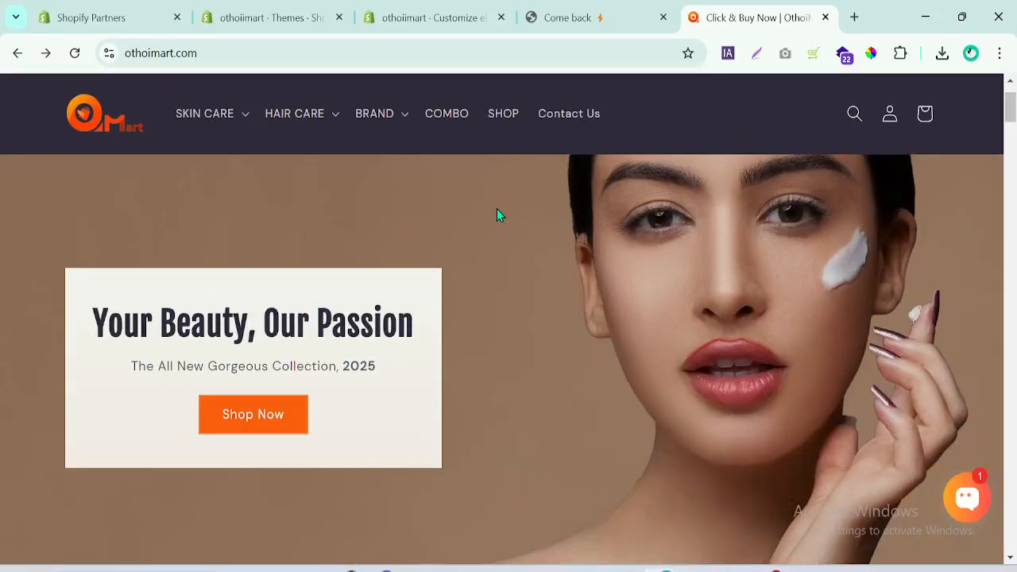
pyautogui.click(727, 53)
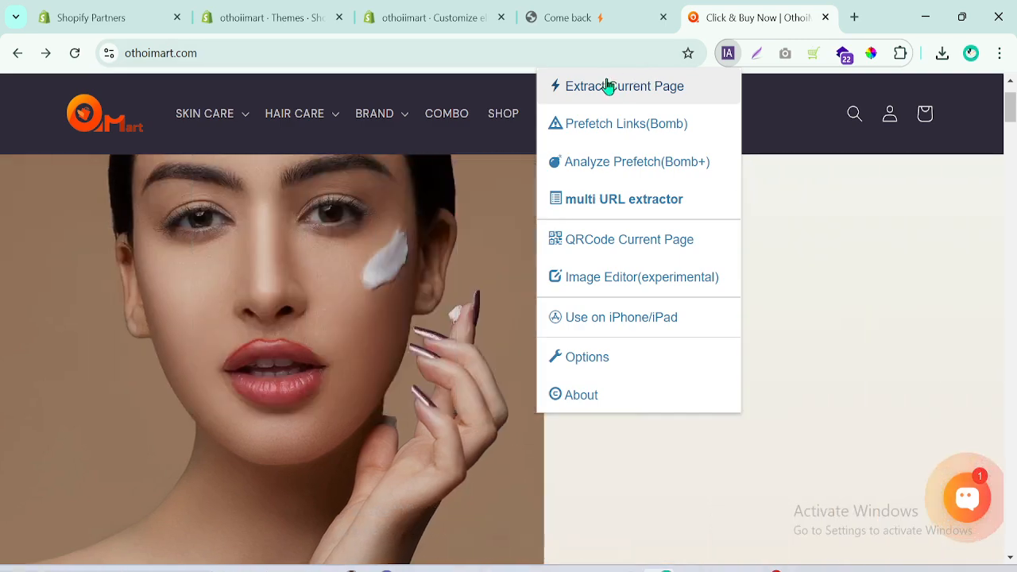
pyautogui.click(608, 85)
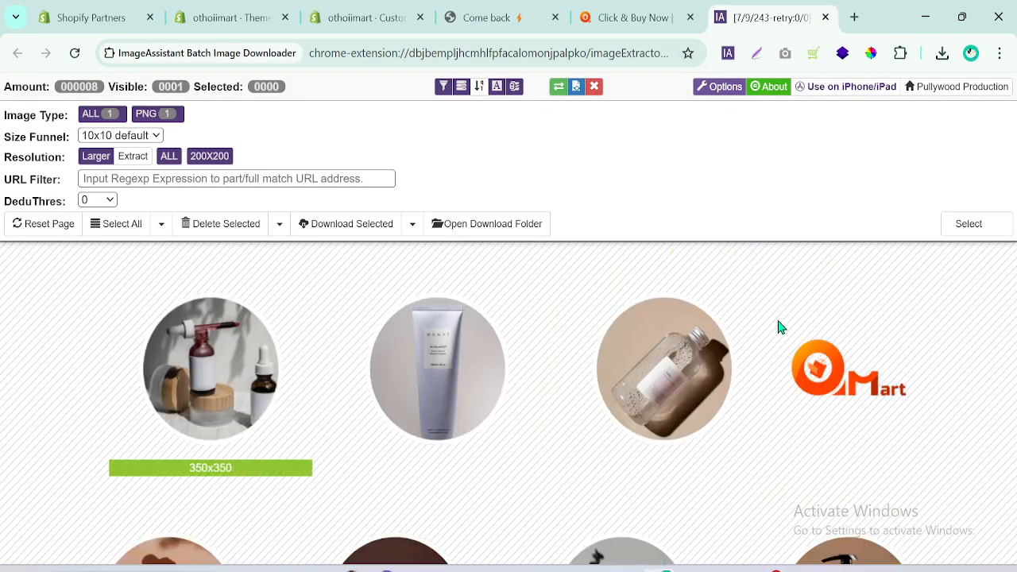
pyautogui.click(855, 16)
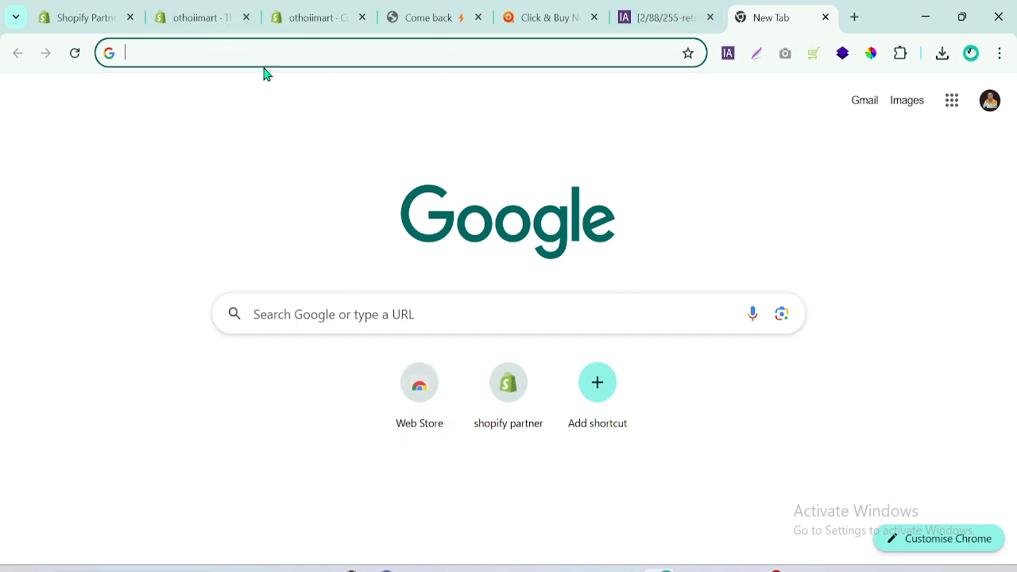
pyautogui.click(659, 15)
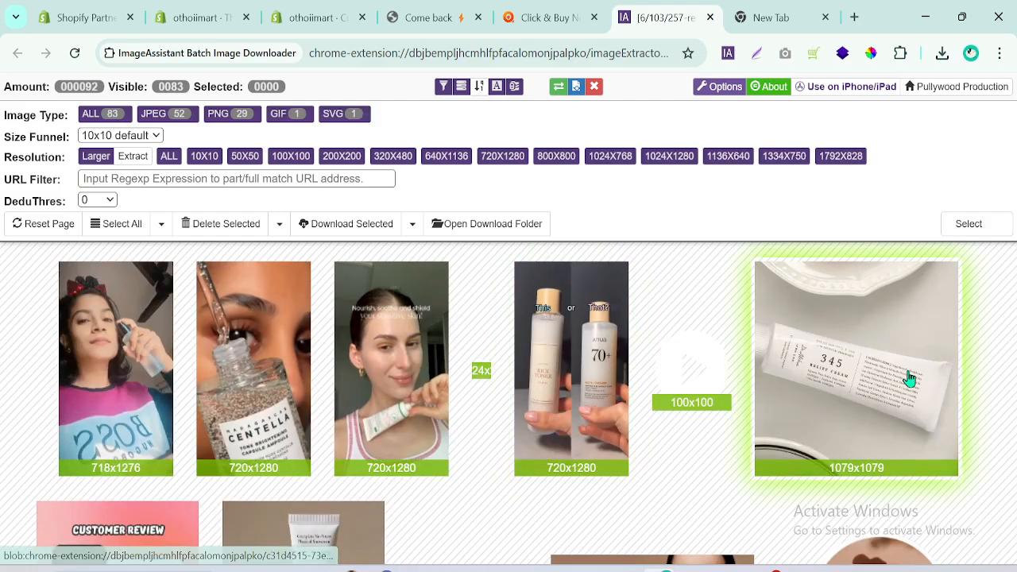
# Save the 1903x950 banner of the woman with cream on her cheek and the 3760x1440 brand products banner from the extracted images.
pyautogui.scroll(-2, 910, 378)
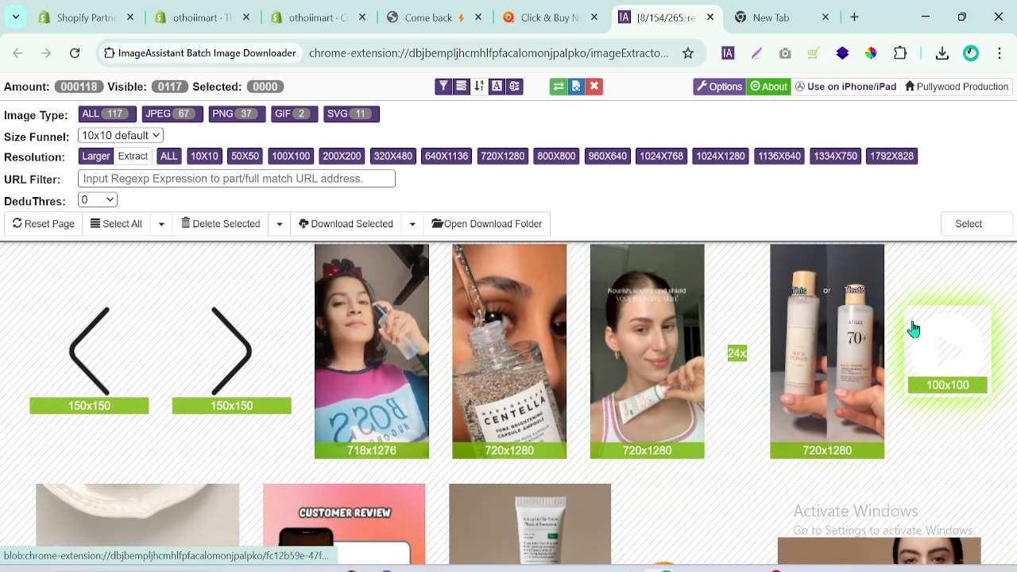
pyautogui.scroll(-3, 533, 431)
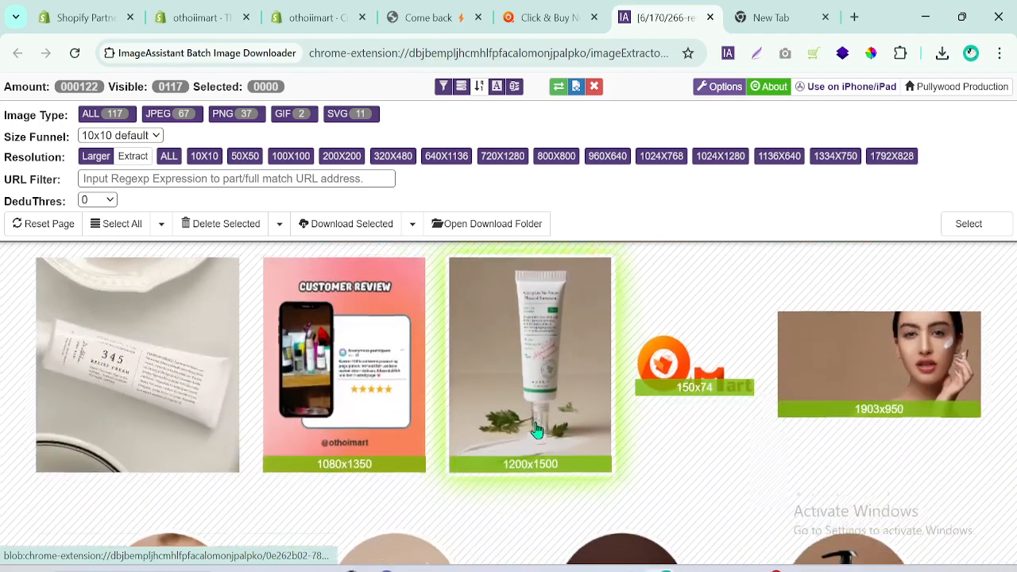
pyautogui.click(863, 350)
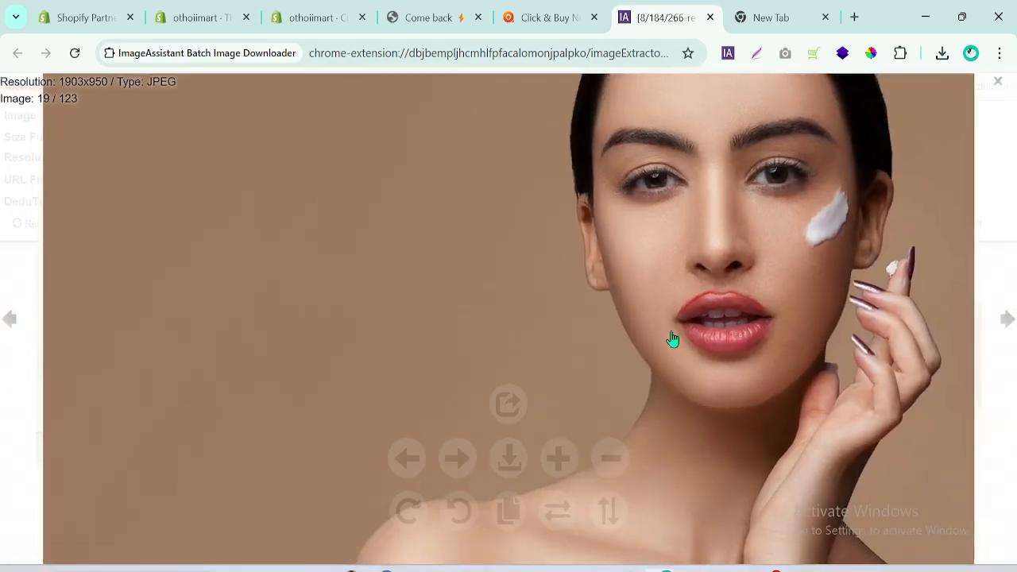
pyautogui.rightClick(672, 340)
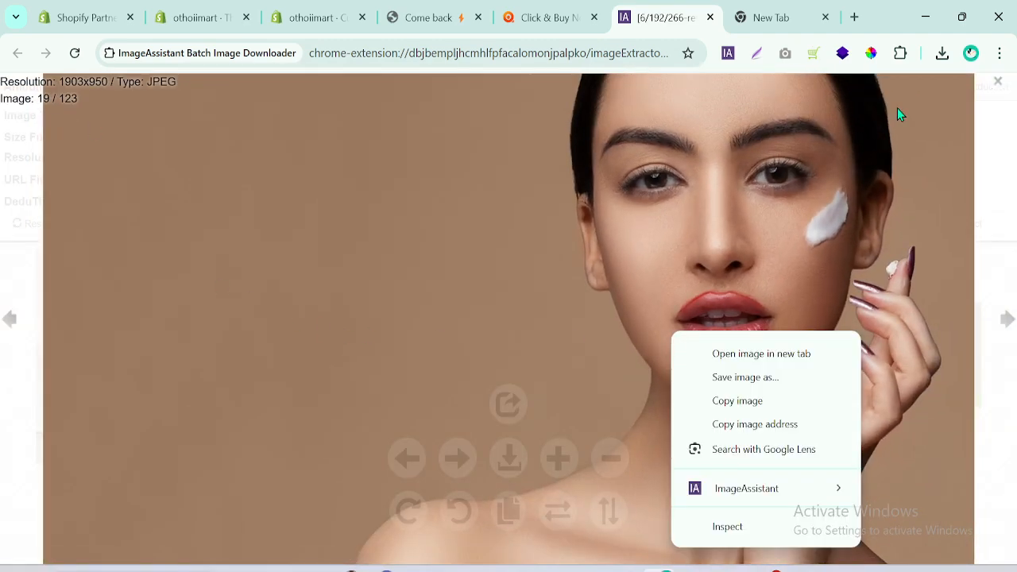
pyautogui.click(998, 84)
pyautogui.rightClick(877, 367)
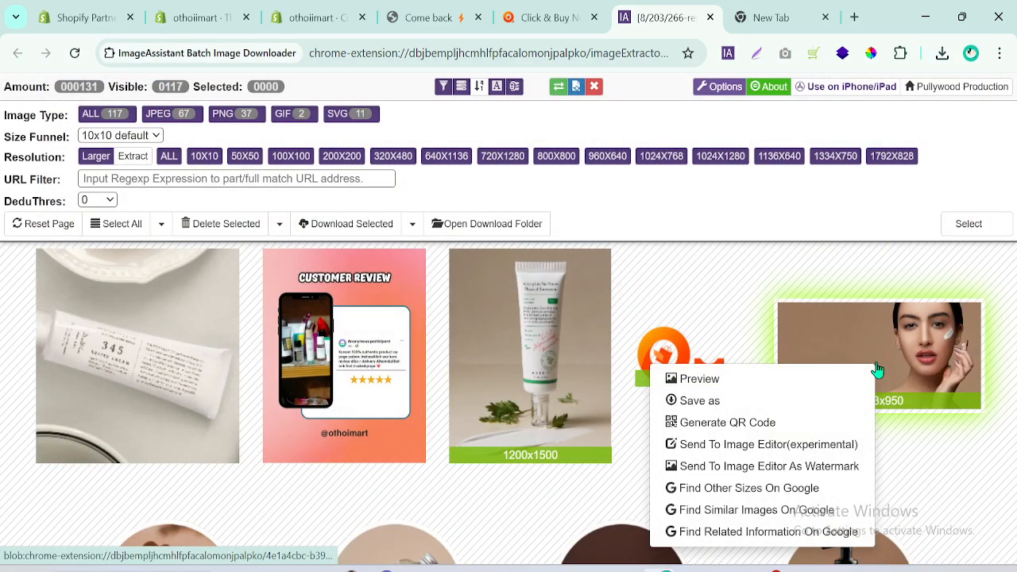
pyautogui.click(691, 404)
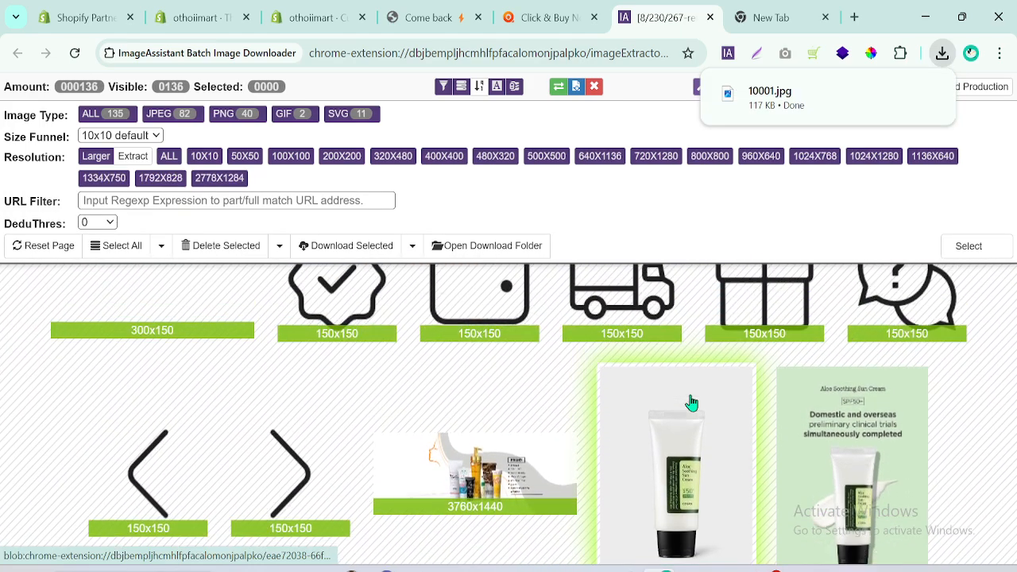
pyautogui.rightClick(502, 465)
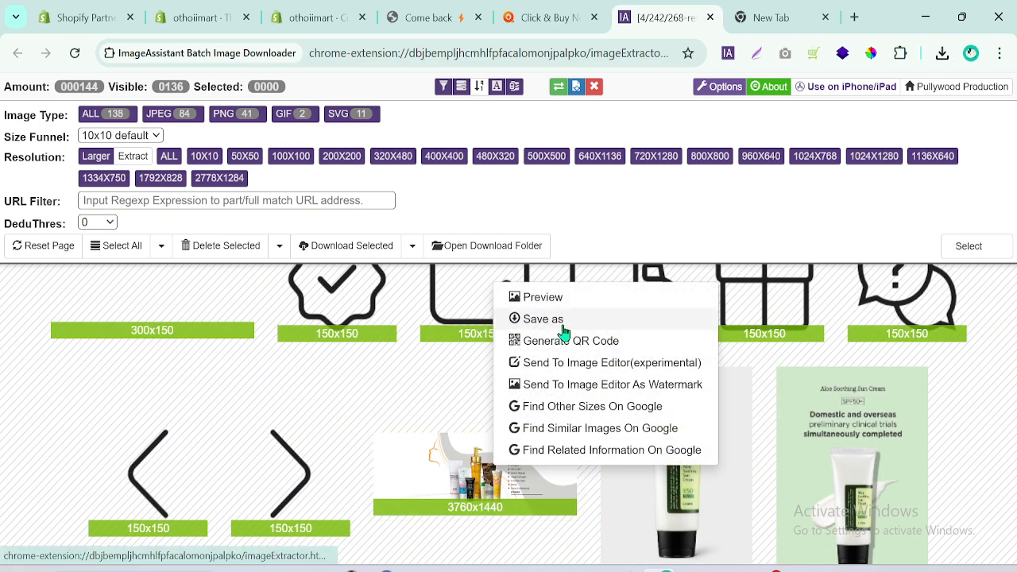
pyautogui.click(529, 322)
# Look through the extracted images for further slideshow banners.
pyautogui.scroll(-3, 645, 455)
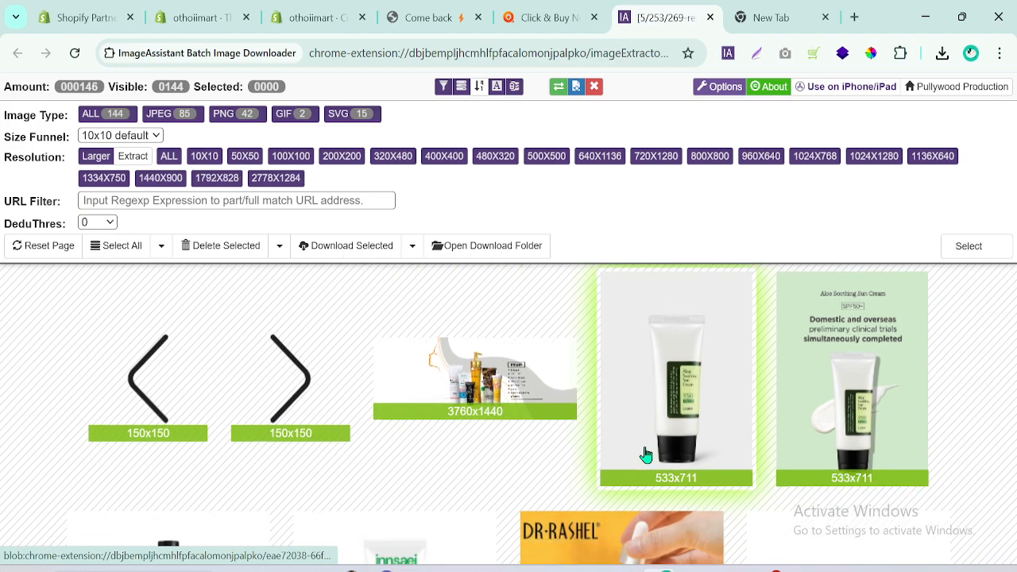
pyautogui.scroll(-6, 646, 455)
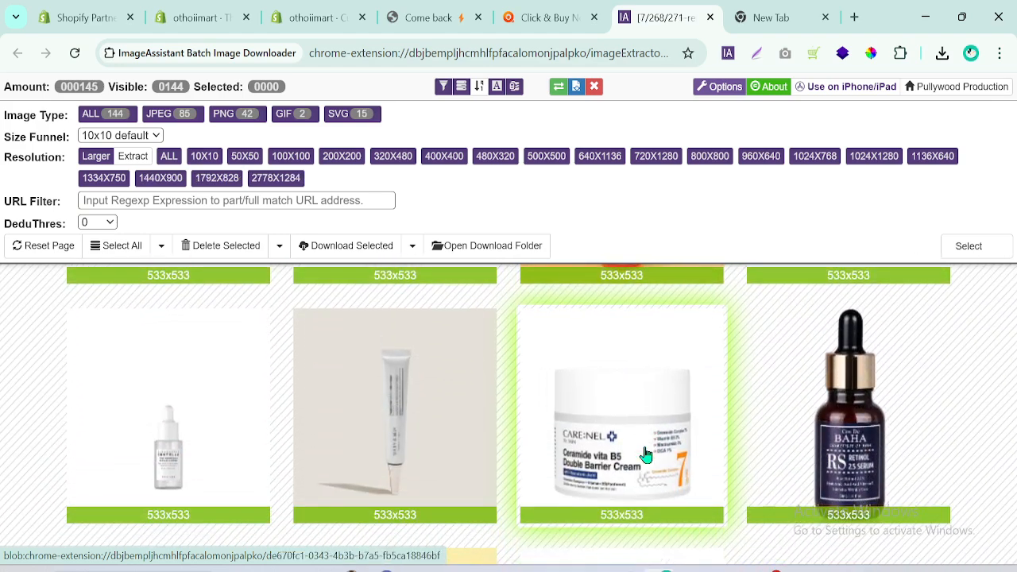
pyautogui.scroll(-2, 645, 455)
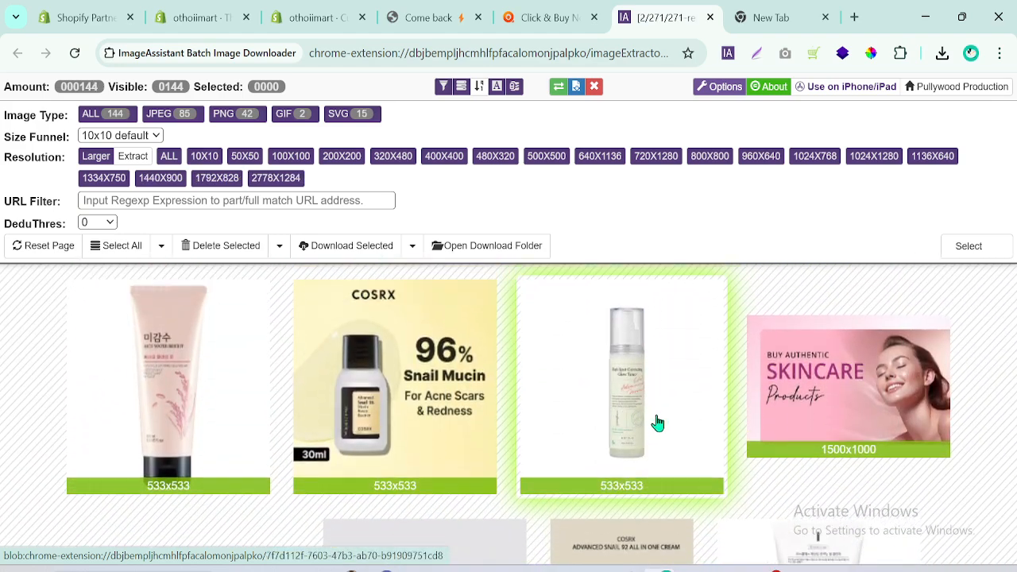
pyautogui.scroll(-4, 806, 403)
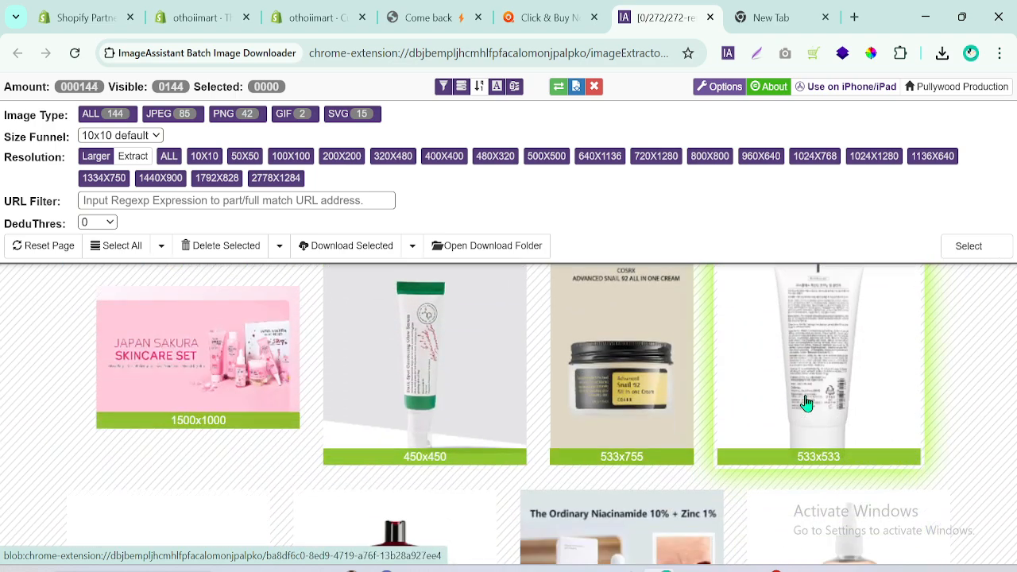
# Switch to the othoimart.com home page and view each slide of its banner slideshow.
pyautogui.click(549, 18)
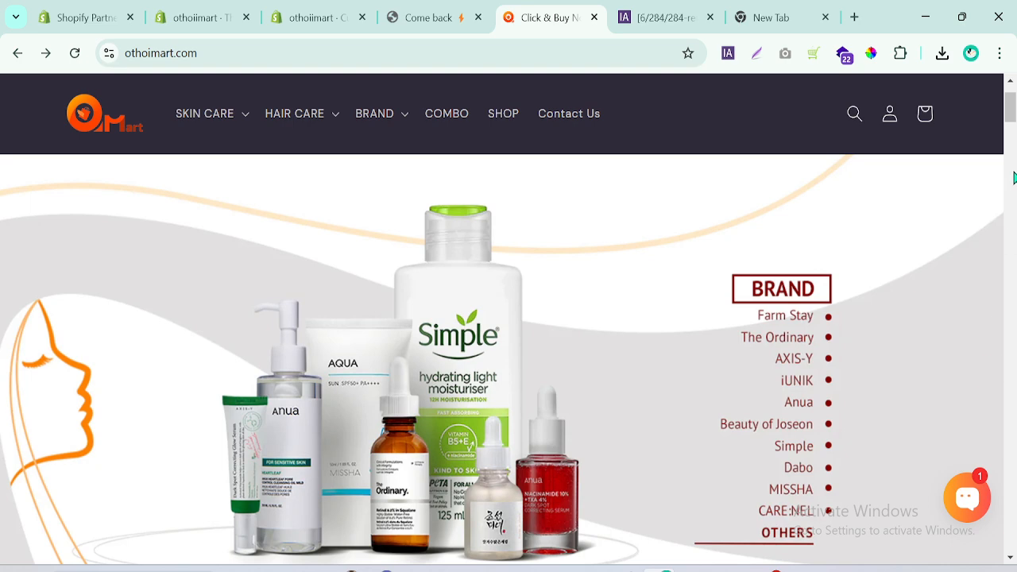
pyautogui.scroll(-3, 1011, 117)
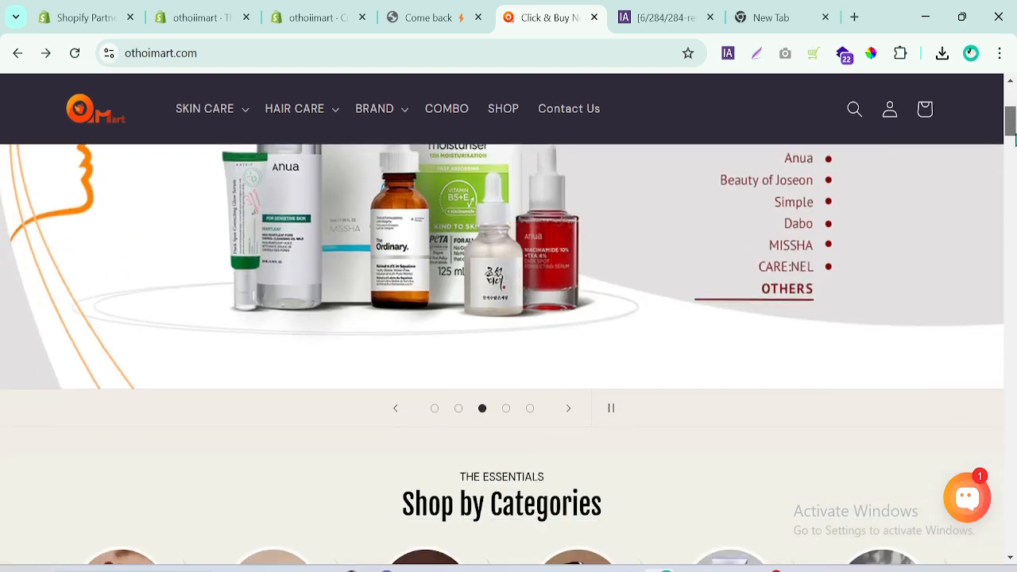
pyautogui.click(434, 413)
pyautogui.click(435, 413)
pyautogui.click(458, 411)
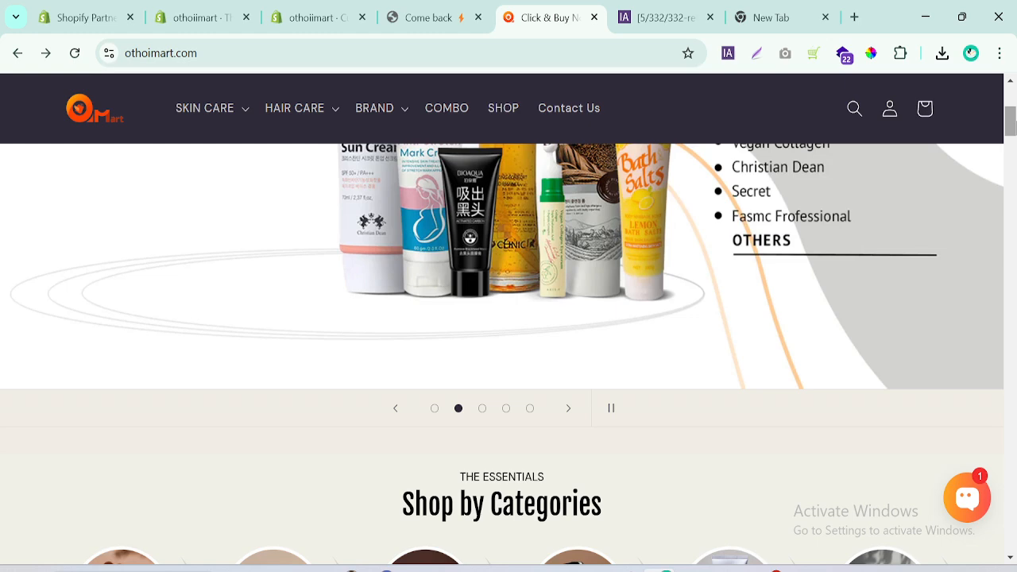
pyautogui.scroll(2, 509, 318)
pyautogui.scroll(-1, 508, 318)
pyautogui.click(482, 485)
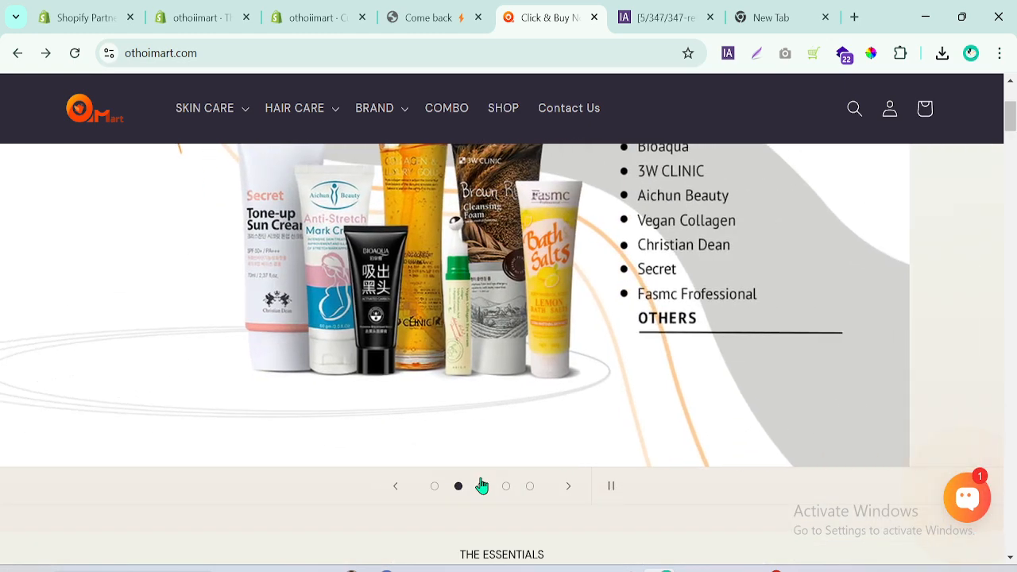
pyautogui.click(507, 488)
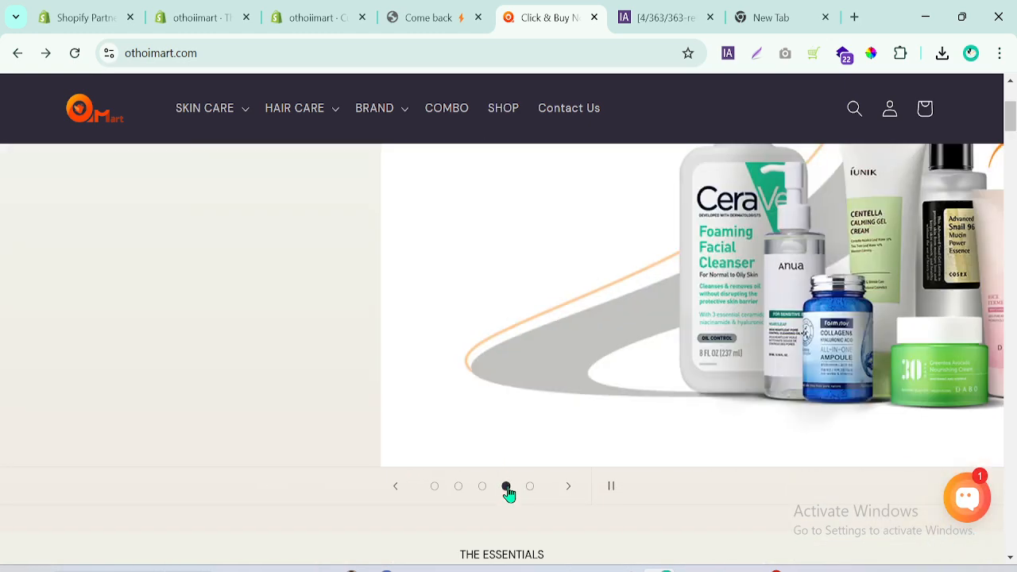
pyautogui.click(532, 488)
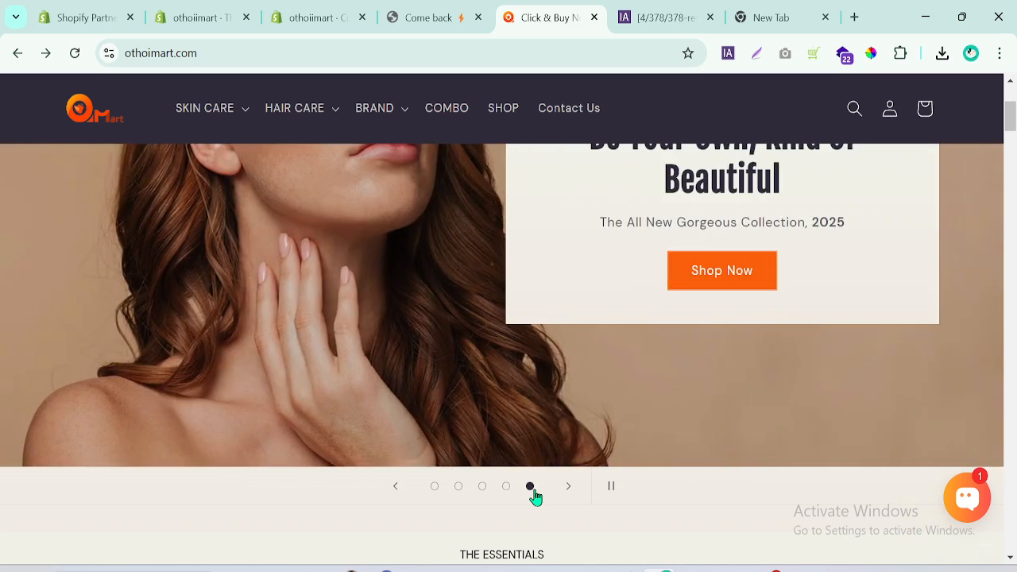
pyautogui.moveTo(1011, 125)
pyautogui.mouseDown()
pyautogui.moveTo(1014, 109)
pyautogui.moveTo(1014, 137)
pyautogui.mouseUp()
pyautogui.click(434, 220)
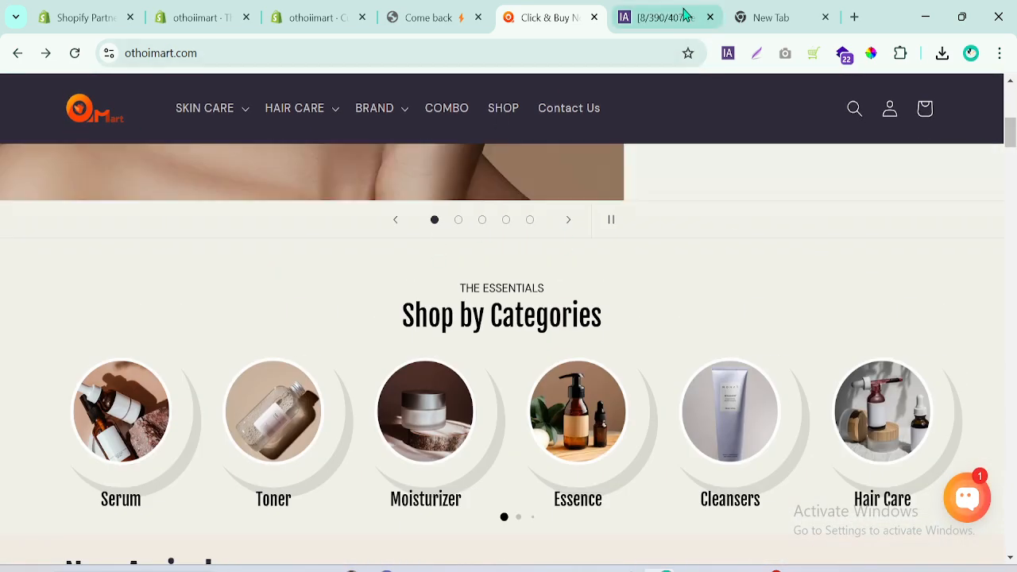
# Return to the ImageAssistant results and save the 2000-pixel-wide brand products banner.
pyautogui.click(663, 11)
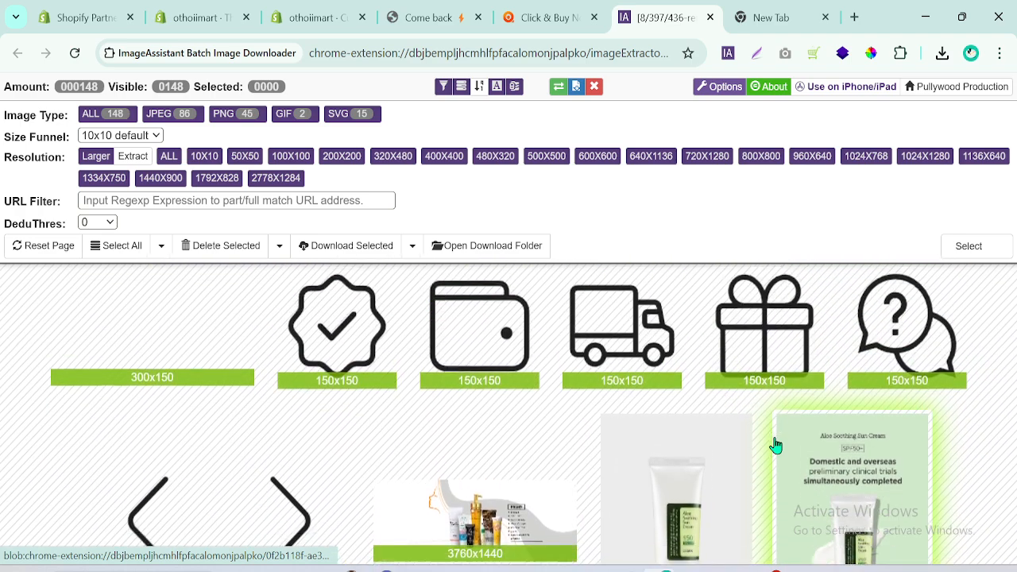
pyautogui.scroll(-3, 776, 445)
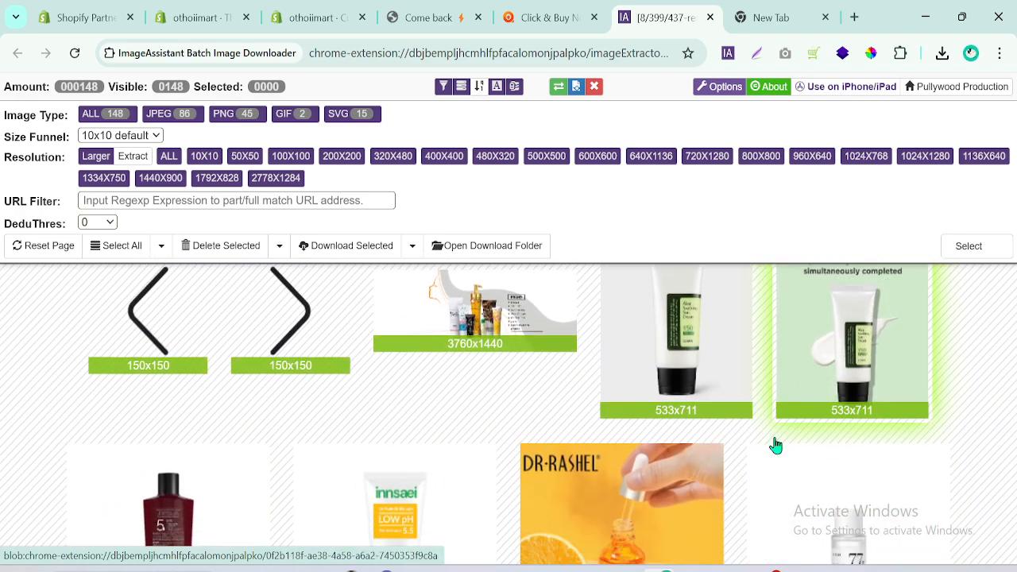
pyautogui.scroll(-5, 776, 445)
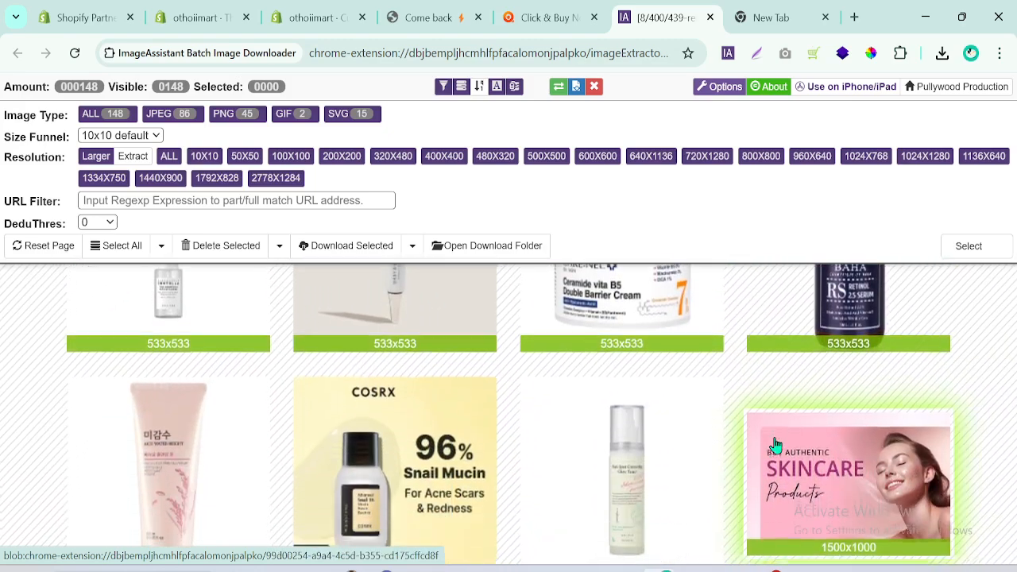
pyautogui.scroll(-4, 775, 445)
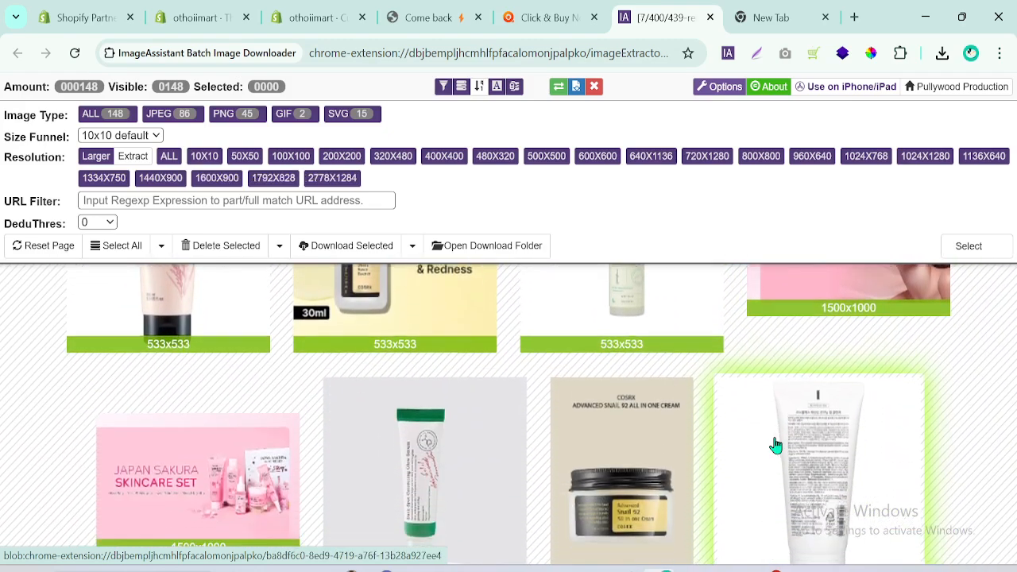
pyautogui.scroll(-3, 775, 445)
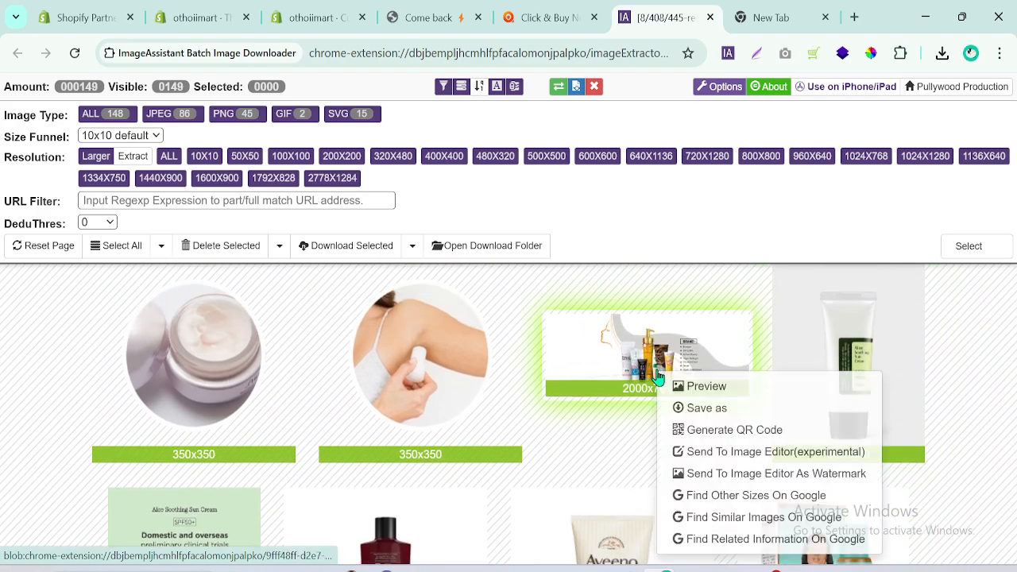
pyautogui.click(707, 408)
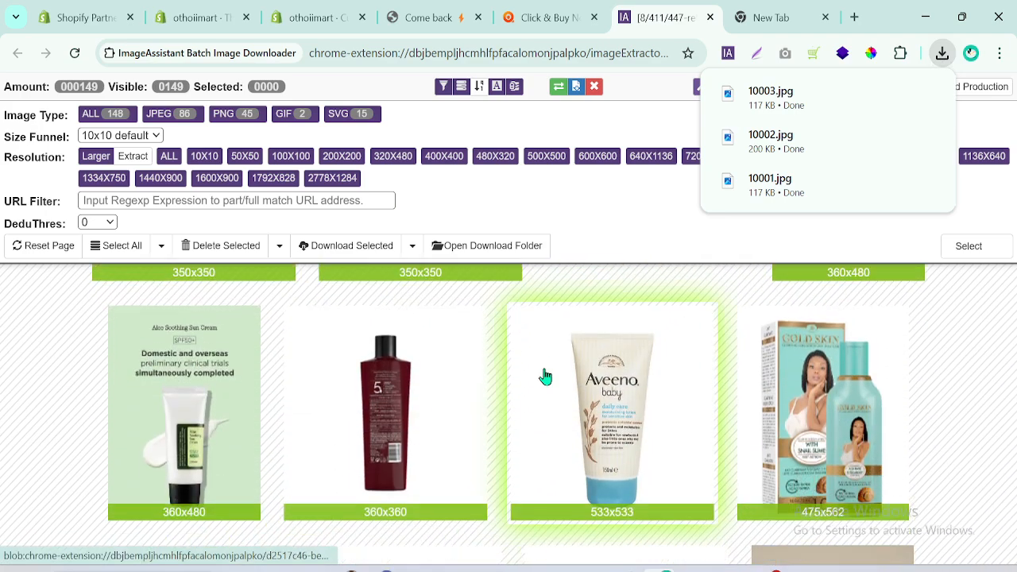
# Find the 3760x1440 banner with the Simple moisturiser bottle among the extracted images and save it.
pyautogui.scroll(-2, 545, 377)
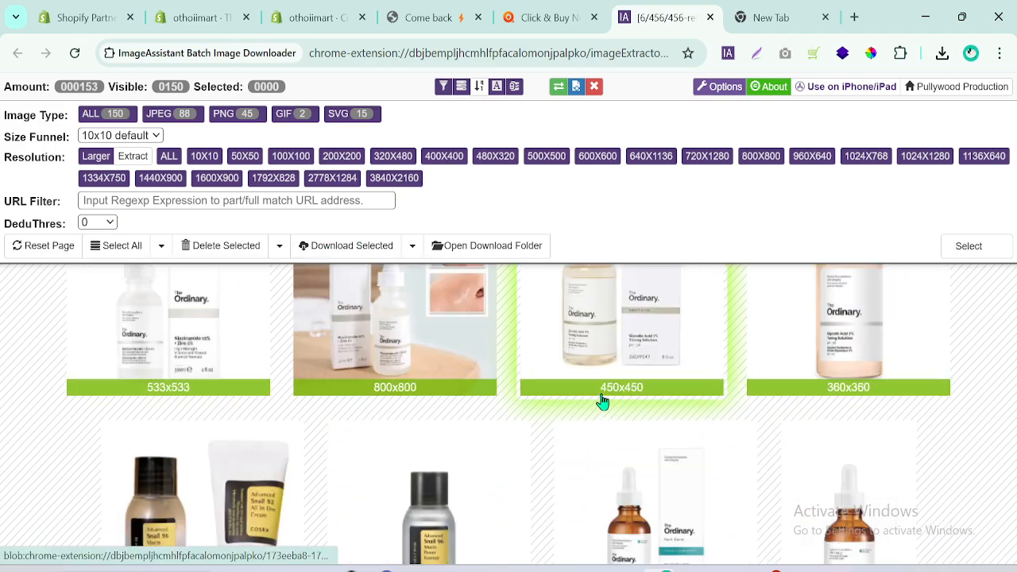
pyautogui.scroll(-3, 602, 401)
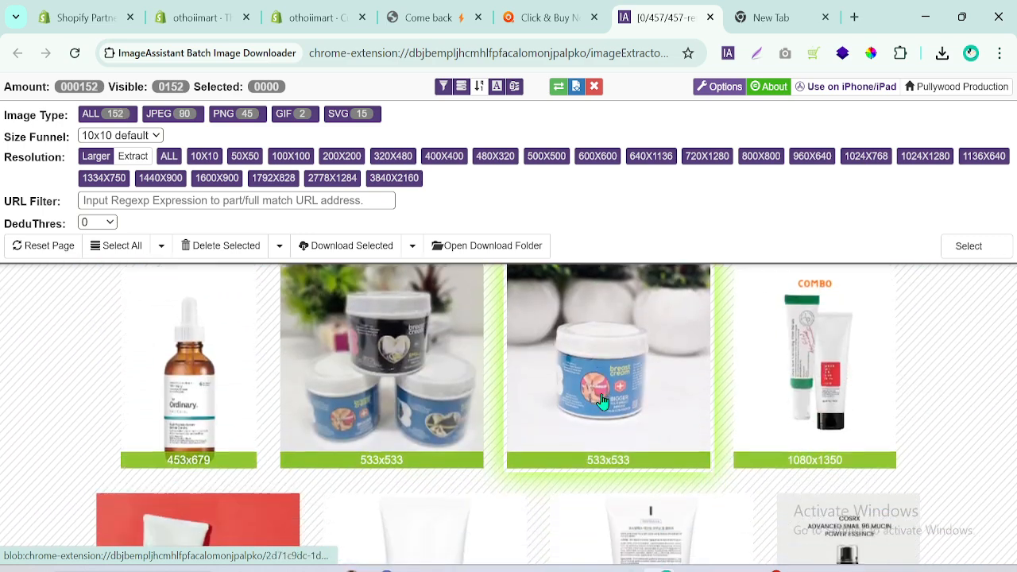
pyautogui.scroll(-3, 603, 401)
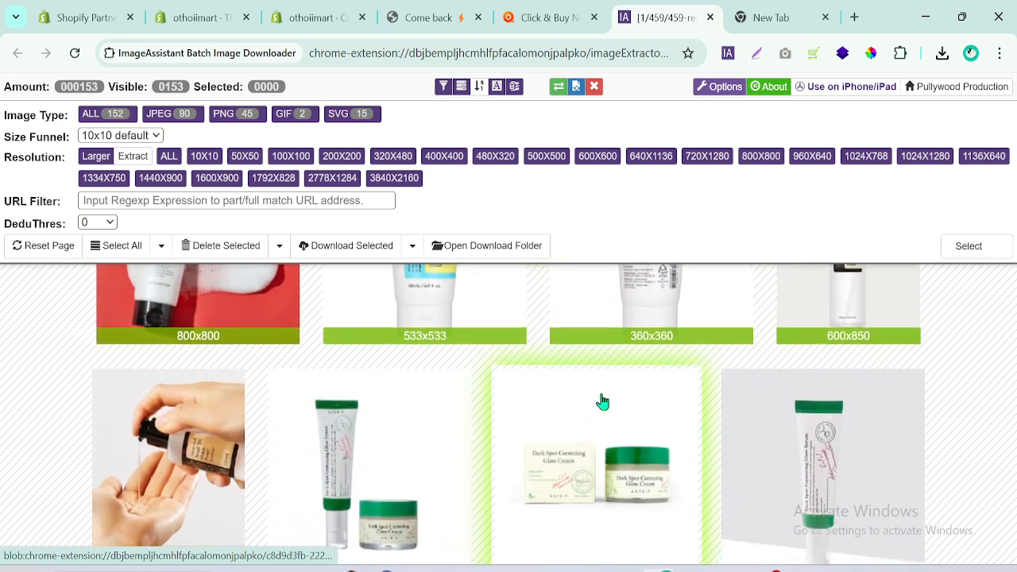
pyautogui.scroll(-3, 602, 401)
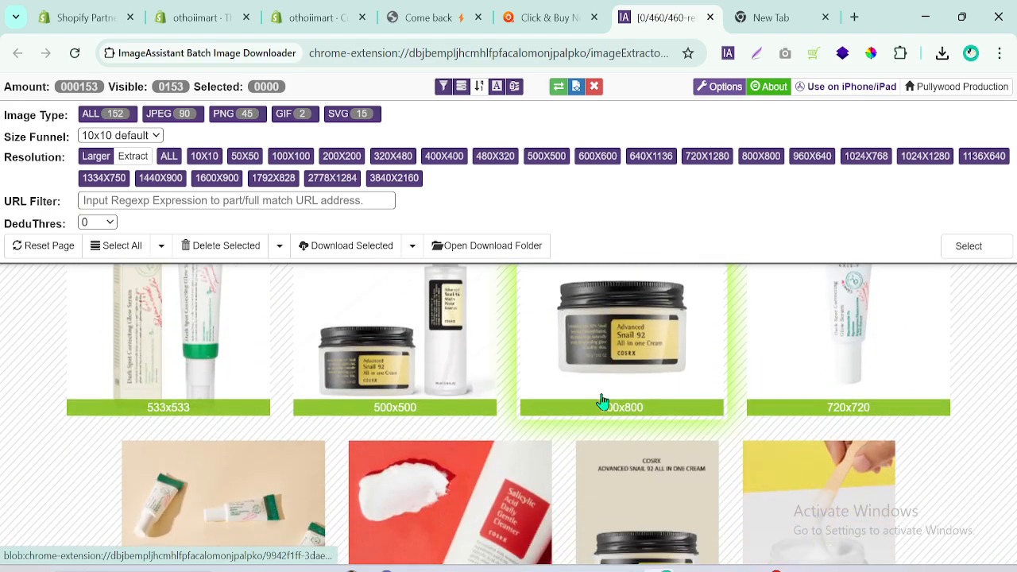
pyautogui.scroll(-5, 603, 401)
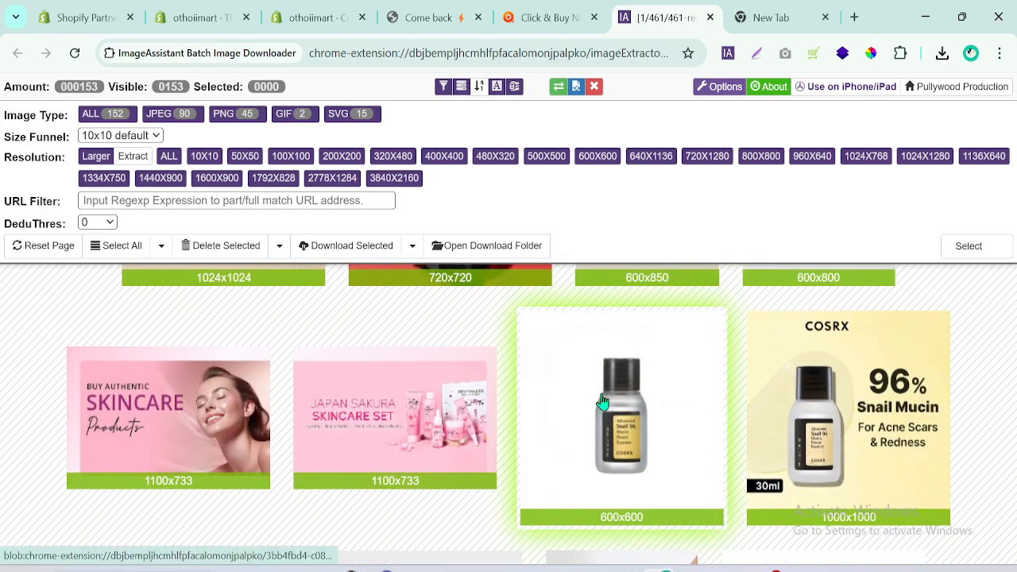
pyautogui.scroll(-3, 603, 401)
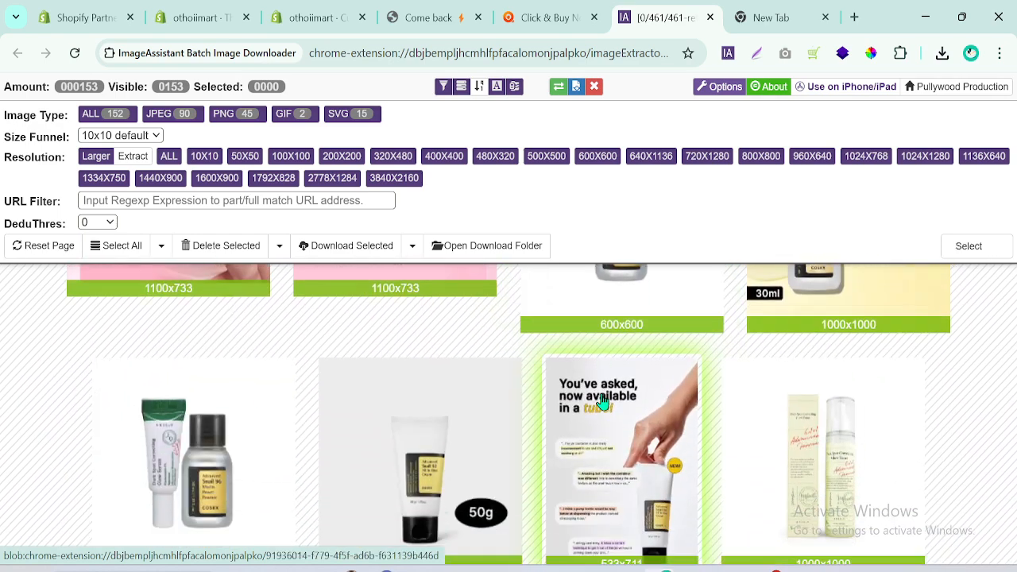
pyautogui.scroll(-8, 602, 402)
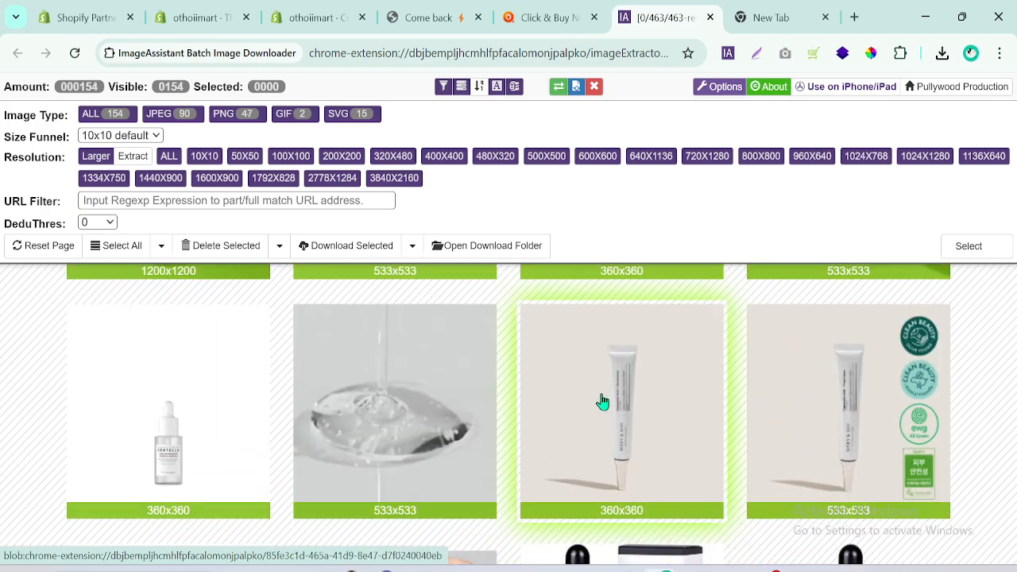
pyautogui.scroll(-5, 602, 401)
pyautogui.scroll(-2, 602, 402)
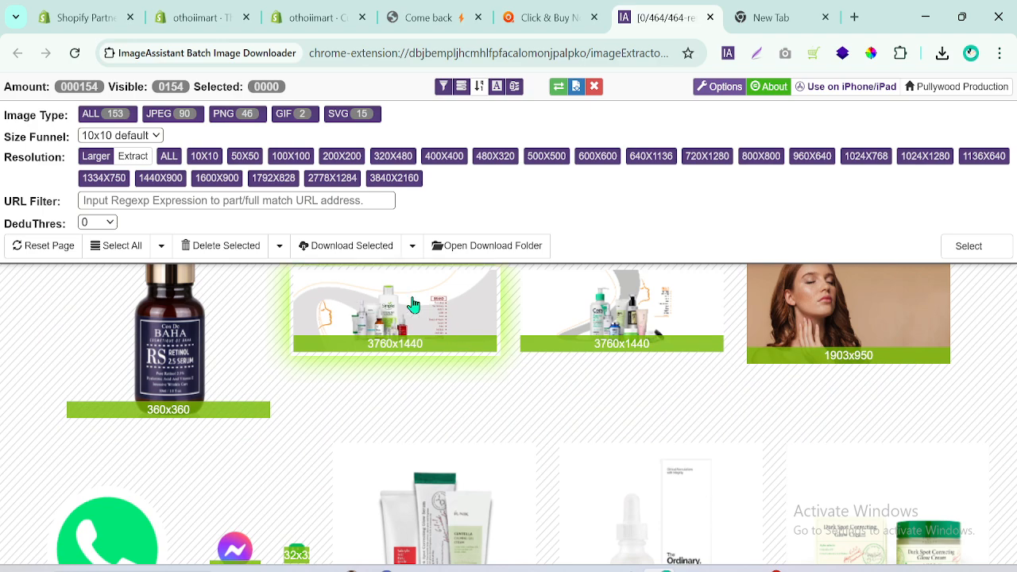
pyautogui.click(443, 343)
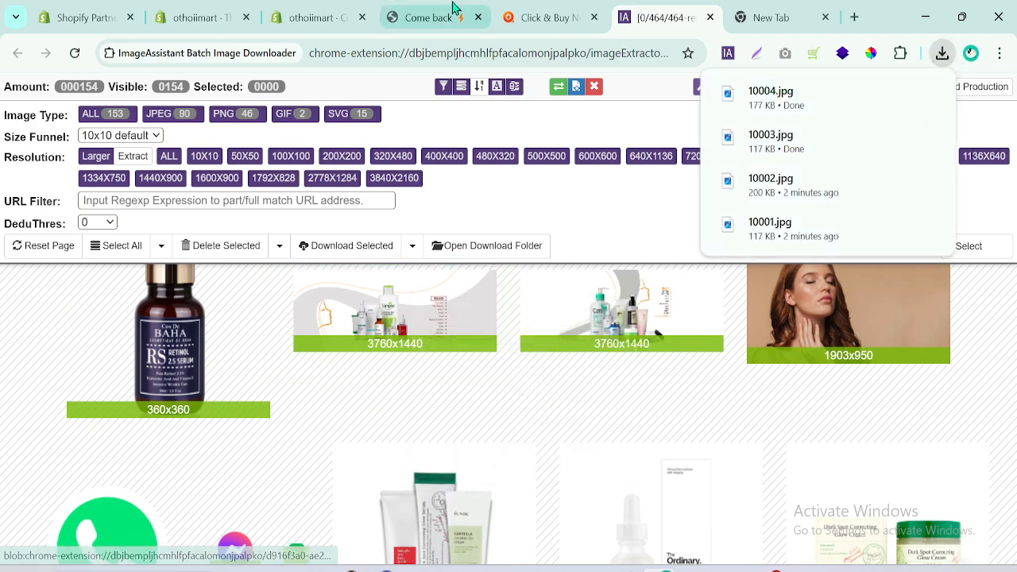
# Switch to the Shopify admin and open the store's content files.
pyautogui.click(509, 16)
pyautogui.click(329, 9)
pyautogui.click(250, 6)
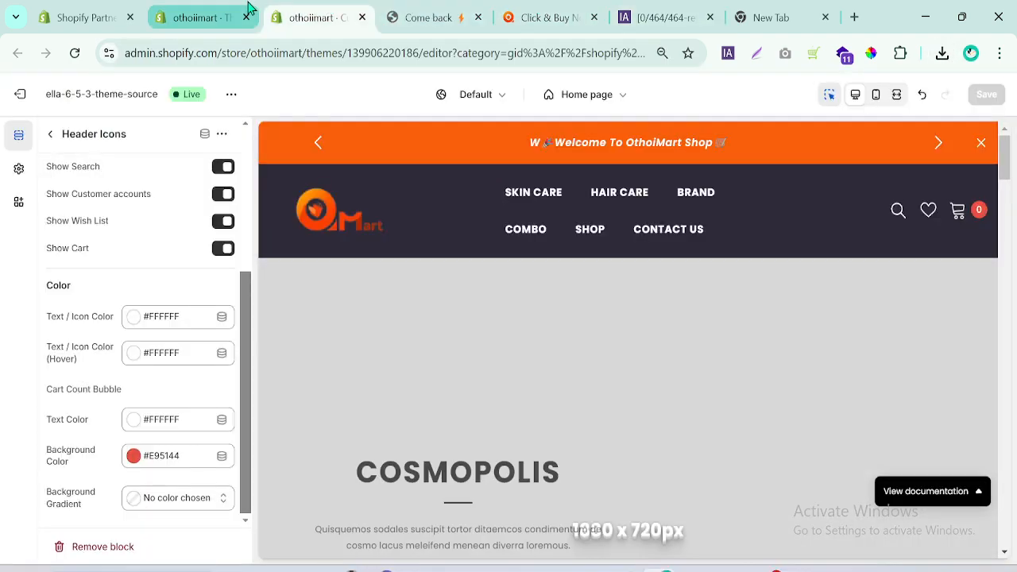
pyautogui.click(43, 227)
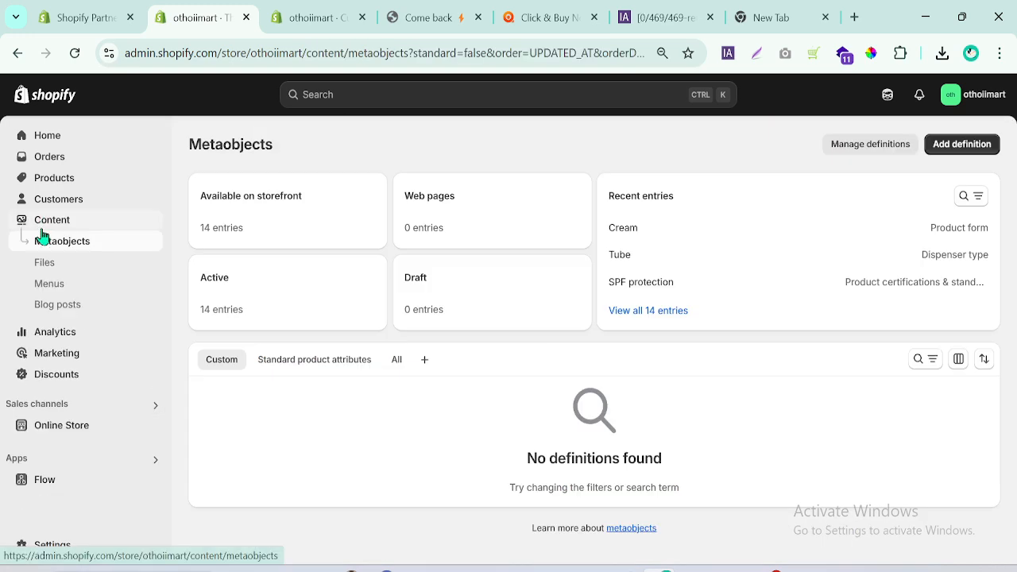
pyautogui.click(46, 266)
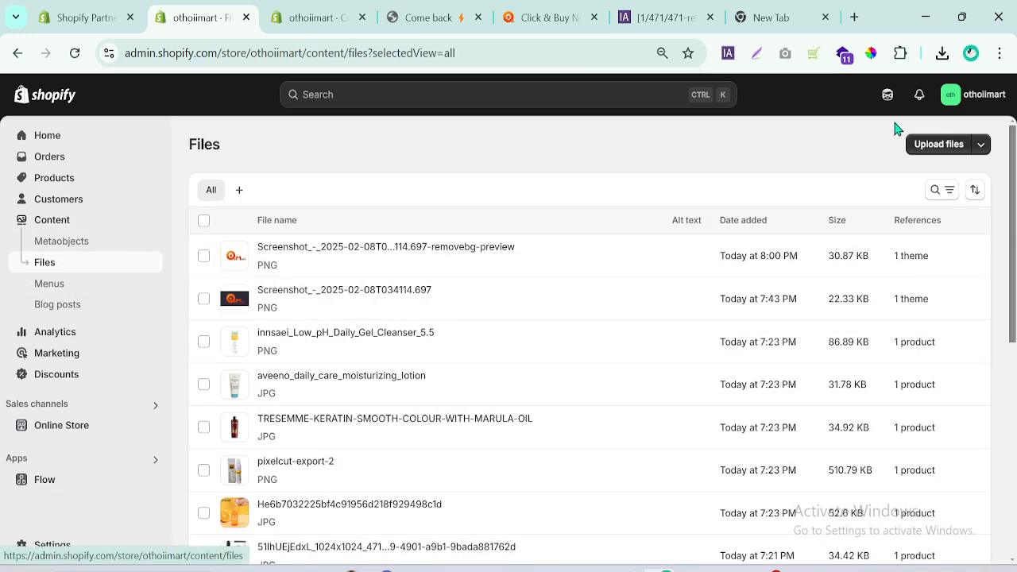
pyautogui.click(922, 151)
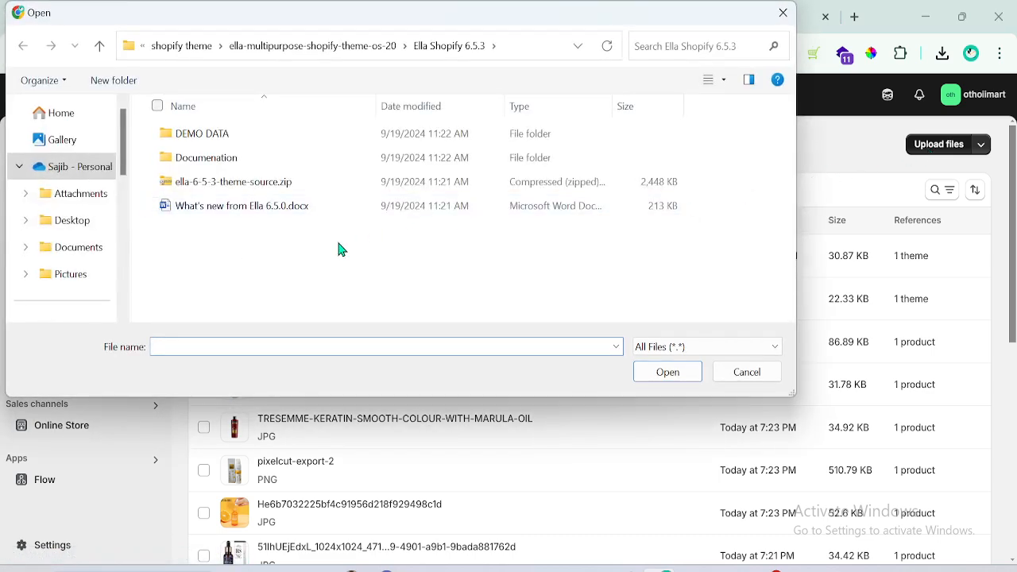
pyautogui.scroll(-1, 119, 176)
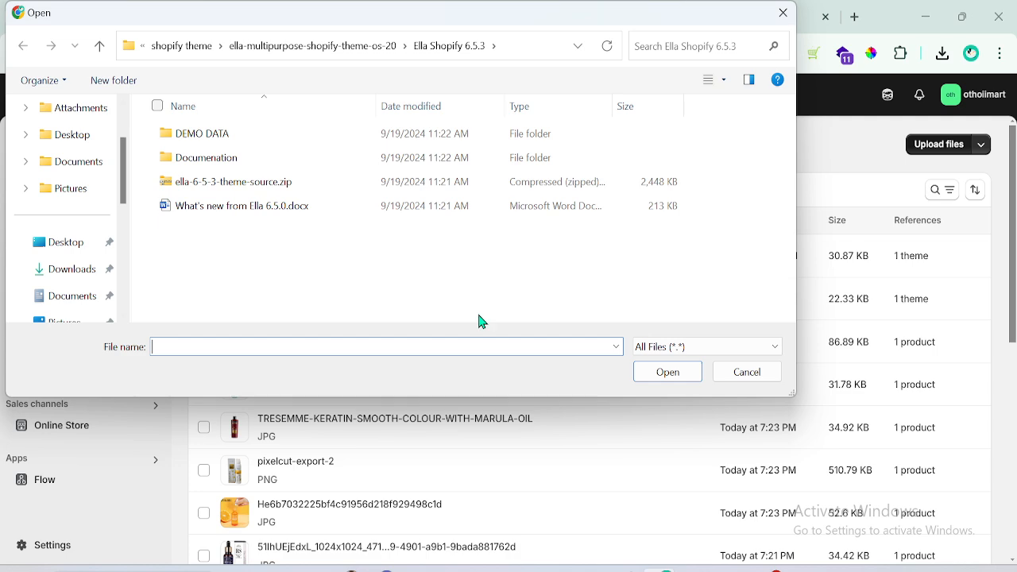
pyautogui.click(759, 374)
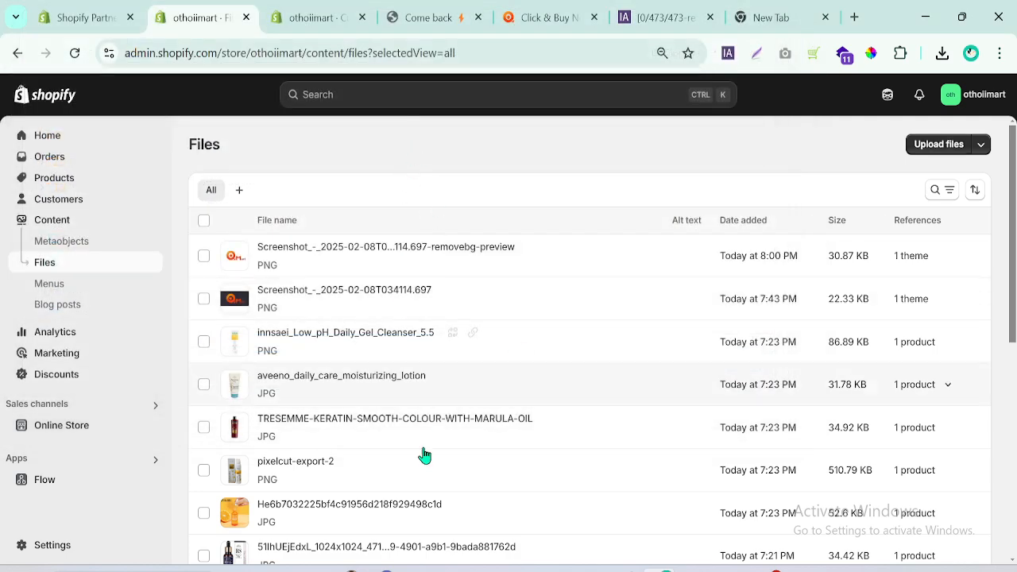
pyautogui.click(61, 188)
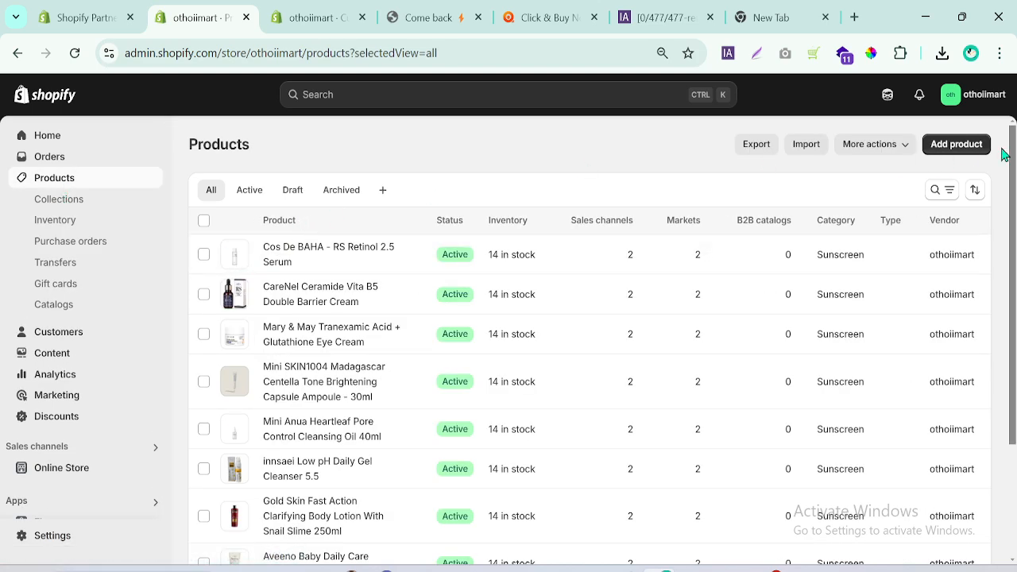
pyautogui.click(963, 150)
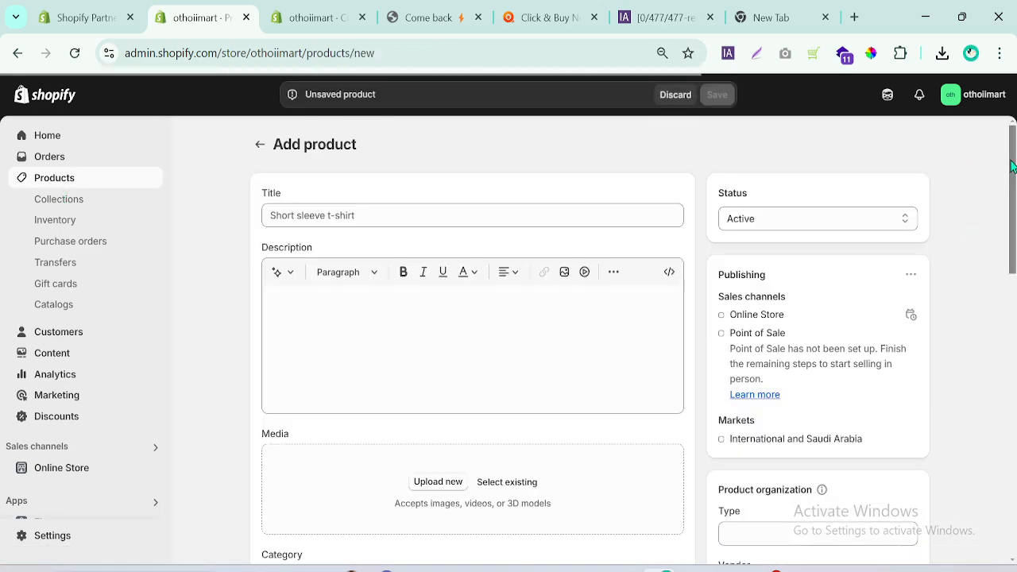
pyautogui.moveTo(1013, 164); pyautogui.dragTo(1013, 243)
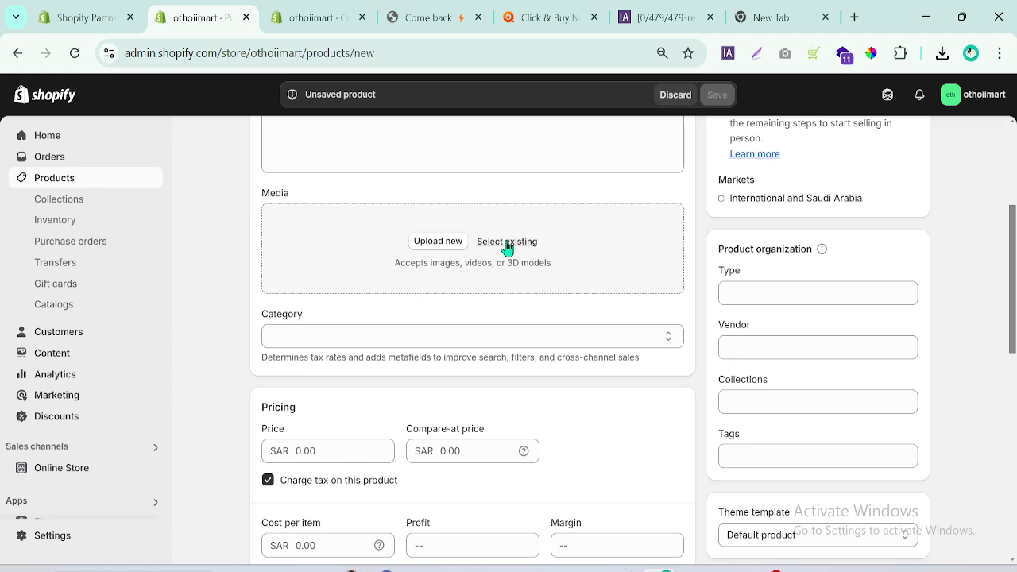
pyautogui.click(507, 243)
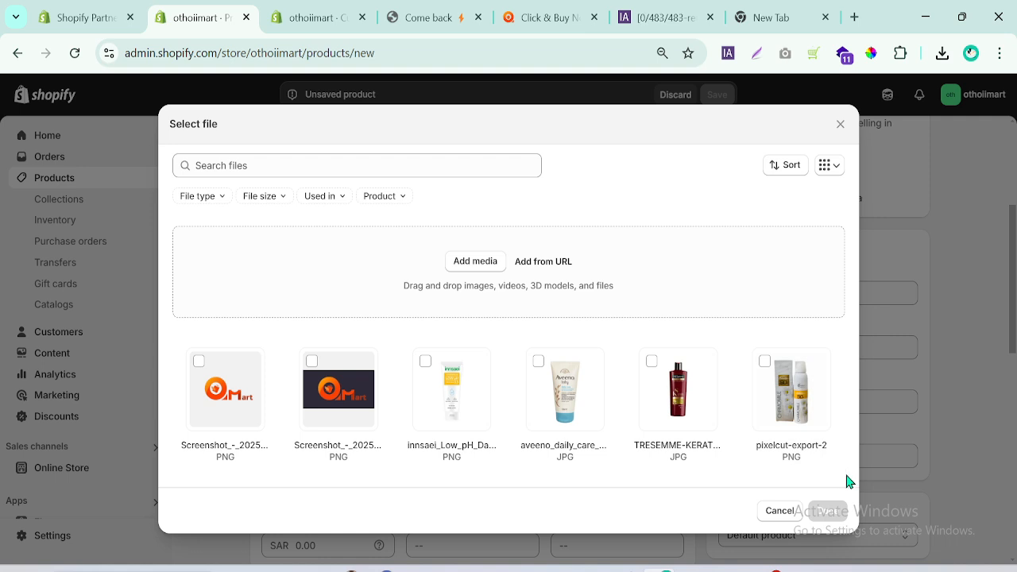
pyautogui.click(778, 513)
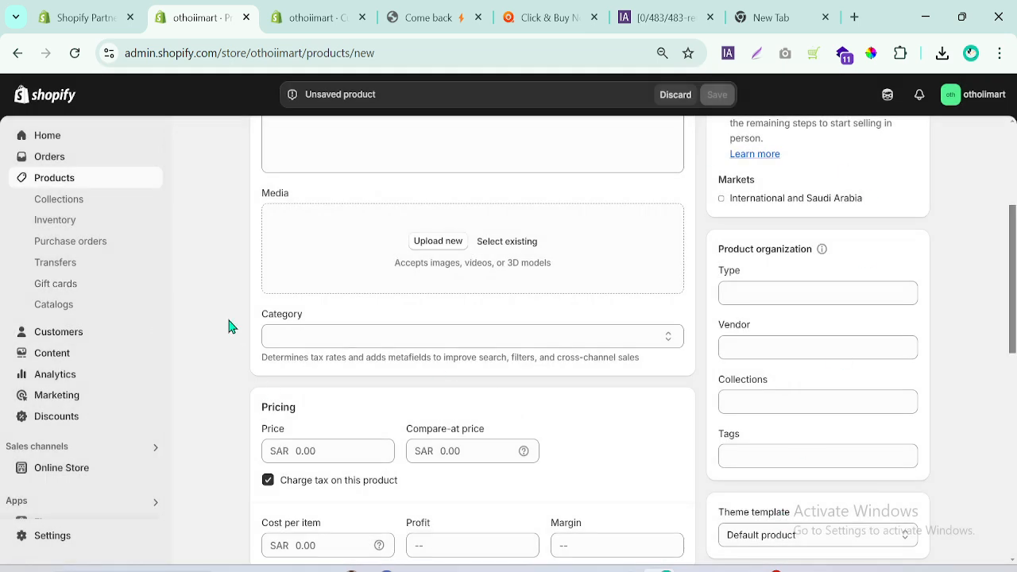
# Switch to the theme editor and return to the Home page section list.
pyautogui.click(286, 16)
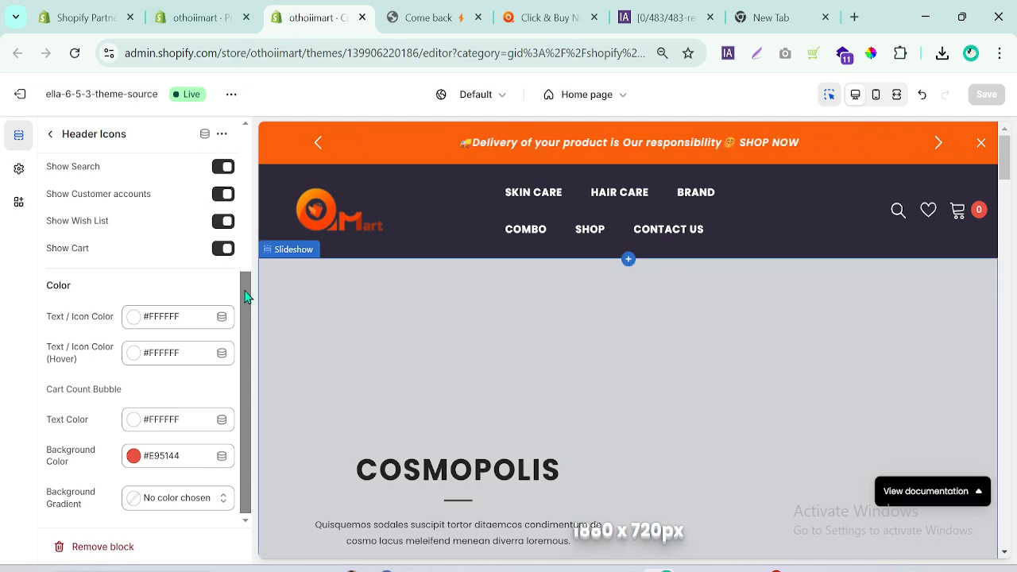
pyautogui.click(50, 134)
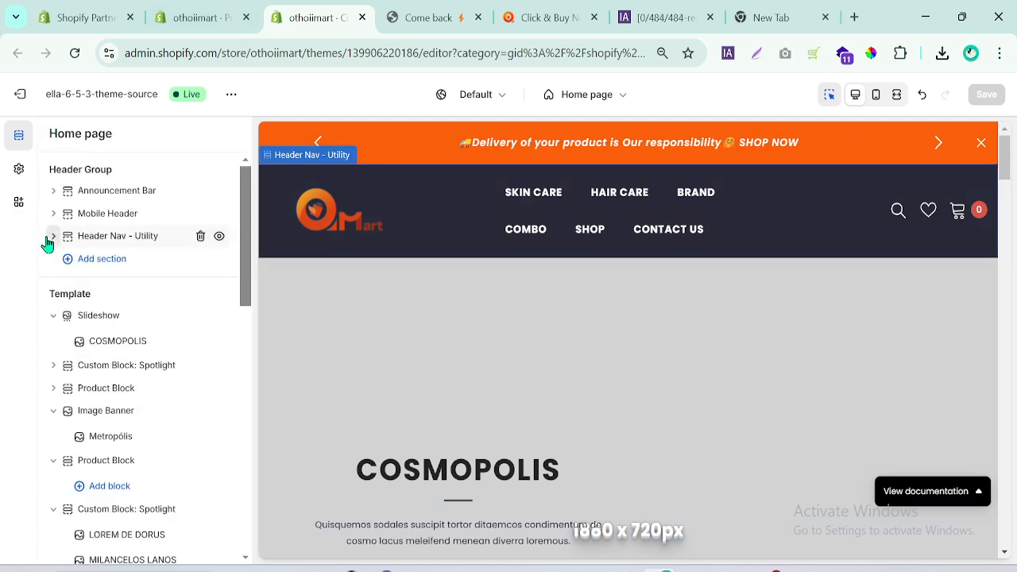
pyautogui.moveTo(1004, 157); pyautogui.dragTo(1004, 173)
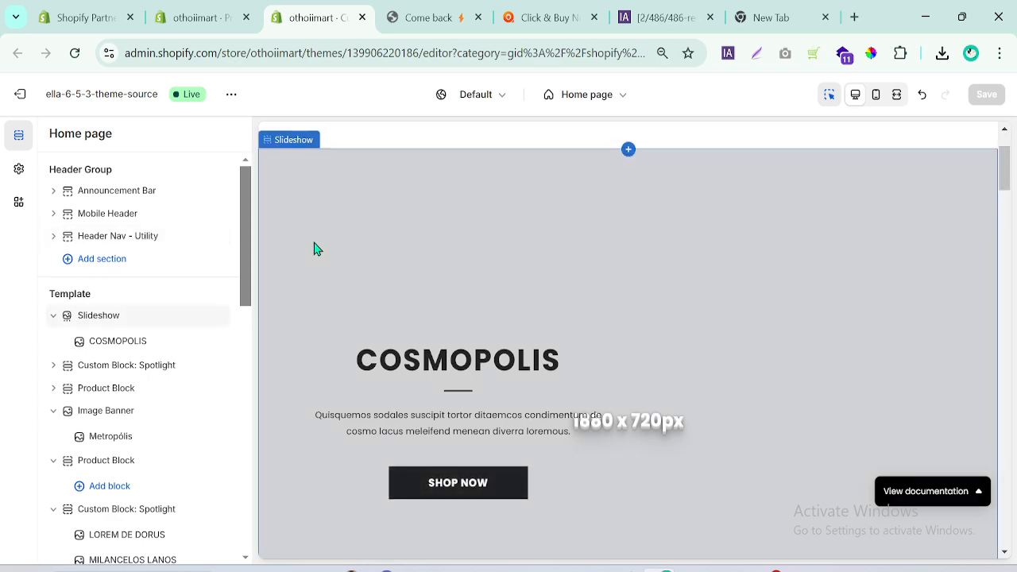
# Collapse the expanded template sections: Slideshow, Image Banner, second Product Block, second Custom Block: Spotlight, Brands Slider and Instagram.
pyautogui.click(53, 317)
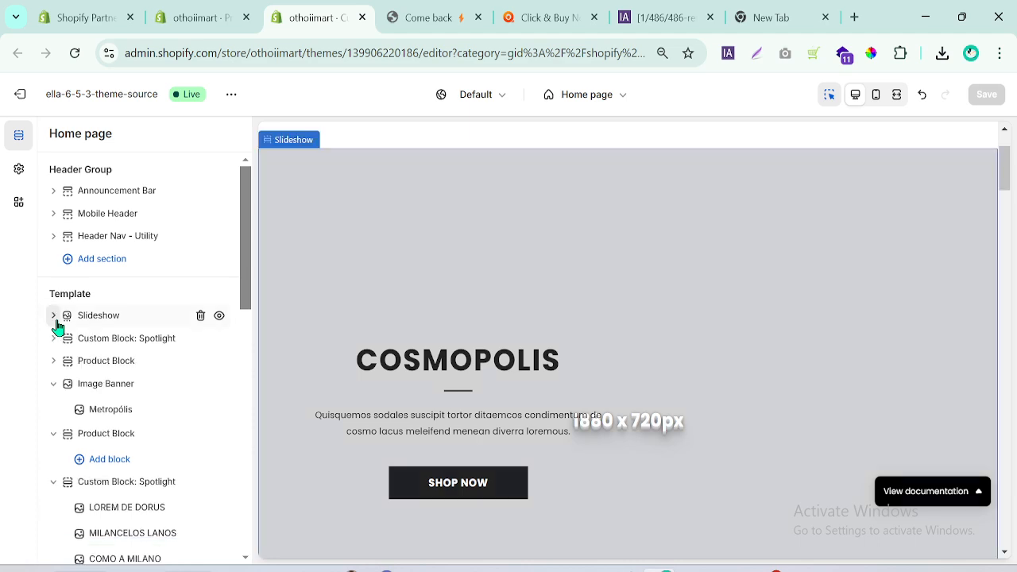
pyautogui.click(53, 386)
pyautogui.click(53, 407)
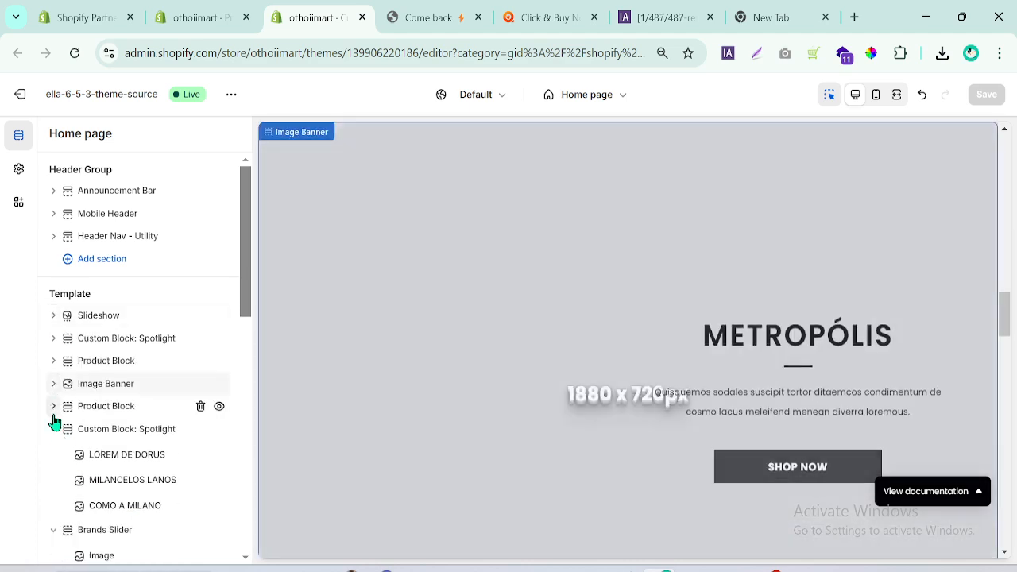
pyautogui.click(53, 430)
pyautogui.click(53, 452)
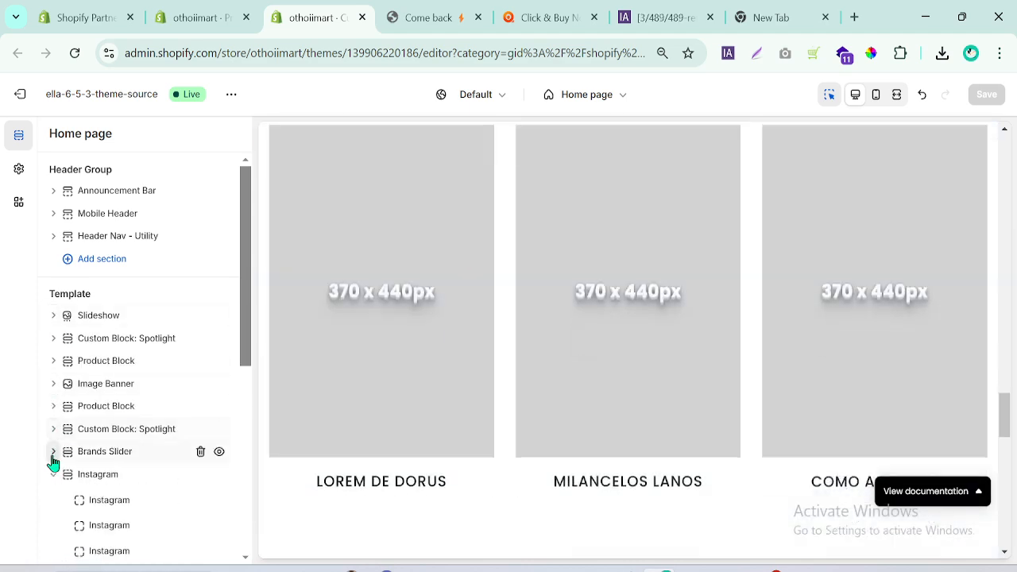
pyautogui.click(54, 475)
# Browse the sections that can be added to the template, search them for a slider and close the picker.
pyautogui.click(101, 497)
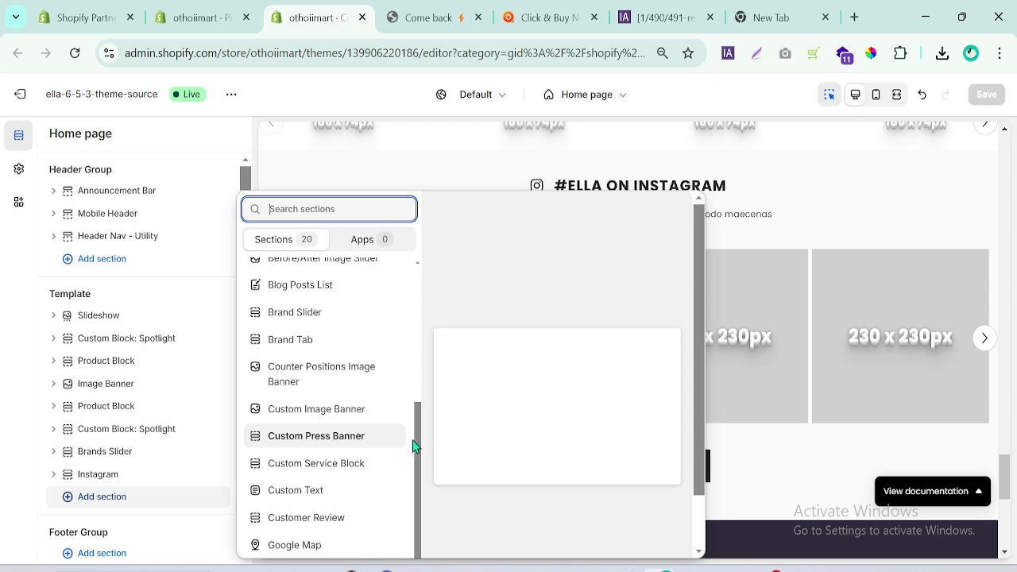
pyautogui.moveTo(422, 447); pyautogui.dragTo(424, 254)
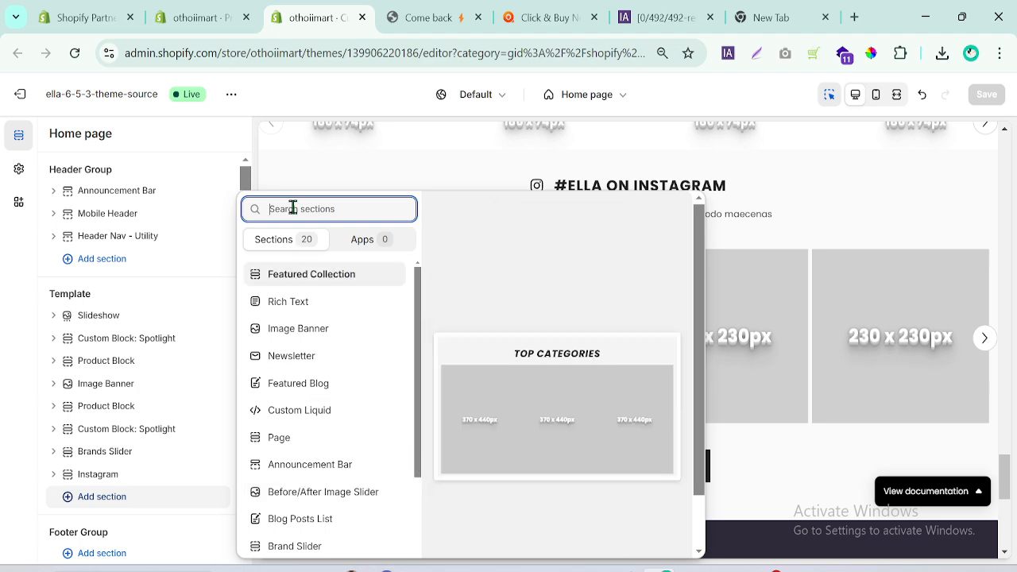
pyautogui.write('sliede')
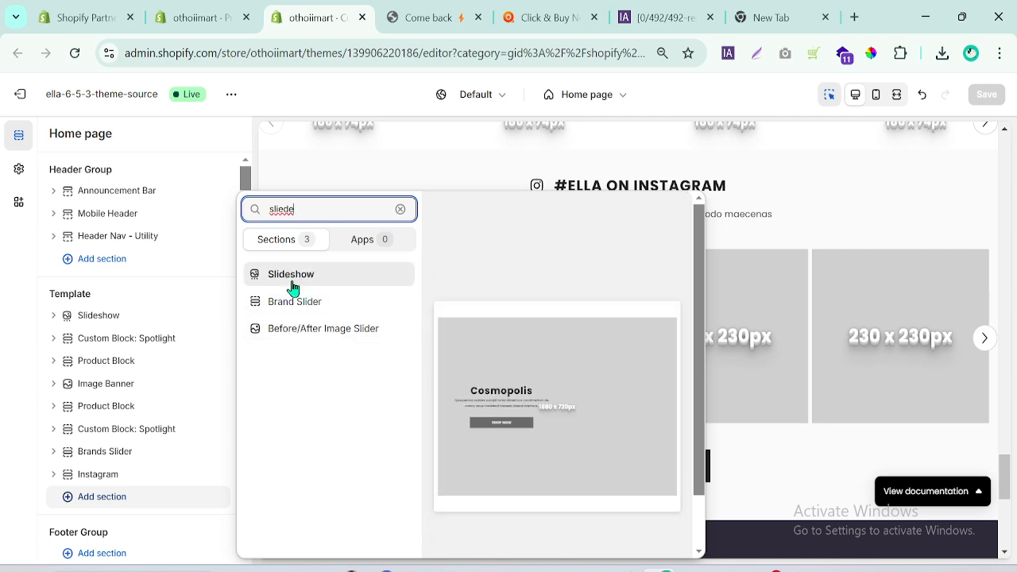
pyautogui.click(2, 309)
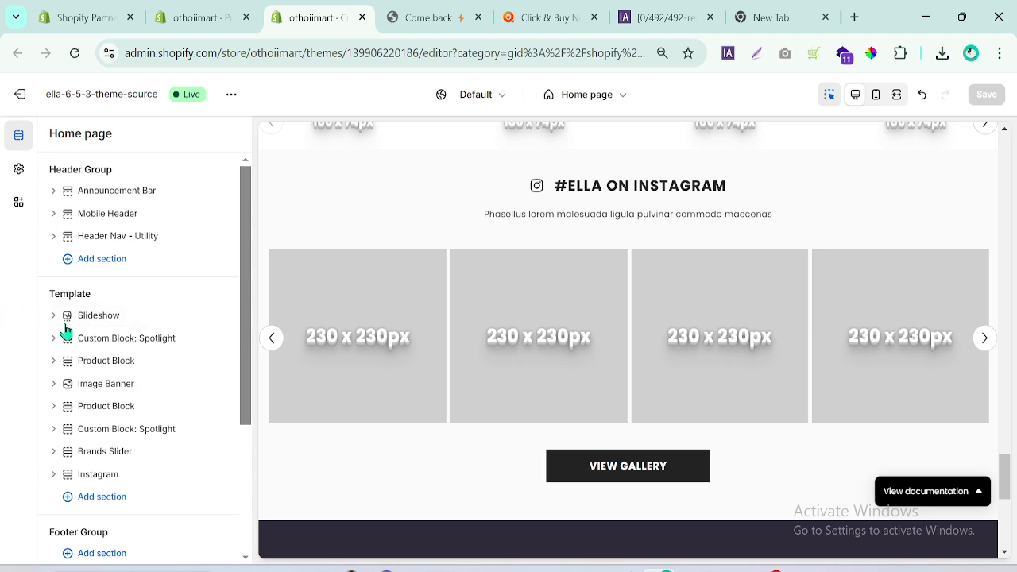
# Open the template's Slideshow section settings, check the Layout choices and go to the background image setting.
pyautogui.click(64, 317)
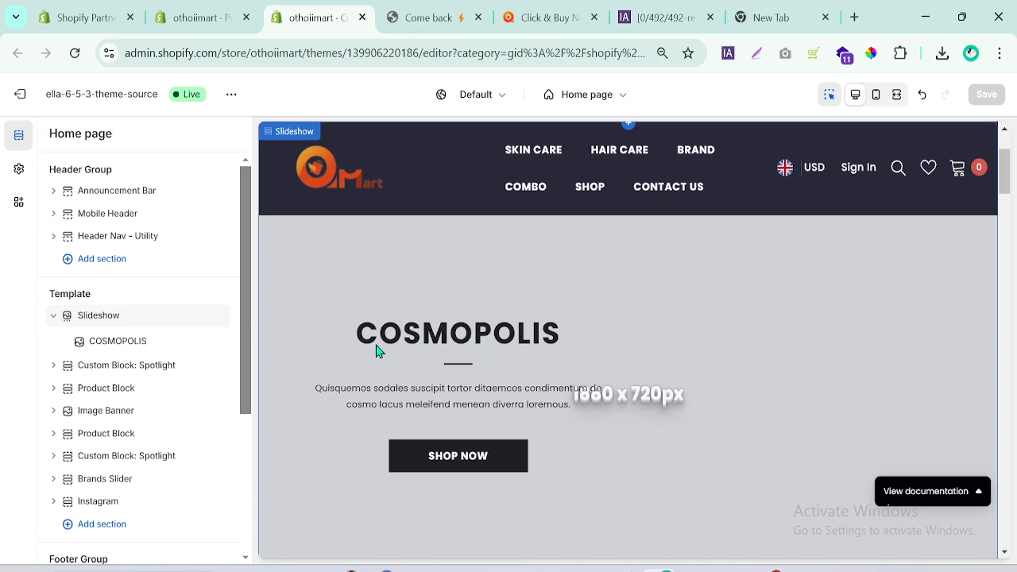
pyautogui.click(107, 321)
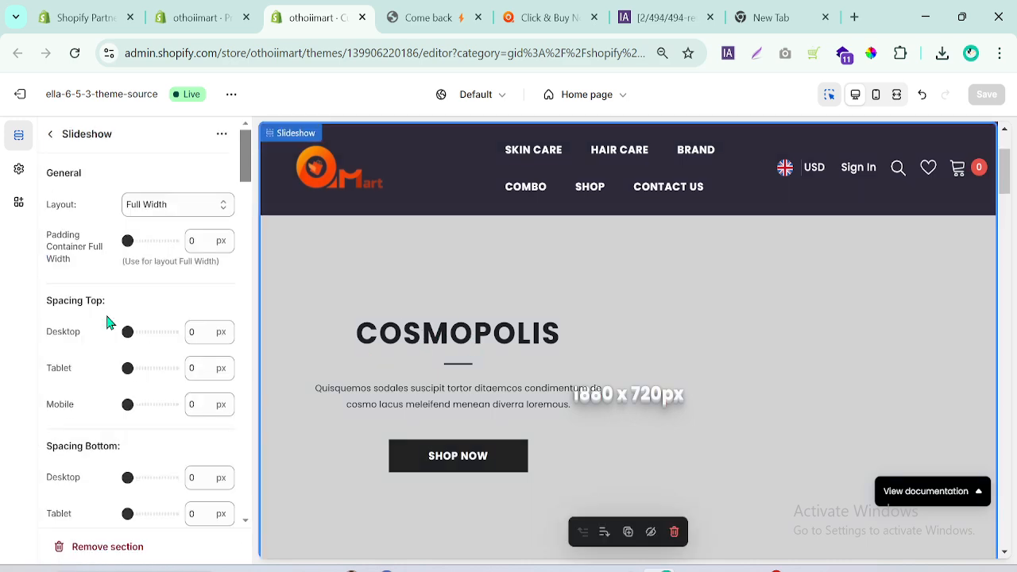
pyautogui.click(210, 205)
pyautogui.click(208, 207)
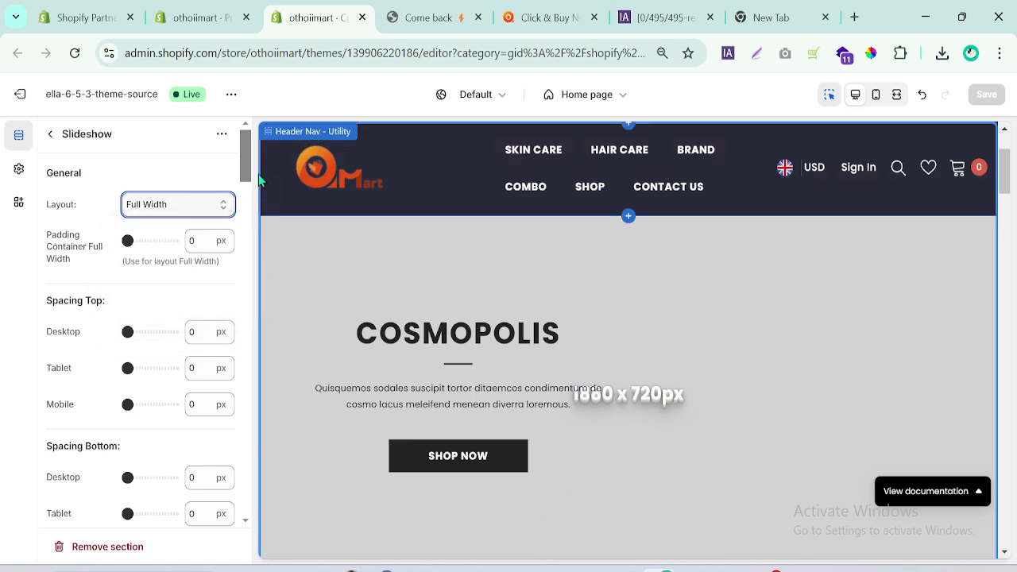
pyautogui.scroll(-1, 244, 156)
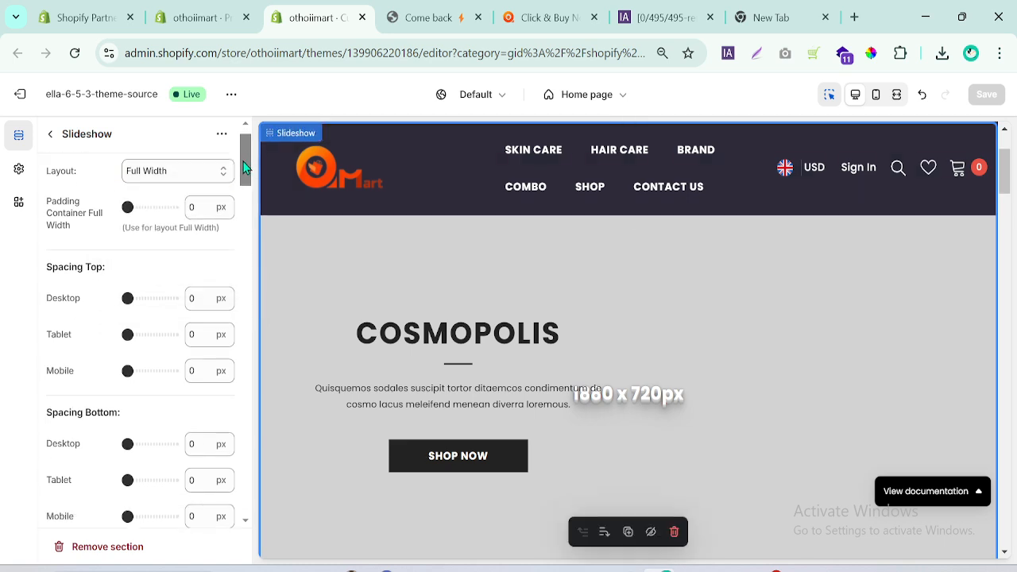
pyautogui.moveTo(248, 174); pyautogui.dragTo(253, 207)
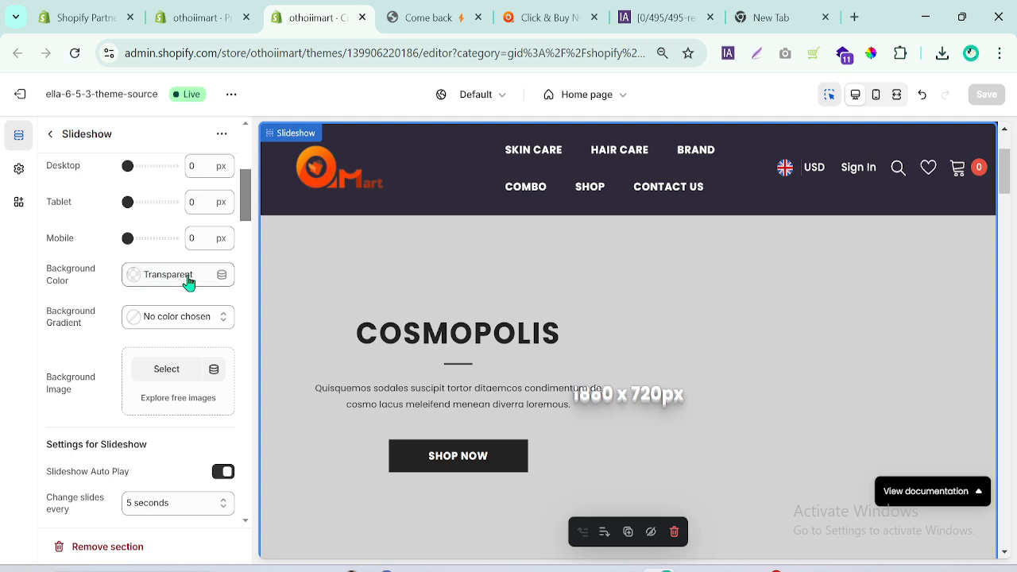
pyautogui.scroll(-1, 234, 221)
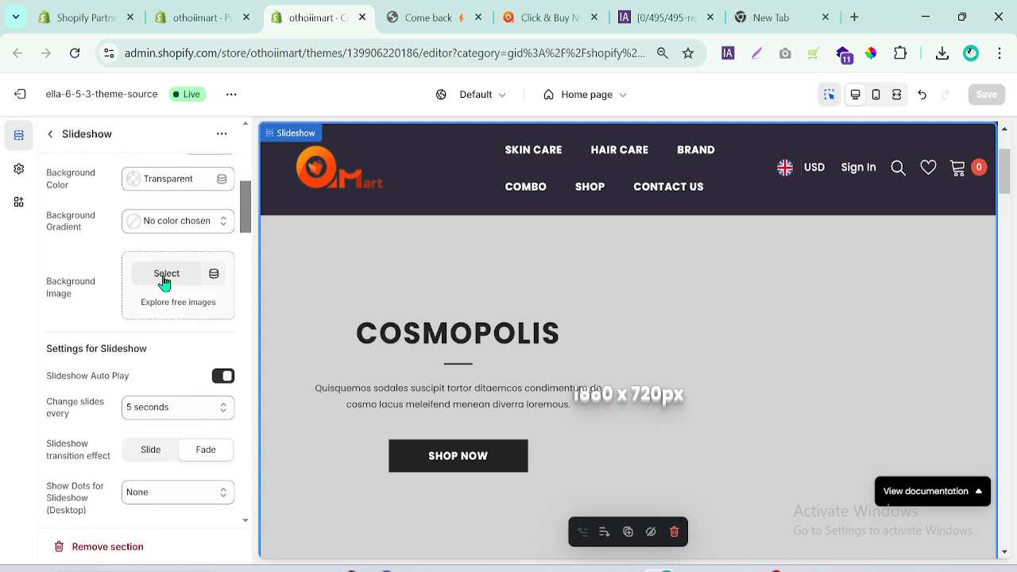
# Upload 10001.jpg from the recent downloads as the Slideshow section's background image.
pyautogui.click(942, 53)
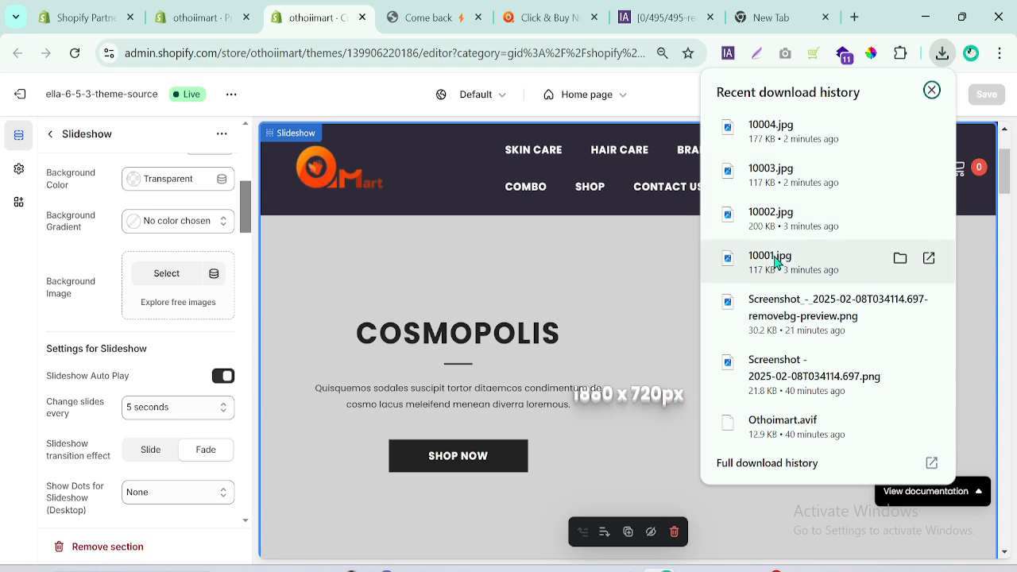
pyautogui.moveTo(779, 259); pyautogui.dragTo(145, 273)
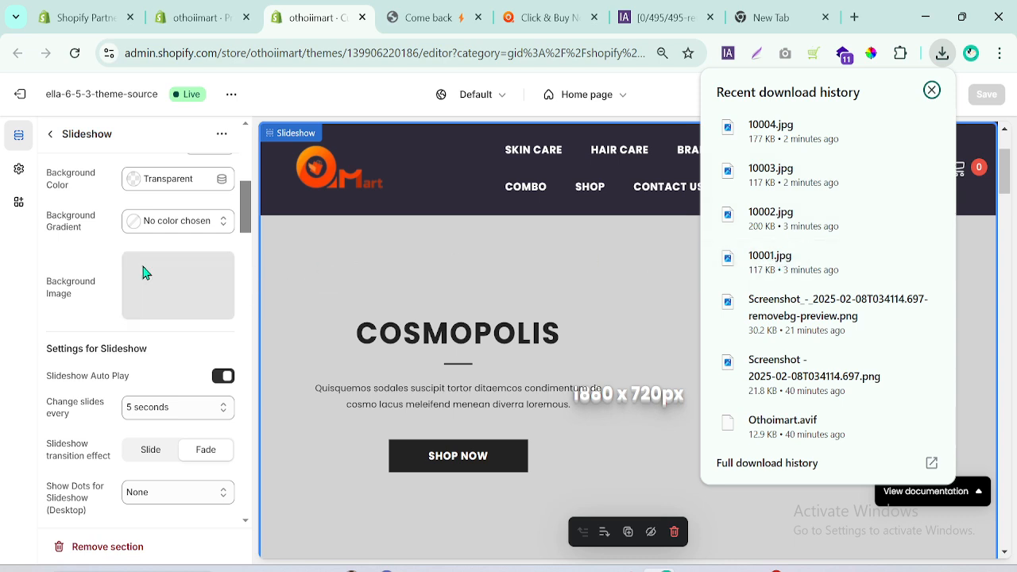
pyautogui.click(1, 296)
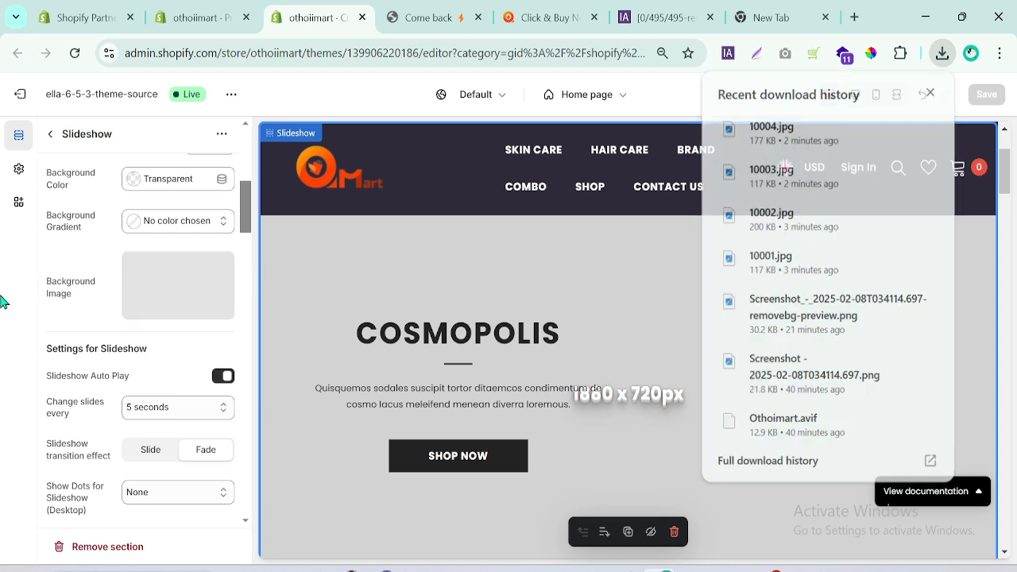
pyautogui.moveTo(249, 212); pyautogui.dragTo(249, 213)
pyautogui.scroll(-1, 249, 218)
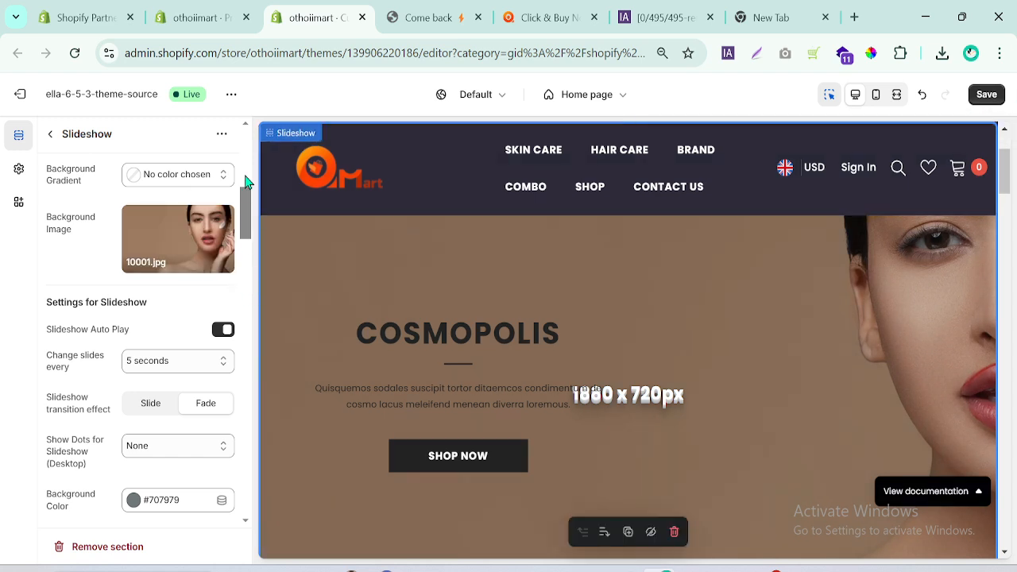
# Try changing slides every 3 seconds and return the slideshow interval to 5 seconds.
pyautogui.moveTo(247, 223); pyautogui.dragTo(250, 236)
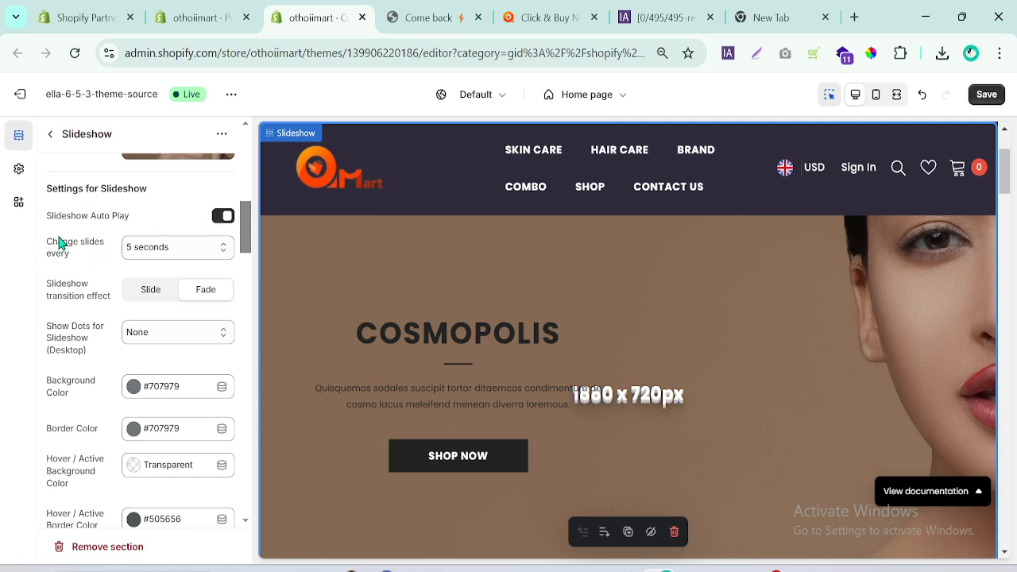
pyautogui.click(179, 250)
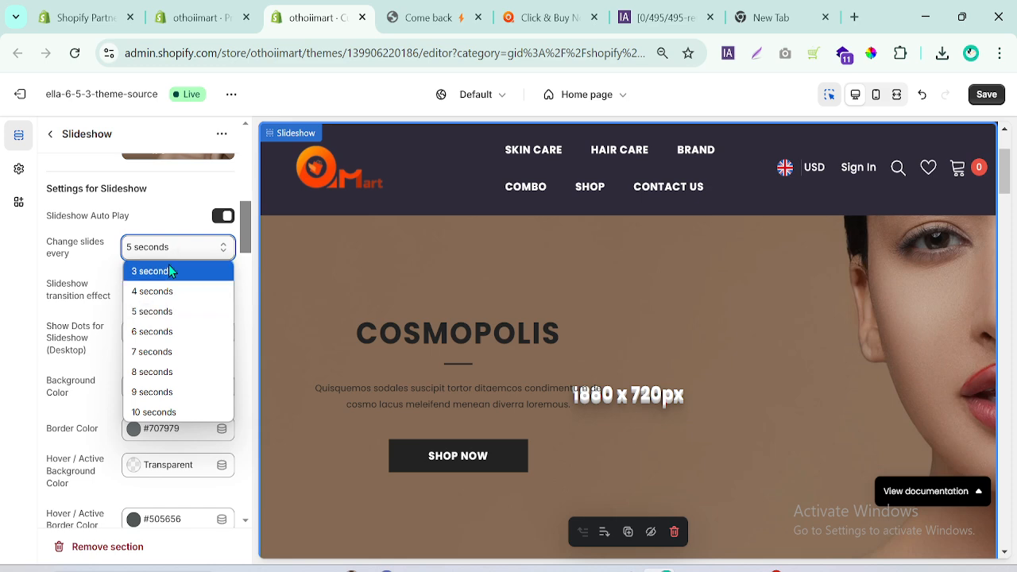
pyautogui.click(170, 271)
pyautogui.click(175, 253)
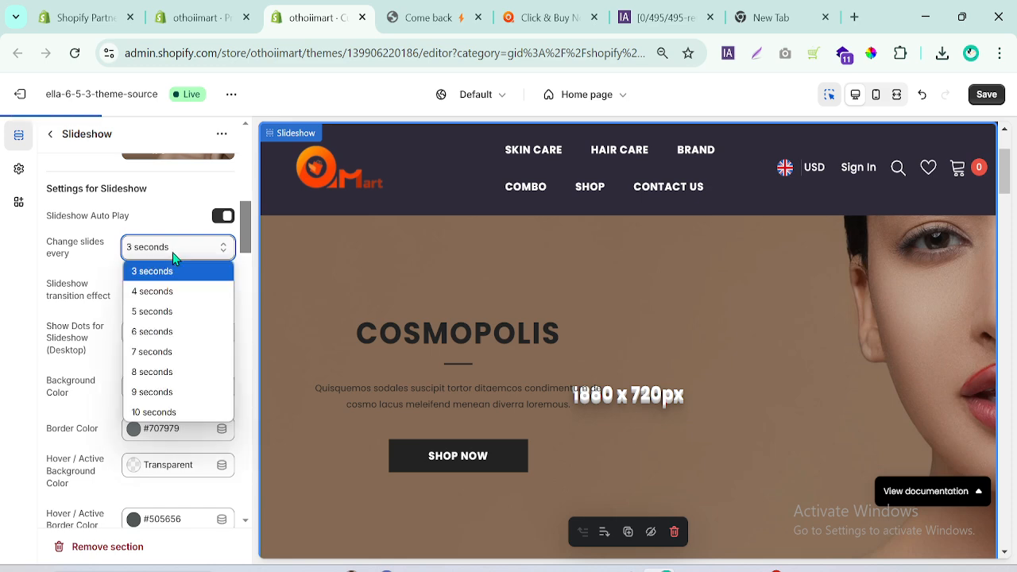
pyautogui.click(156, 311)
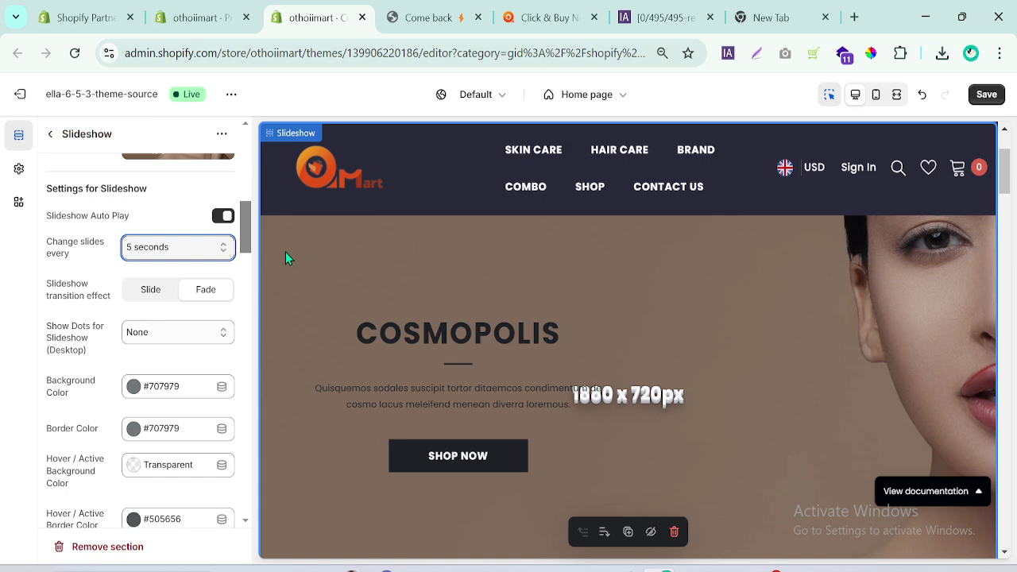
# Try the Slide transition effect for the slideshow and switch it back to Fade.
pyautogui.moveTo(245, 230); pyautogui.dragTo(245, 235)
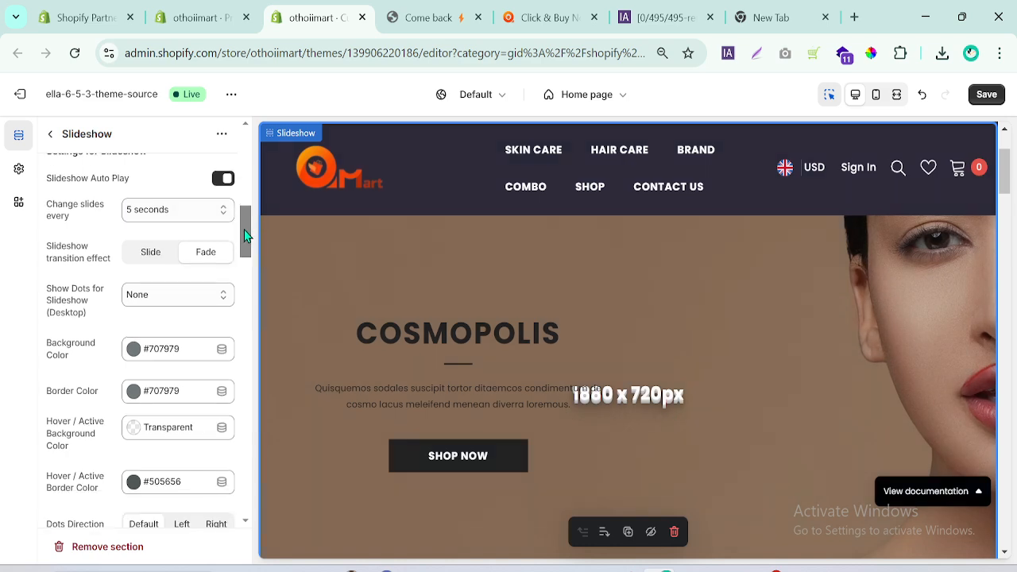
pyautogui.click(156, 263)
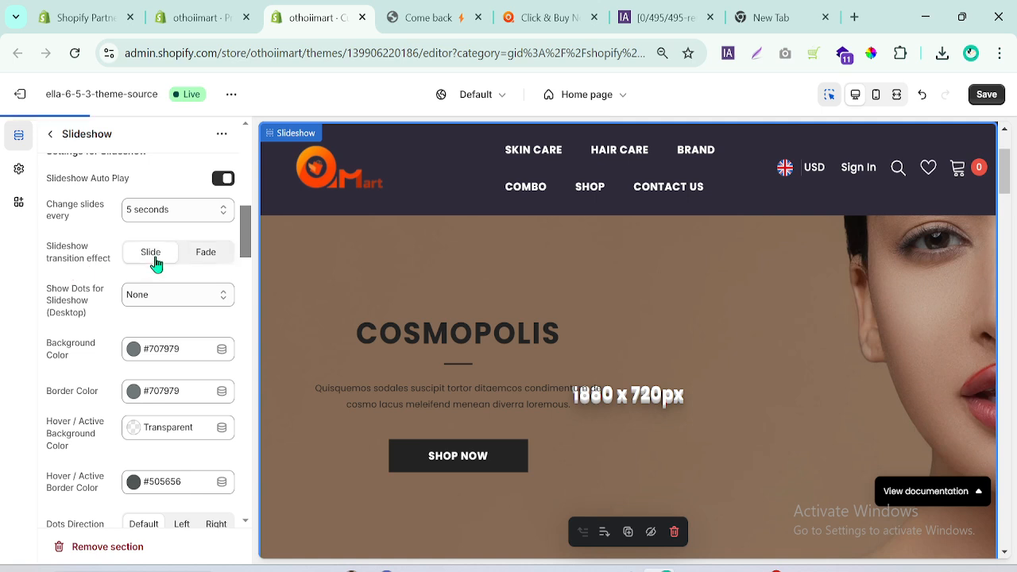
pyautogui.click(207, 263)
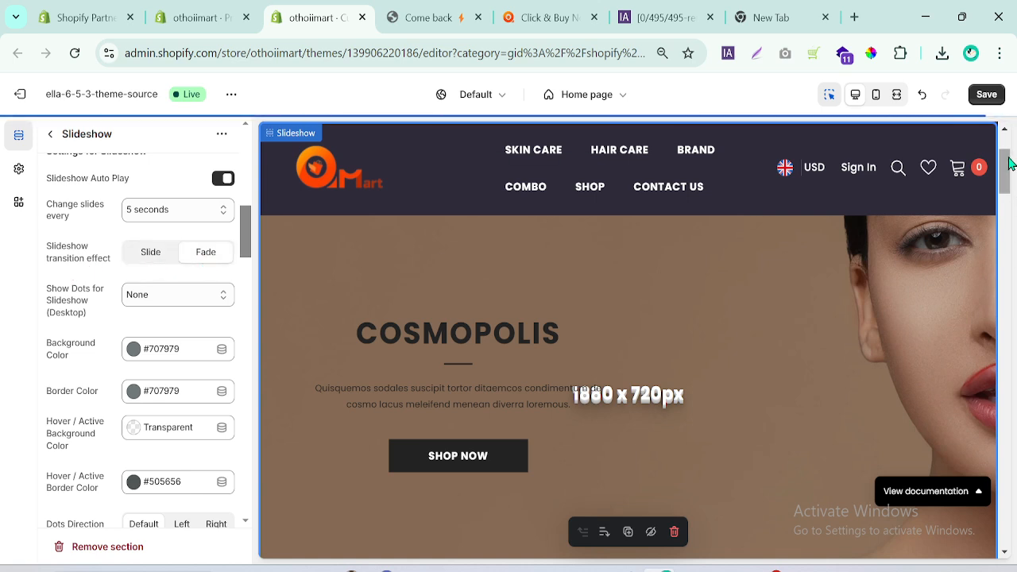
# Try the Line dot shape for the slideshow and switch it back to Disc.
pyautogui.moveTo(1007, 163); pyautogui.dragTo(1007, 181)
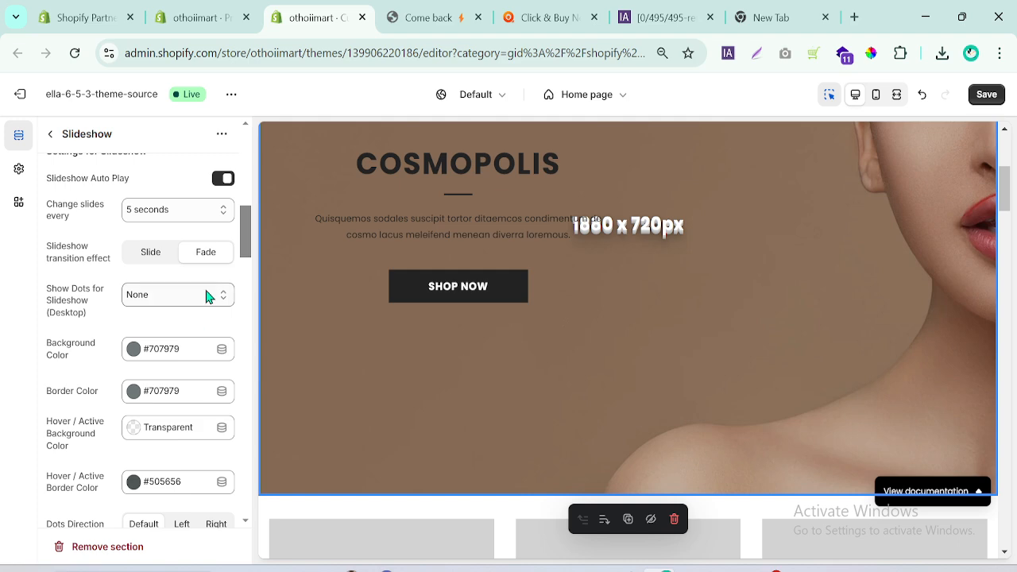
pyautogui.moveTo(247, 224); pyautogui.dragTo(247, 250)
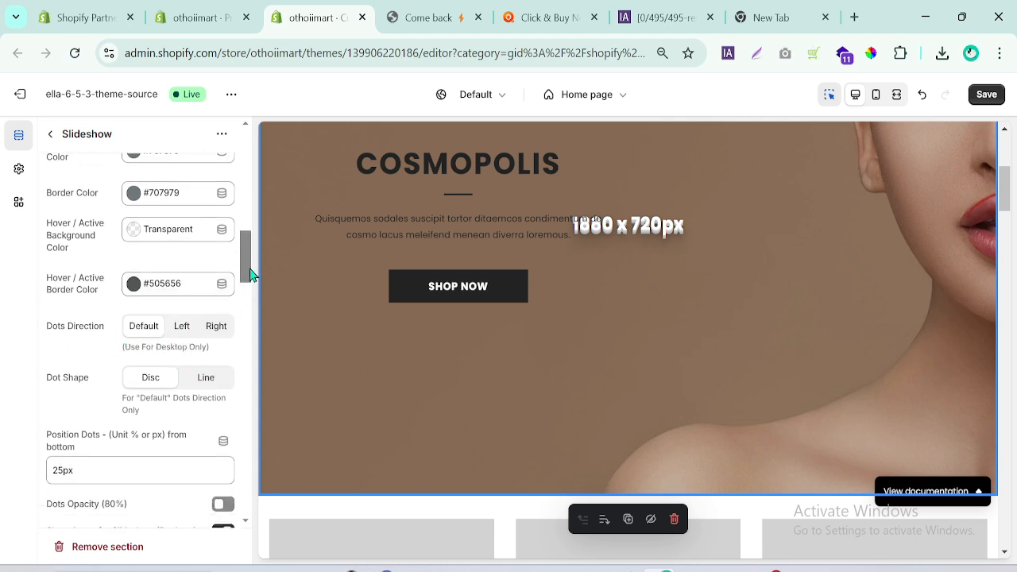
pyautogui.moveTo(250, 274); pyautogui.dragTo(253, 279)
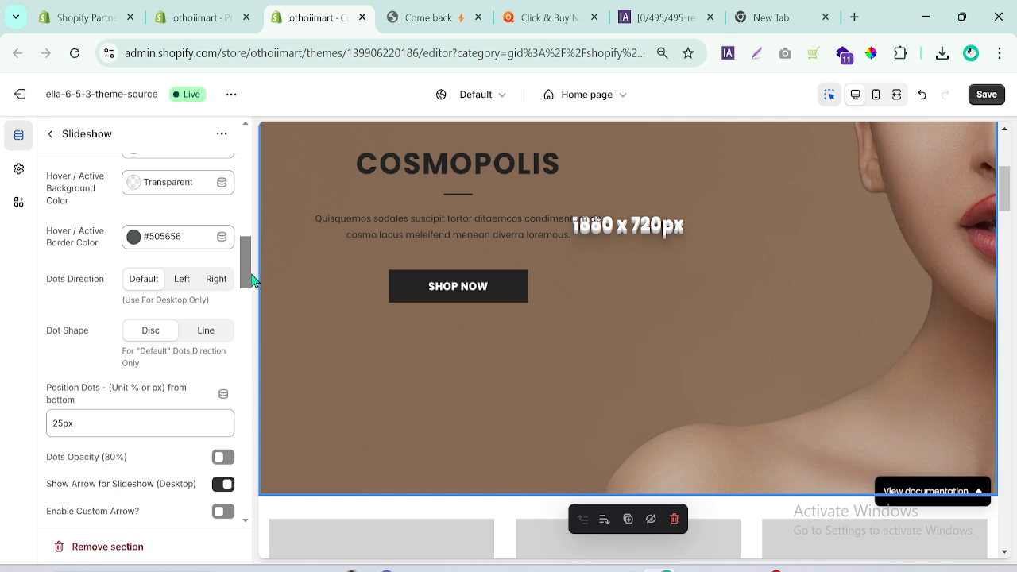
pyautogui.click(221, 335)
pyautogui.click(158, 336)
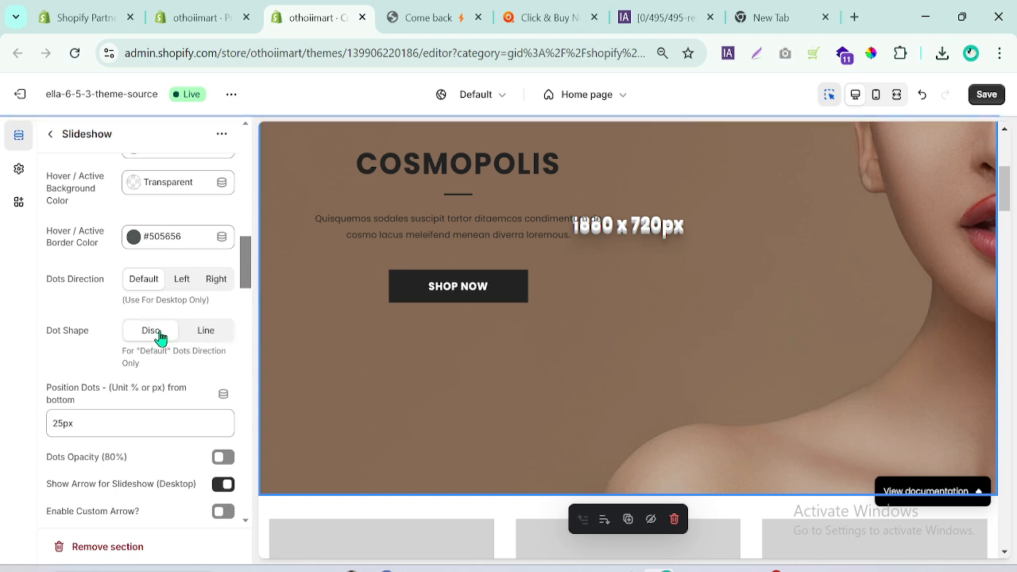
# Set the slideshow's desktop dots to Show dots with shape and check the slideshow preview.
pyautogui.moveTo(245, 282); pyautogui.dragTo(246, 253)
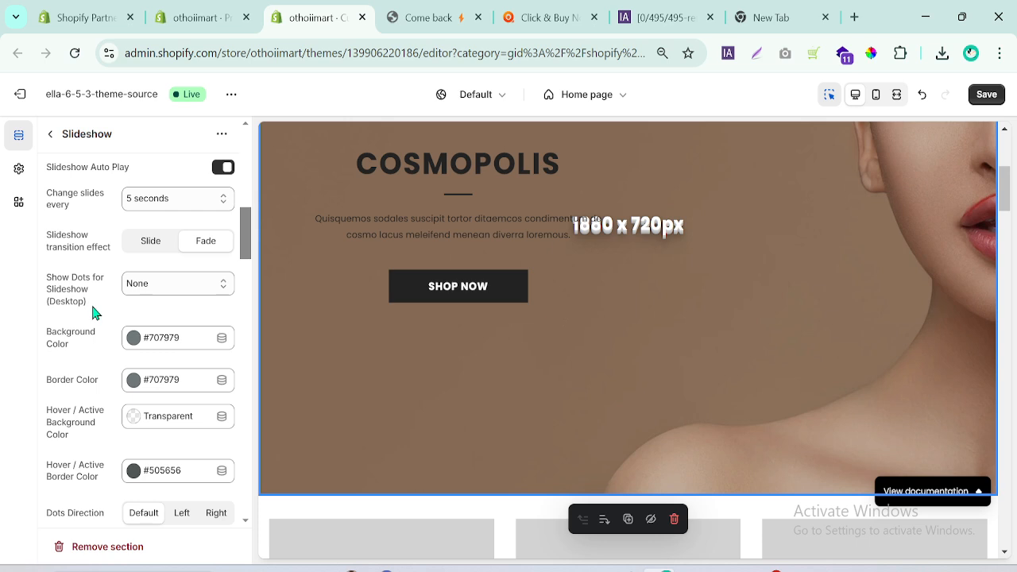
pyautogui.click(177, 284)
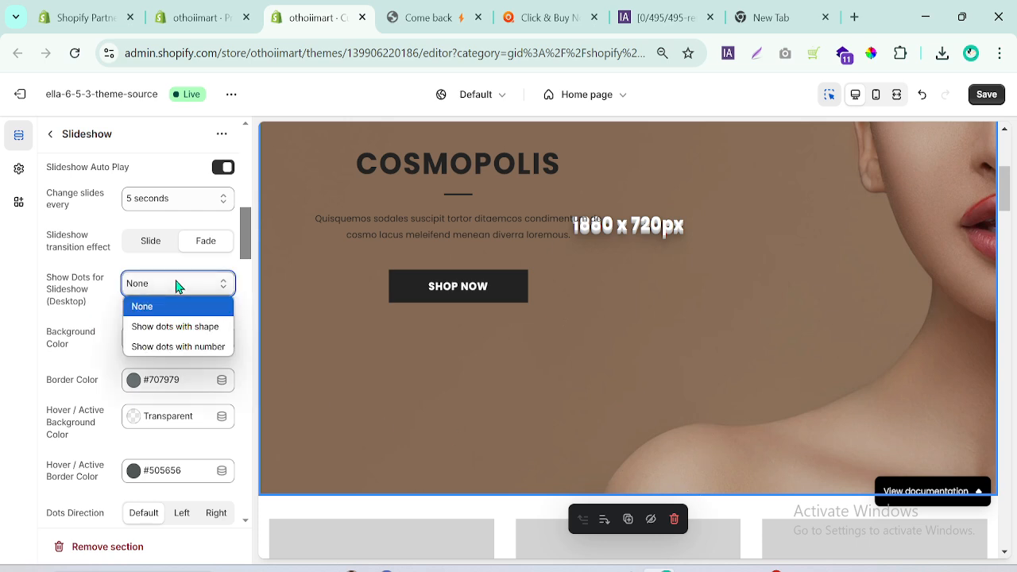
pyautogui.click(183, 329)
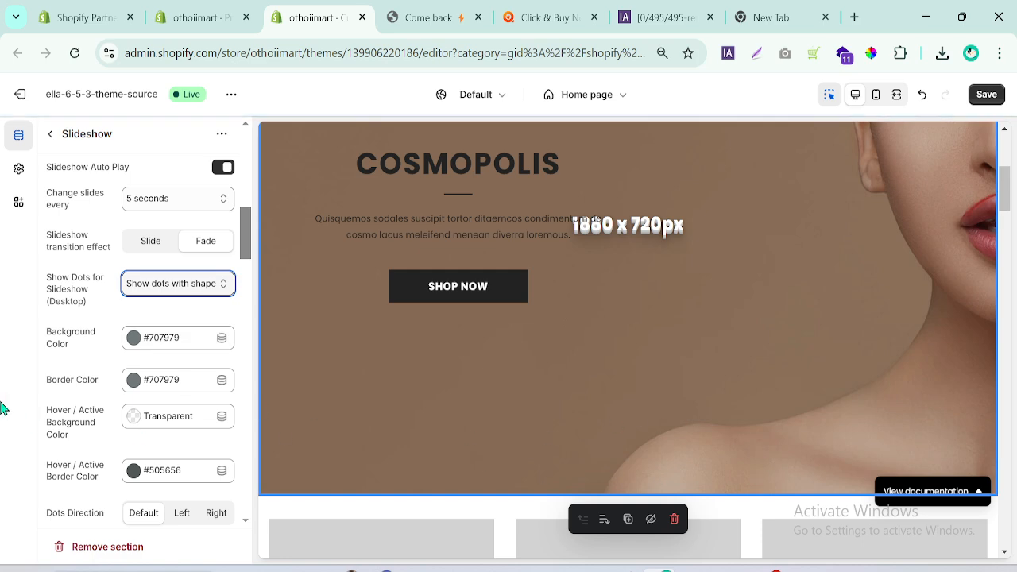
pyautogui.moveTo(1007, 185)
pyautogui.mouseDown()
pyautogui.moveTo(1010, 213)
pyautogui.moveTo(1014, 199)
pyautogui.mouseUp()
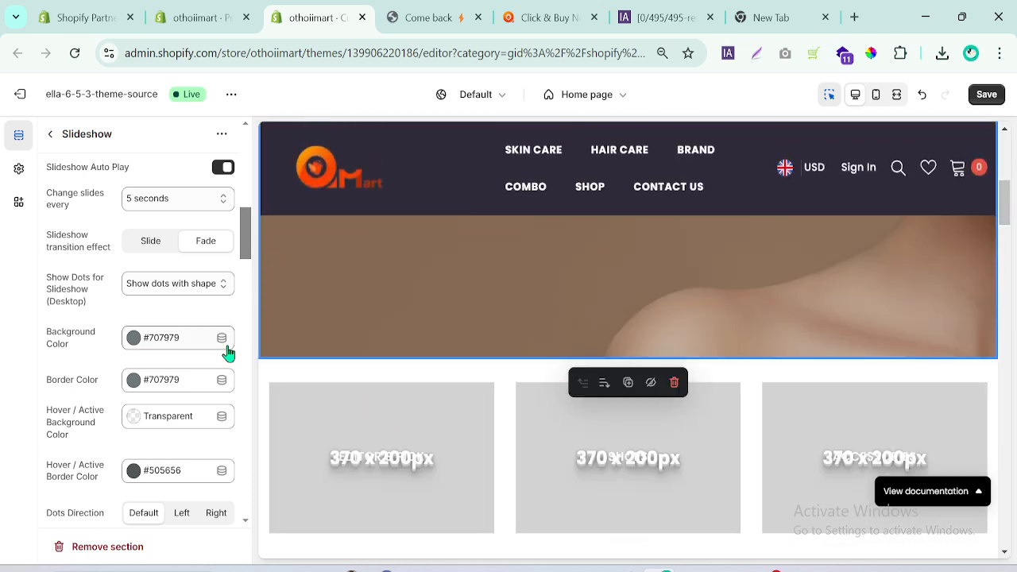
# Try Show dots with number for the desktop slideshow and return to Show dots with shape.
pyautogui.click(179, 288)
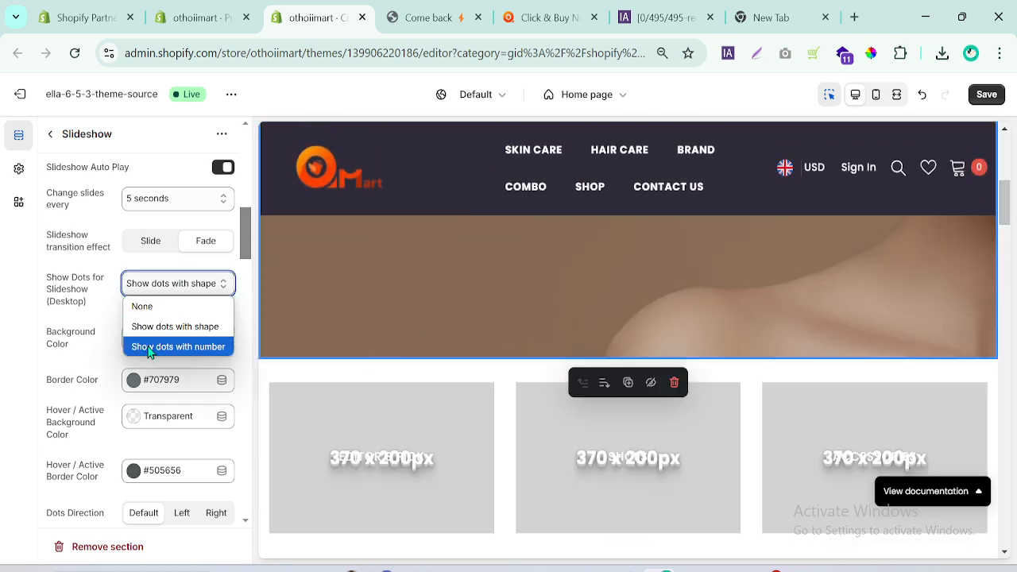
pyautogui.click(149, 352)
pyautogui.click(170, 283)
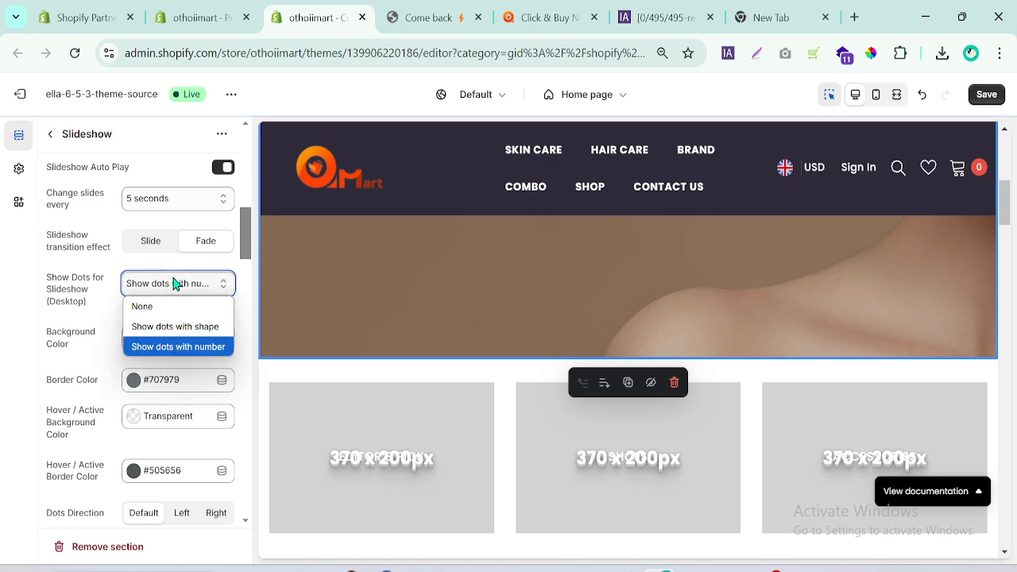
pyautogui.click(137, 329)
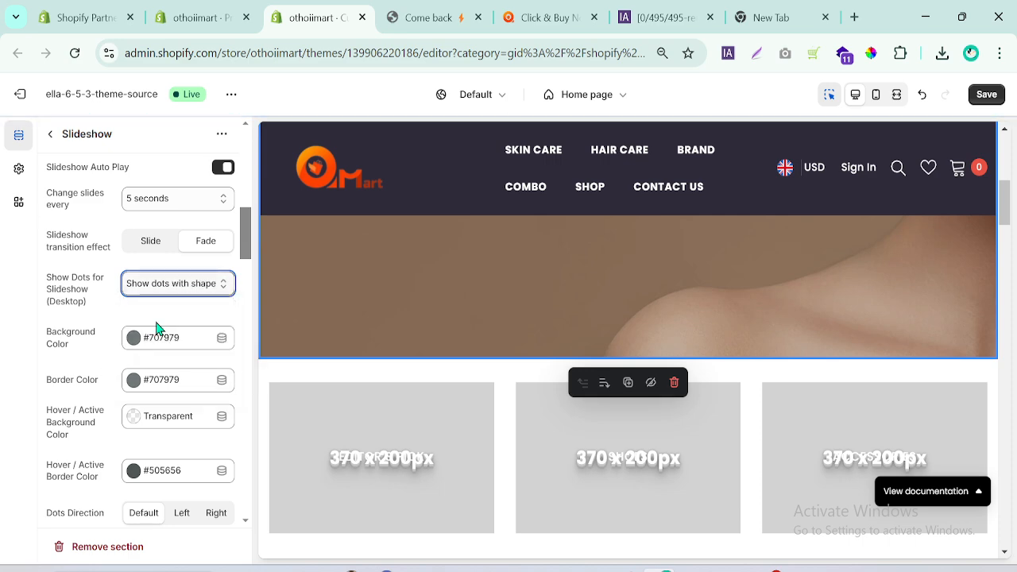
# Try the Slide transition once more and return the slideshow's transition effect to Fade.
pyautogui.click(163, 245)
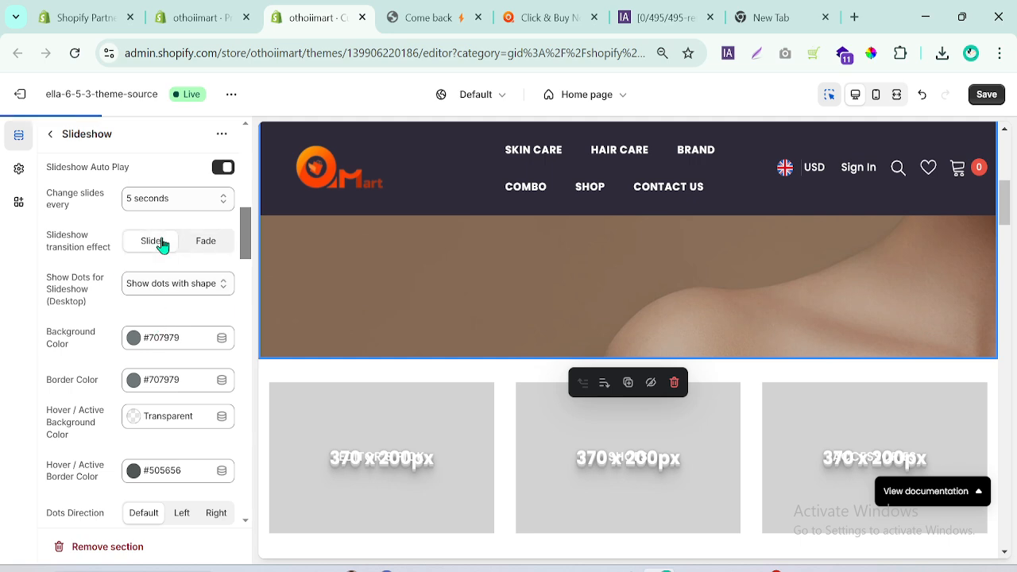
pyautogui.click(205, 249)
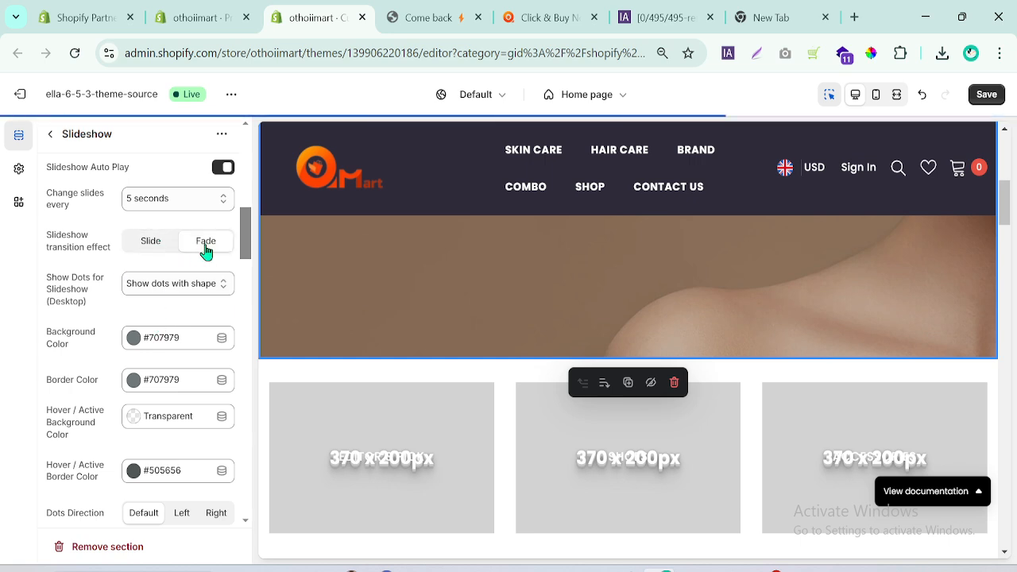
pyautogui.moveTo(245, 246); pyautogui.dragTo(269, 131)
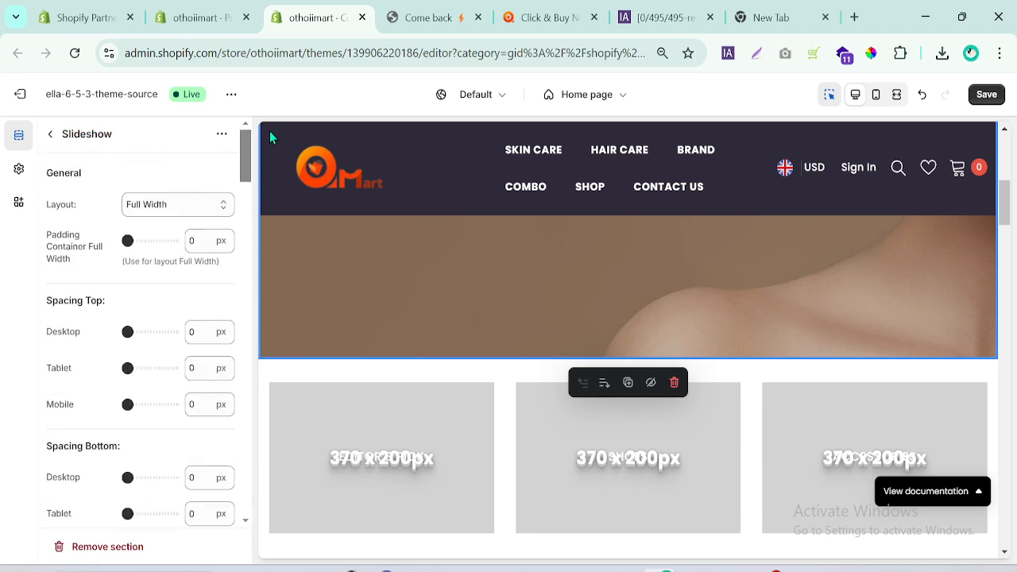
# Check the COSMOPOLIS slide's image settings, and remove the background image from the Slideshow section.
pyautogui.click(62, 139)
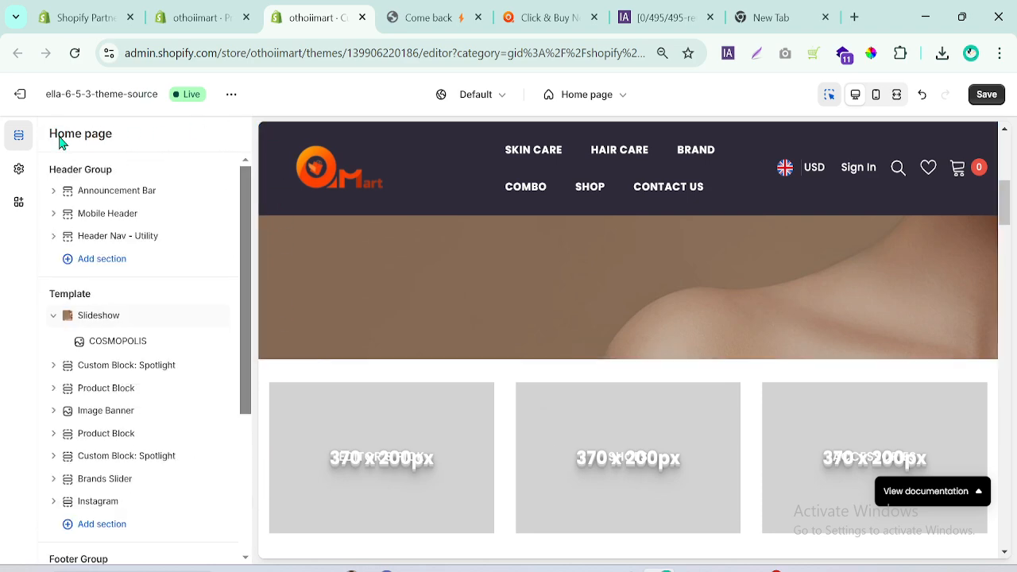
pyautogui.click(135, 348)
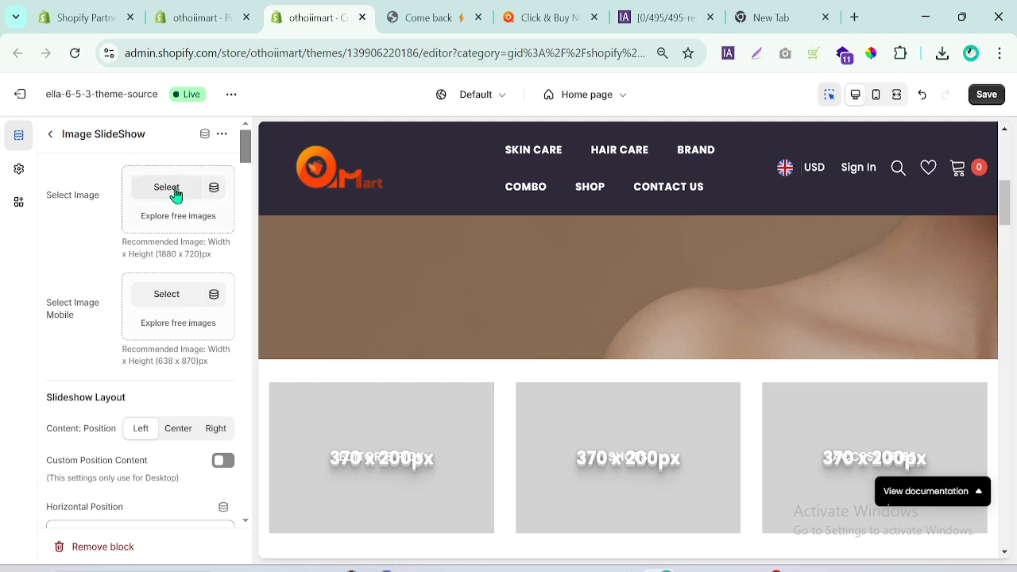
pyautogui.click(49, 135)
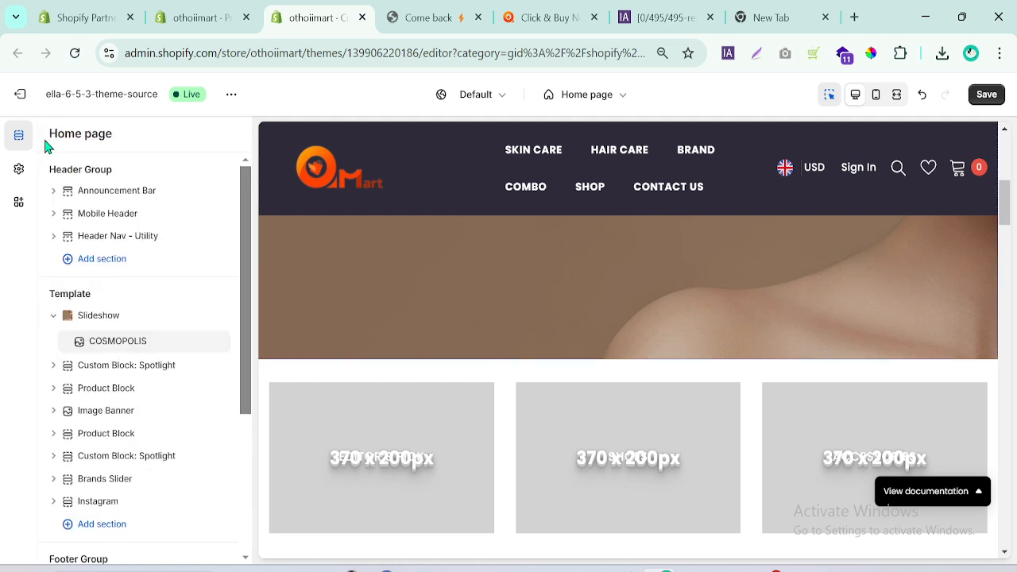
pyautogui.click(98, 318)
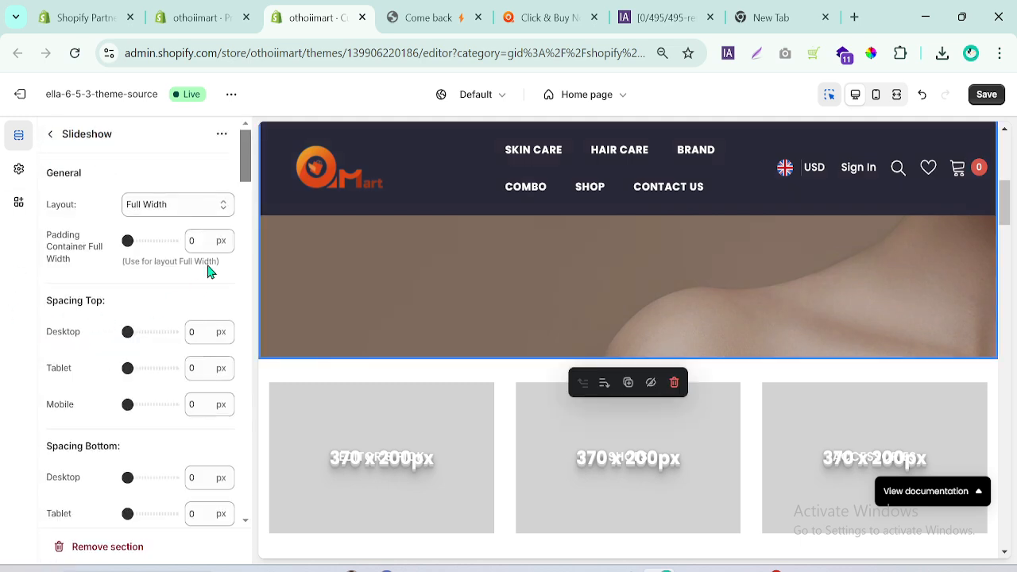
pyautogui.scroll(-1, 245, 177)
pyautogui.scroll(-3, 245, 177)
pyautogui.click(178, 325)
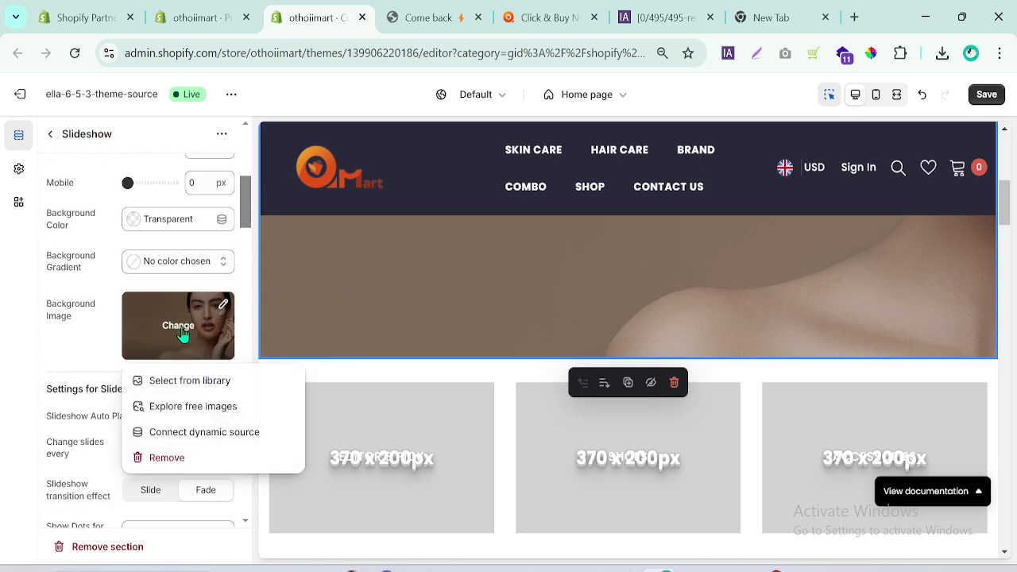
pyautogui.click(175, 458)
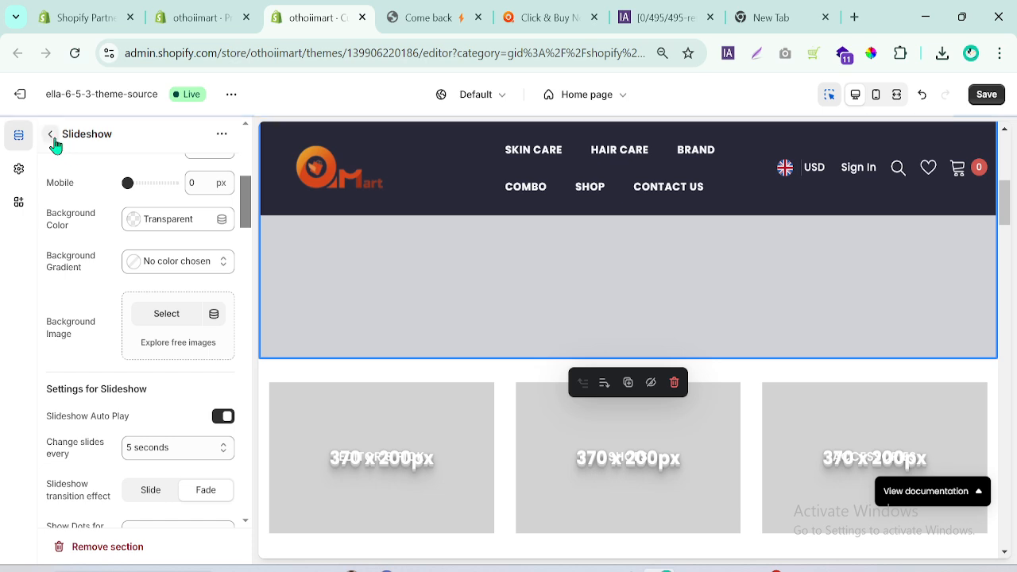
# Upload 10001.jpg from the recent downloads as the COSMOPOLIS slide's main image and check it in the preview.
pyautogui.click(51, 135)
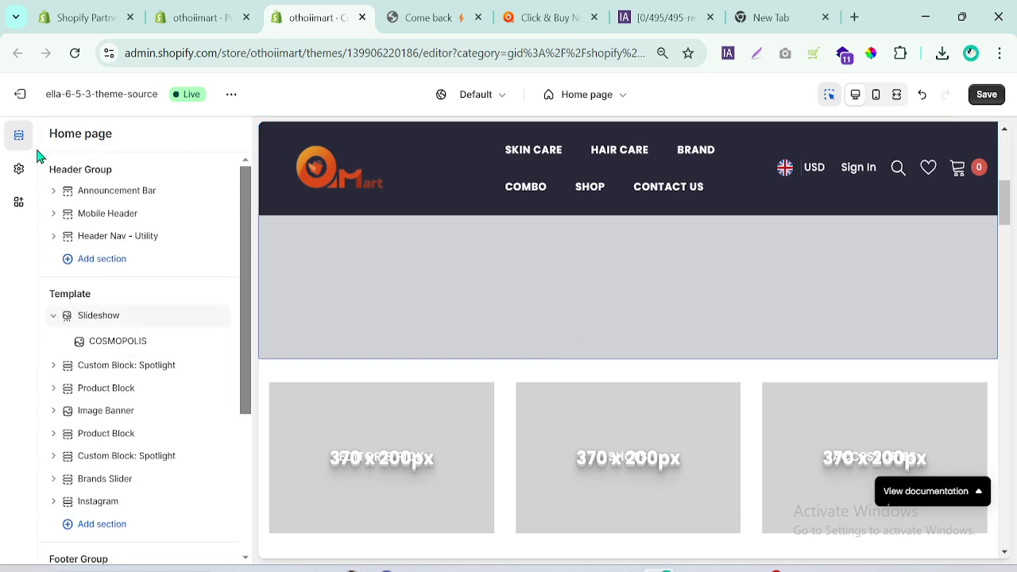
pyautogui.click(108, 344)
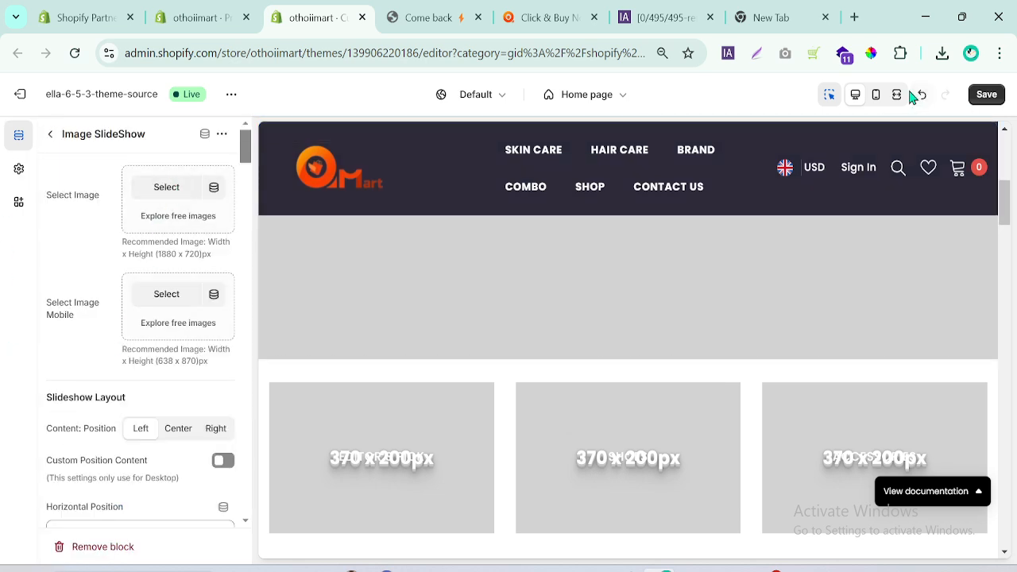
pyautogui.click(943, 54)
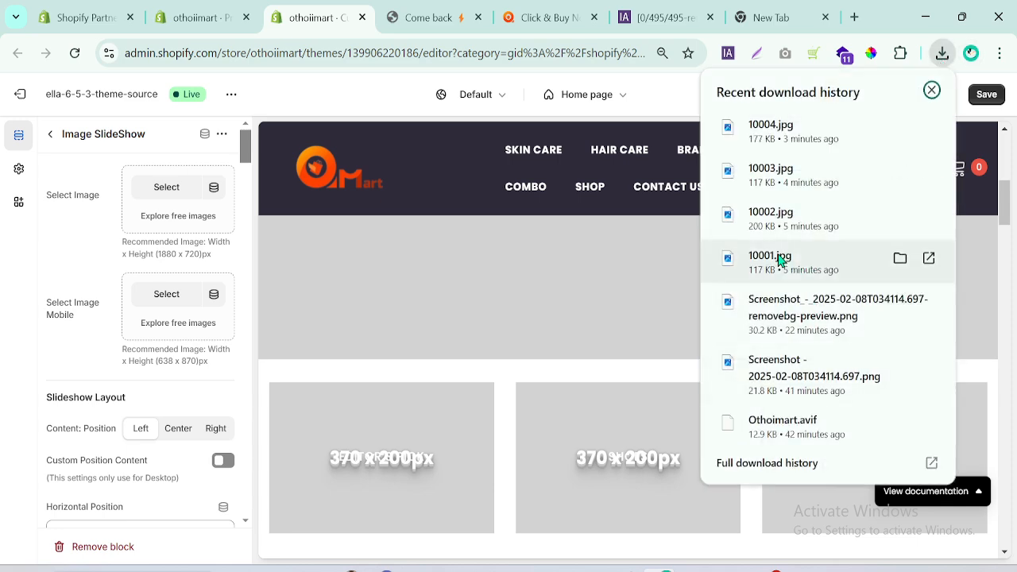
pyautogui.moveTo(783, 256); pyautogui.dragTo(165, 199)
pyautogui.moveTo(163, 198); pyautogui.dragTo(163, 200)
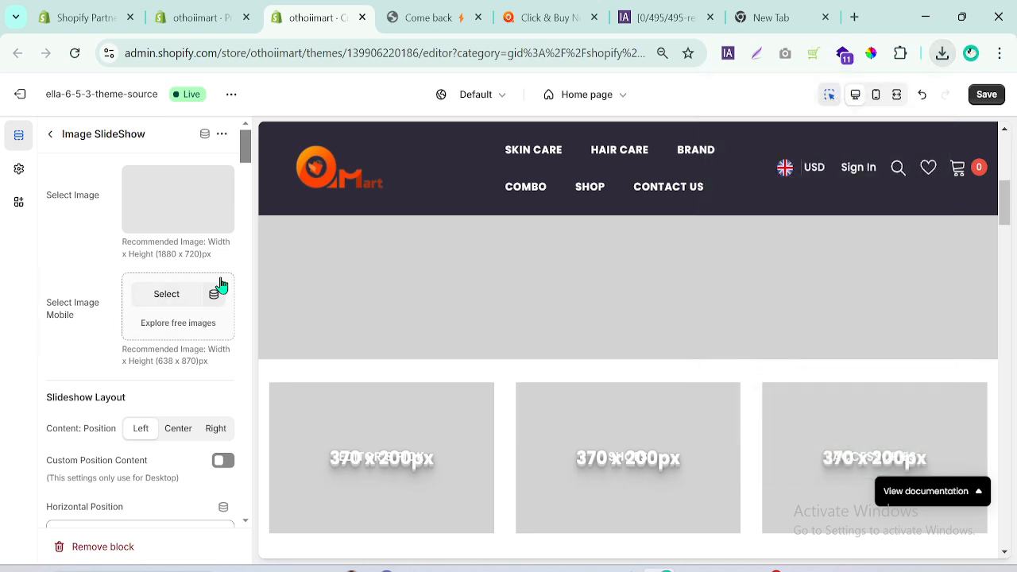
pyautogui.moveTo(249, 149); pyautogui.dragTo(250, 153)
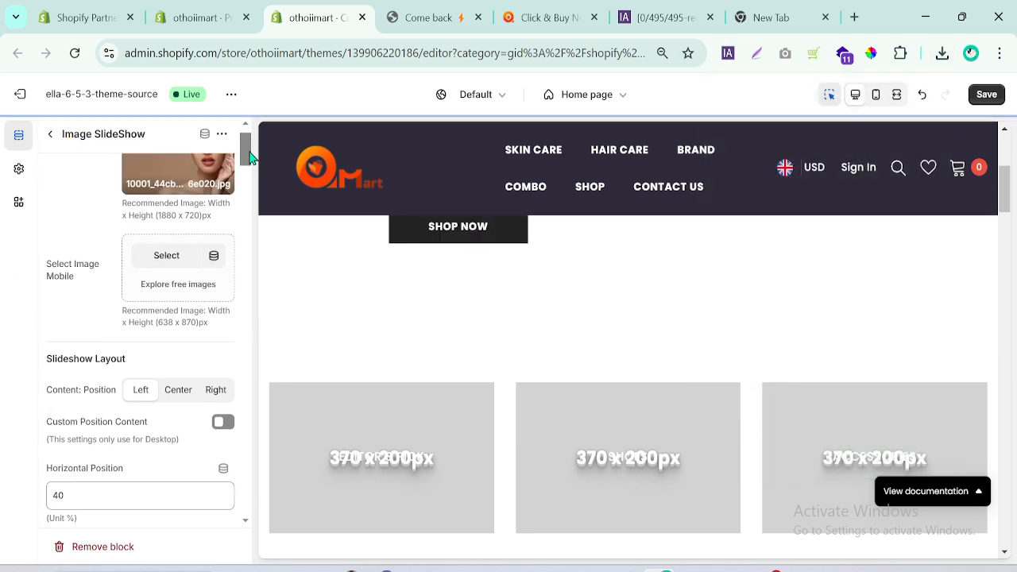
pyautogui.moveTo(1007, 203)
pyautogui.mouseDown()
pyautogui.moveTo(1013, 175)
pyautogui.moveTo(1009, 183)
pyautogui.mouseUp()
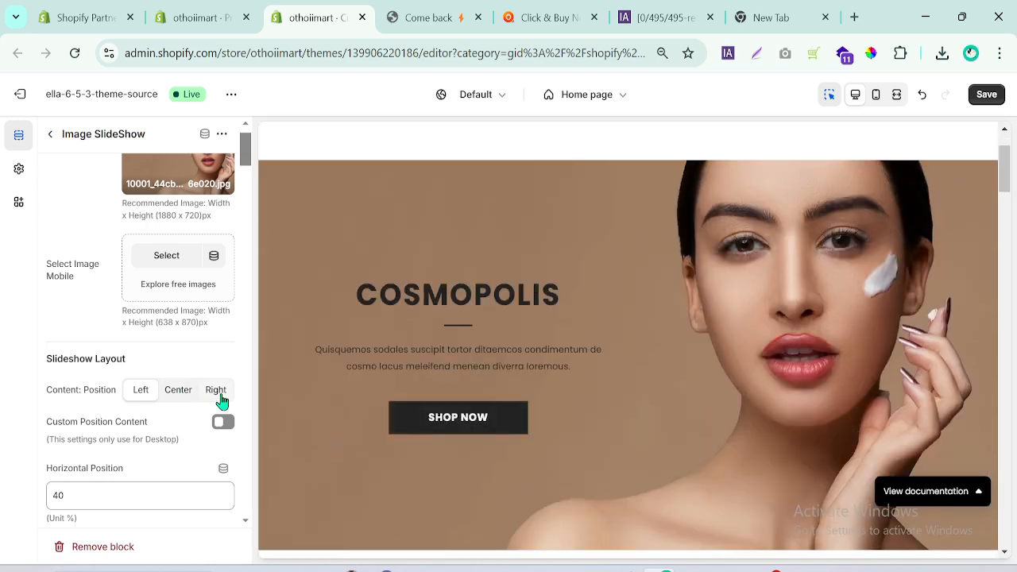
# Switch to othoimart.com, show the first slideshow banner and copy its heading "Your Beauty, Our Passion".
pyautogui.click(531, 17)
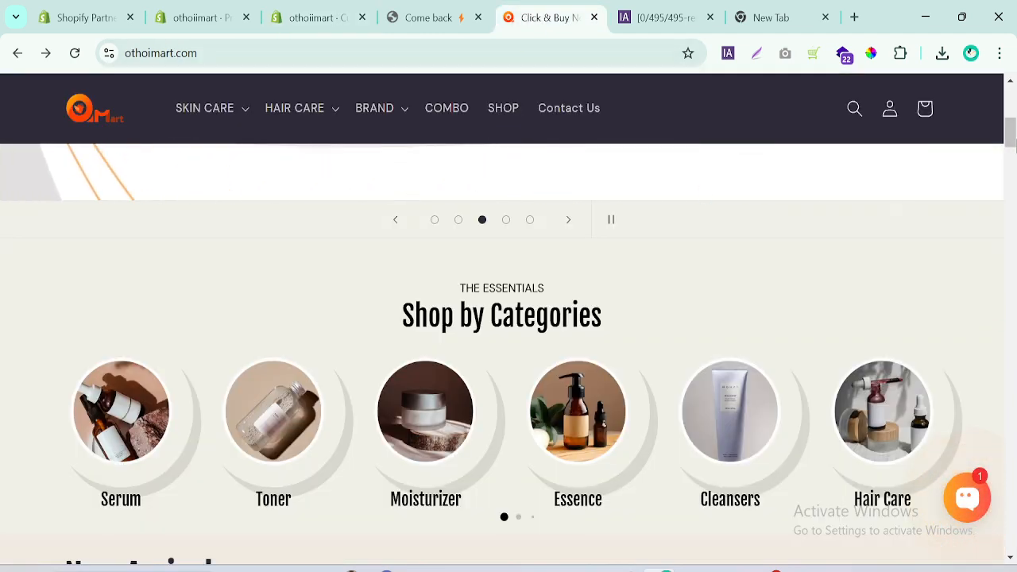
pyautogui.moveTo(1016, 145); pyautogui.dragTo(1015, 94)
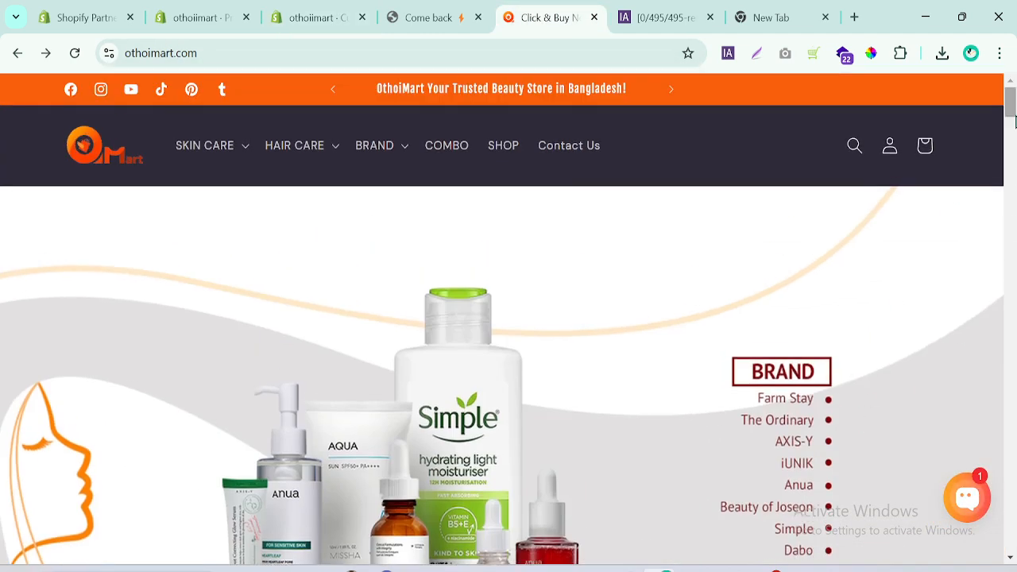
pyautogui.scroll(-3, 681, 518)
pyautogui.click(435, 511)
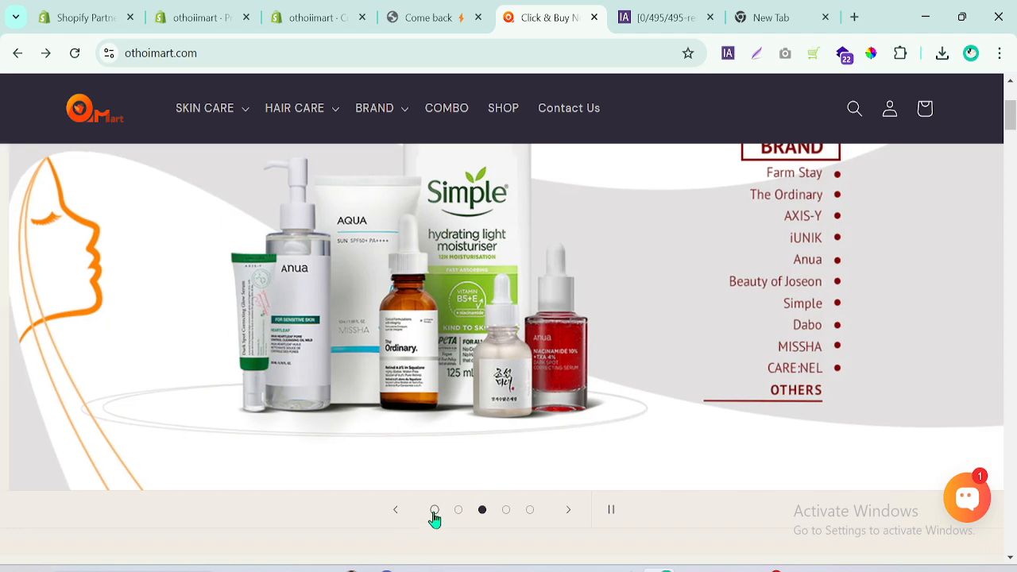
pyautogui.scroll(3, 1008, 148)
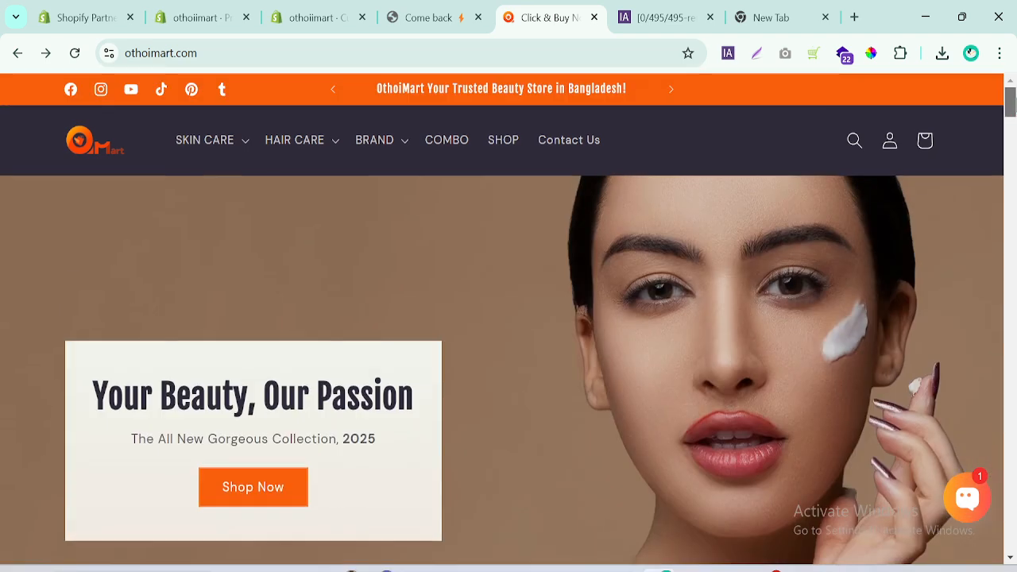
pyautogui.moveTo(99, 384); pyautogui.dragTo(413, 389)
pyautogui.hotkey('ctrl', 'c')
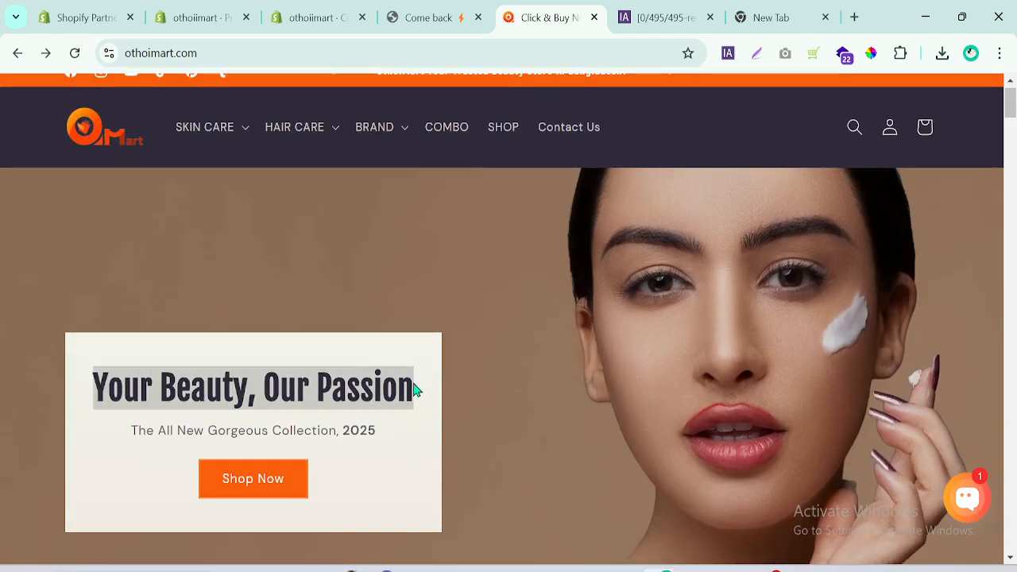
# Return to the theme editor, closing the "Come back" browser tab, and set the slide's content position to Center.
pyautogui.click(402, 10)
pyautogui.click(348, 10)
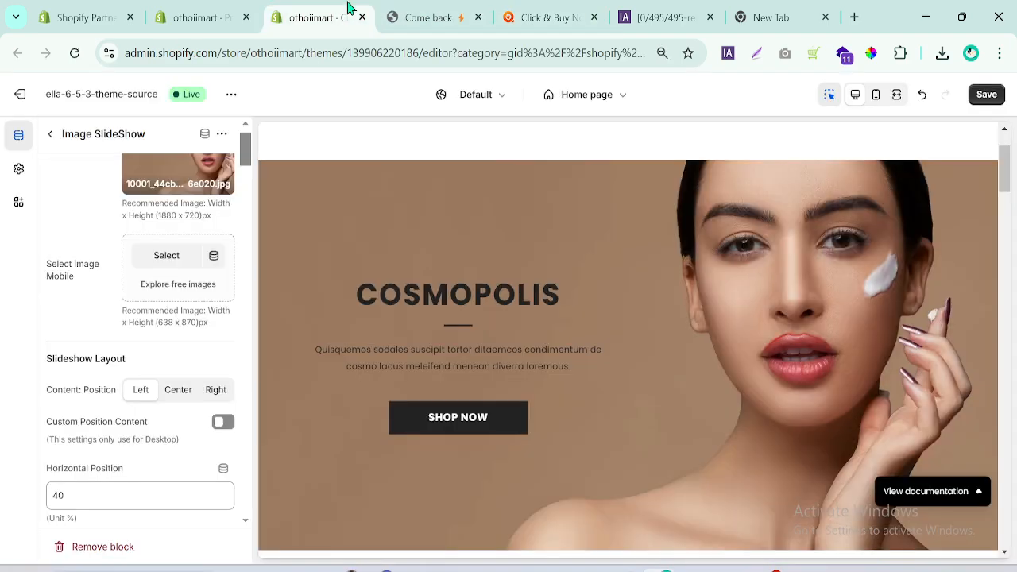
pyautogui.click(478, 16)
pyautogui.moveTo(243, 162); pyautogui.dragTo(254, 283)
pyautogui.click(178, 231)
# Set the slide's heading to "Your Beauty, Our Passion".
pyautogui.click(116, 350)
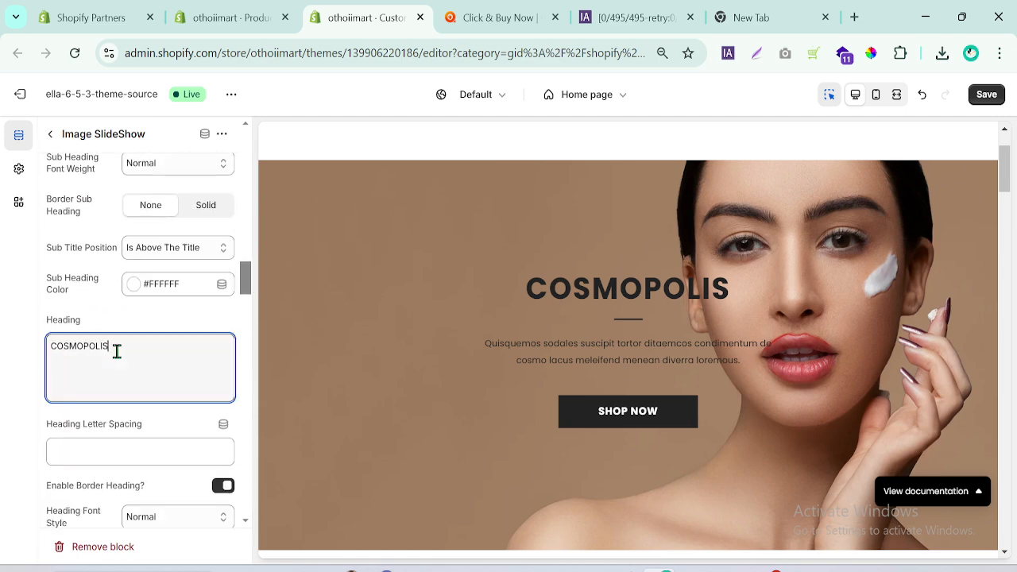
pyautogui.doubleClick(117, 350)
pyautogui.hotkey('ctrl', 'v')
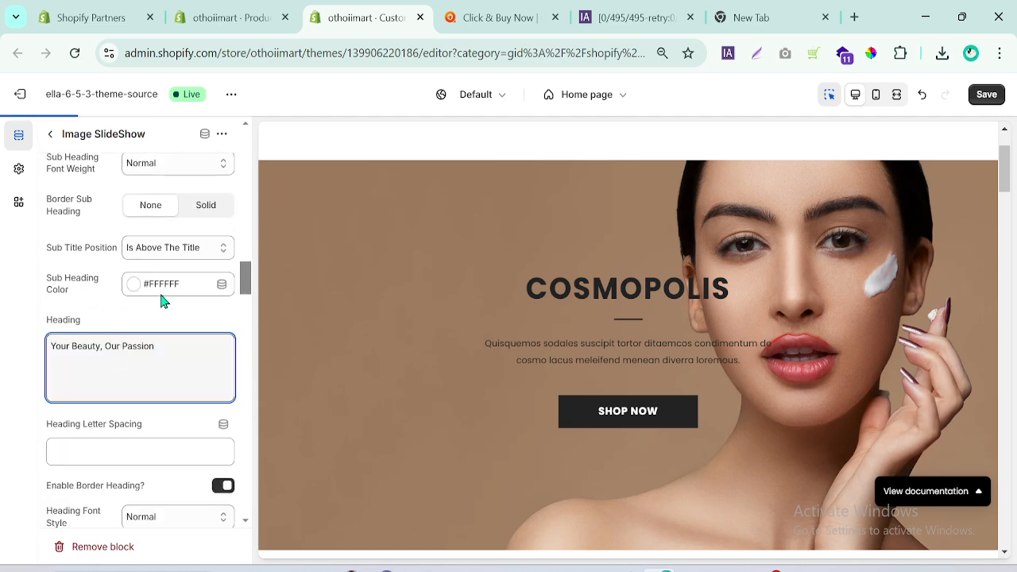
# Switch to othoimart.com, show the first slideshow banner and copy its text "The All New Gorgeous Collection, 2025".
pyautogui.click(498, 17)
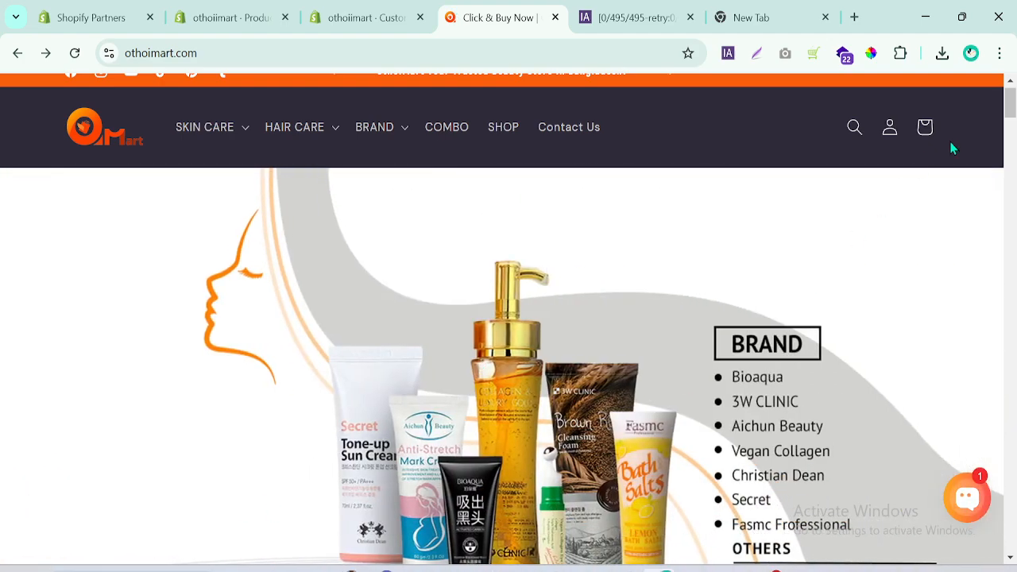
pyautogui.scroll(-4, 932, 274)
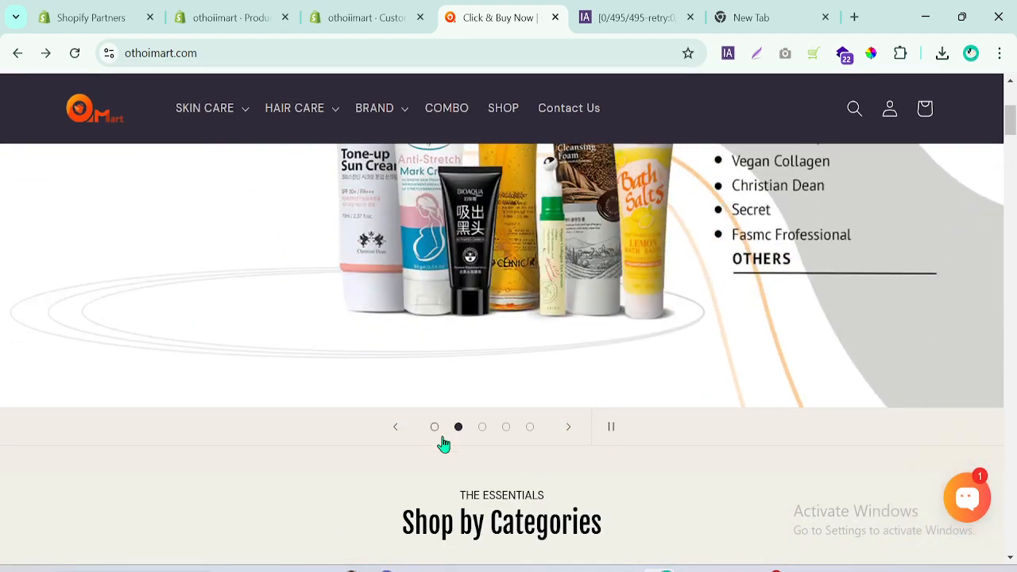
pyautogui.click(435, 429)
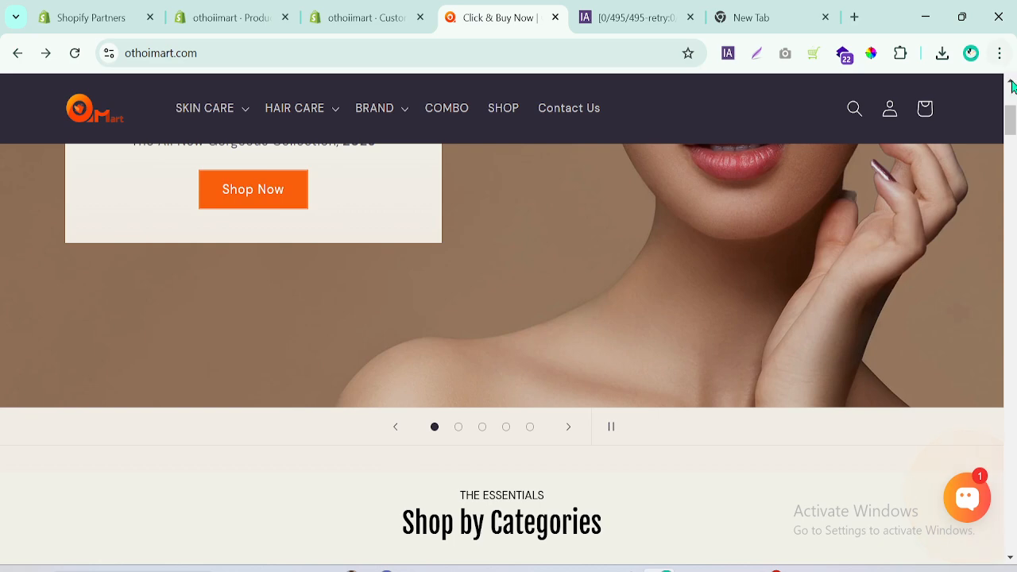
pyautogui.scroll(1, 1012, 119)
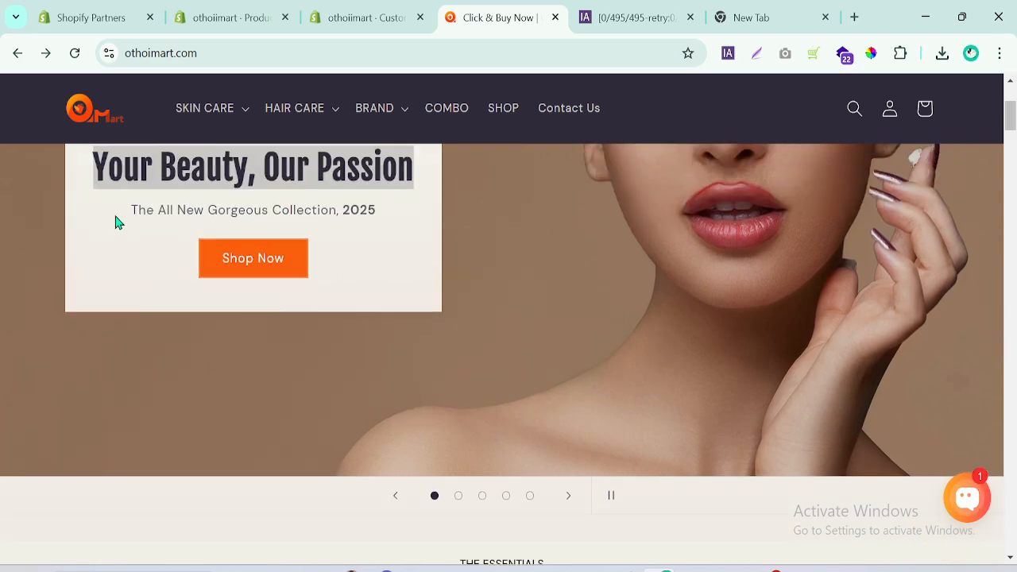
pyautogui.moveTo(302, 274); pyautogui.dragTo(150, 216)
pyautogui.click(123, 221)
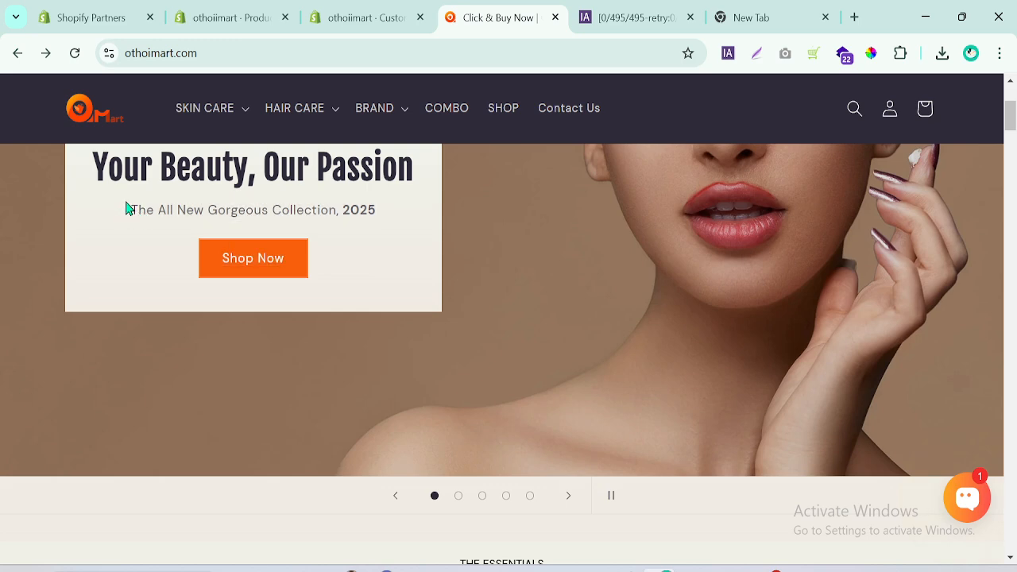
pyautogui.moveTo(397, 208); pyautogui.dragTo(230, 209)
pyautogui.click(73, 213)
pyautogui.moveTo(108, 197); pyautogui.dragTo(134, 212)
pyautogui.hotkey('ctrl', 'c')
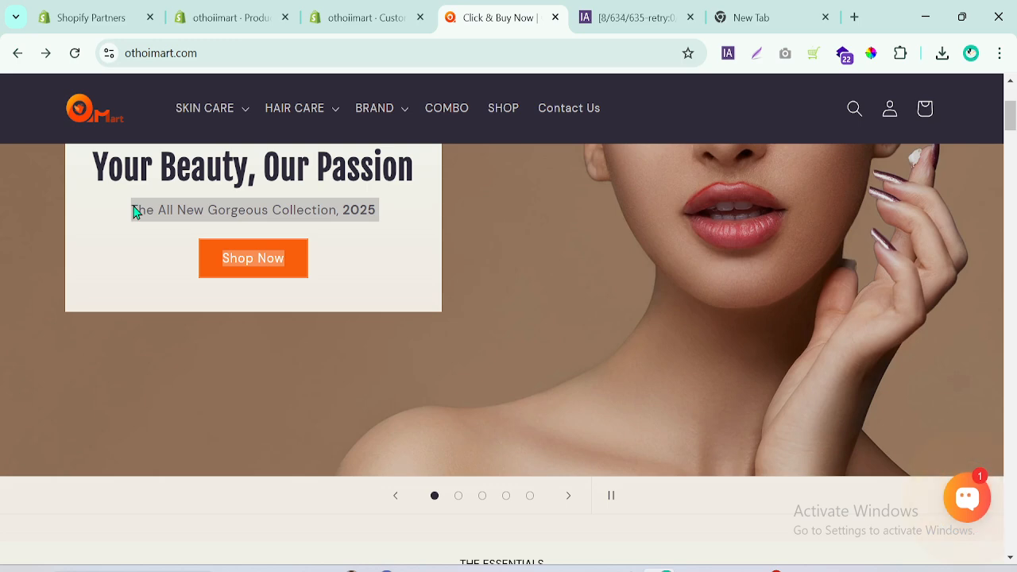
# Return to the theme editor and replace the slide's description with "The All New Gorgeous Collection, 2025", without the extra "Shop Now" text.
pyautogui.click(388, 11)
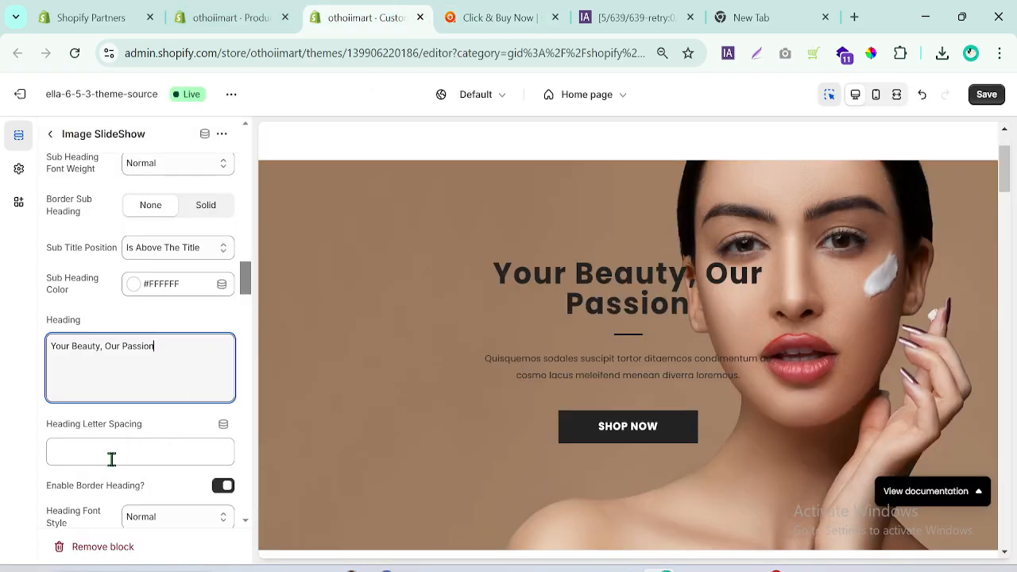
pyautogui.moveTo(244, 283); pyautogui.dragTo(245, 309)
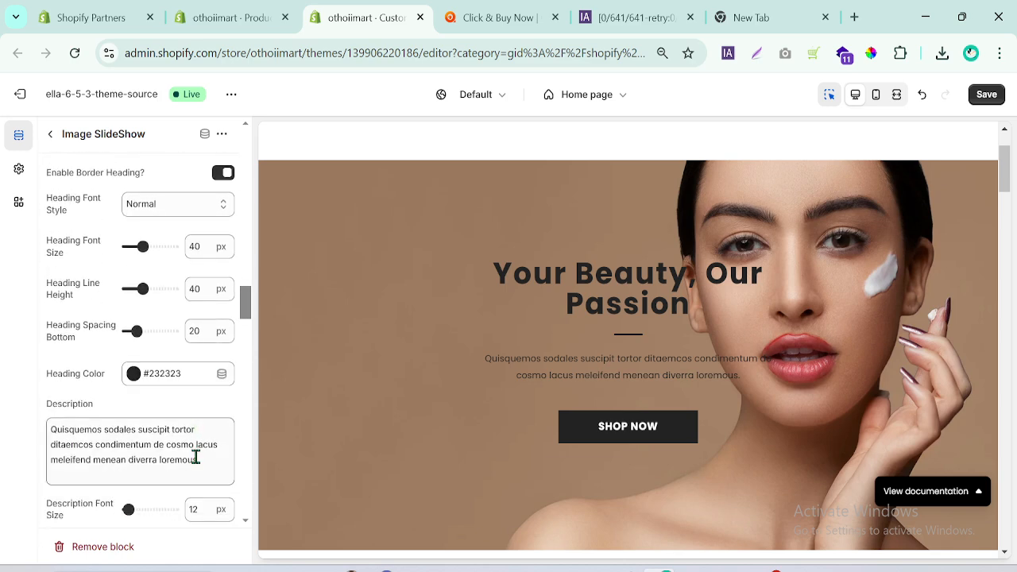
pyautogui.moveTo(195, 458); pyautogui.dragTo(48, 429)
pyautogui.hotkey('ctrl', 'v')
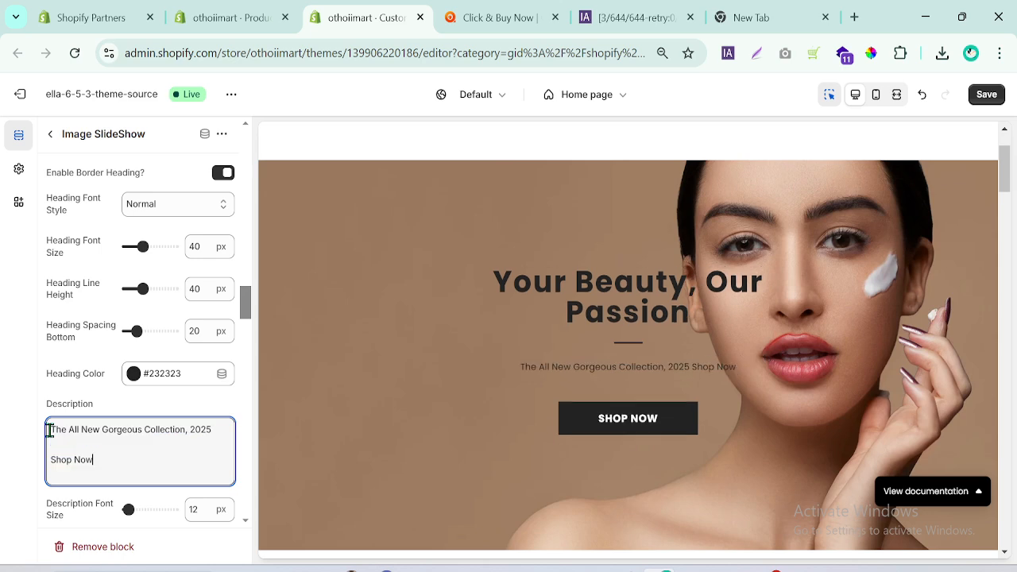
pyautogui.moveTo(100, 467); pyautogui.dragTo(28, 479)
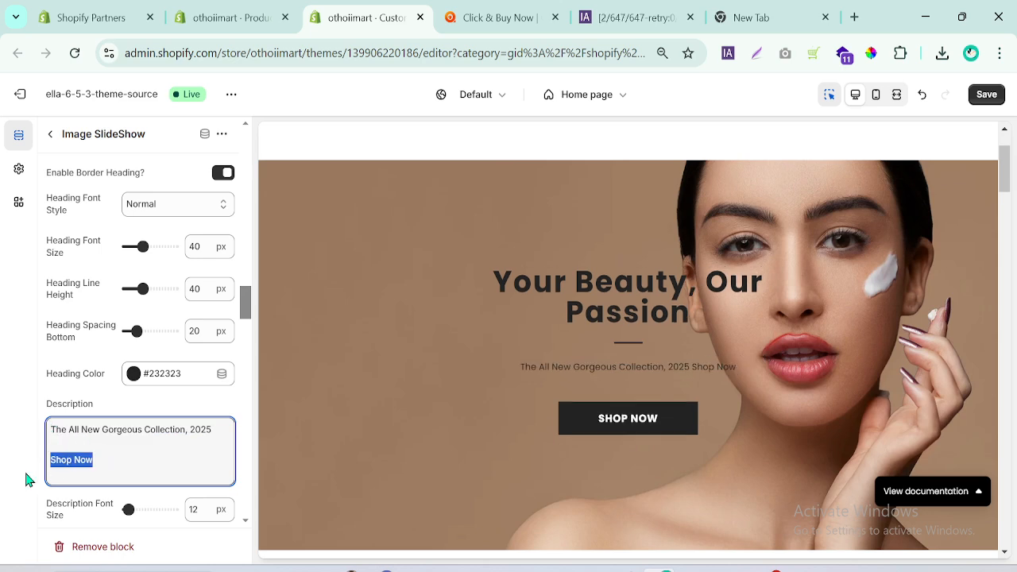
pyautogui.press('BackSpace')
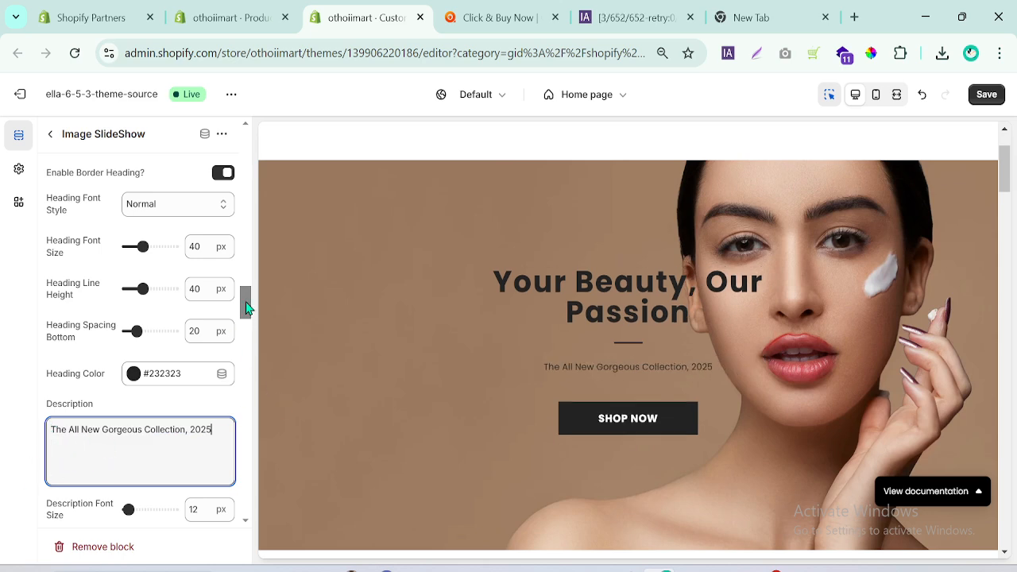
# Switch to othoimart.com and sample the cream page background colour F0F0E8 beside Shop by Categories with the ColorPick Eyedropper.
pyautogui.click(474, 14)
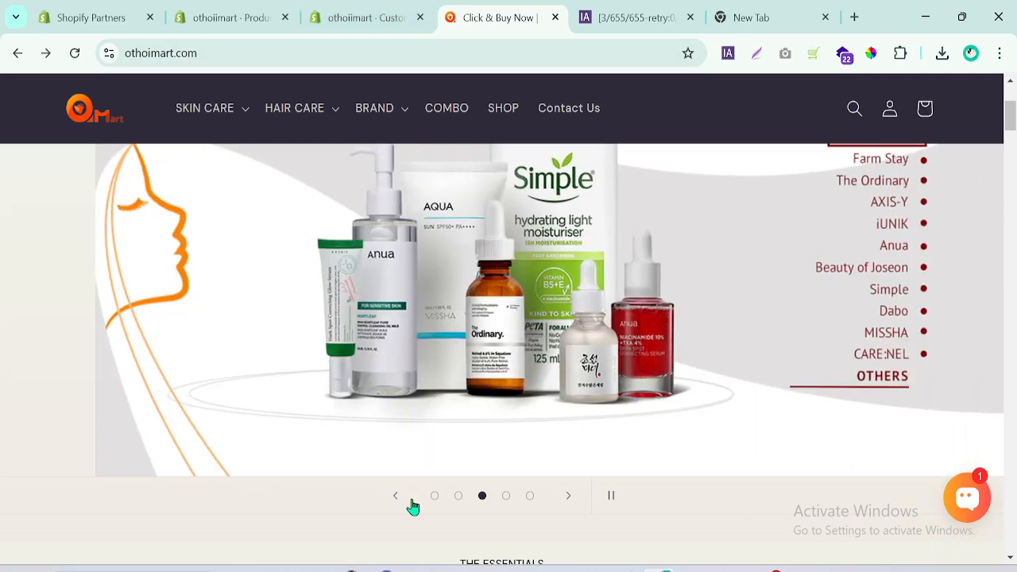
pyautogui.click(434, 498)
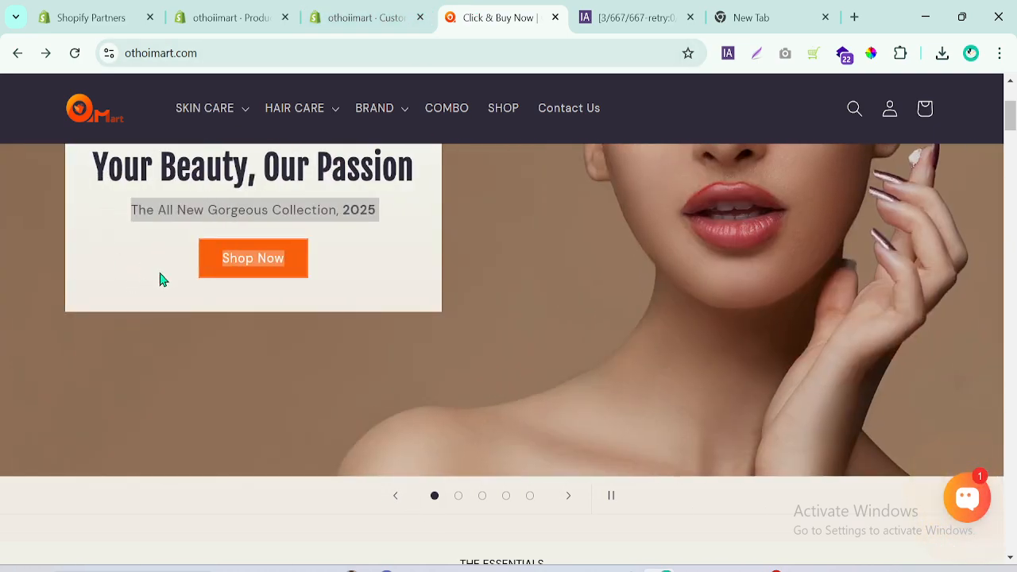
pyautogui.moveTo(1015, 126); pyautogui.dragTo(1016, 119)
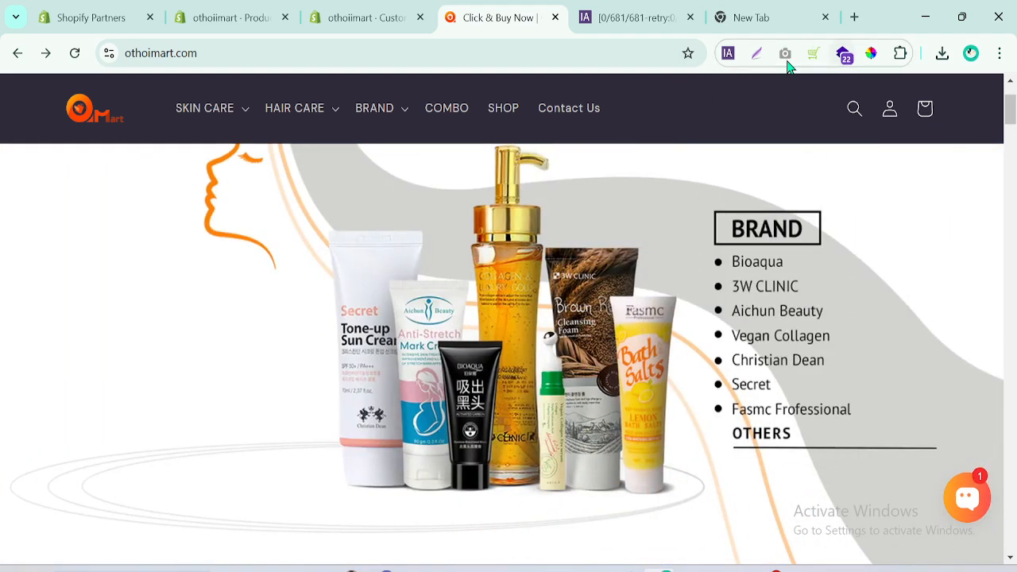
pyautogui.scroll(-5, 974, 111)
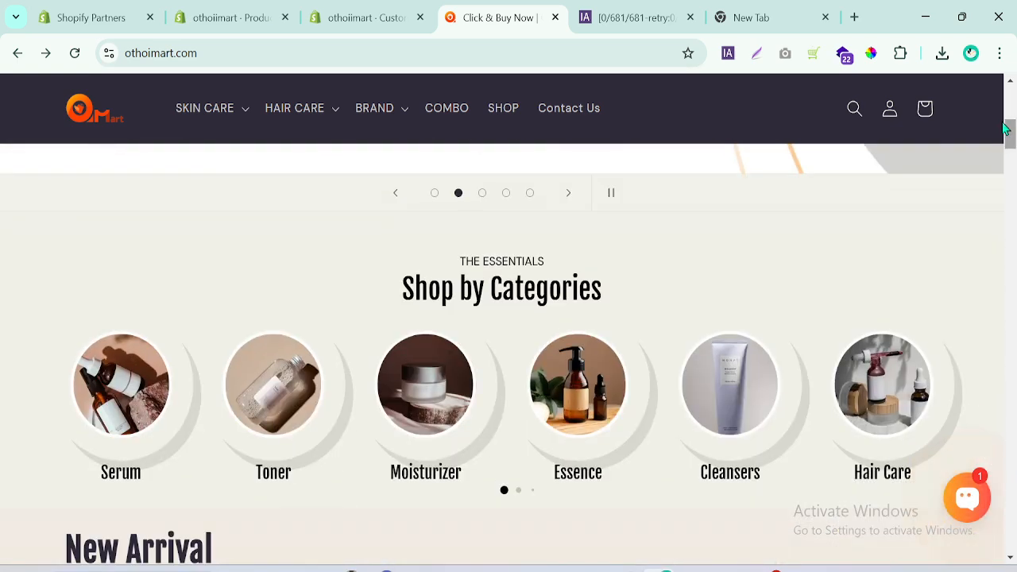
pyautogui.click(871, 53)
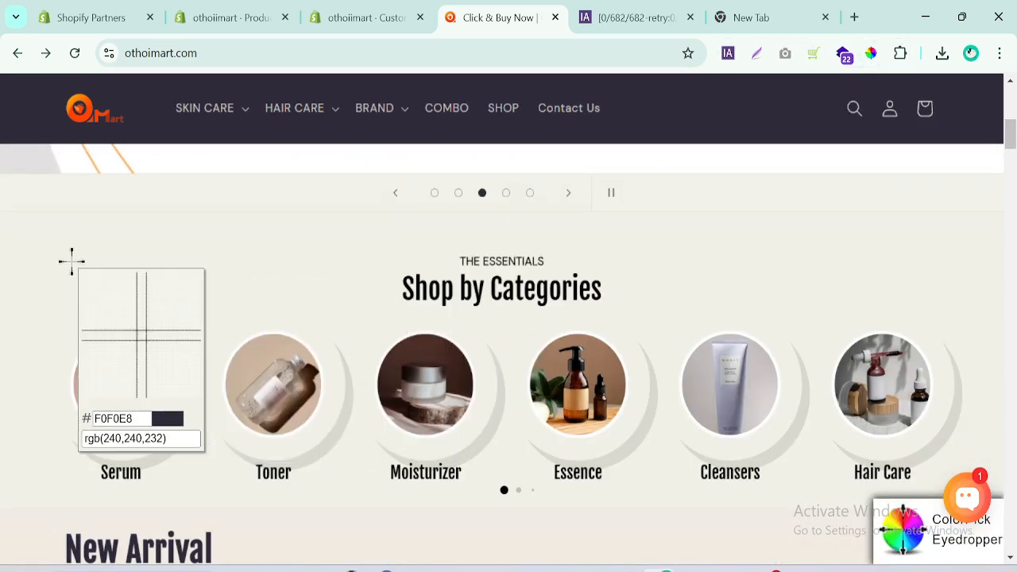
pyautogui.click(71, 261)
pyautogui.click(70, 262)
pyautogui.click(71, 262)
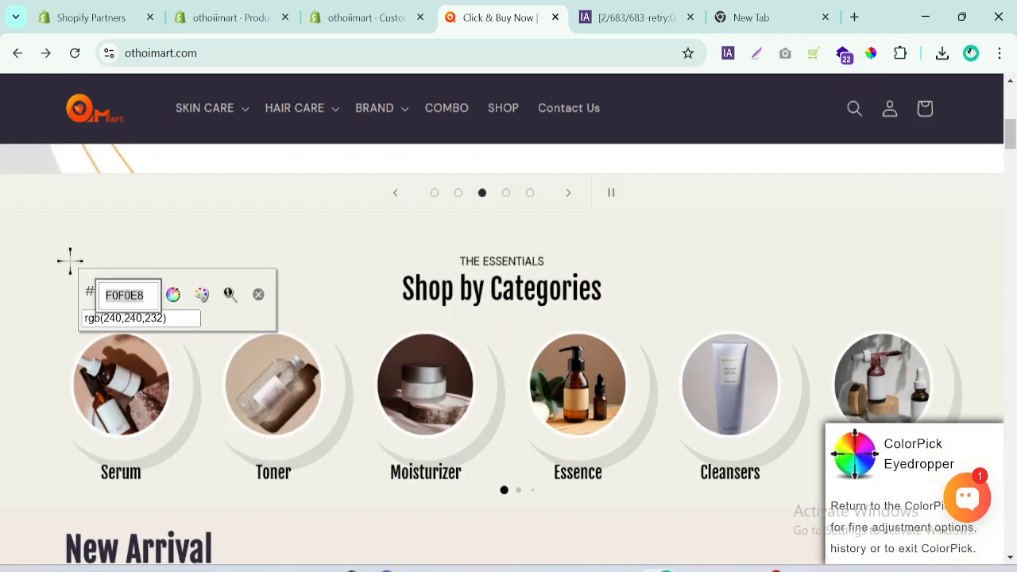
# Return to the theme editor and set the slide's content position to Left.
pyautogui.click(357, 10)
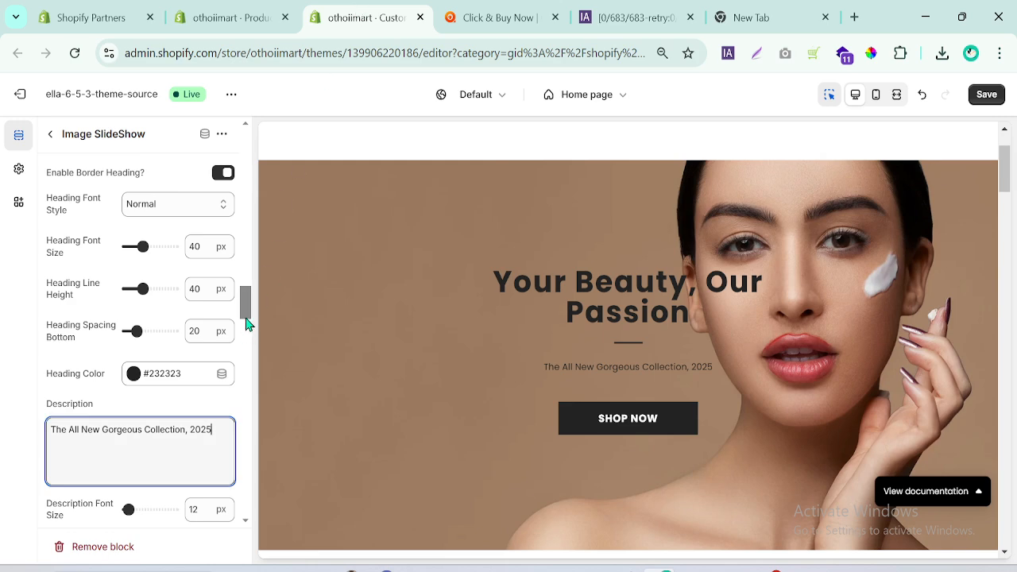
pyautogui.moveTo(246, 322); pyautogui.dragTo(254, 296)
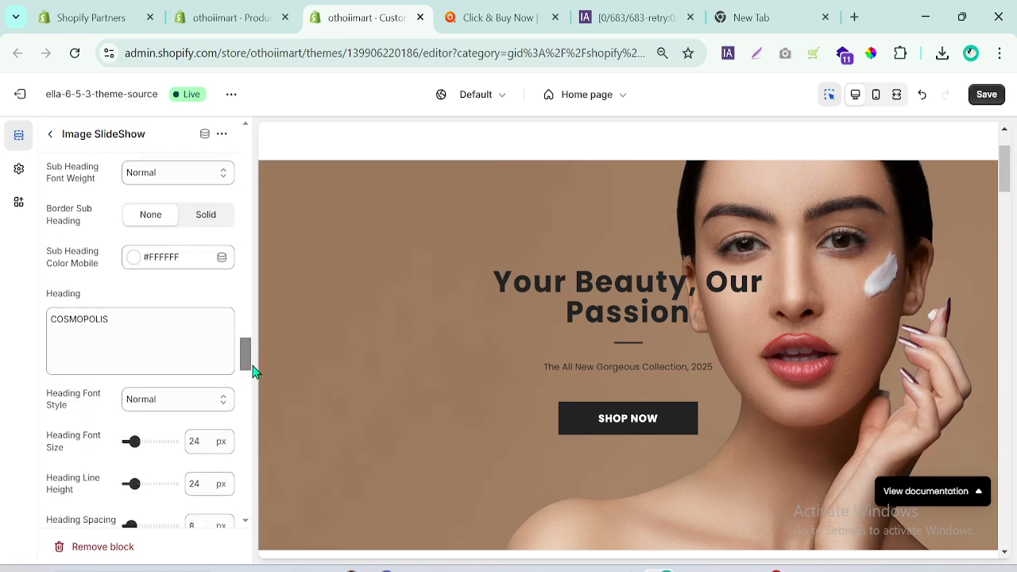
pyautogui.moveTo(254, 371); pyautogui.dragTo(253, 156)
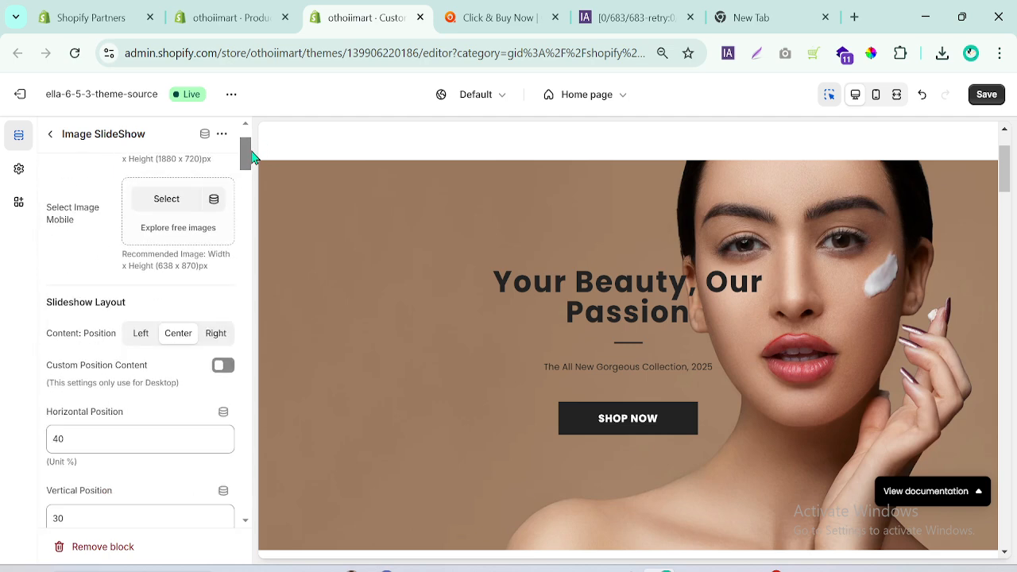
pyautogui.click(147, 333)
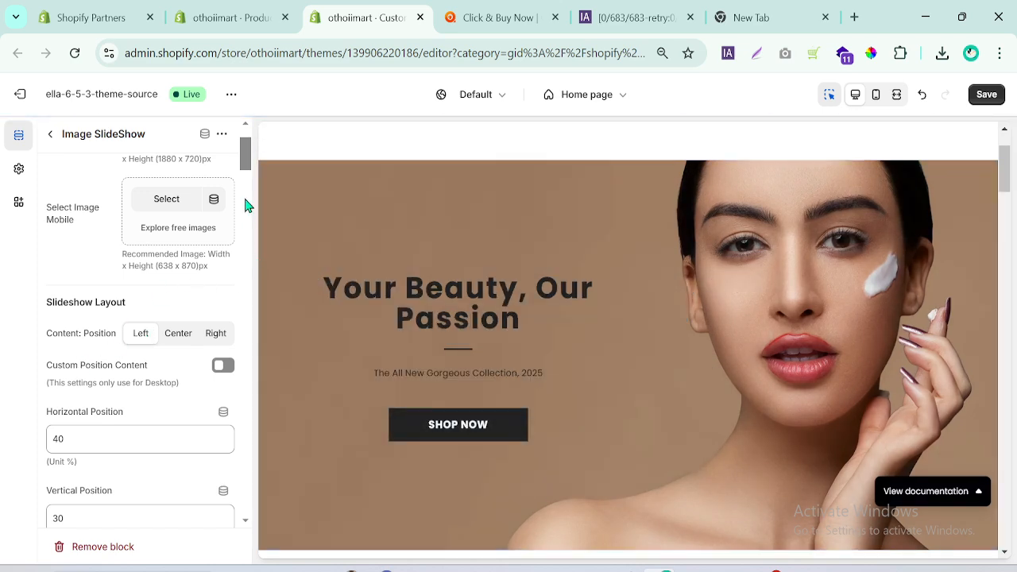
# Set the slide's content background color to #F0F0E8.
pyautogui.moveTo(243, 159); pyautogui.dragTo(244, 182)
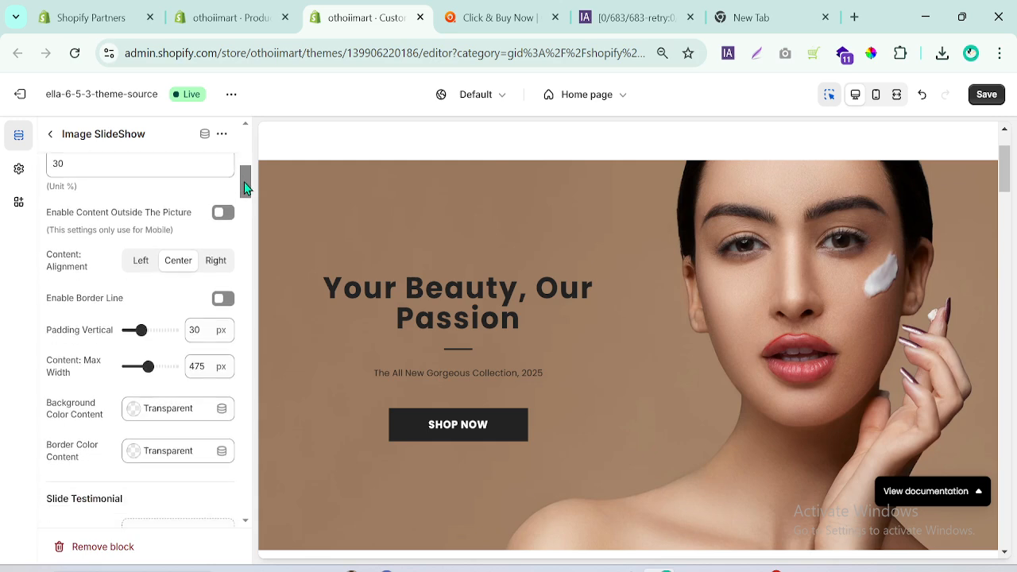
pyautogui.click(136, 419)
pyautogui.click(228, 352)
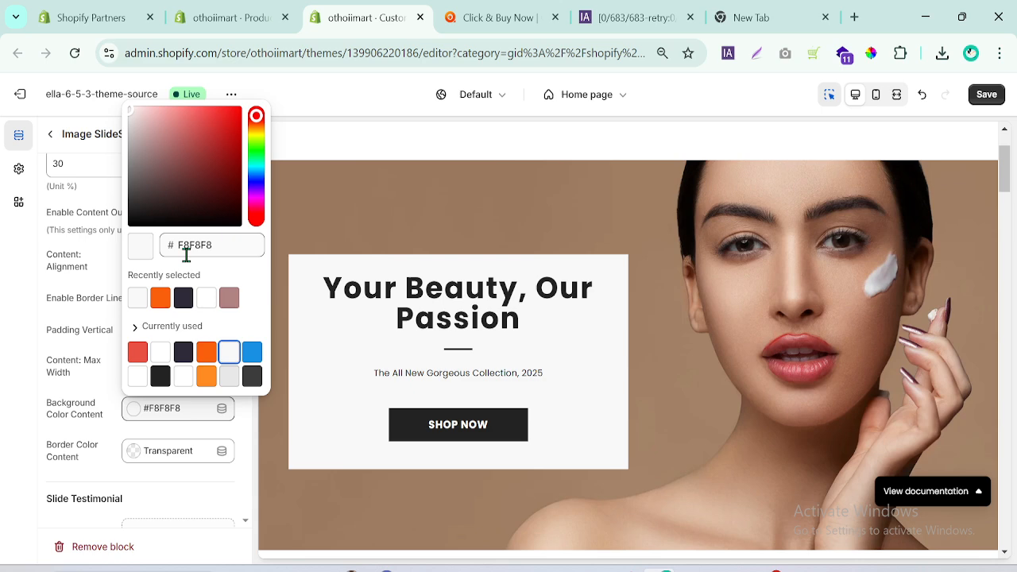
pyautogui.moveTo(175, 241); pyautogui.dragTo(256, 254)
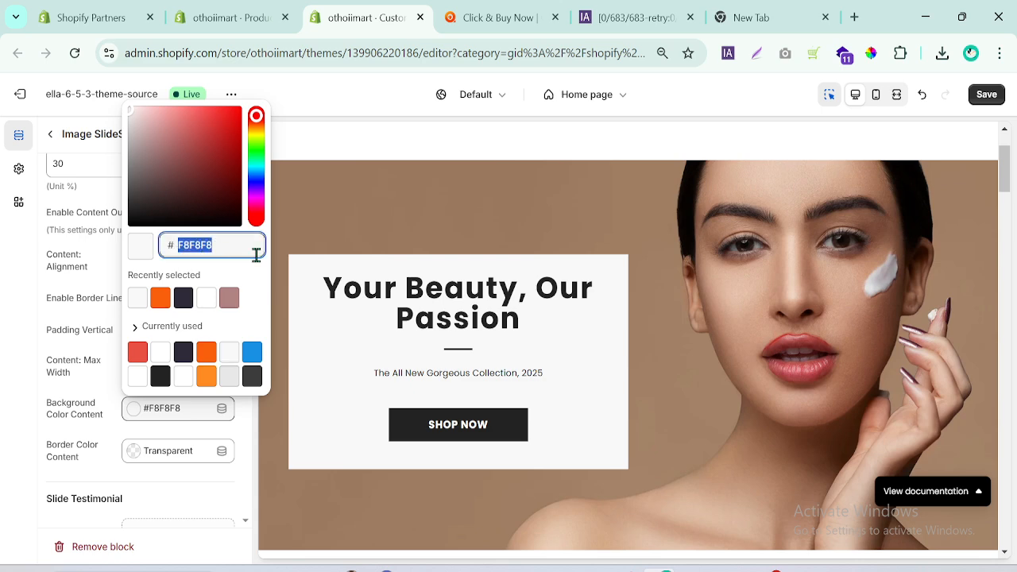
pyautogui.write('F0F0E8')
pyautogui.click(4, 349)
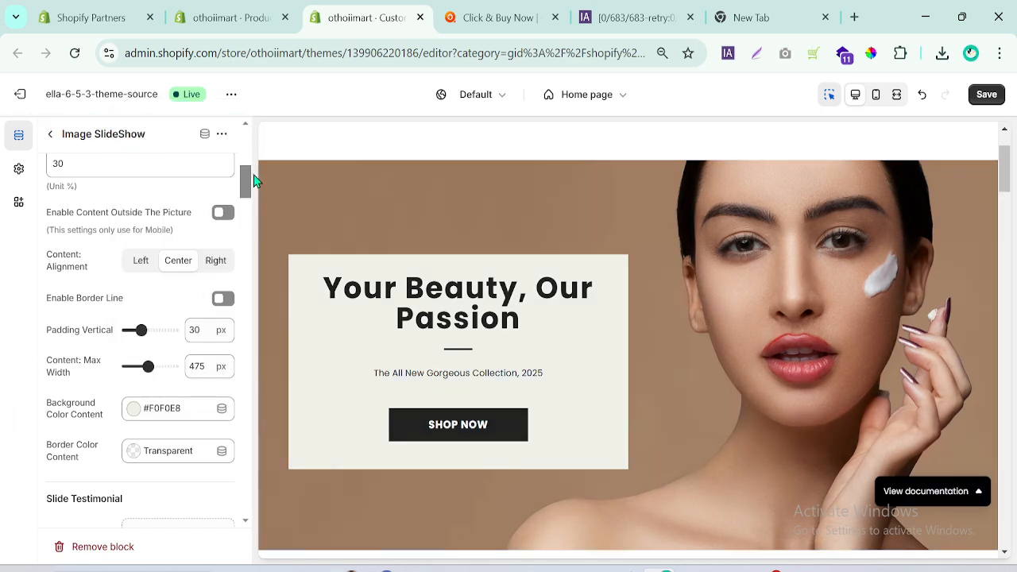
# Enable the icon on the slide's Shop Now button, keeping it displayed as a button rather than a link.
pyautogui.moveTo(244, 187); pyautogui.dragTo(250, 373)
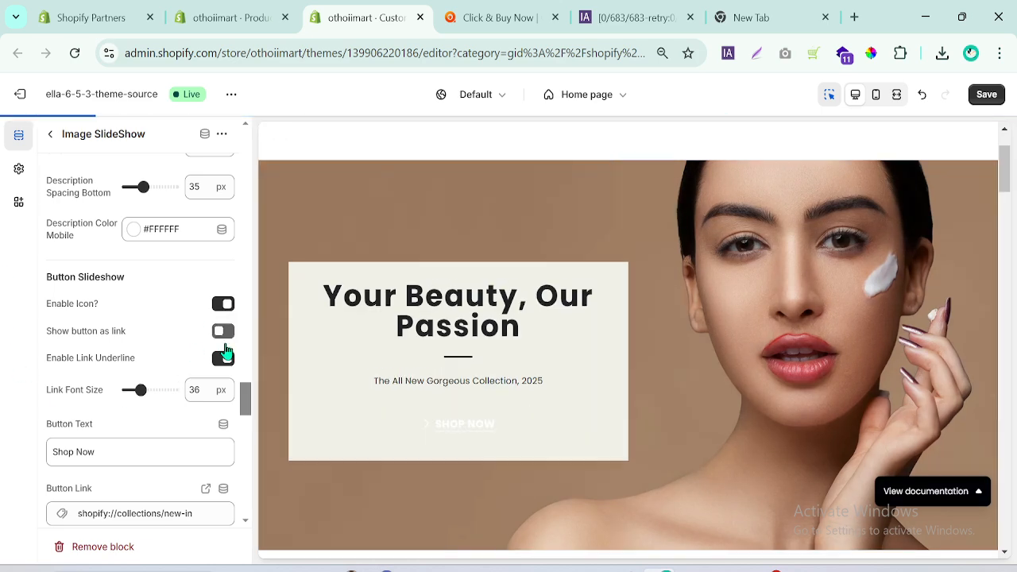
pyautogui.scroll(-1, 247, 397)
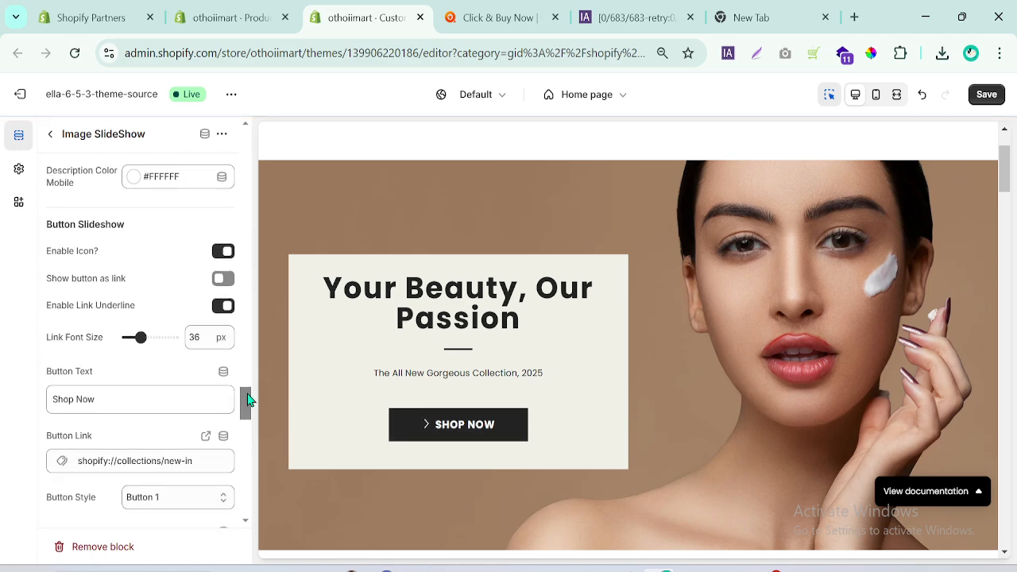
pyautogui.scroll(-2, 246, 401)
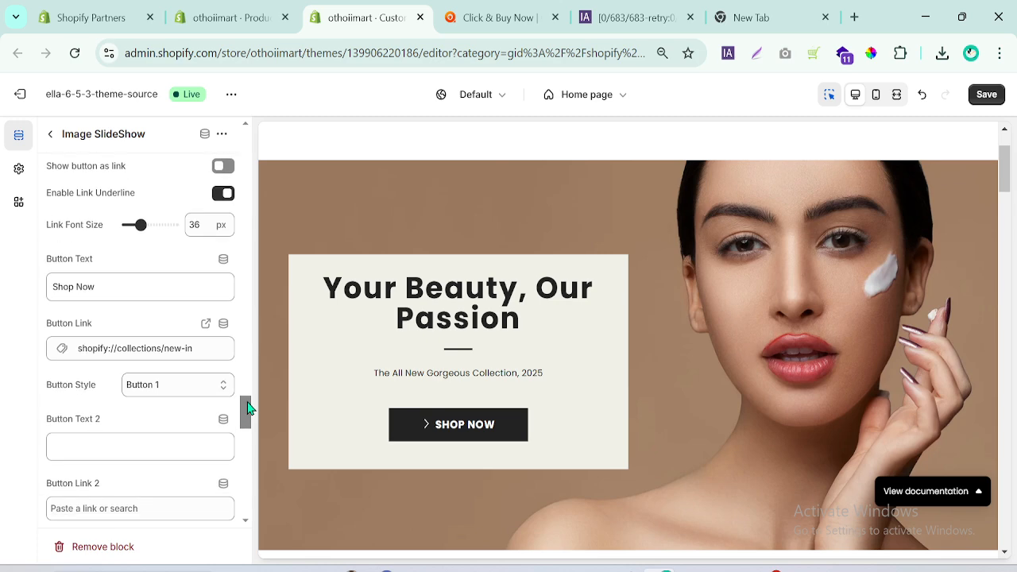
# Try the Button 2 style on the slide's button and restore Button 1.
pyautogui.click(161, 388)
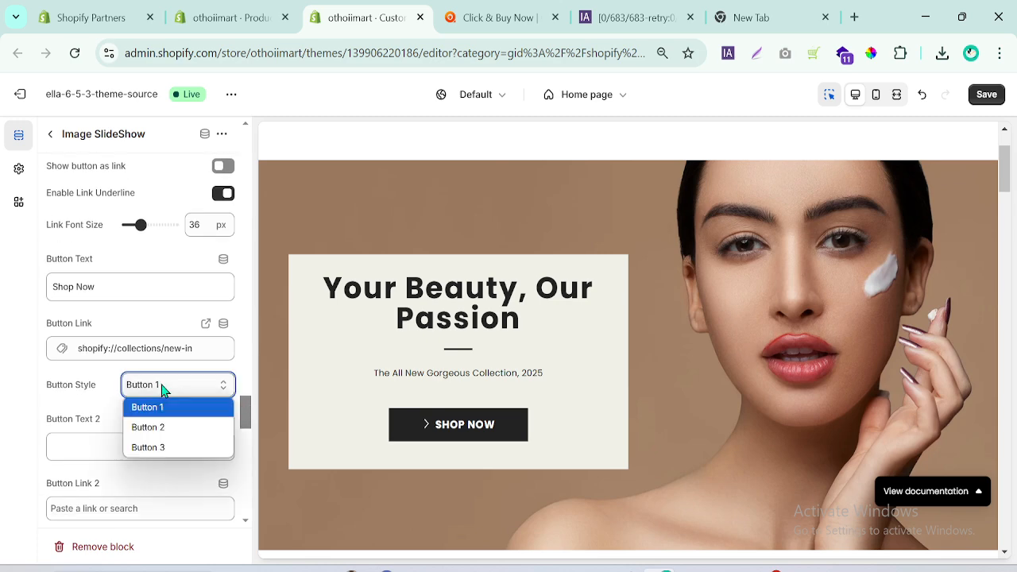
pyautogui.click(163, 425)
pyautogui.click(167, 389)
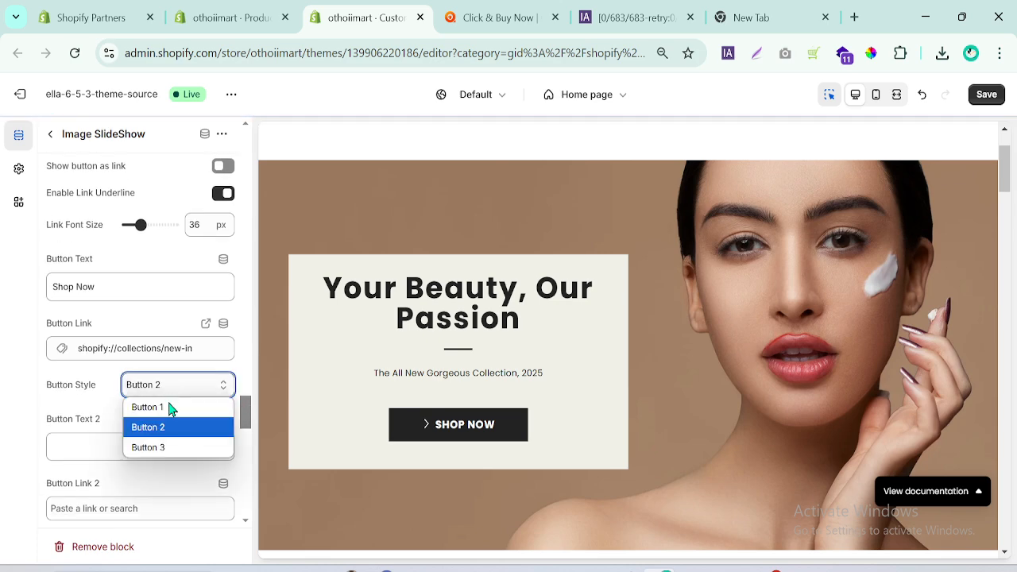
pyautogui.click(168, 407)
# Set the background color of the slide's Shop Now button to the recently used orange #F85E0A.
pyautogui.moveTo(249, 415); pyautogui.dragTo(247, 429)
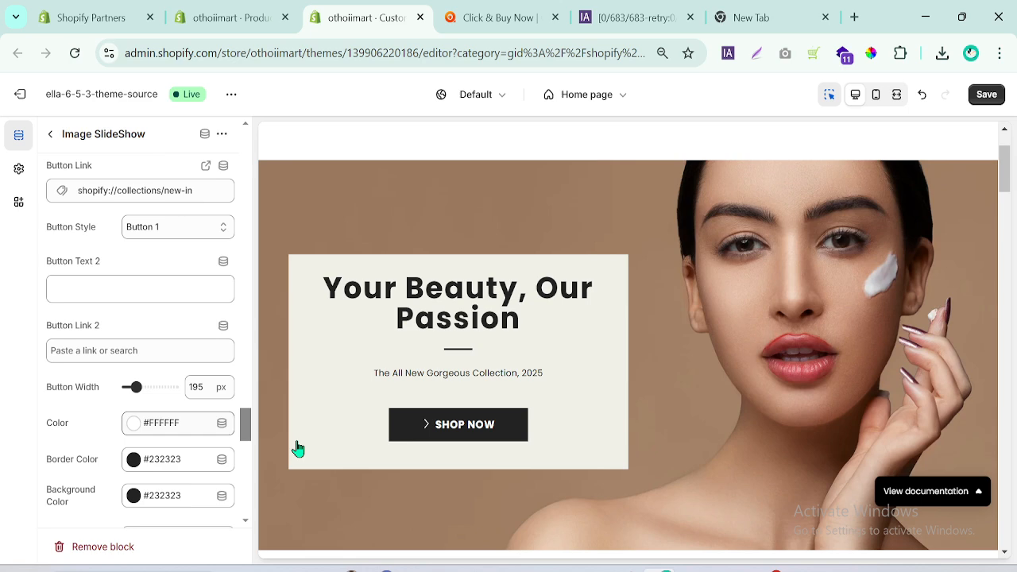
pyautogui.click(134, 497)
pyautogui.click(185, 388)
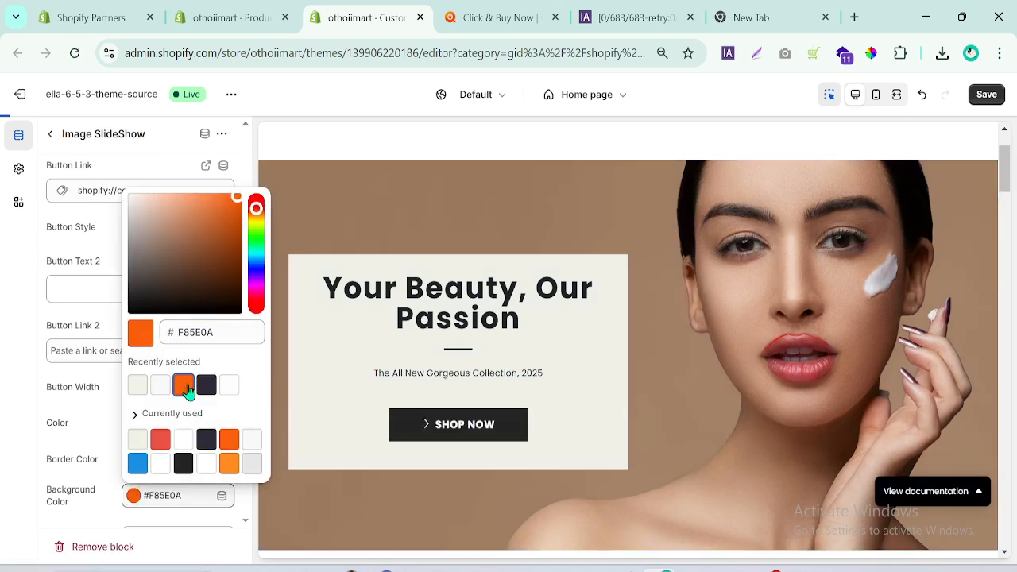
pyautogui.click(3, 403)
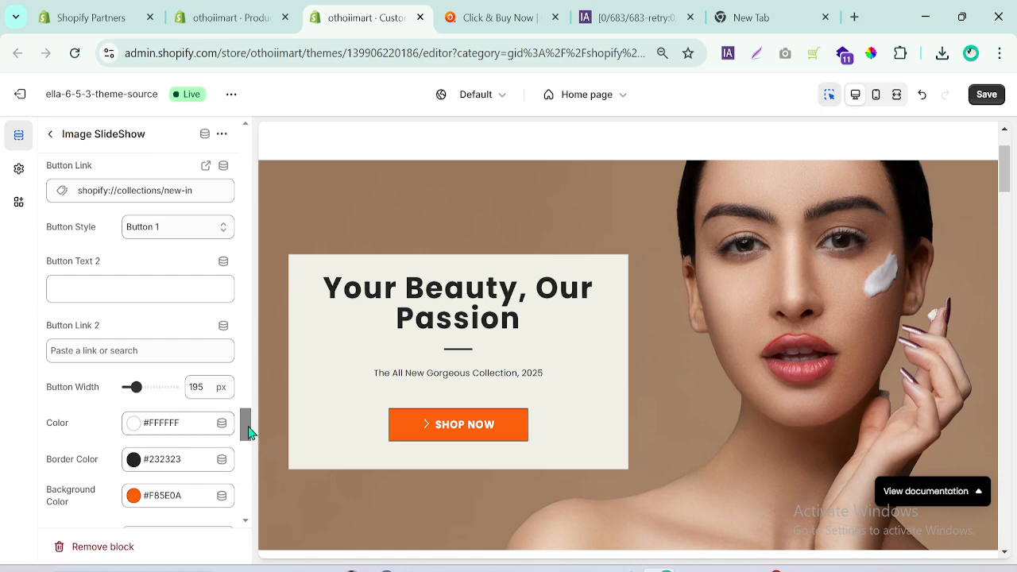
# Add an Image SlideShow block below the Your Beauty, Our Passion slide in the home page slideshow and open its settings.
pyautogui.moveTo(248, 431); pyautogui.dragTo(247, 447)
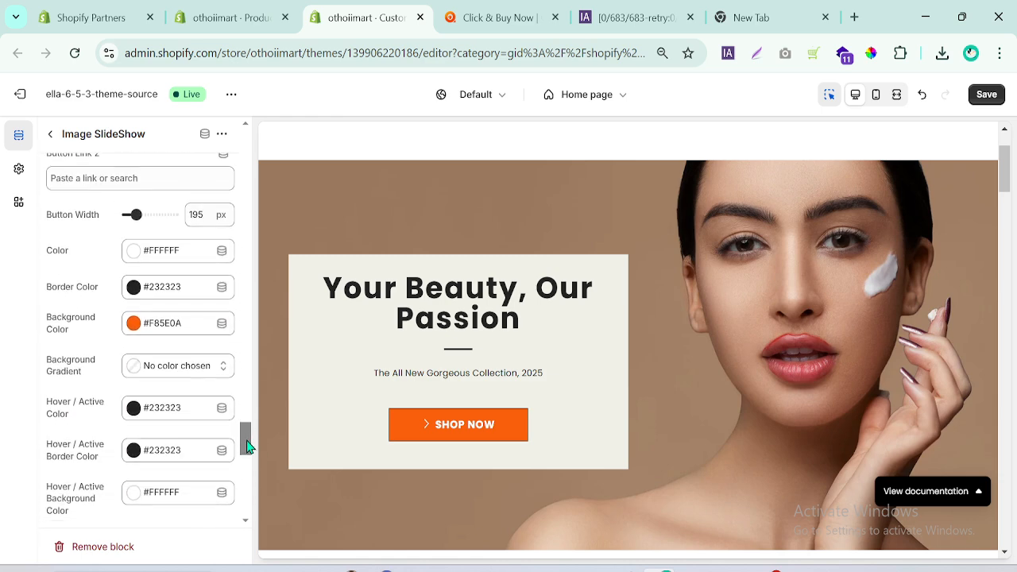
pyautogui.click(463, 10)
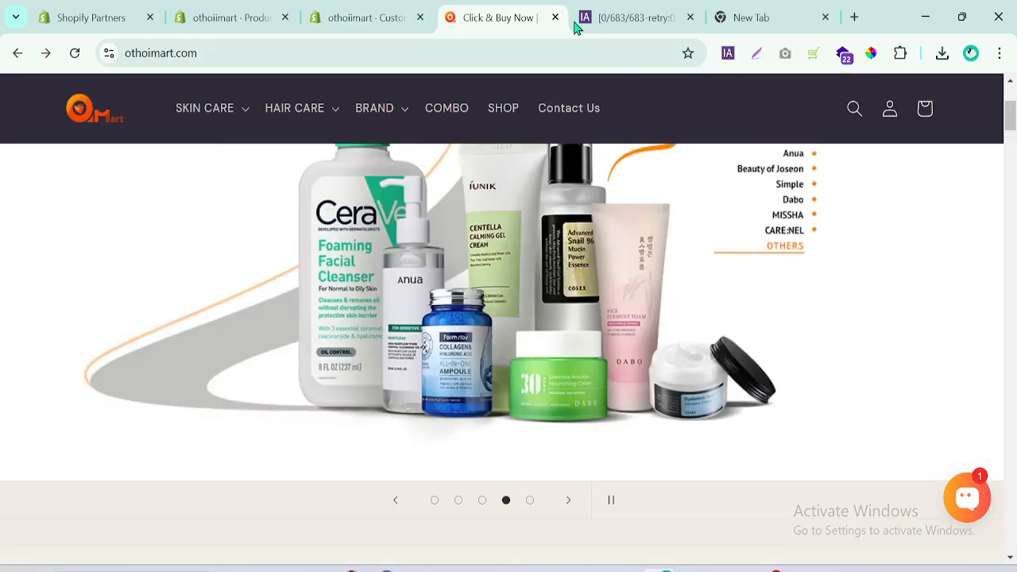
pyautogui.click(405, 10)
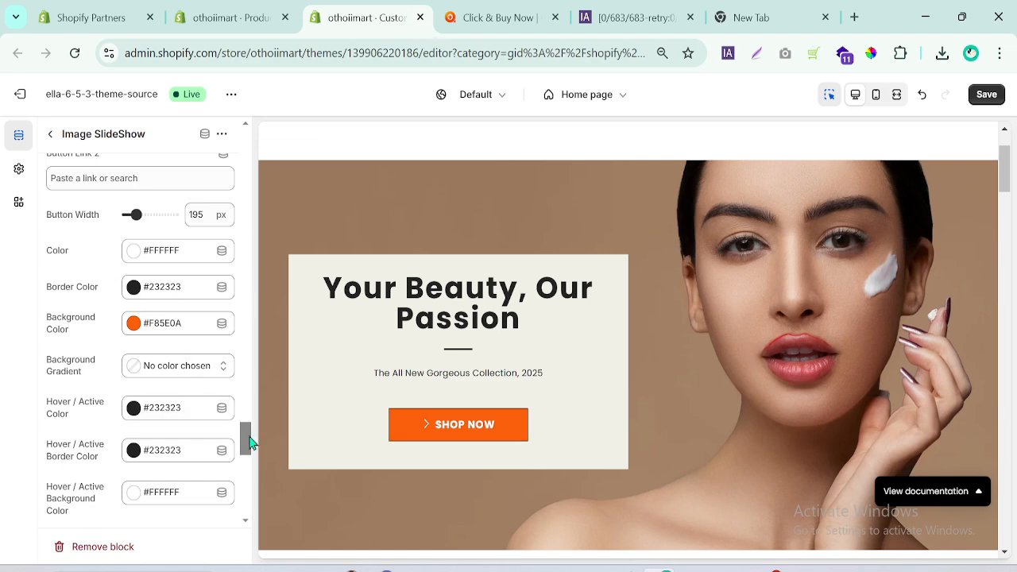
pyautogui.click(50, 139)
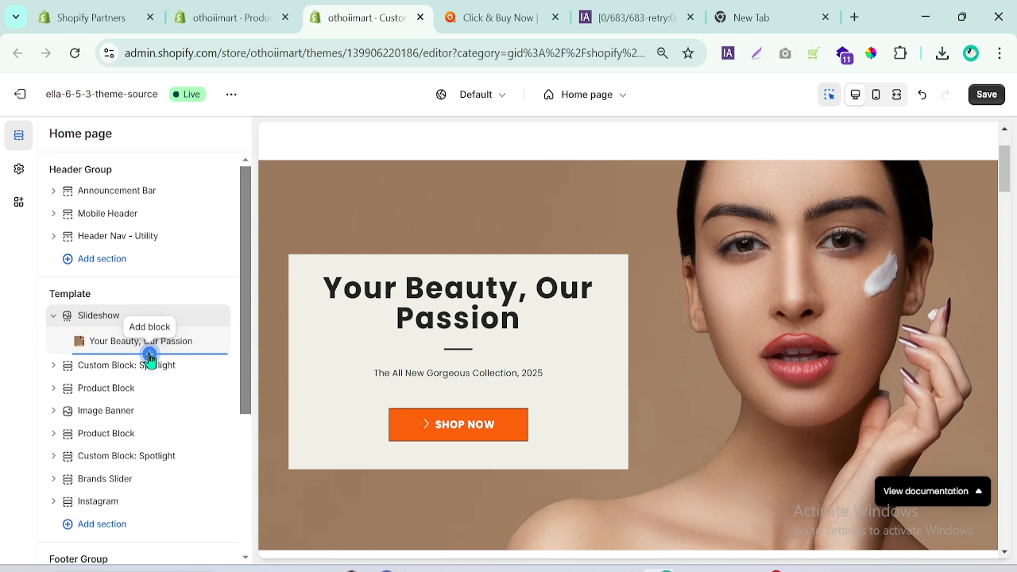
pyautogui.click(149, 356)
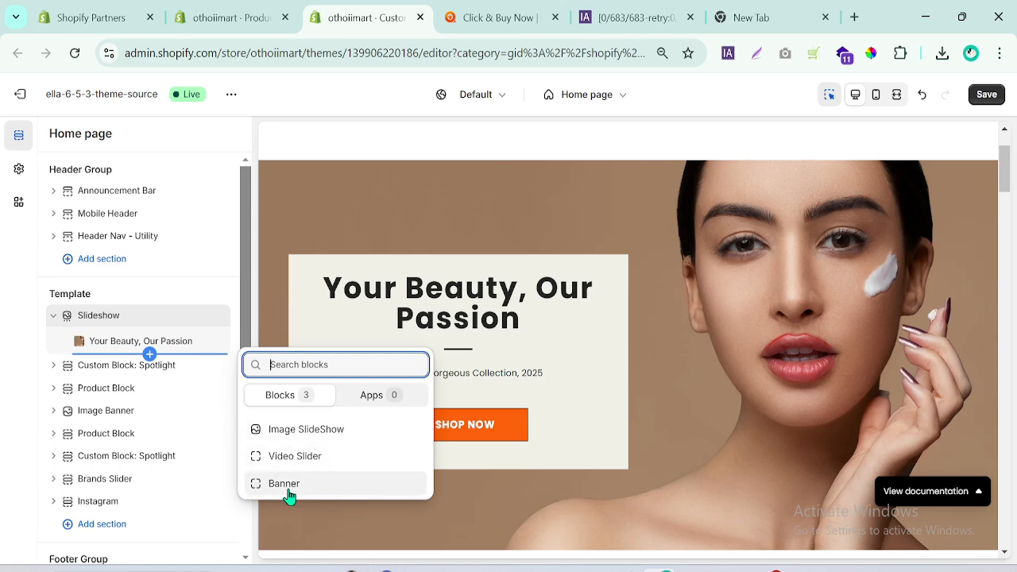
pyautogui.click(292, 433)
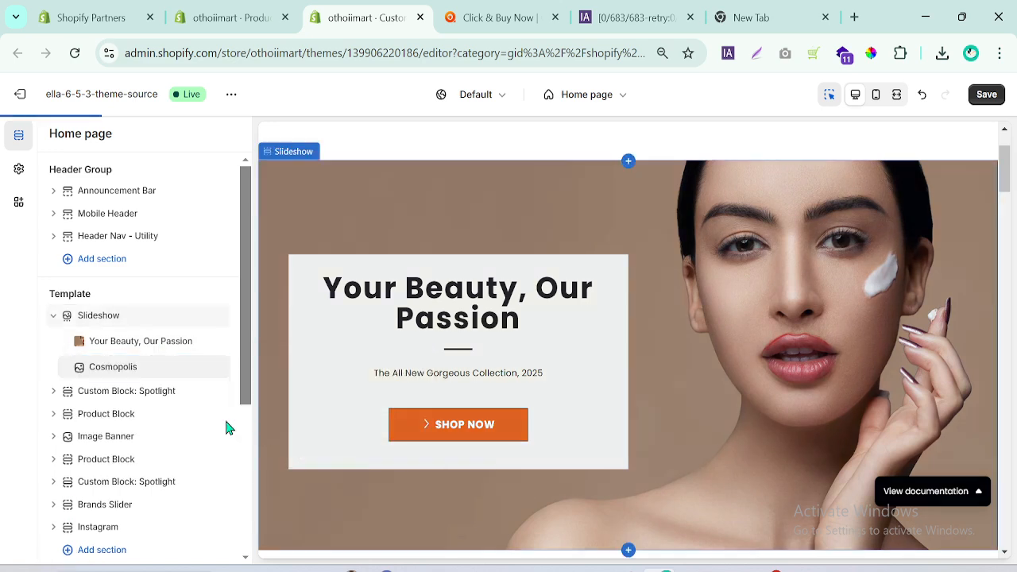
pyautogui.click(118, 371)
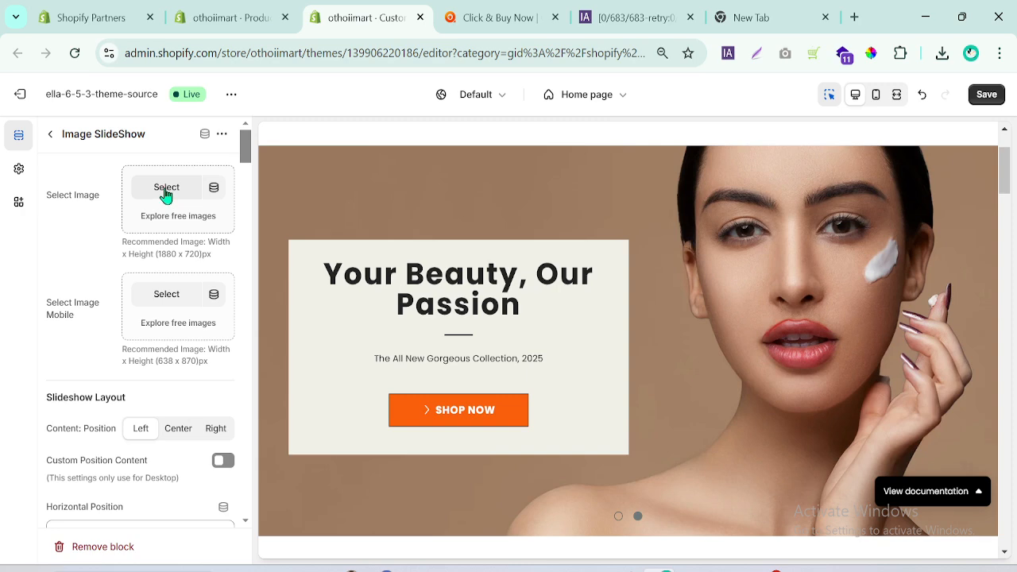
# Set the second slide's desktop image to the downloaded file 10002.jpg.
pyautogui.click(943, 53)
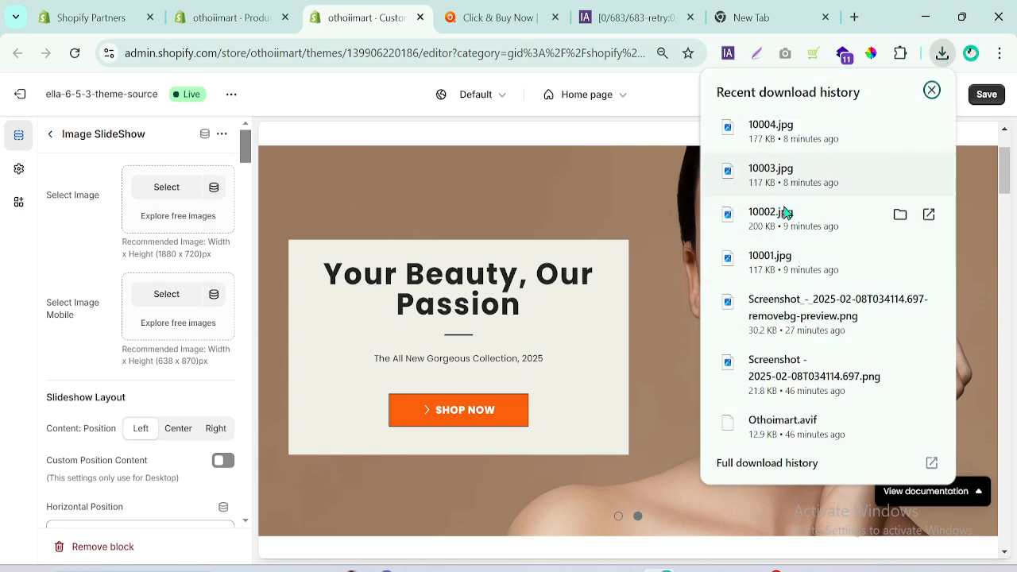
pyautogui.moveTo(787, 216); pyautogui.dragTo(167, 198)
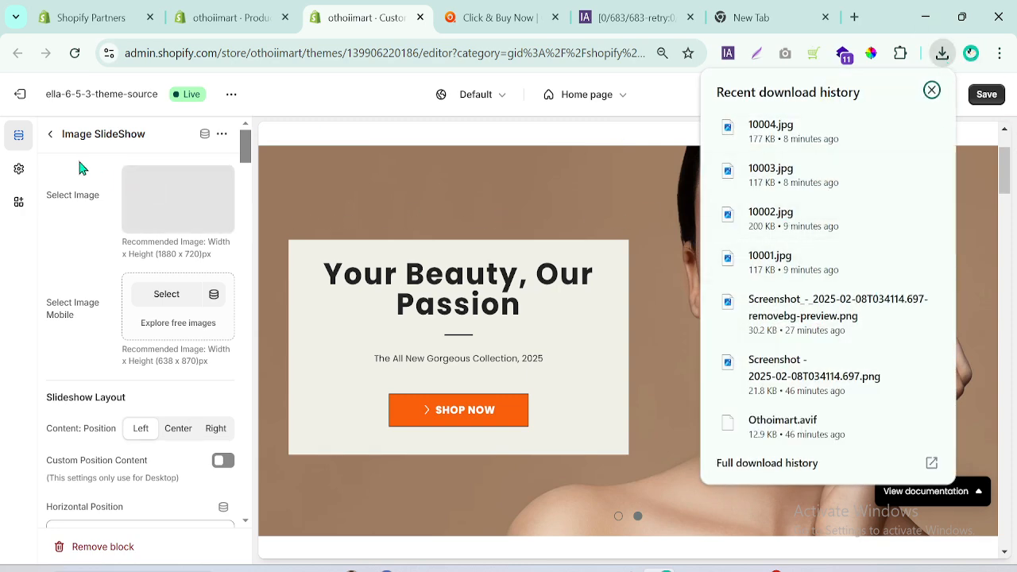
pyautogui.moveTo(246, 149)
pyautogui.mouseDown()
pyautogui.moveTo(245, 170)
pyautogui.moveTo(246, 161)
pyautogui.mouseUp()
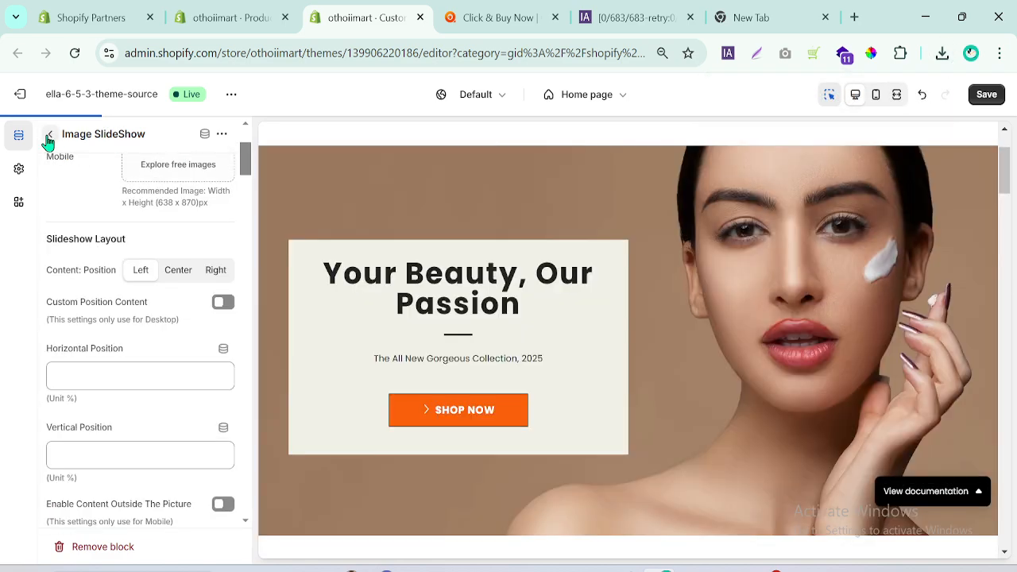
pyautogui.click(48, 134)
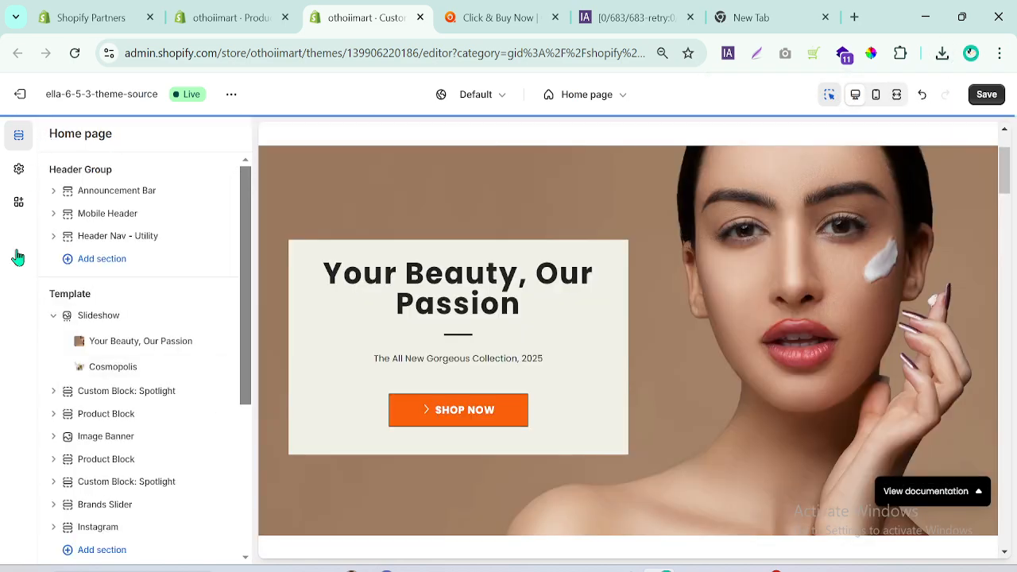
# Duplicate the second slide, Cosmopolis, within the Slideshow section.
pyautogui.click(131, 366)
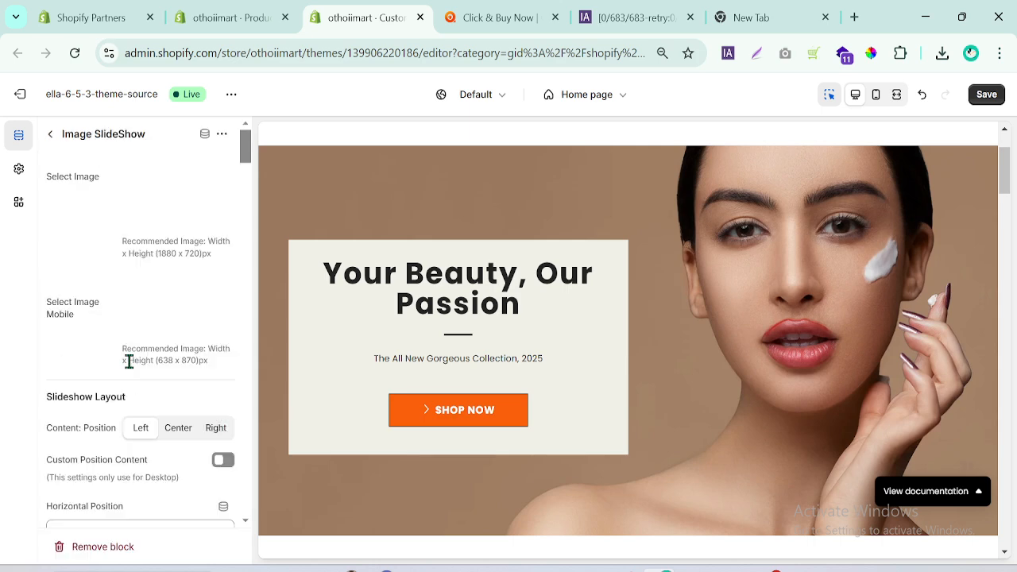
pyautogui.click(223, 134)
pyautogui.click(270, 164)
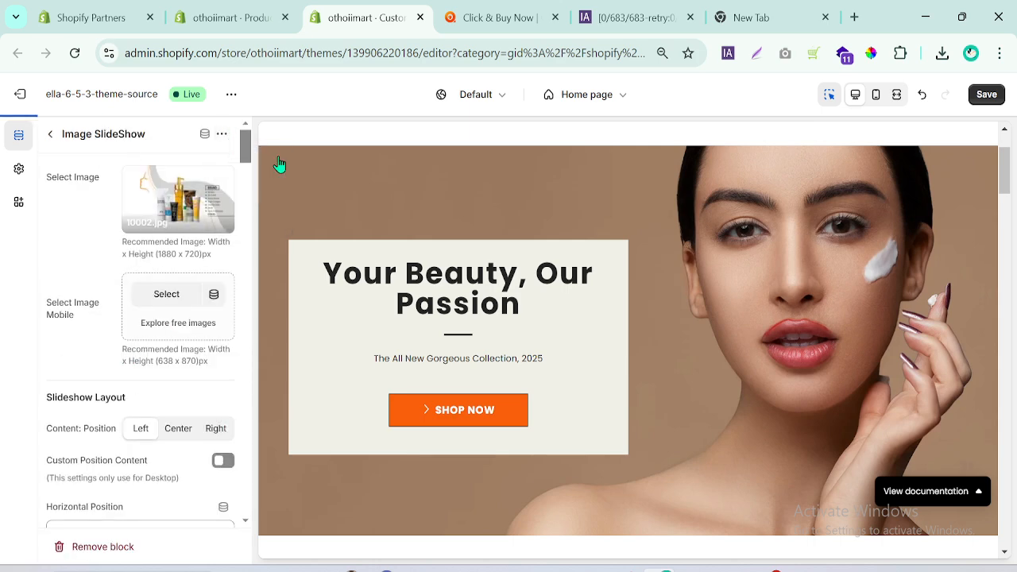
pyautogui.click(49, 135)
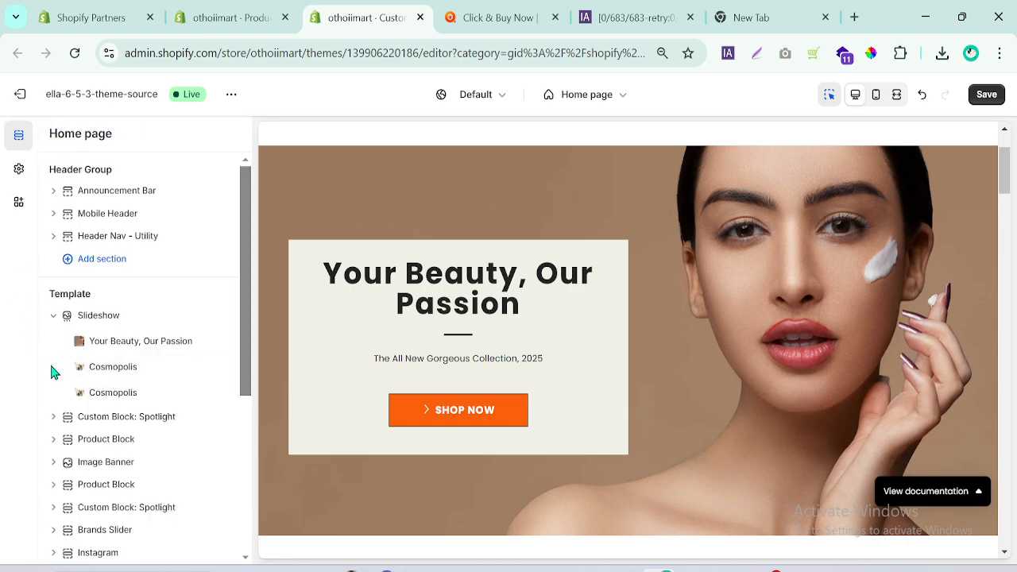
# Replace the duplicated slide's desktop image with the downloaded file 10004.jpg.
pyautogui.click(114, 398)
pyautogui.click(167, 201)
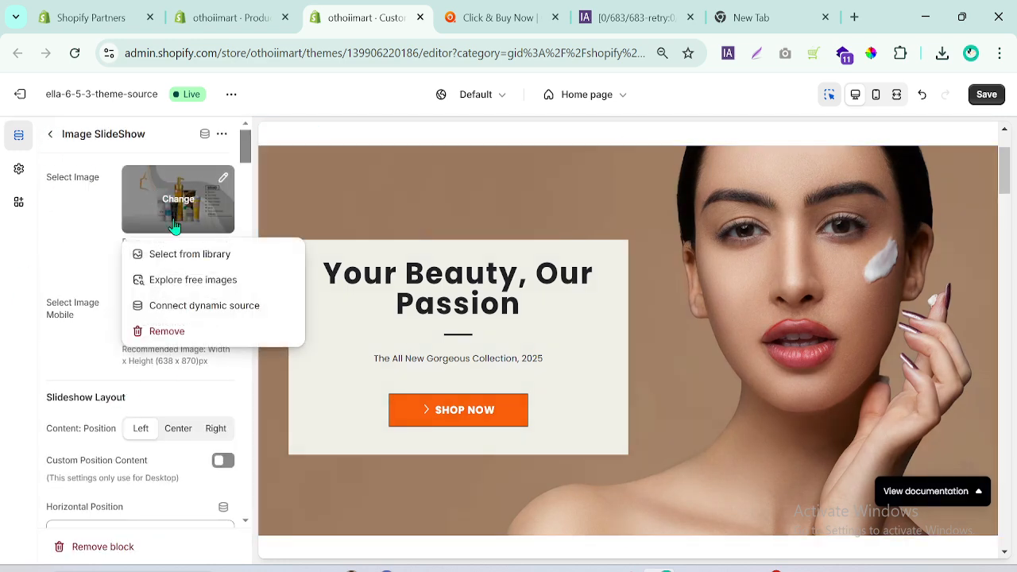
pyautogui.click(167, 331)
pyautogui.click(942, 53)
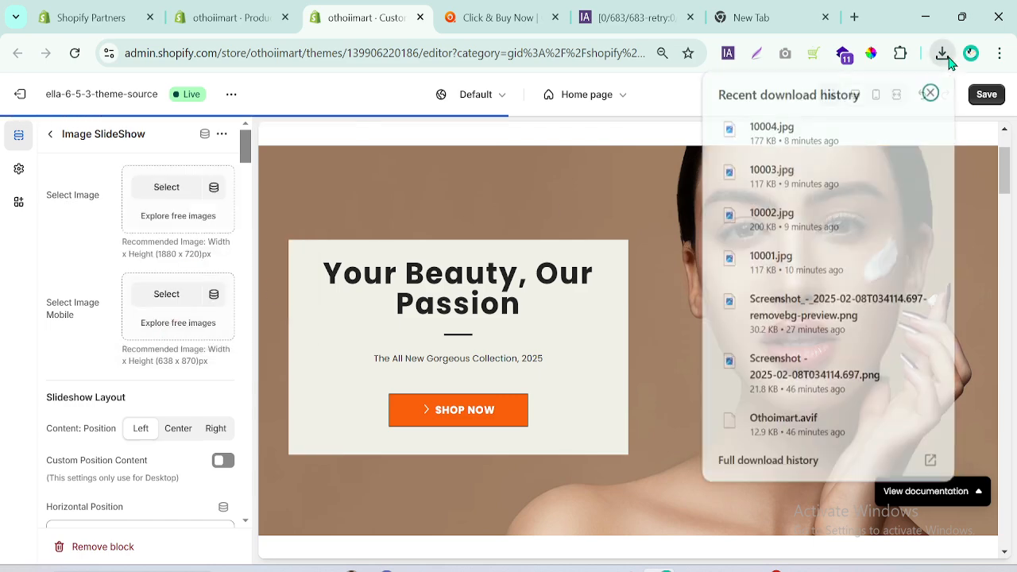
pyautogui.moveTo(781, 135); pyautogui.dragTo(151, 198)
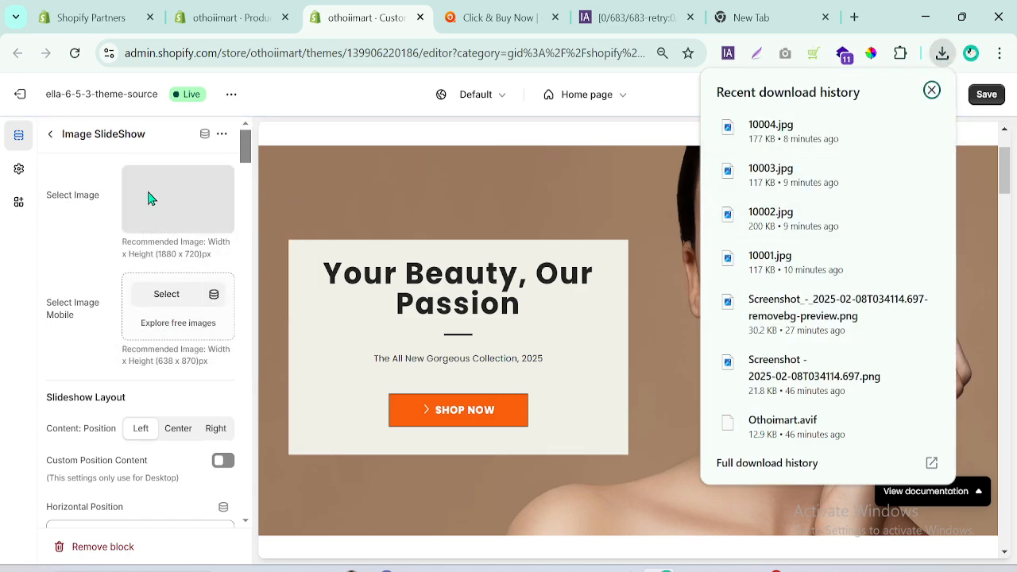
pyautogui.click(56, 137)
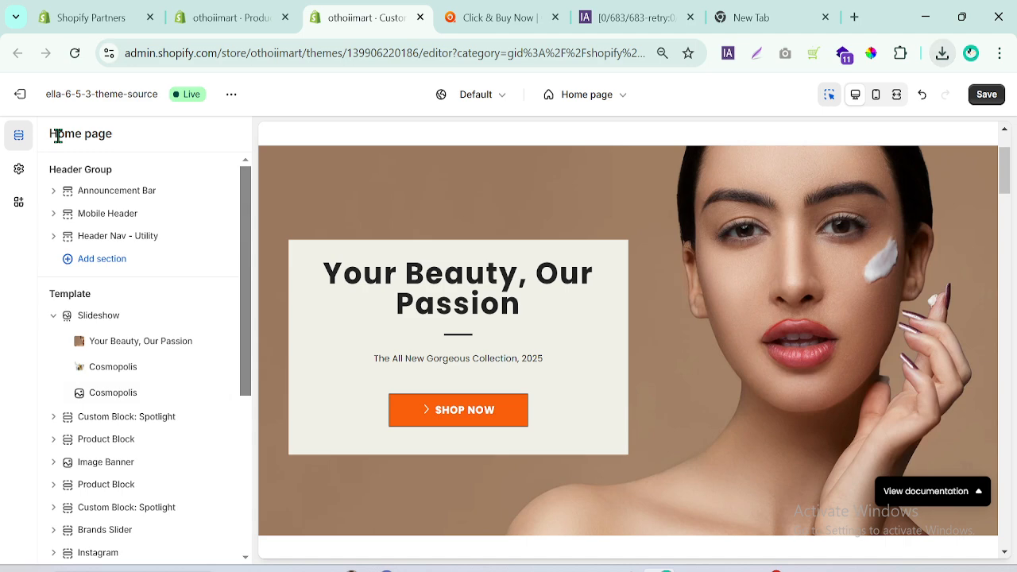
# Clear the heading and the description text of the third slide's desktop content.
pyautogui.click(113, 394)
pyautogui.moveTo(250, 151); pyautogui.dragTo(252, 278)
pyautogui.scroll(-1, 98, 348)
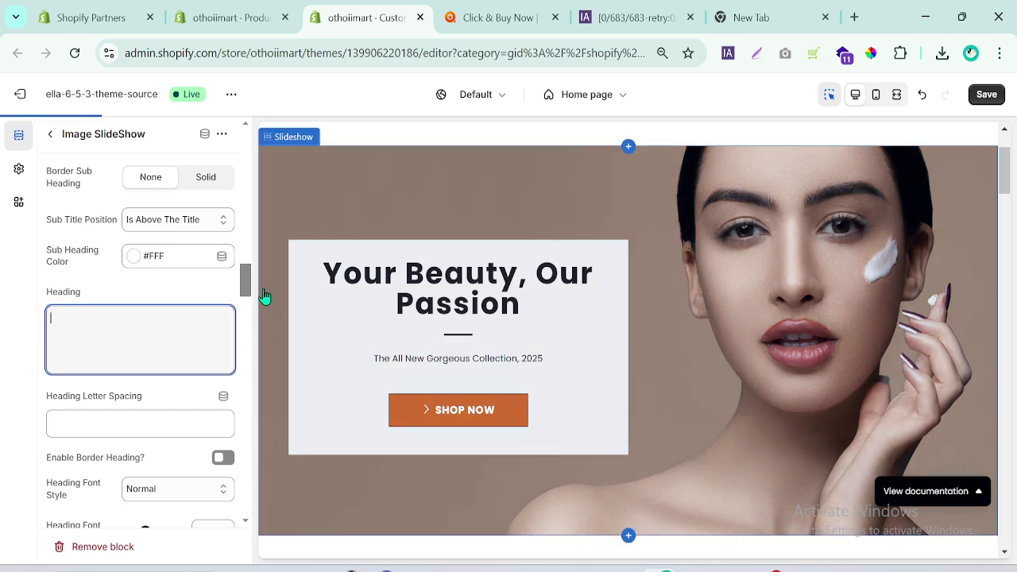
pyautogui.moveTo(247, 282); pyautogui.dragTo(245, 319)
pyautogui.tripleClick(194, 363)
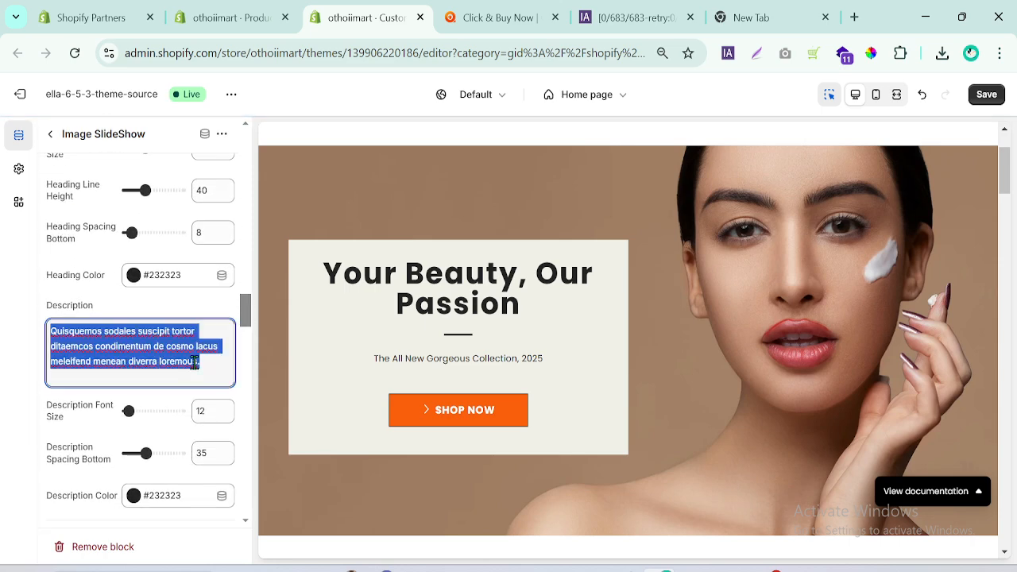
pyautogui.press('BackSpace')
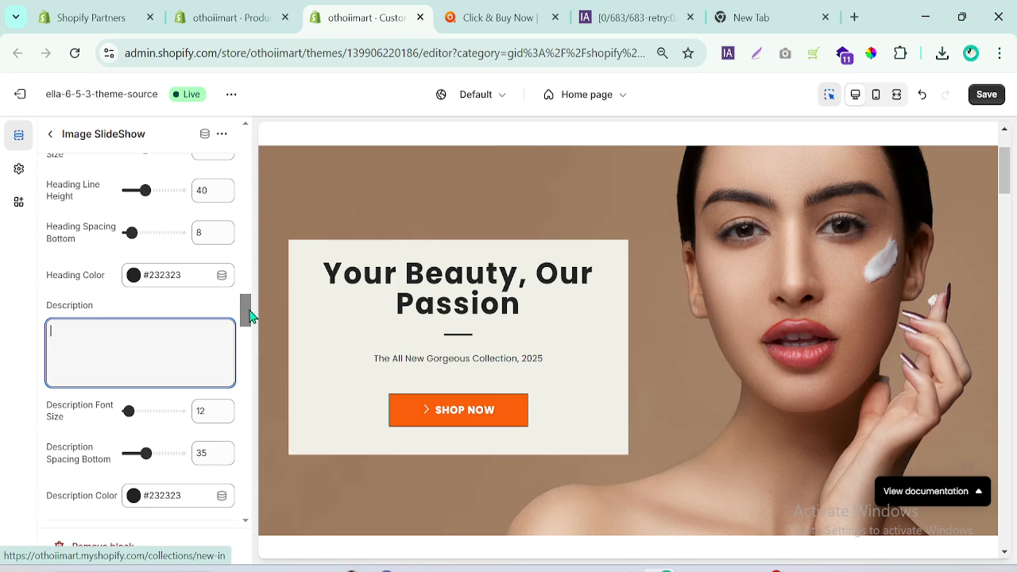
pyautogui.moveTo(246, 309); pyautogui.dragTo(248, 343)
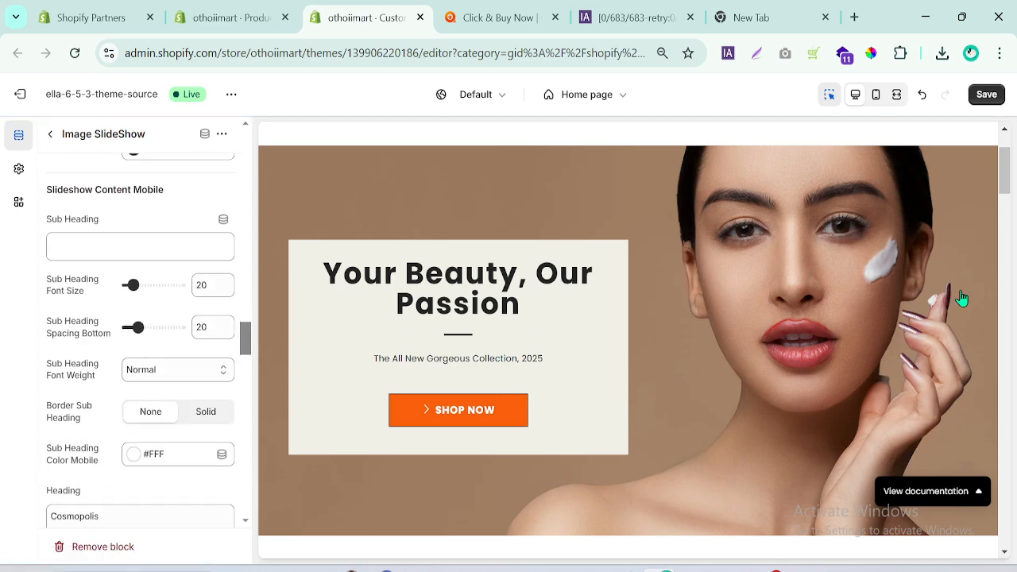
pyautogui.moveTo(1008, 189); pyautogui.dragTo(1008, 200)
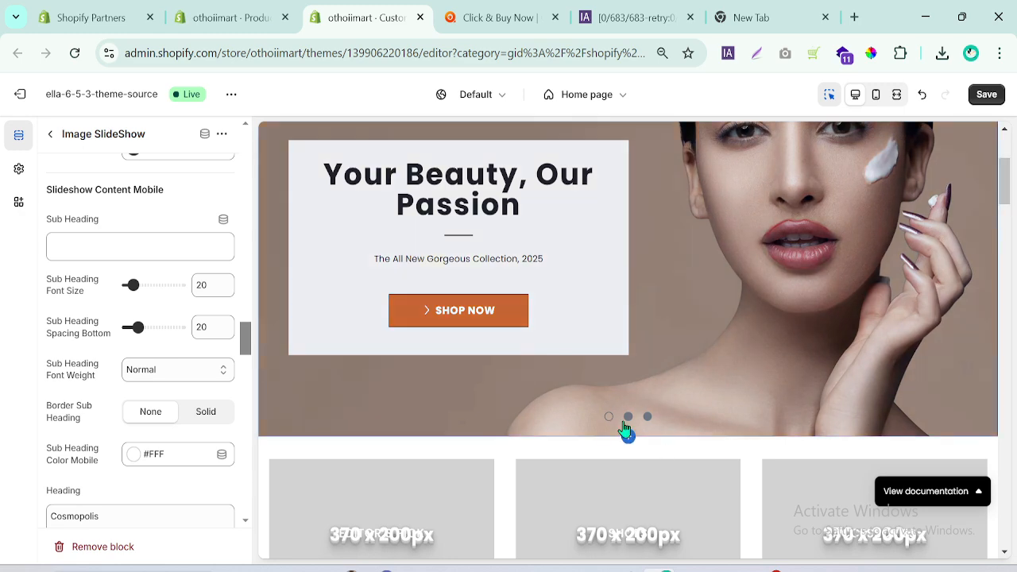
# Open the Slideshow section's settings and set the arrow color to the recently used orange #F85E0A.
pyautogui.click(49, 133)
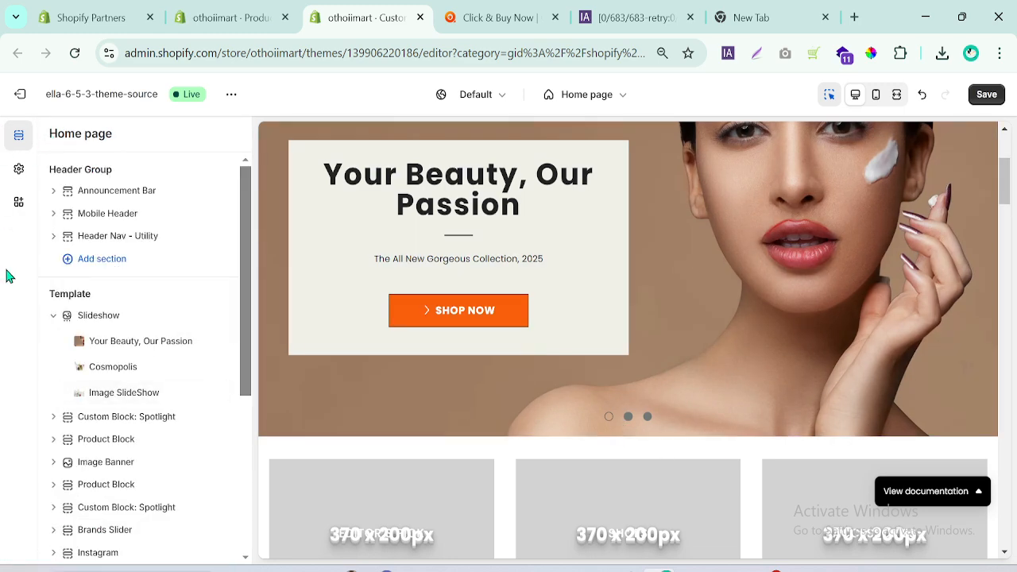
pyautogui.click(100, 316)
pyautogui.moveTo(248, 171); pyautogui.dragTo(250, 315)
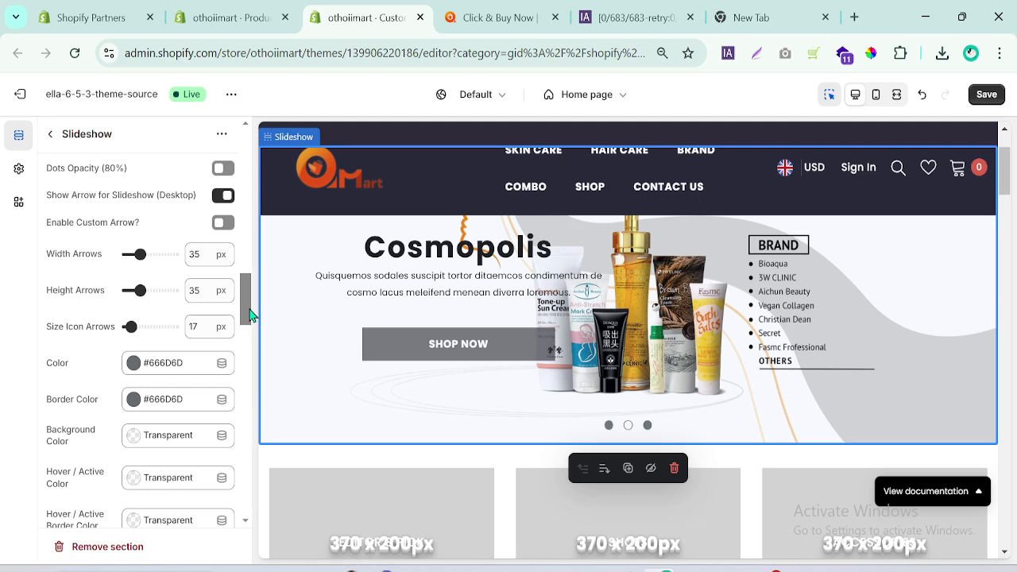
pyautogui.click(132, 367)
pyautogui.click(184, 285)
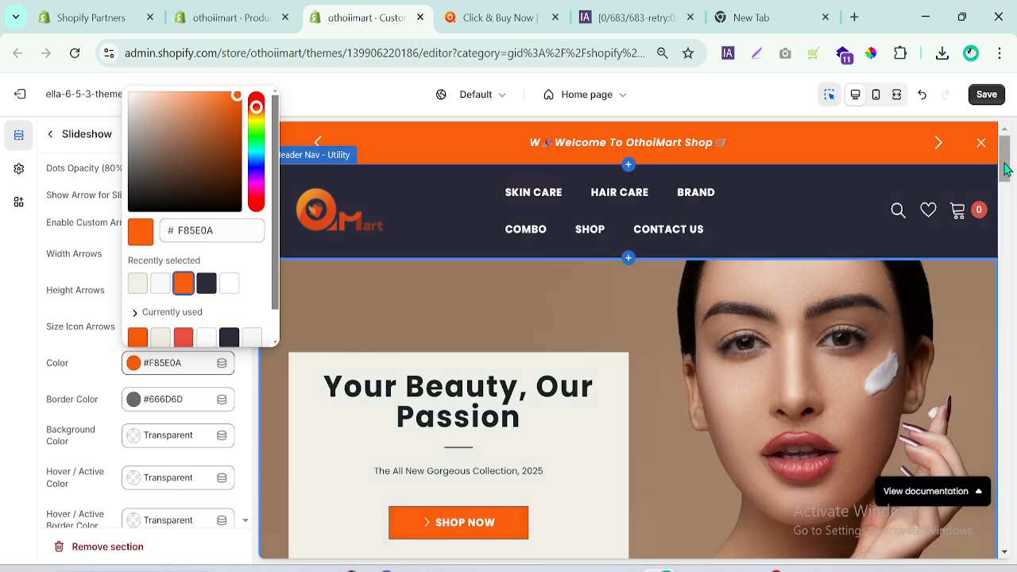
pyautogui.scroll(-3, 1005, 197)
pyautogui.click(127, 423)
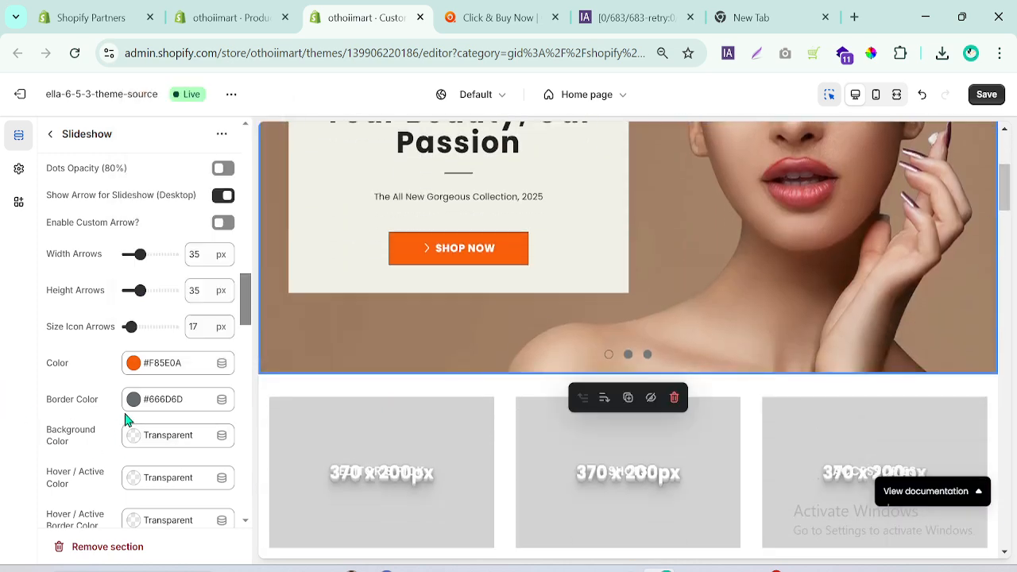
# Check the slideshow controls on othoimart.com, then set the slideshow arrows' background color to orange #F85E0A.
pyautogui.click(494, 17)
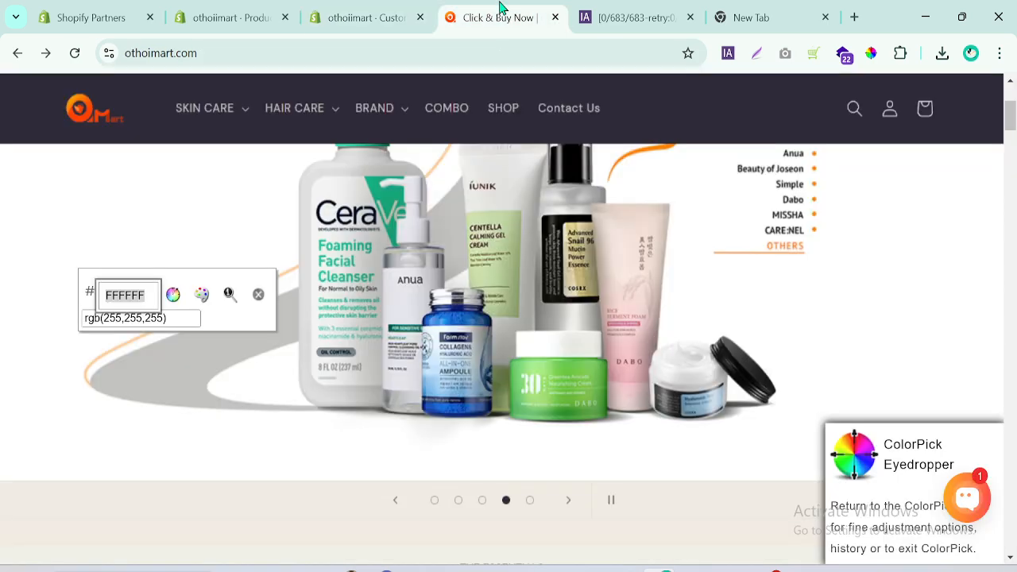
pyautogui.click(412, 8)
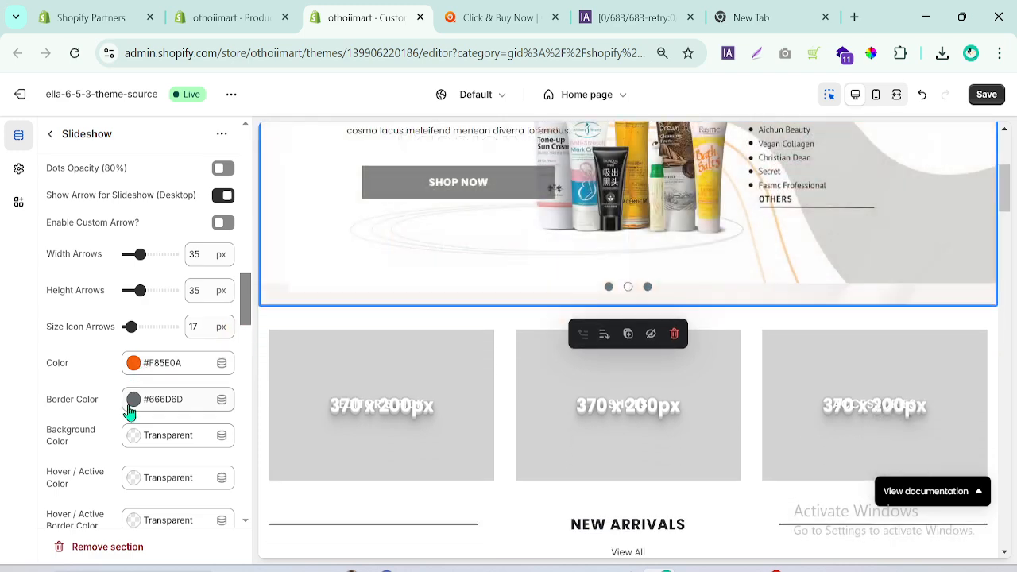
pyautogui.click(133, 445)
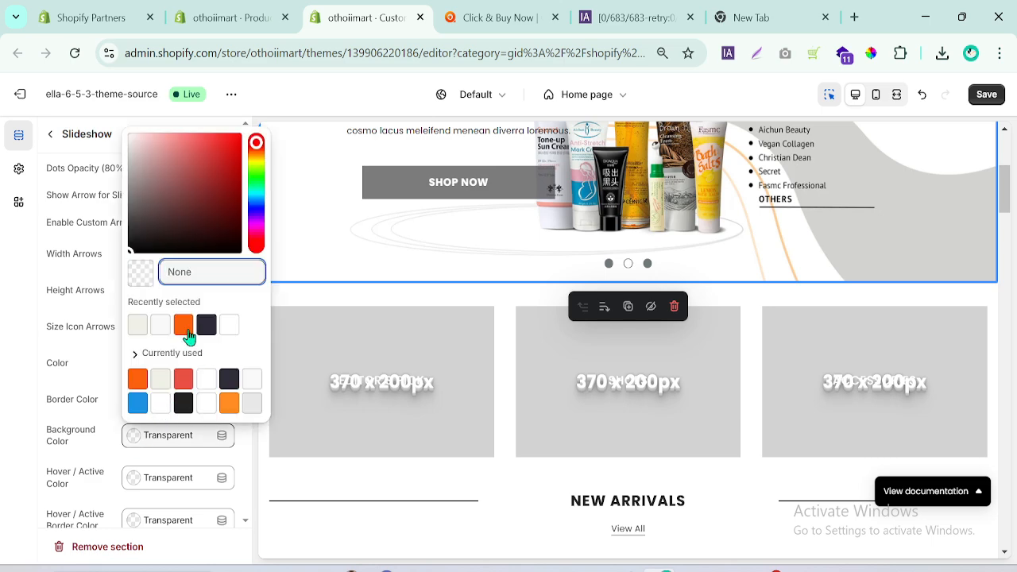
pyautogui.click(184, 325)
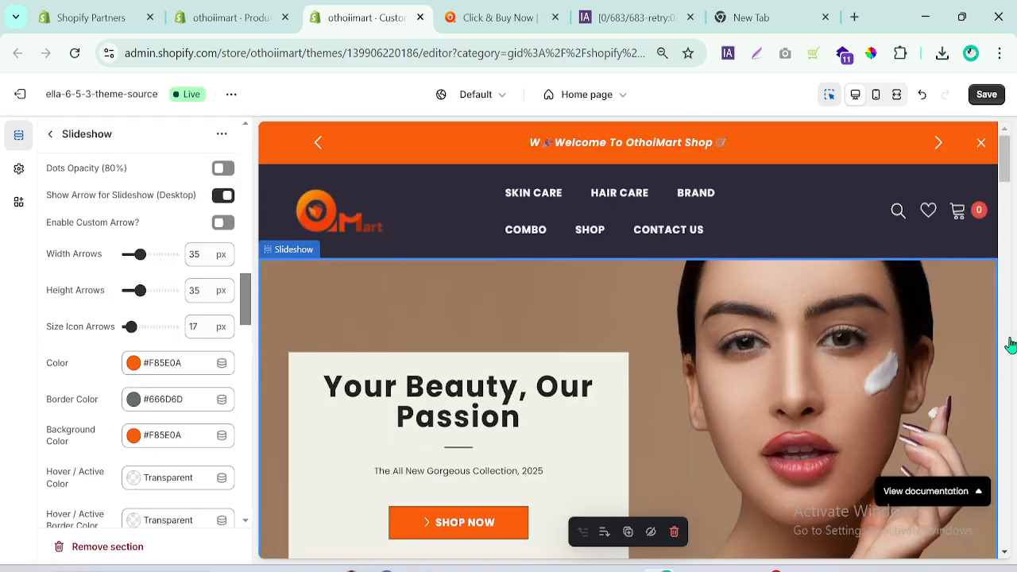
pyautogui.moveTo(1006, 175); pyautogui.dragTo(1003, 203)
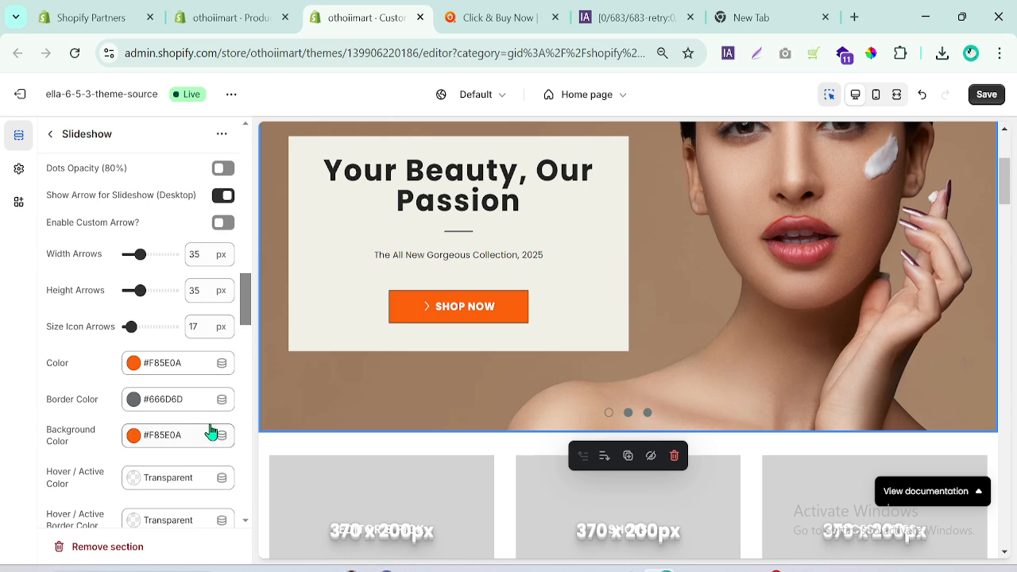
# Set the slideshow arrows' border color to the recently used orange #F85E0A.
pyautogui.moveTo(251, 315); pyautogui.dragTo(250, 325)
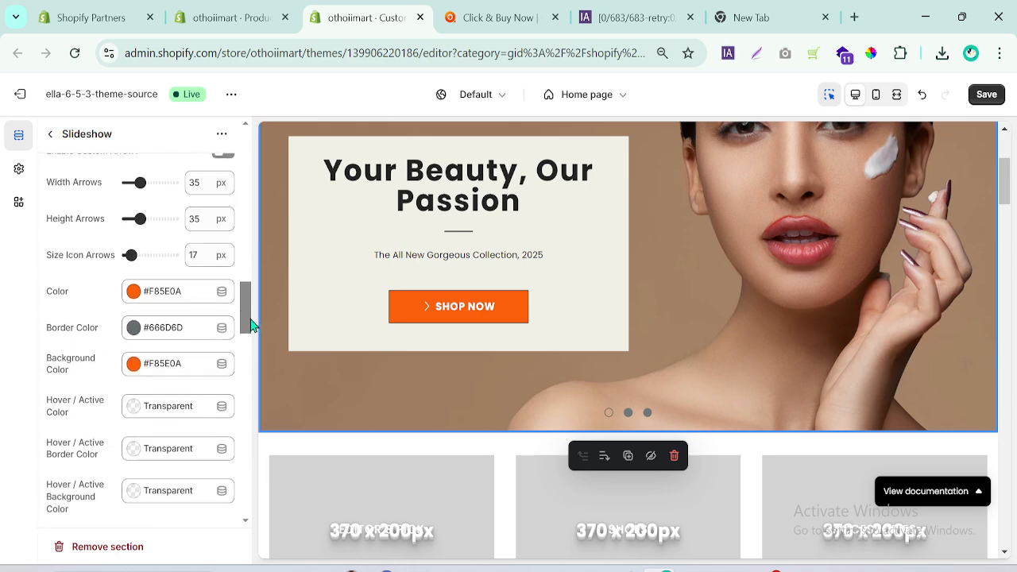
pyautogui.click(137, 326)
pyautogui.click(183, 284)
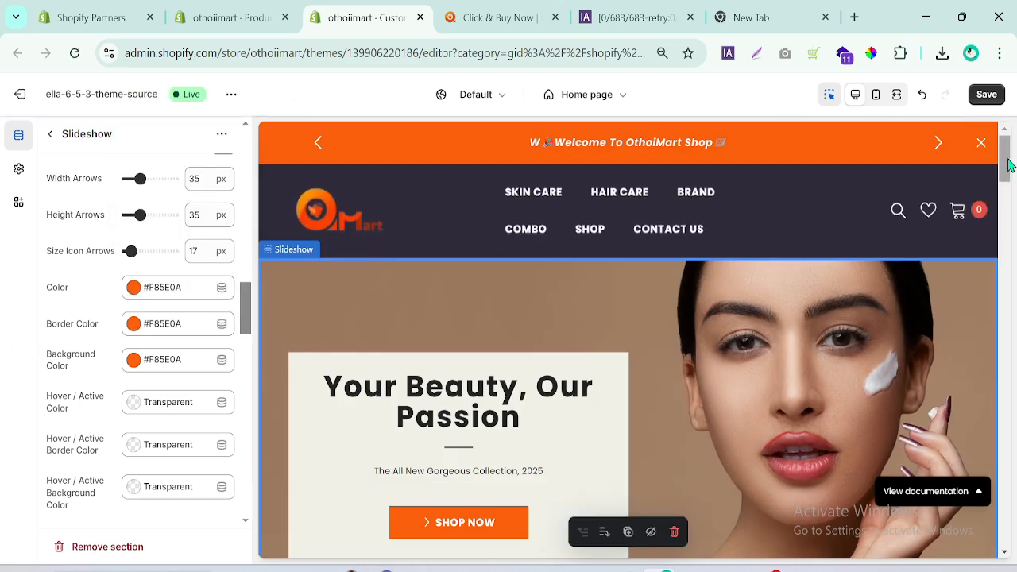
pyautogui.moveTo(1009, 164); pyautogui.dragTo(1006, 193)
pyautogui.moveTo(245, 330); pyautogui.dragTo(256, 225)
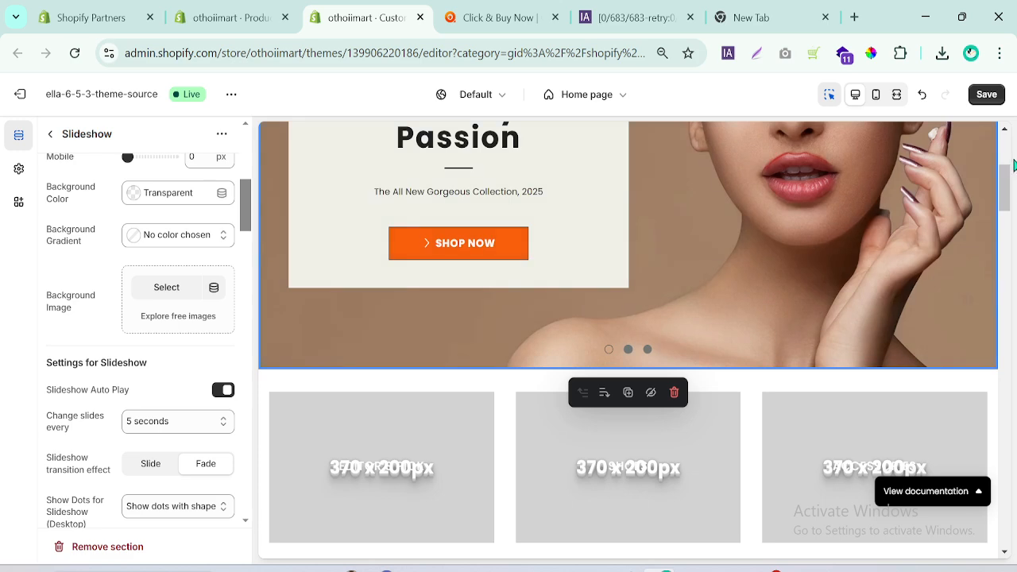
# Switch the theme preview to full width and save the slideshow changes.
pyautogui.moveTo(1008, 181)
pyautogui.mouseDown()
pyautogui.moveTo(1011, 154)
pyautogui.moveTo(1009, 174)
pyautogui.mouseUp()
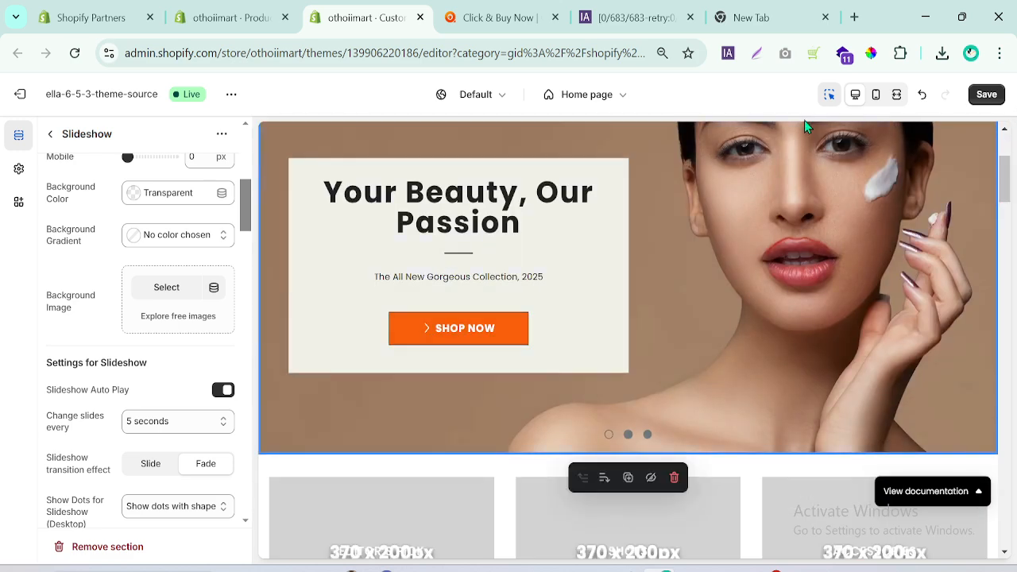
pyautogui.click(897, 96)
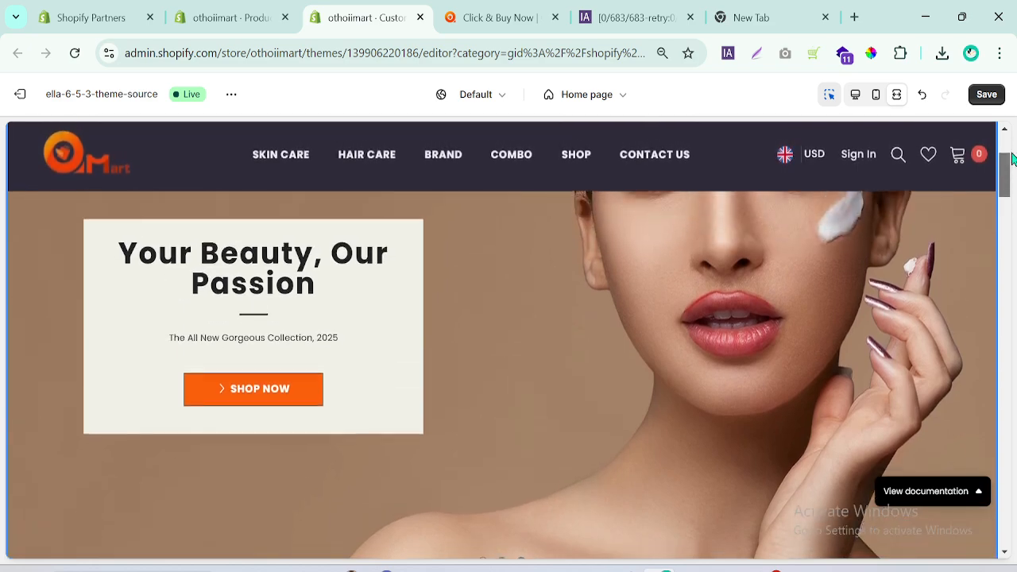
pyautogui.click(994, 101)
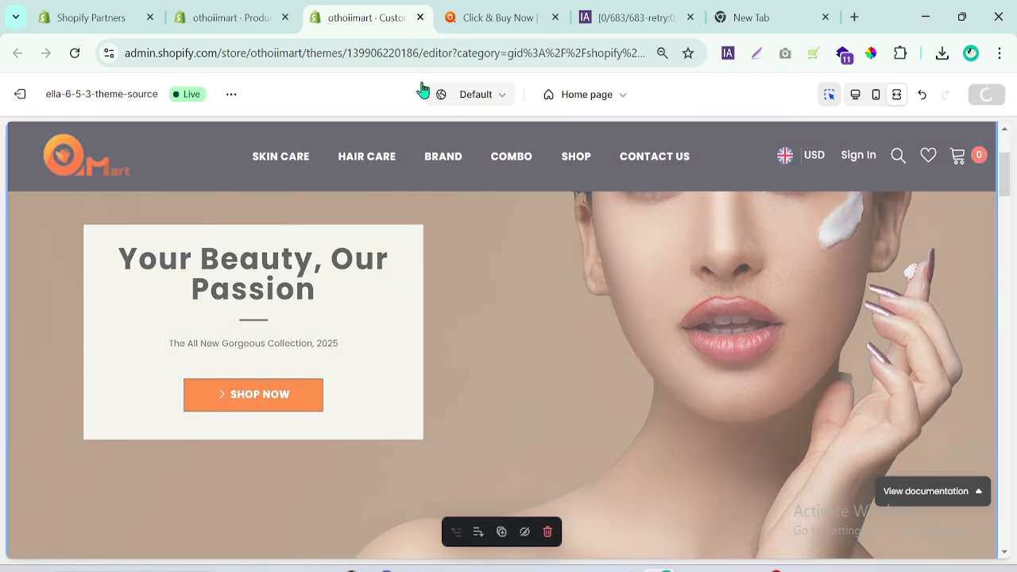
# View the live othoiimart storefront and page through all three home page slides to check their content and navigation arrows.
pyautogui.click(229, 94)
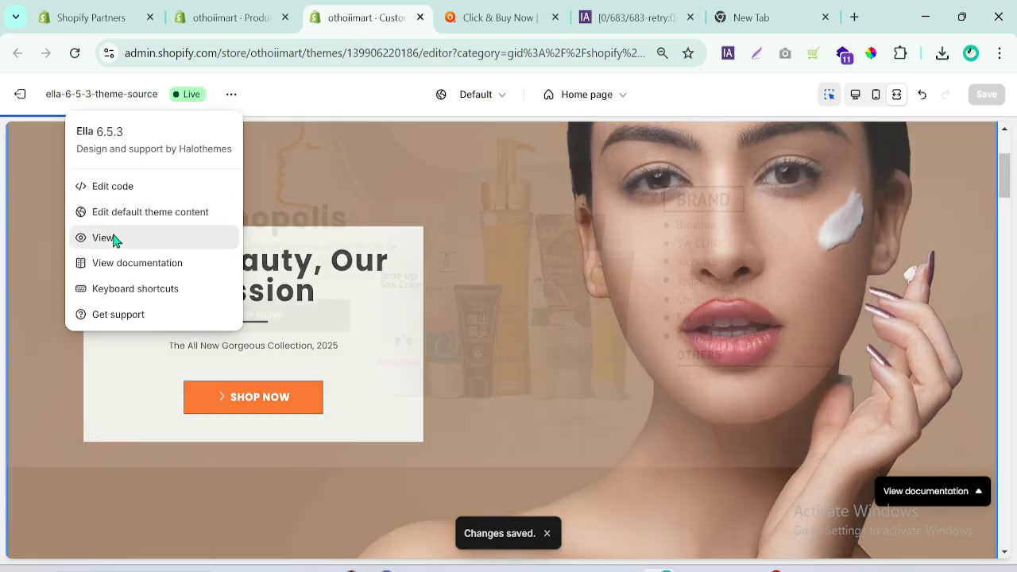
pyautogui.click(116, 239)
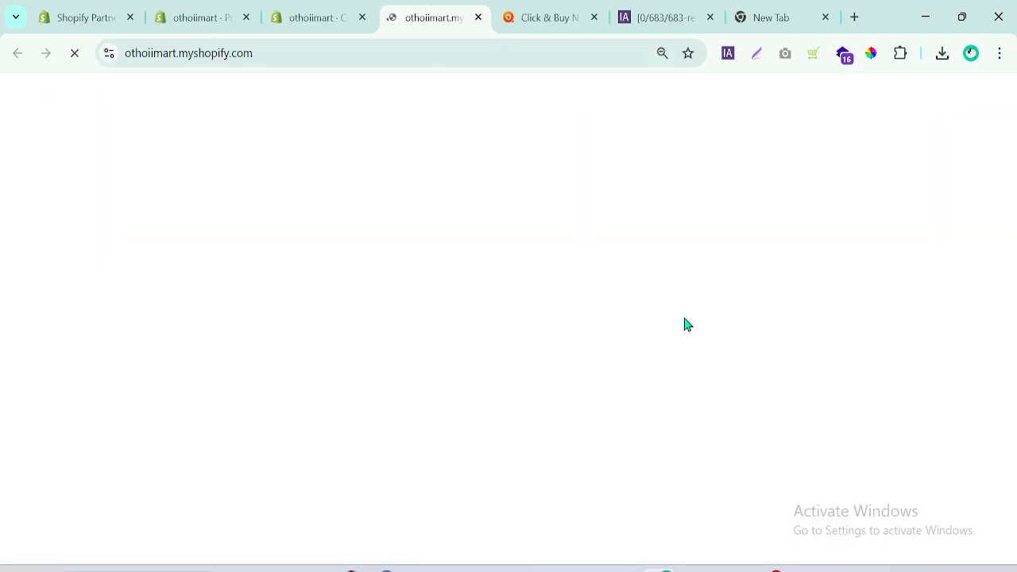
pyautogui.moveTo(1014, 117); pyautogui.dragTo(1015, 157)
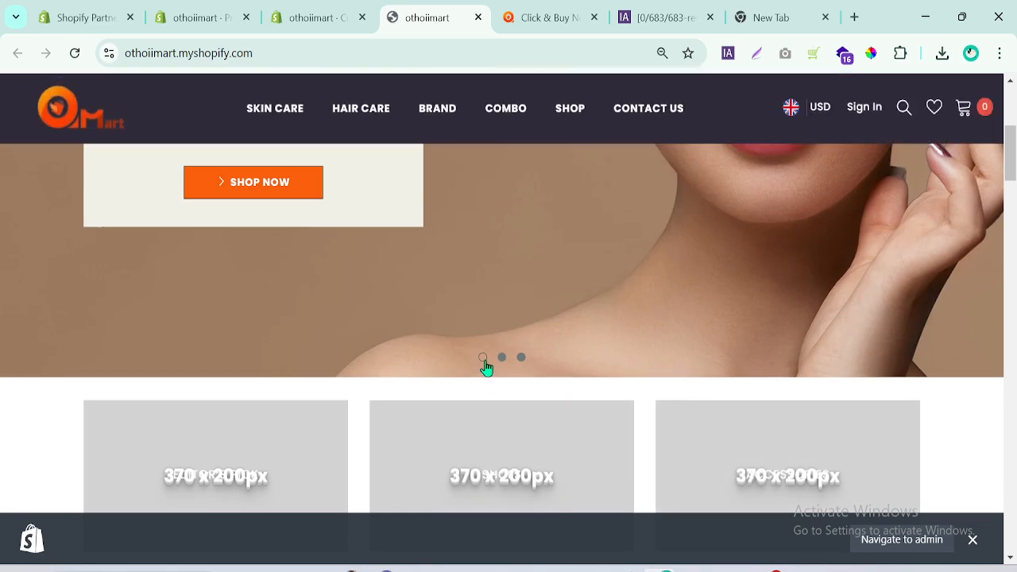
pyautogui.click(501, 360)
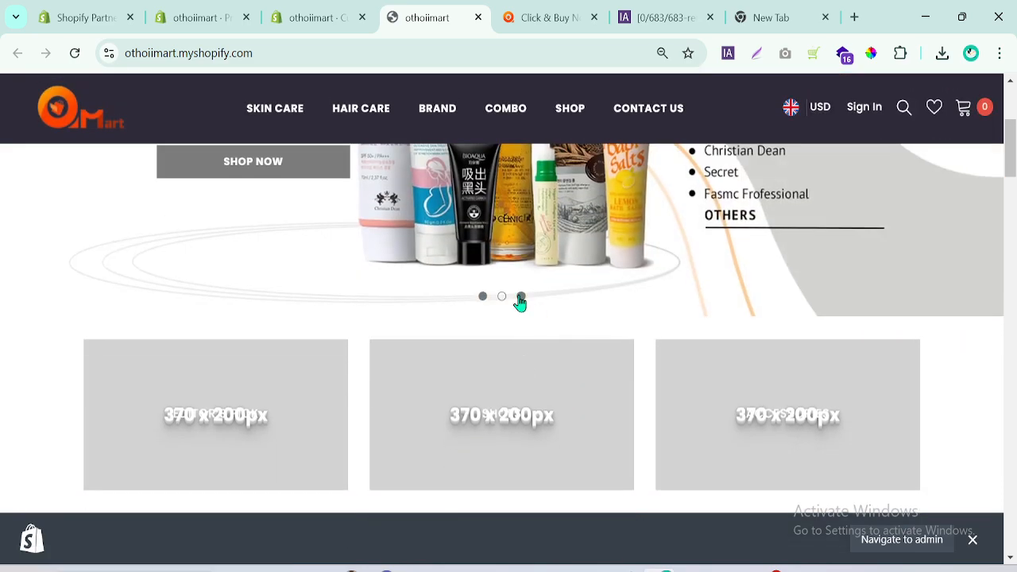
pyautogui.click(521, 296)
pyautogui.moveTo(1012, 151); pyautogui.dragTo(1012, 137)
pyautogui.click(502, 430)
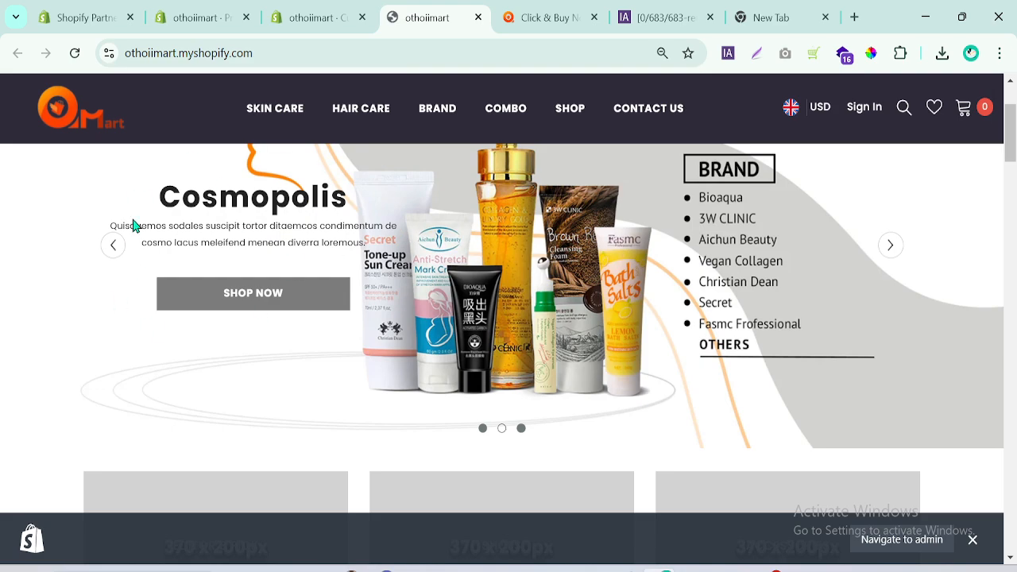
pyautogui.click(893, 250)
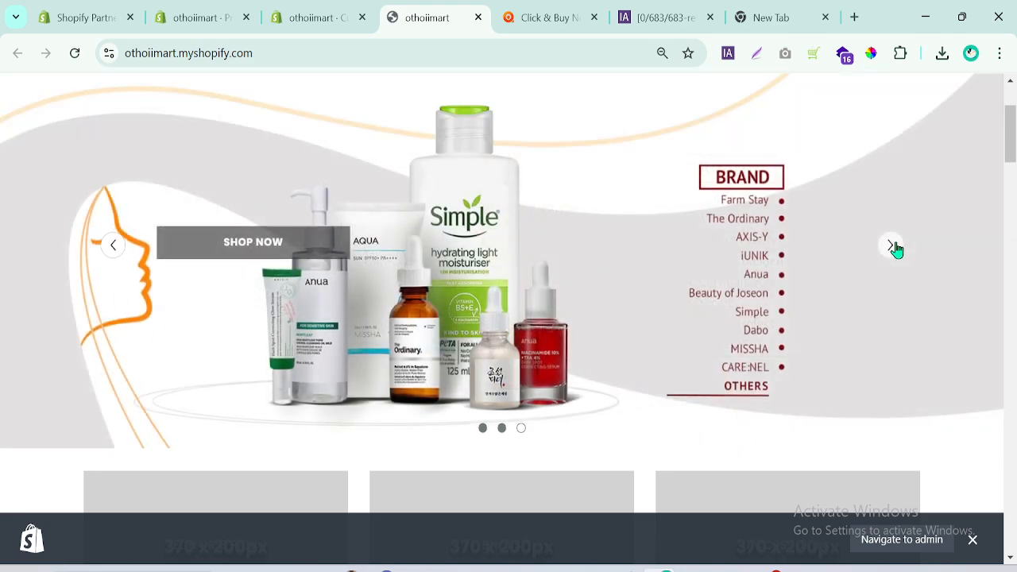
pyautogui.click(892, 249)
pyautogui.scroll(2, 736, 282)
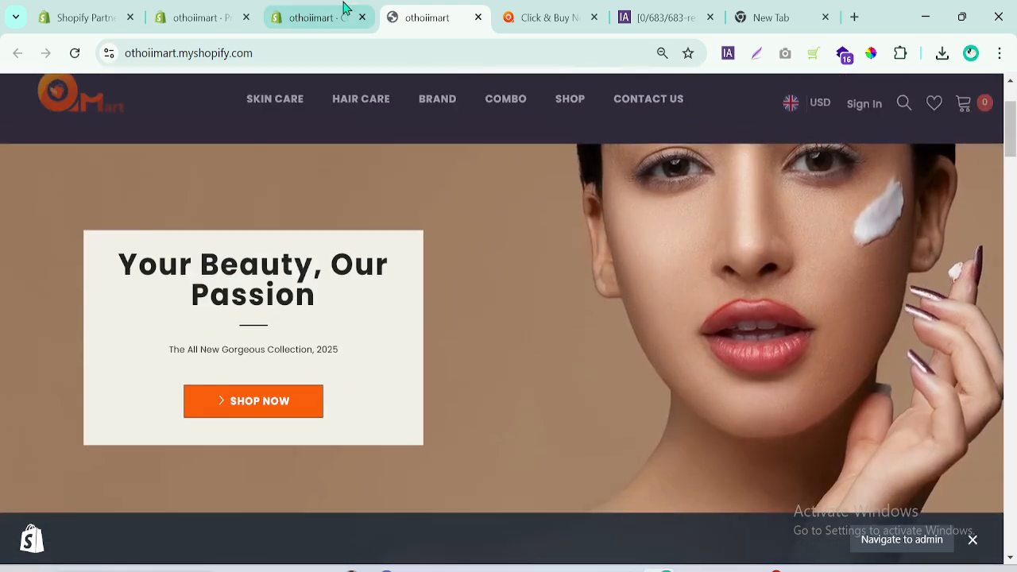
# Compare the content below the slideshow on othoimart.com with the sections below the slideshow on the othoiimart storefront.
pyautogui.click(571, 9)
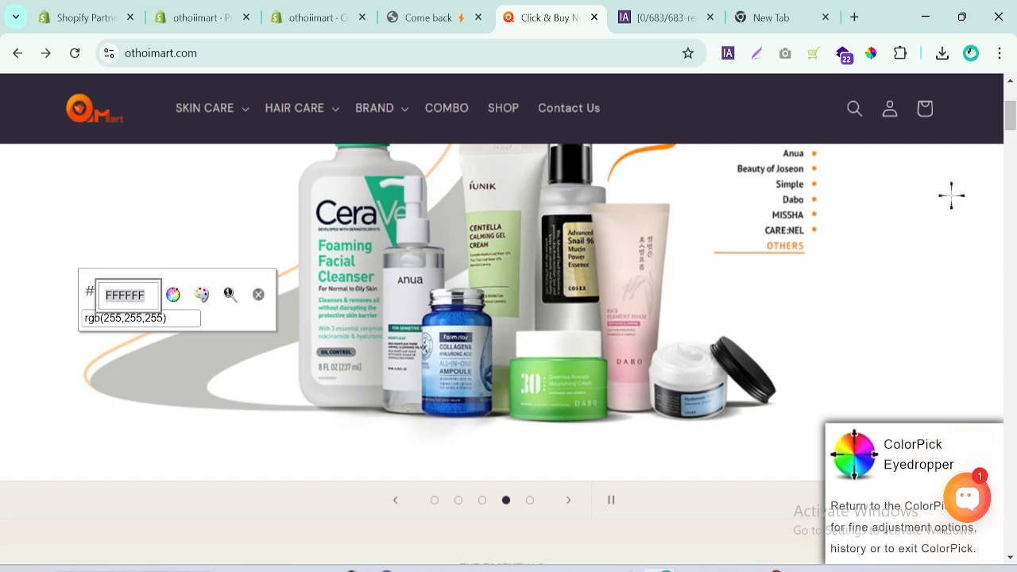
pyautogui.moveTo(1010, 127); pyautogui.dragTo(1011, 144)
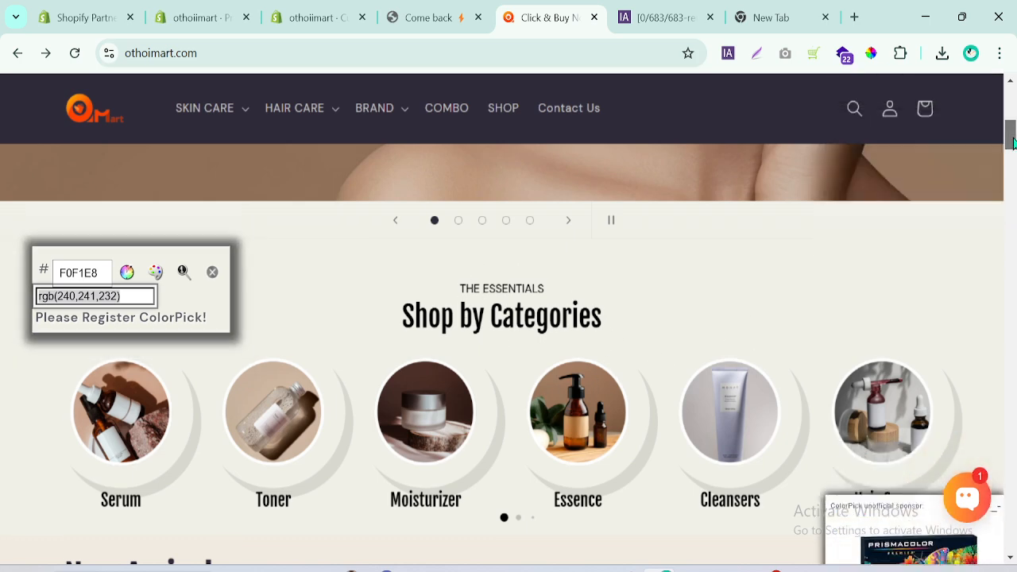
pyautogui.scroll(-3, 1011, 141)
pyautogui.click(405, 7)
pyautogui.scroll(-5, 879, 252)
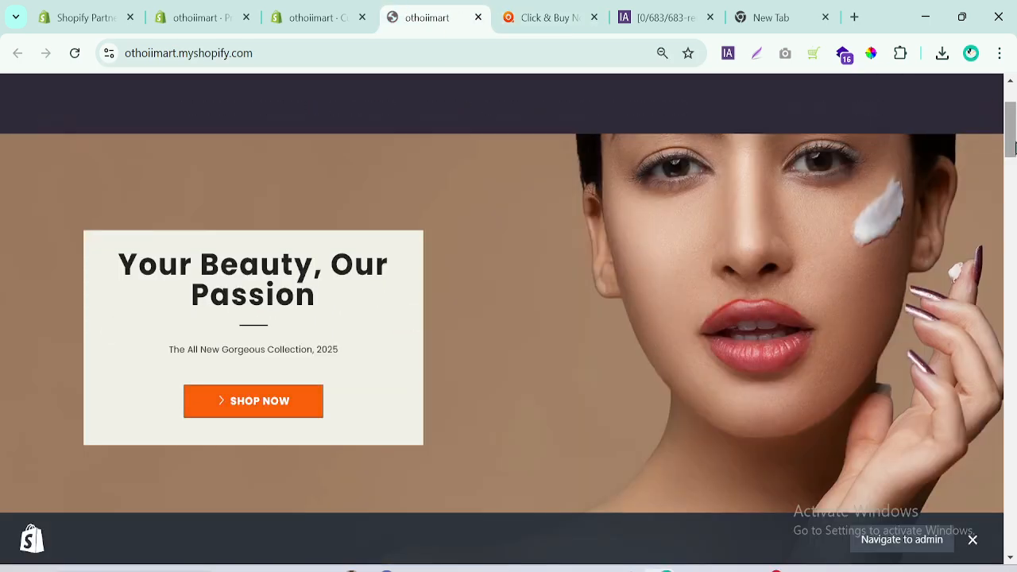
pyautogui.scroll(-3, 648, 182)
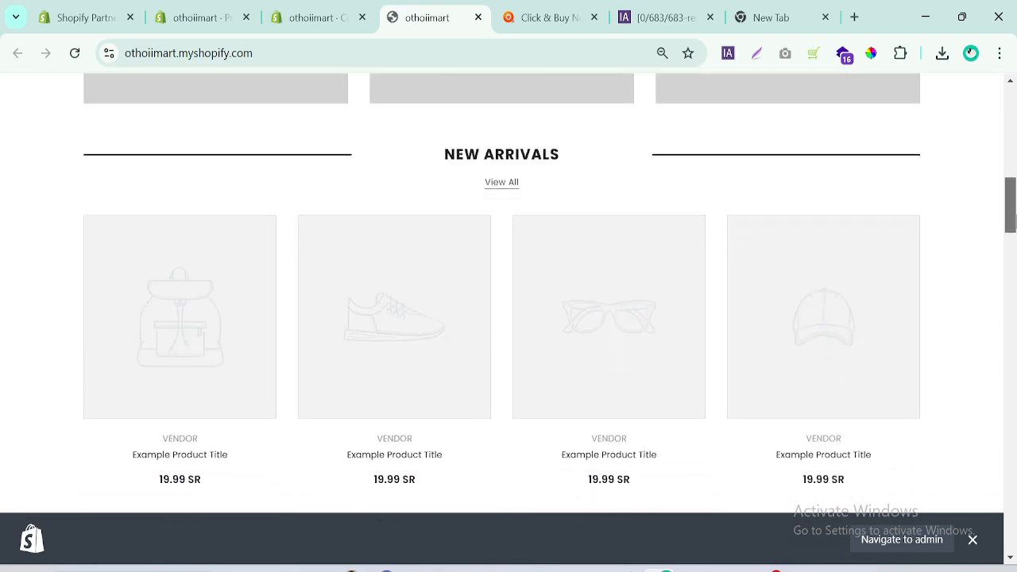
pyautogui.scroll(3, 648, 182)
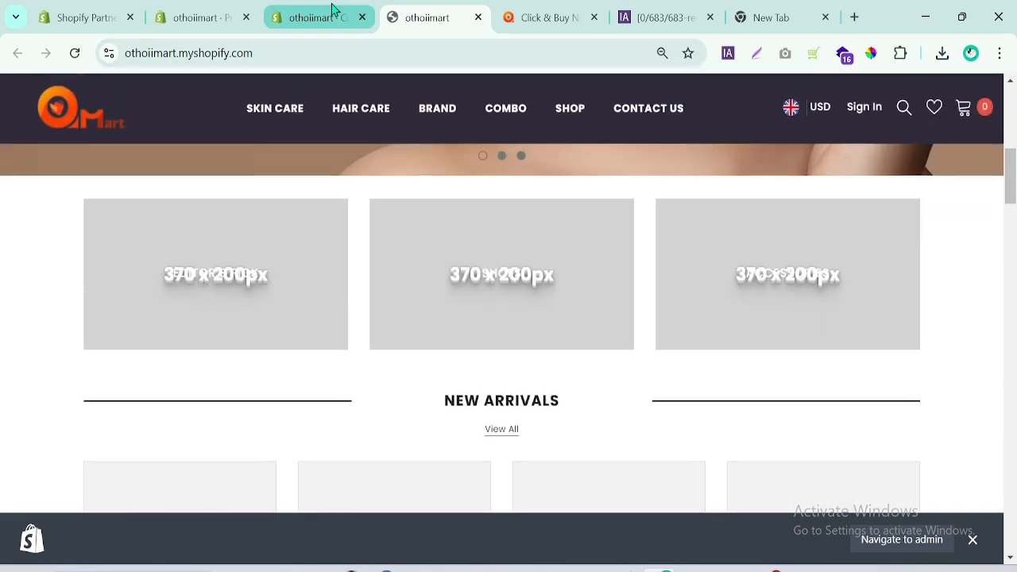
# Return to the theme editor, restore the desktop preview and collapse the Slideshow section in the home page's section list.
pyautogui.click(331, 14)
pyautogui.click(856, 96)
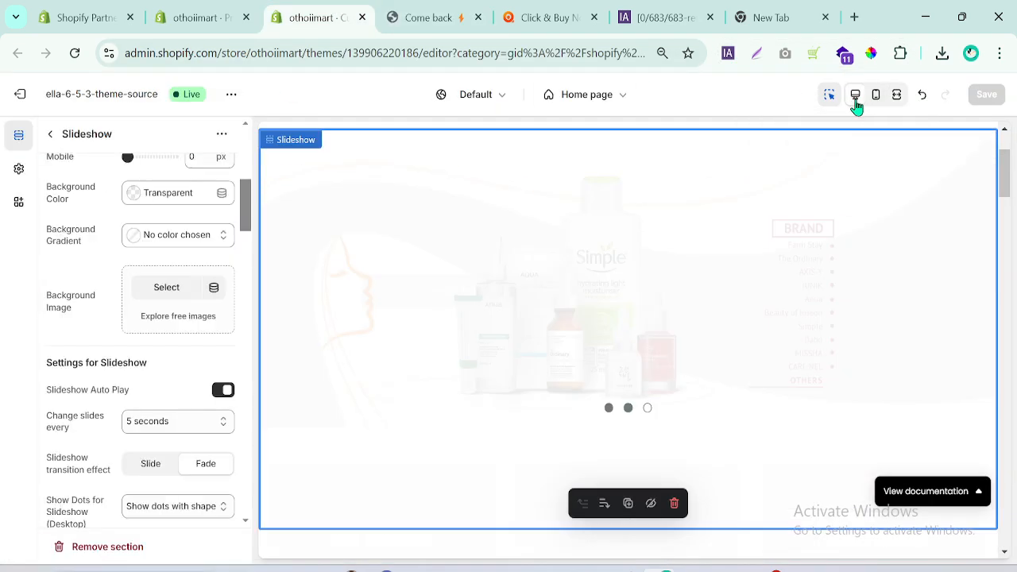
pyautogui.click(50, 134)
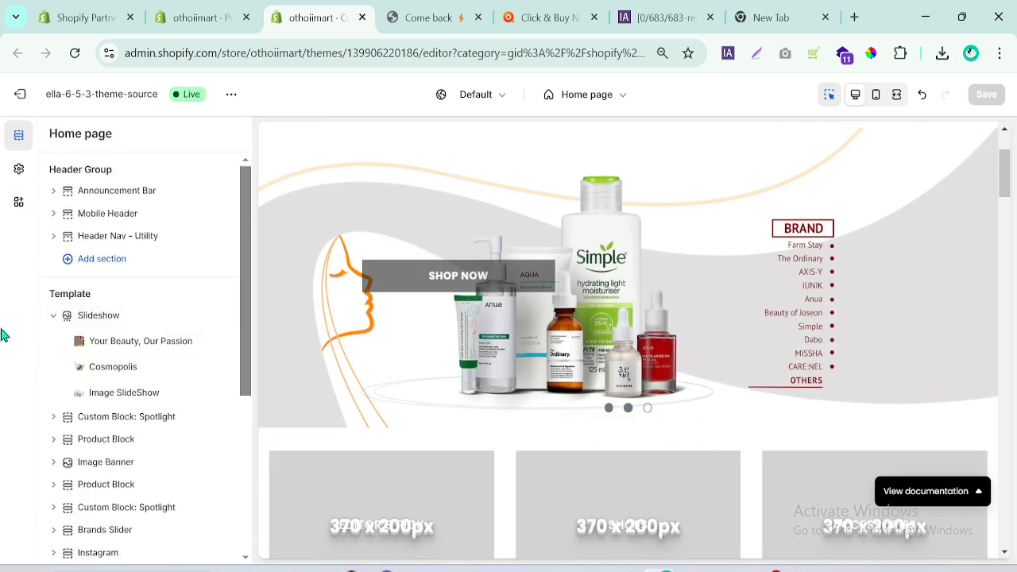
pyautogui.click(54, 316)
pyautogui.moveTo(104, 367)
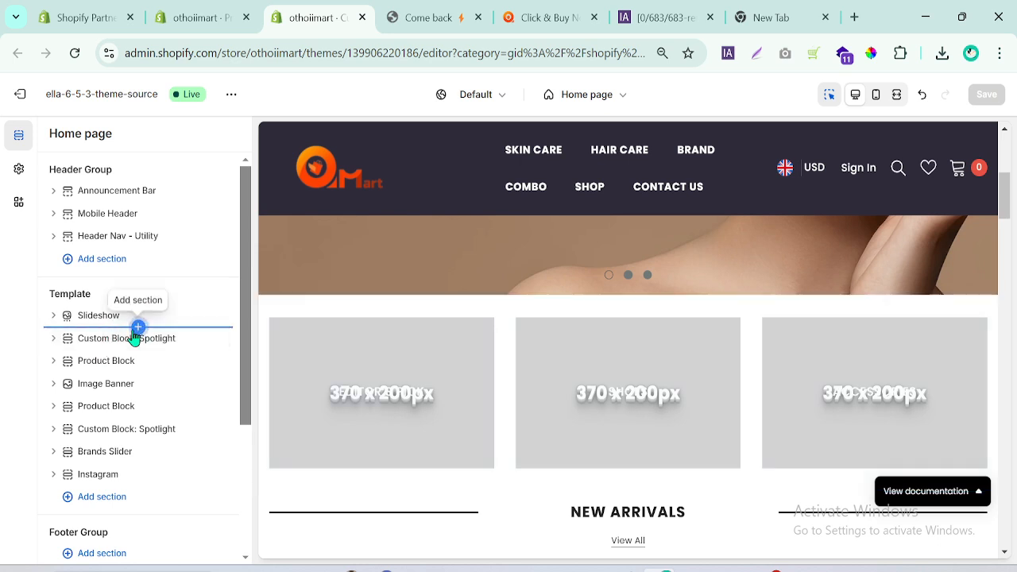
# Close the storefront preview and search the sections that can be inserted below the Slideshow for "colle".
pyautogui.click(138, 327)
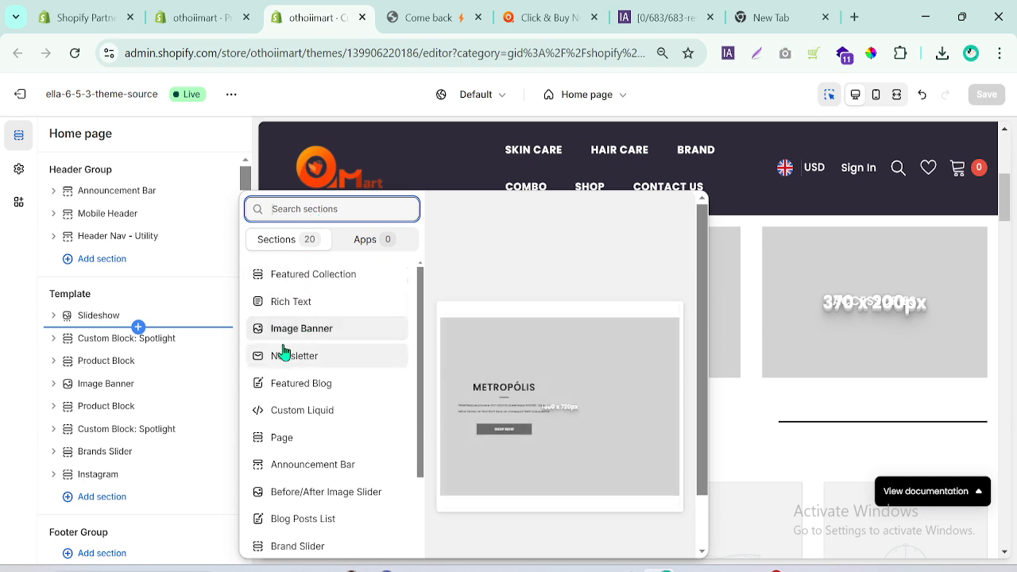
pyautogui.click(430, 16)
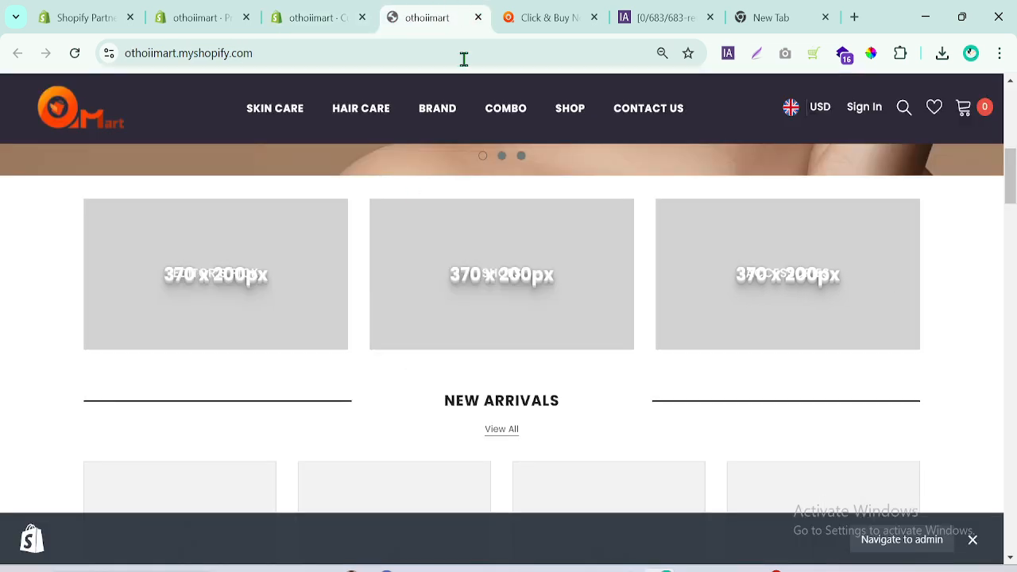
pyautogui.click(478, 16)
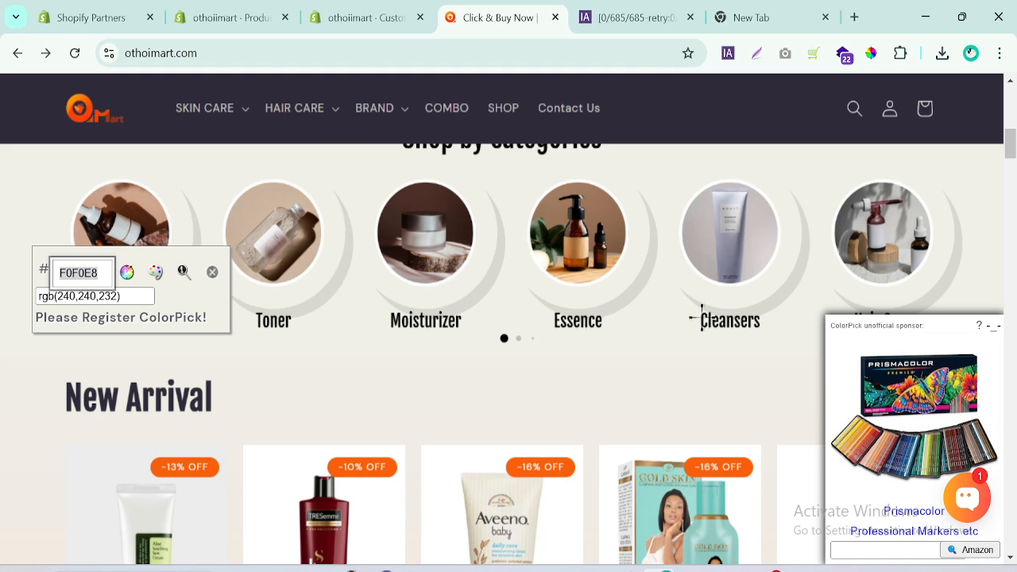
pyautogui.click(364, 11)
pyautogui.click(309, 209)
pyautogui.write('c')
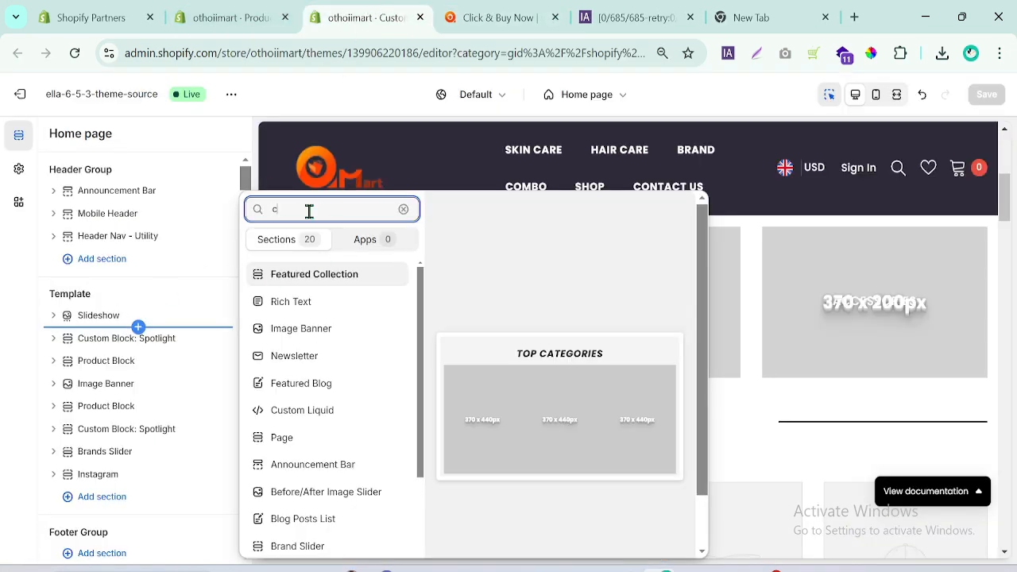
pyautogui.write('olle')
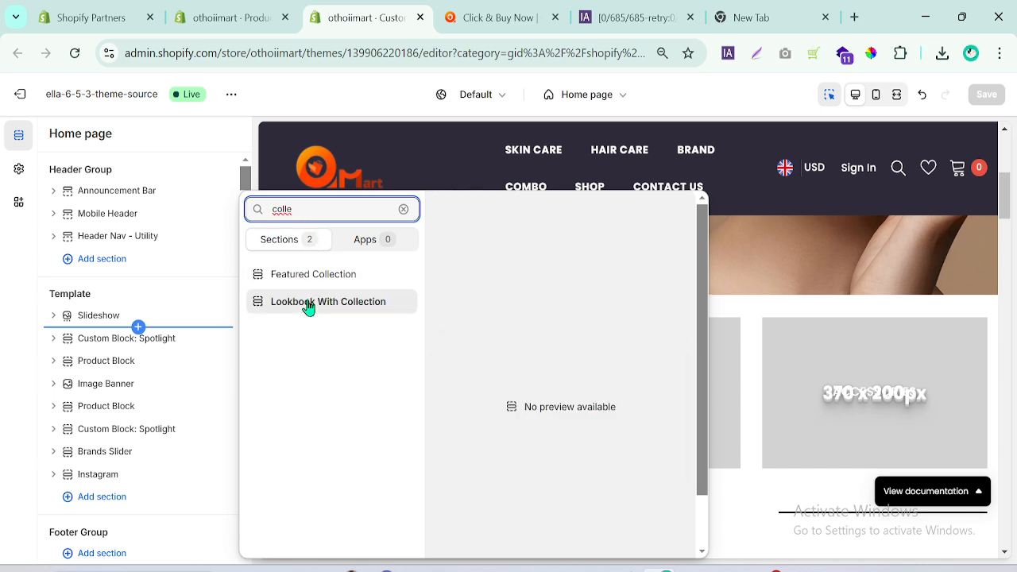
pyautogui.click(2, 393)
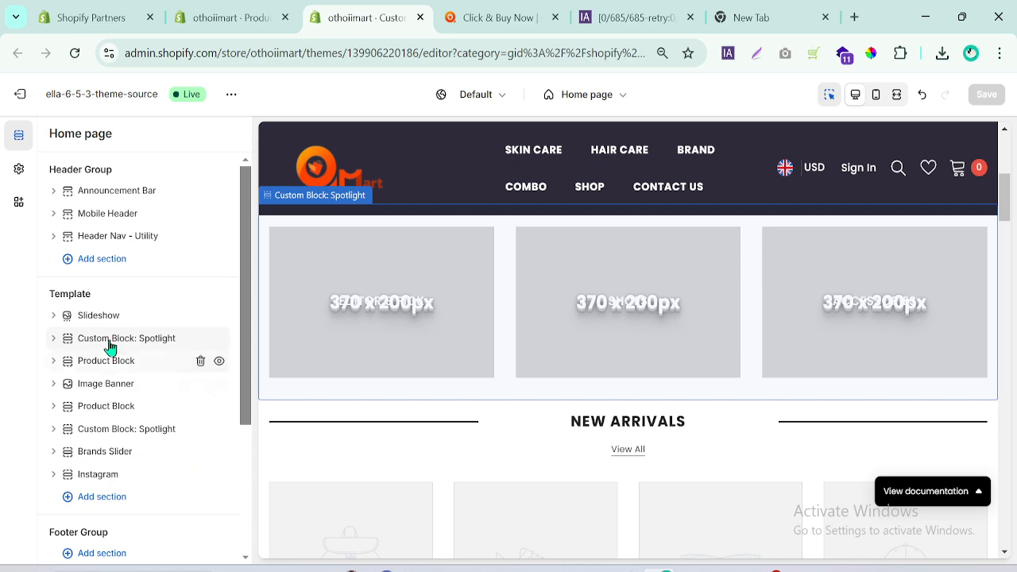
# Try adding a Product Vertical section directly below the Slideshow on the home page.
pyautogui.click(139, 327)
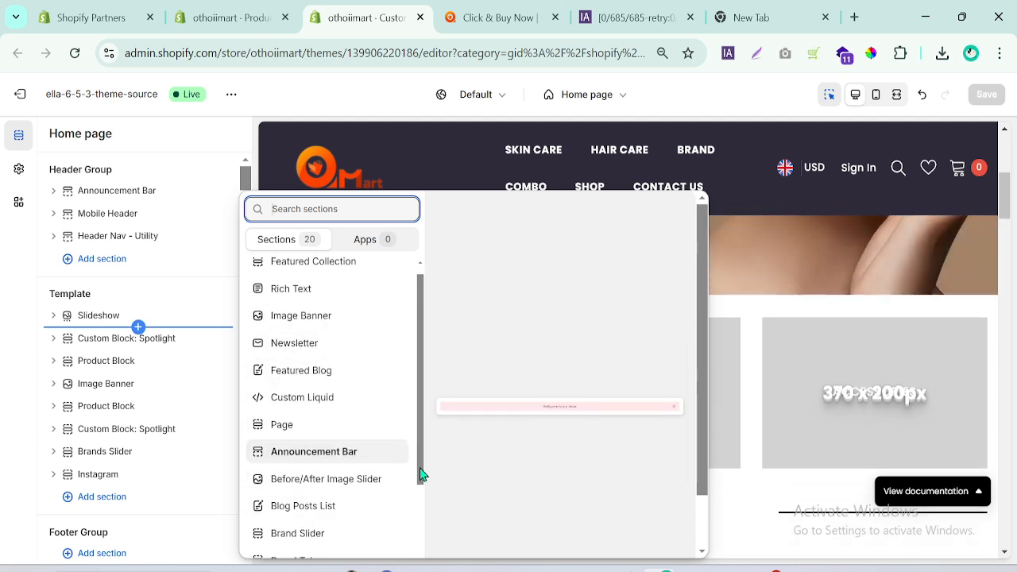
pyautogui.moveTo(415, 461); pyautogui.dragTo(420, 571)
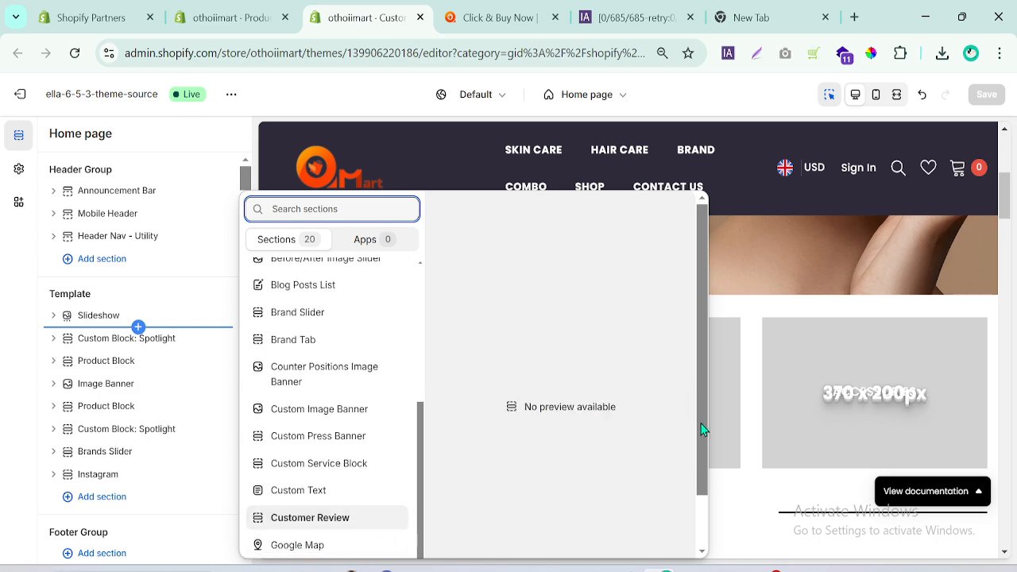
pyautogui.moveTo(702, 429); pyautogui.dragTo(699, 550)
pyautogui.click(312, 542)
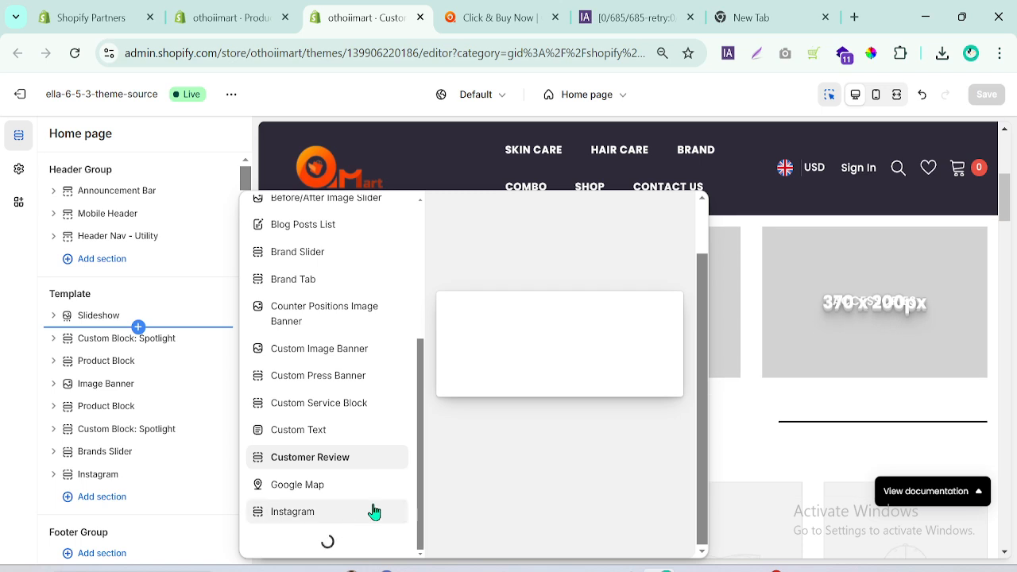
pyautogui.moveTo(421, 370); pyautogui.dragTo(419, 504)
pyautogui.click(310, 541)
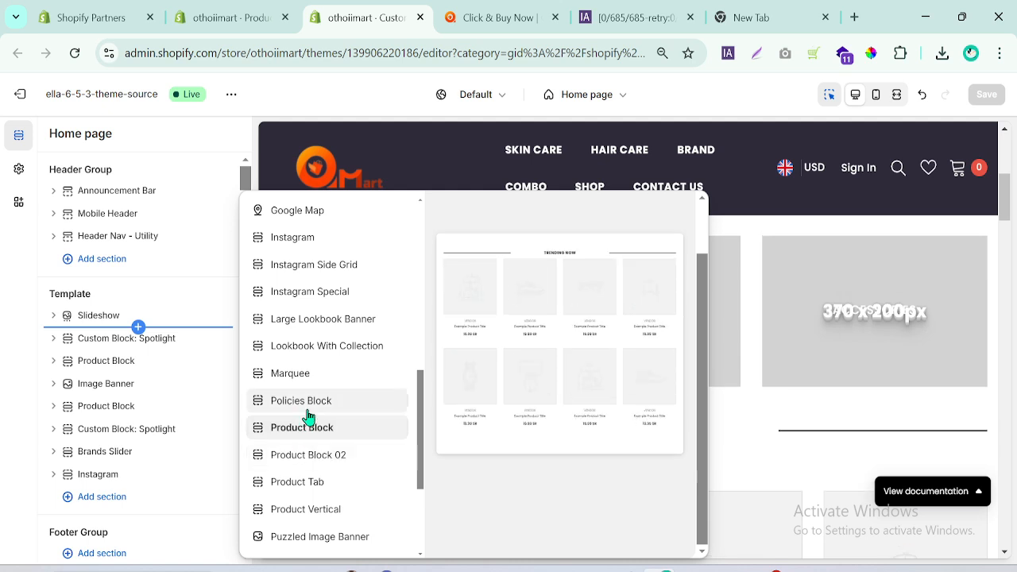
pyautogui.click(298, 518)
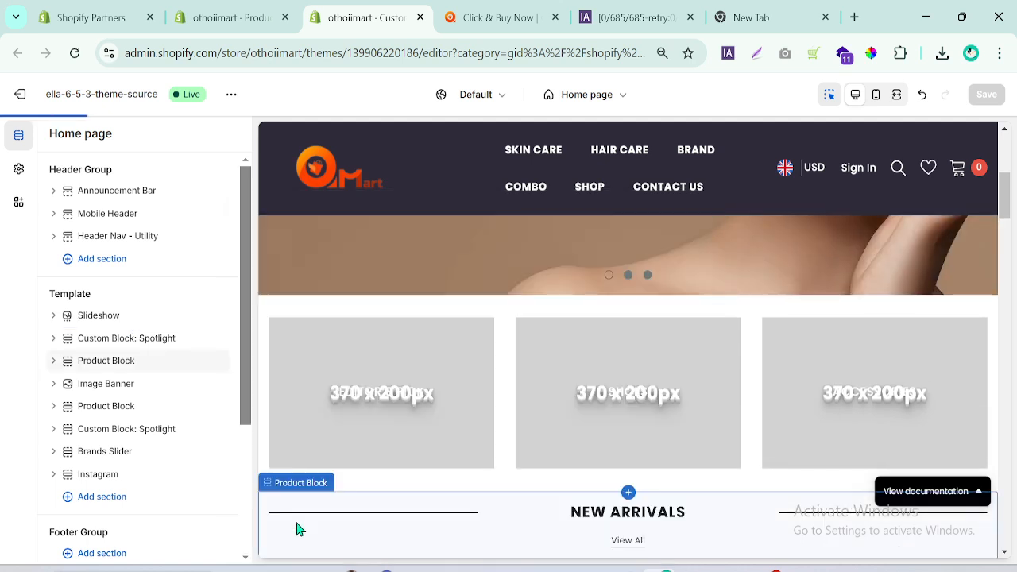
# Remove the Product Vertical section from the home page template.
pyautogui.click(32, 132)
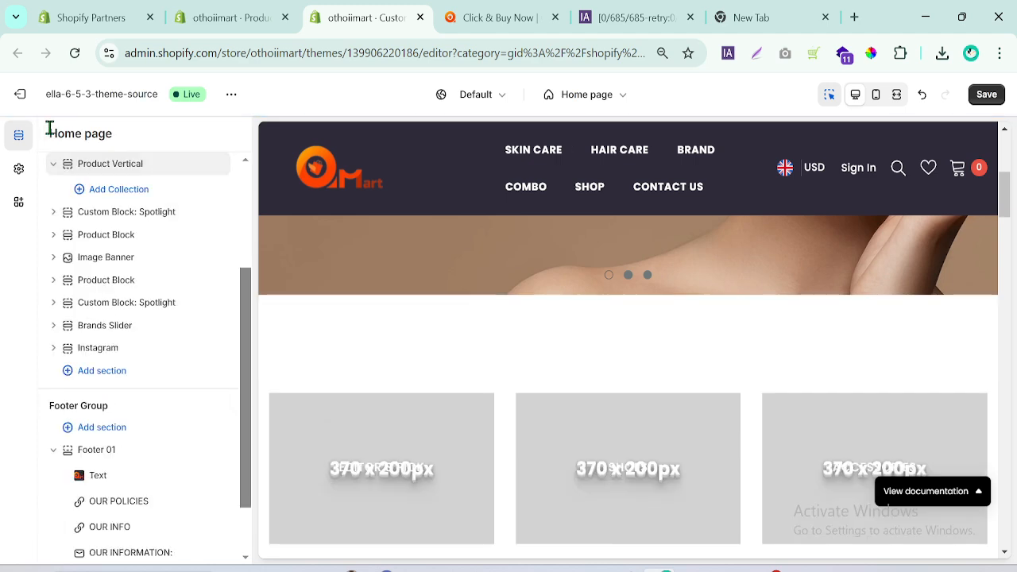
pyautogui.scroll(-1, 263, 408)
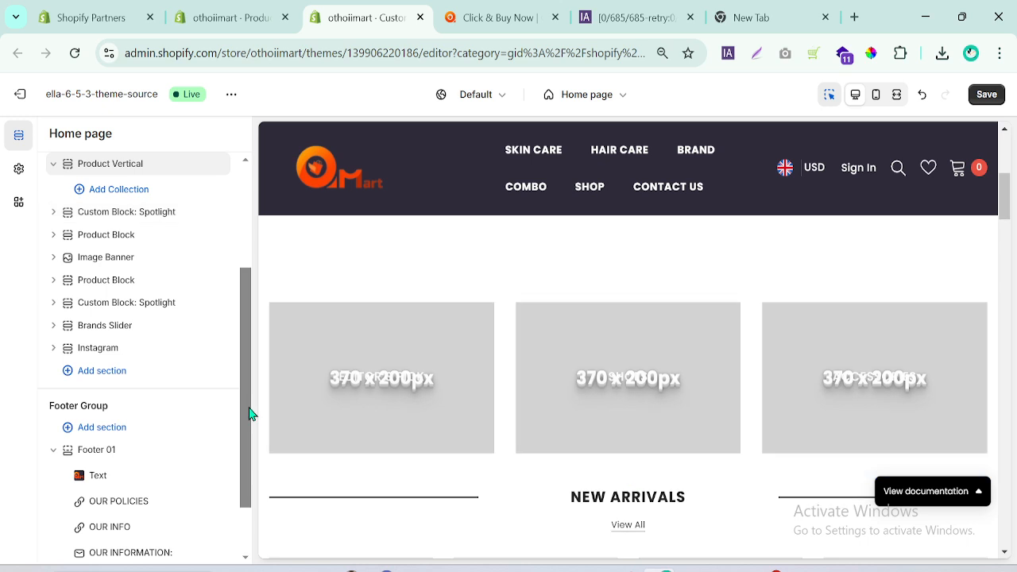
pyautogui.moveTo(249, 333); pyautogui.dragTo(249, 250)
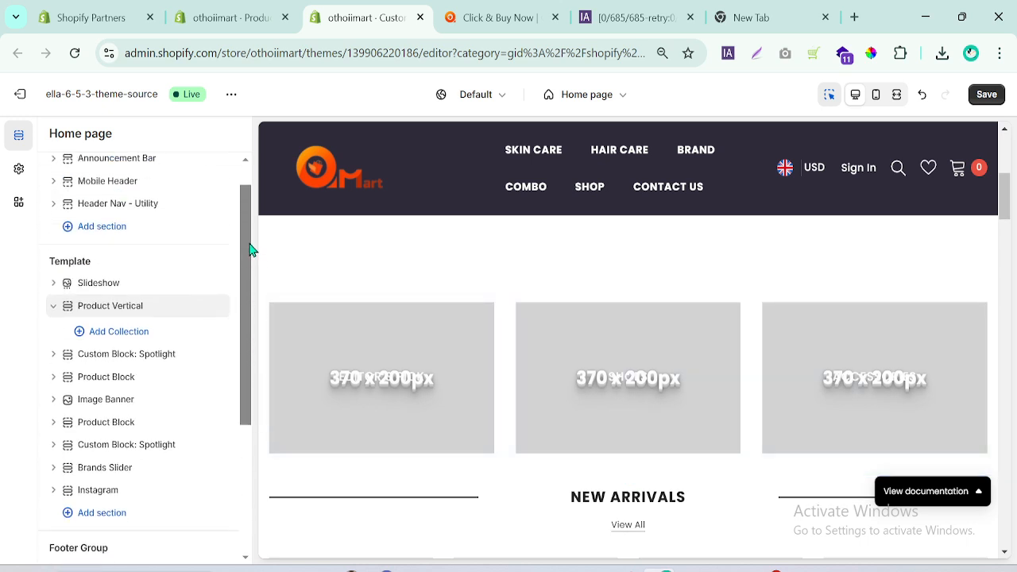
pyautogui.click(201, 308)
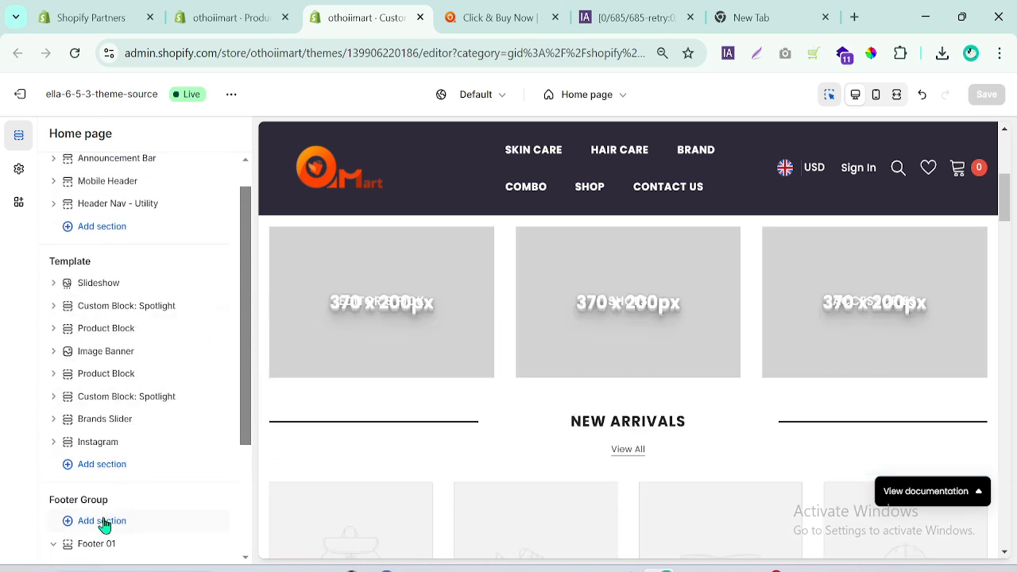
# Search the available home page template sections for "colle" and add a Featured Collection section at the end of the template.
pyautogui.click(100, 469)
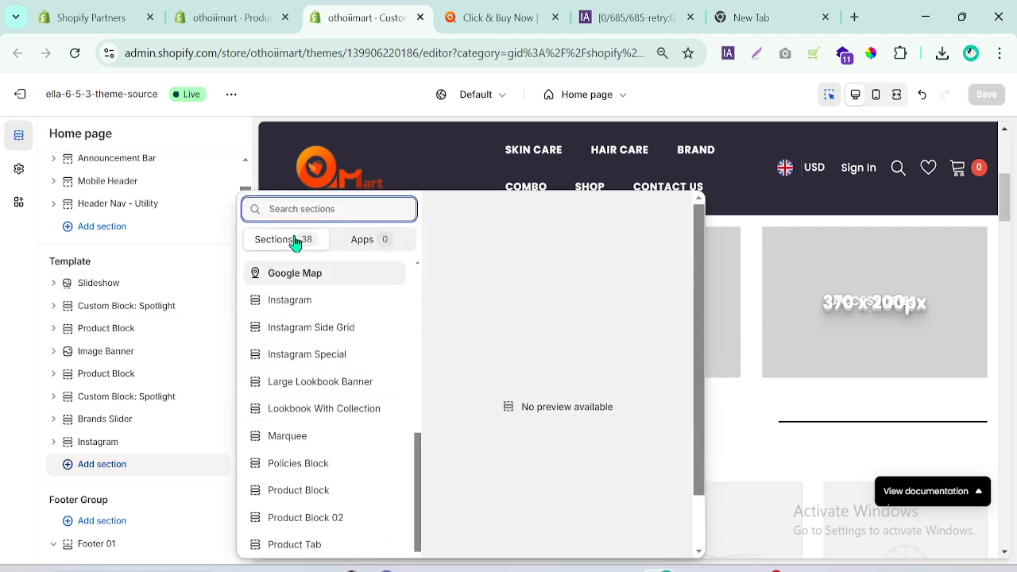
pyautogui.write('collect')
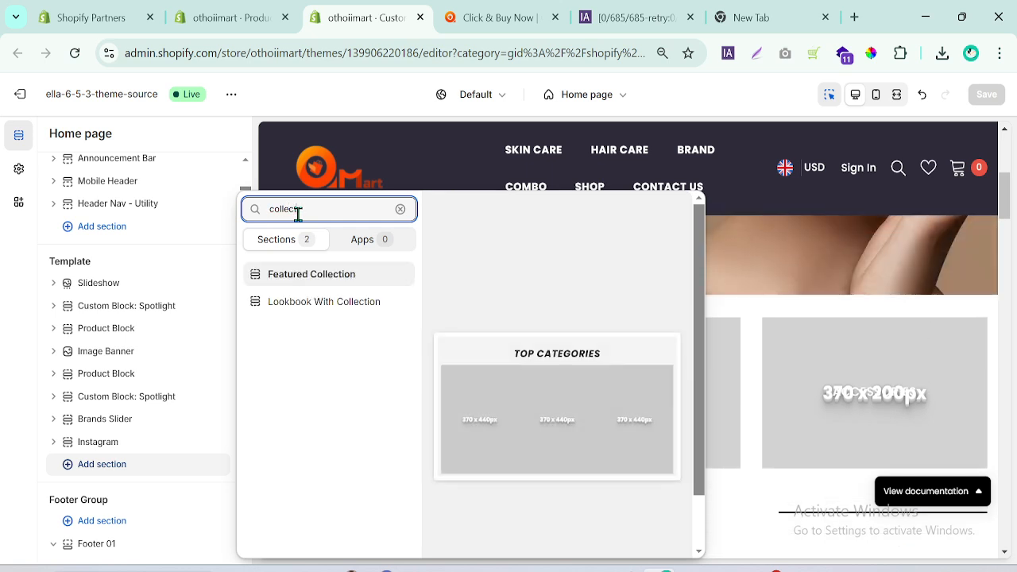
pyautogui.press('BackSpace')
pyautogui.write('c')
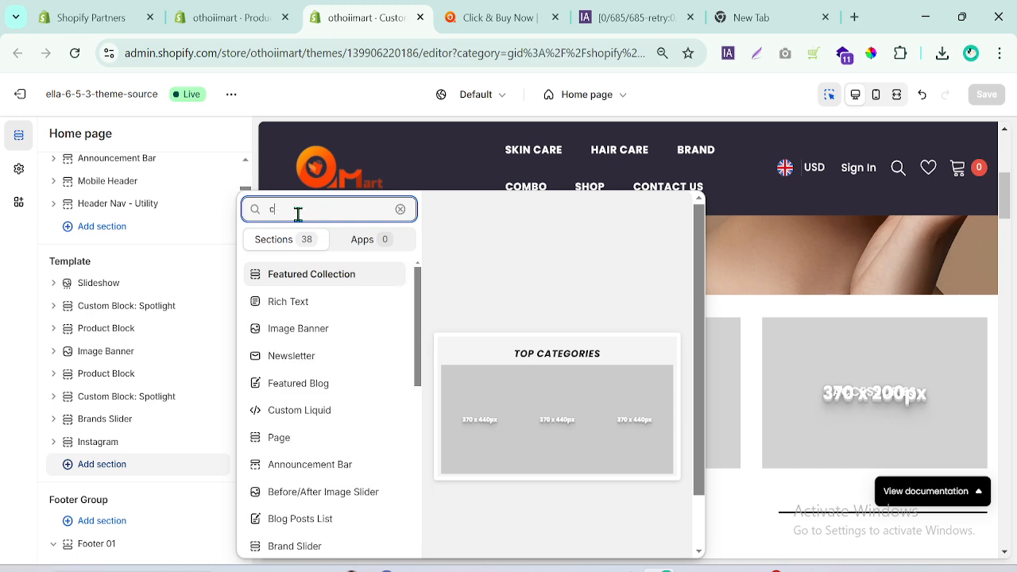
pyautogui.write('ate')
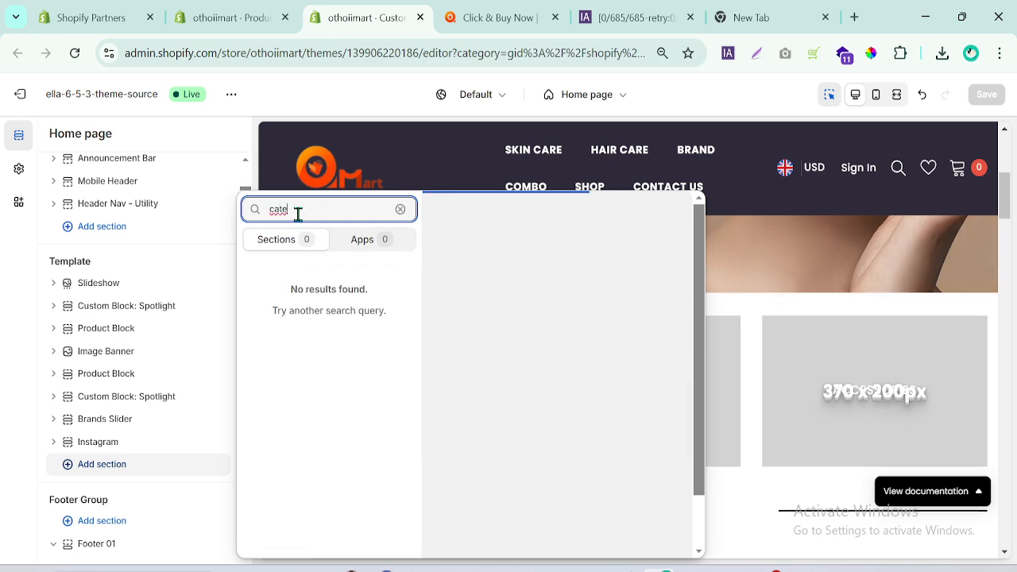
pyautogui.press('BackSpace')
pyautogui.press('BackSpace')
pyautogui.press('BackSpace')
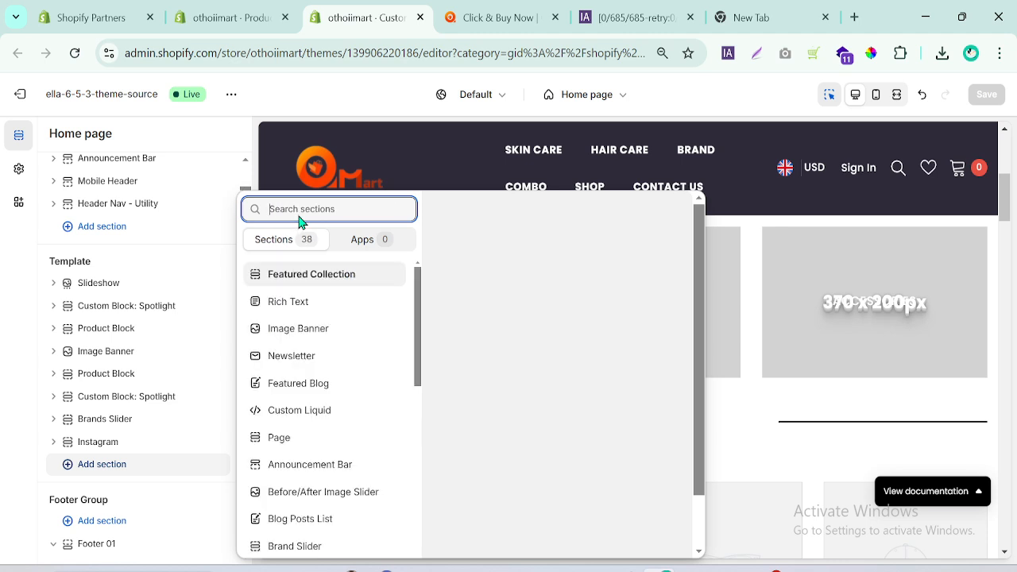
pyautogui.write('colle')
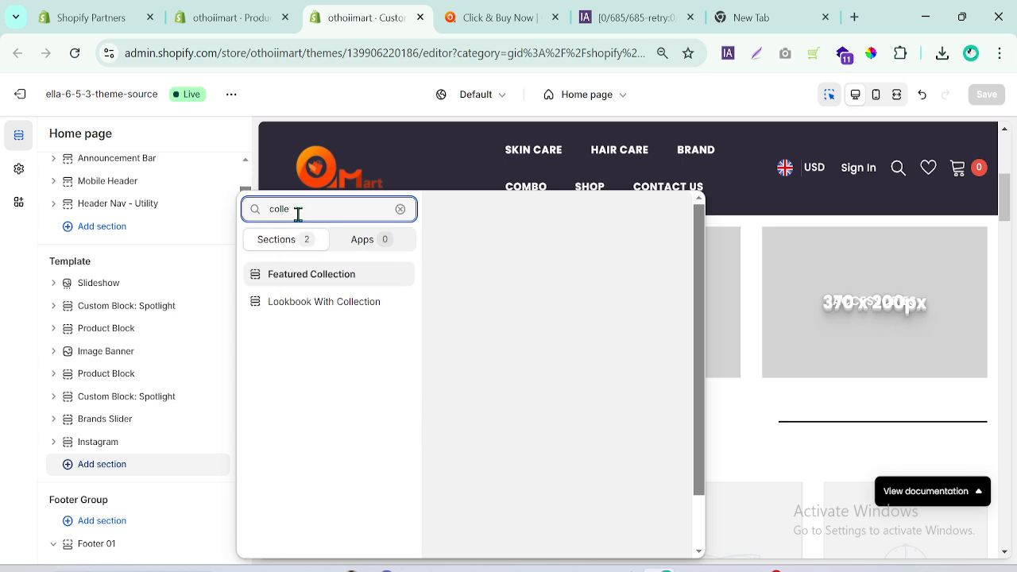
pyautogui.click(326, 278)
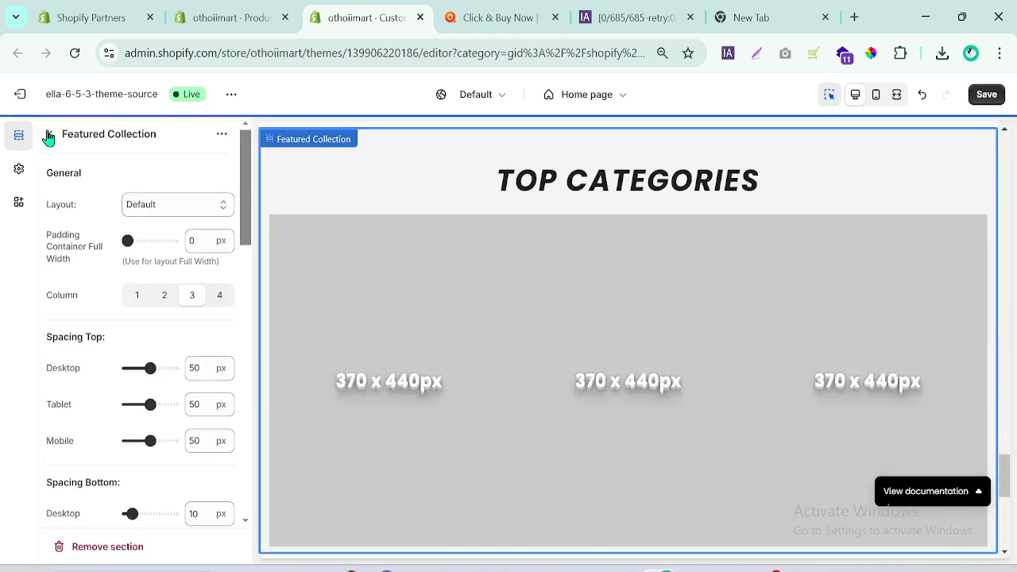
# Collapse the Featured Collection section and move it directly below the Slideshow in the home page template.
pyautogui.click(50, 133)
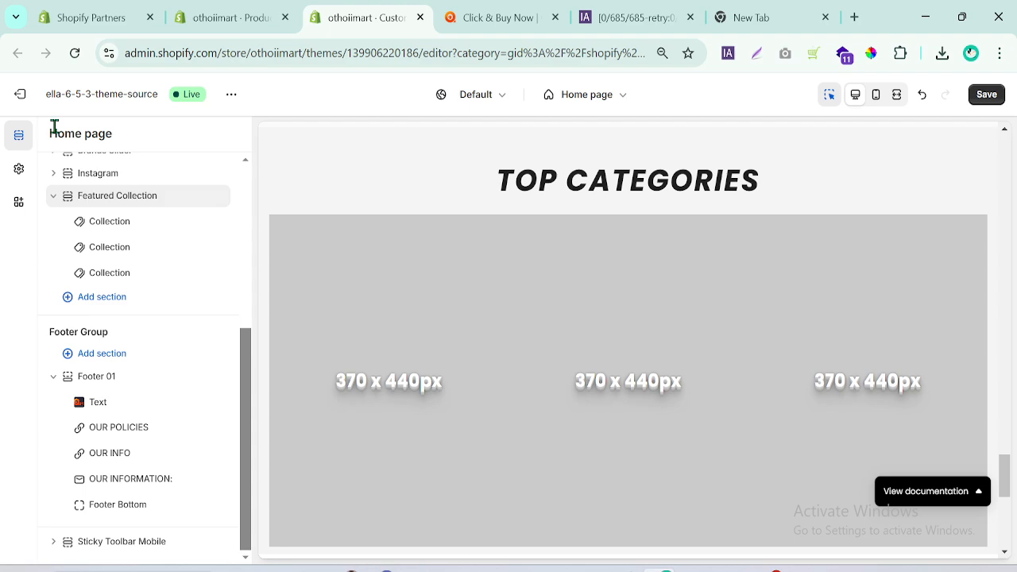
pyautogui.click(53, 196)
pyautogui.moveTo(65, 273); pyautogui.dragTo(45, 346)
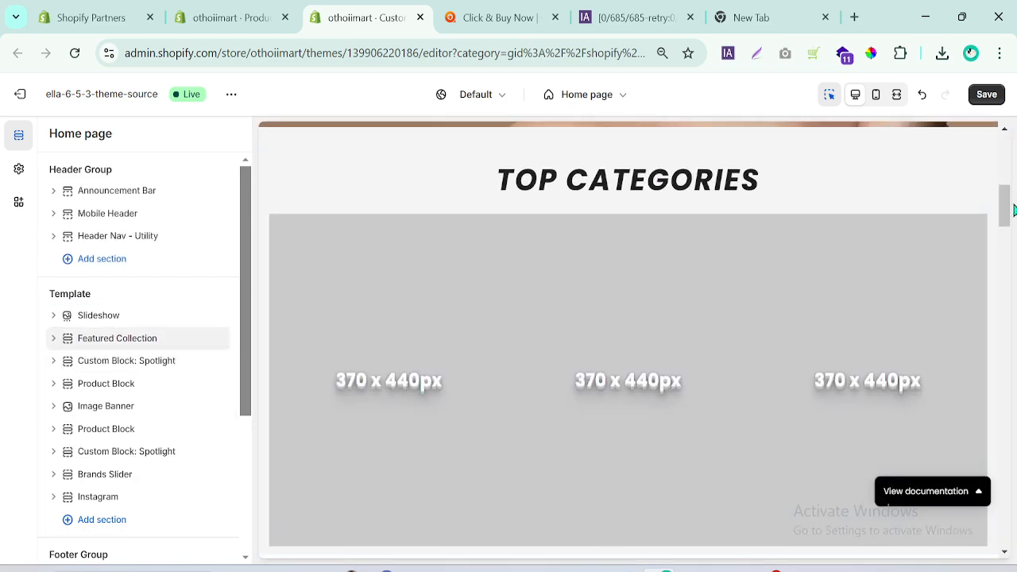
pyautogui.moveTo(1011, 205); pyautogui.dragTo(1009, 207)
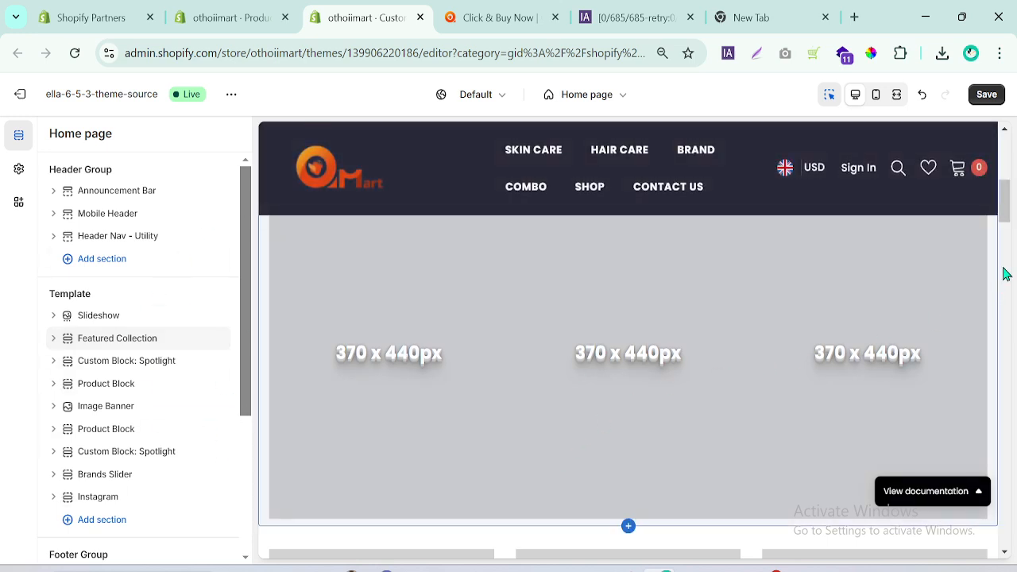
pyautogui.moveTo(1010, 218)
pyautogui.mouseDown()
pyautogui.moveTo(1010, 187)
pyautogui.moveTo(1008, 206)
pyautogui.mouseUp()
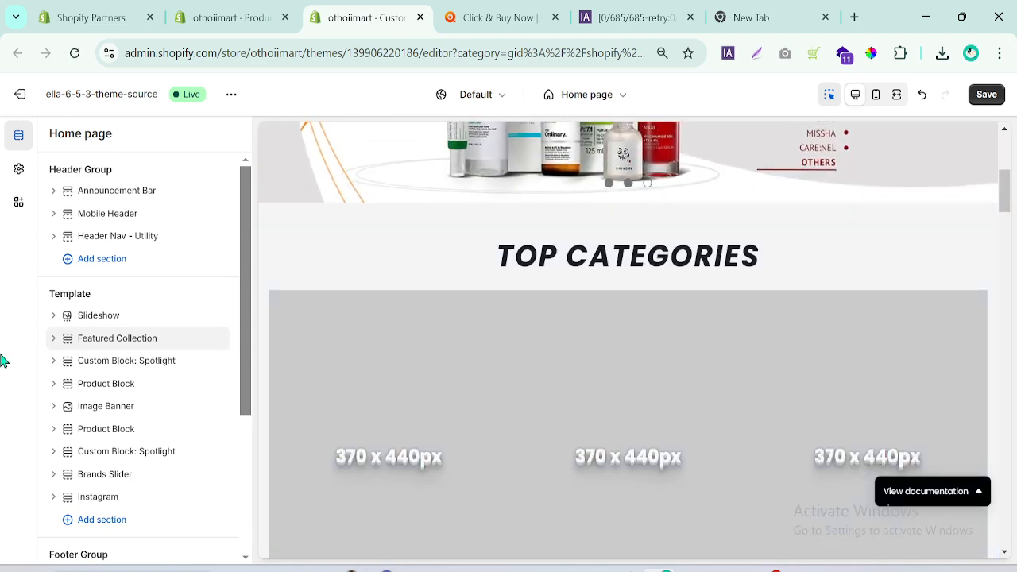
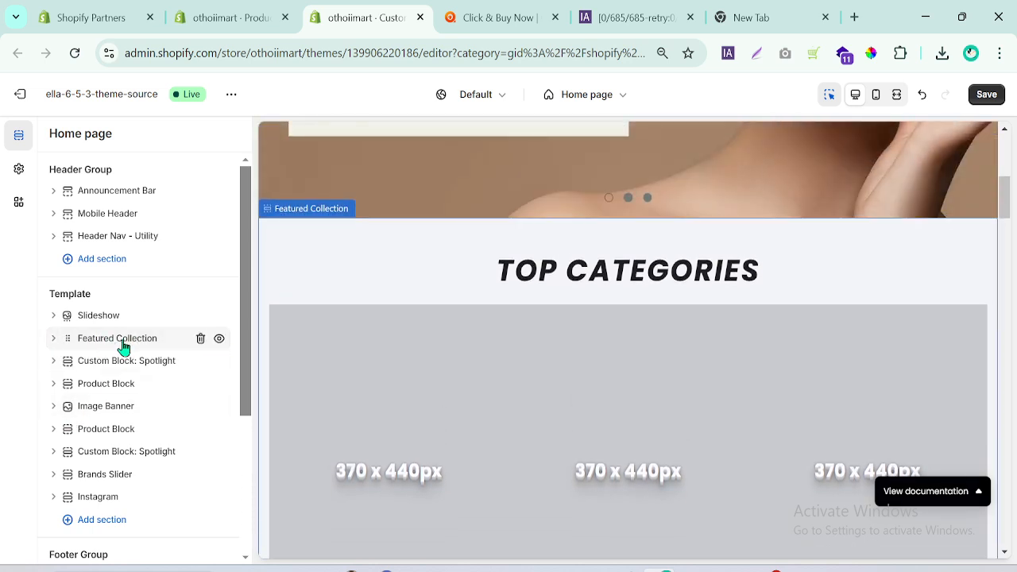
# Add three more Collection blocks to the Featured Collection section, checking the number of categories shown on othoimart.com.
pyautogui.click(48, 342)
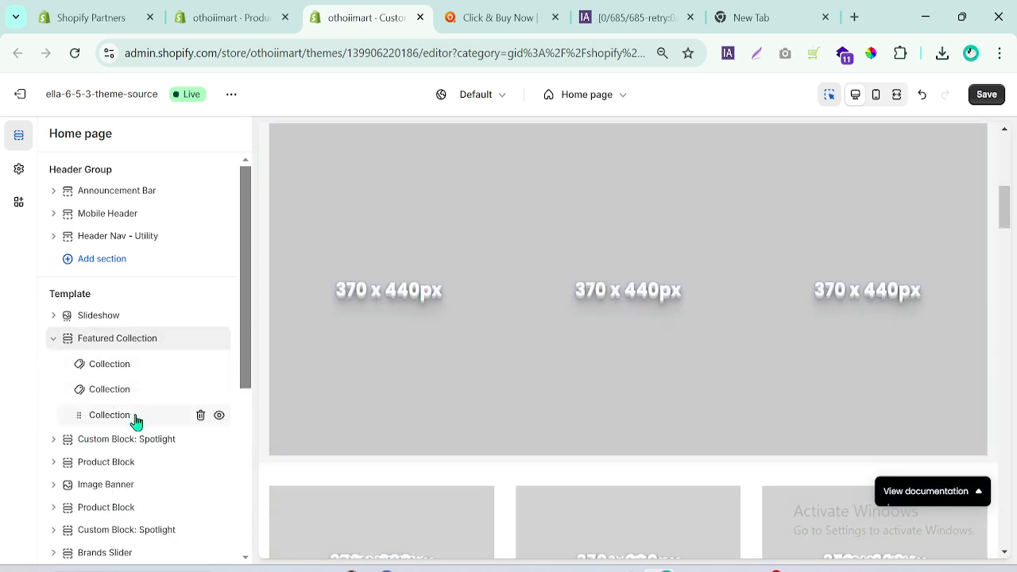
pyautogui.click(149, 429)
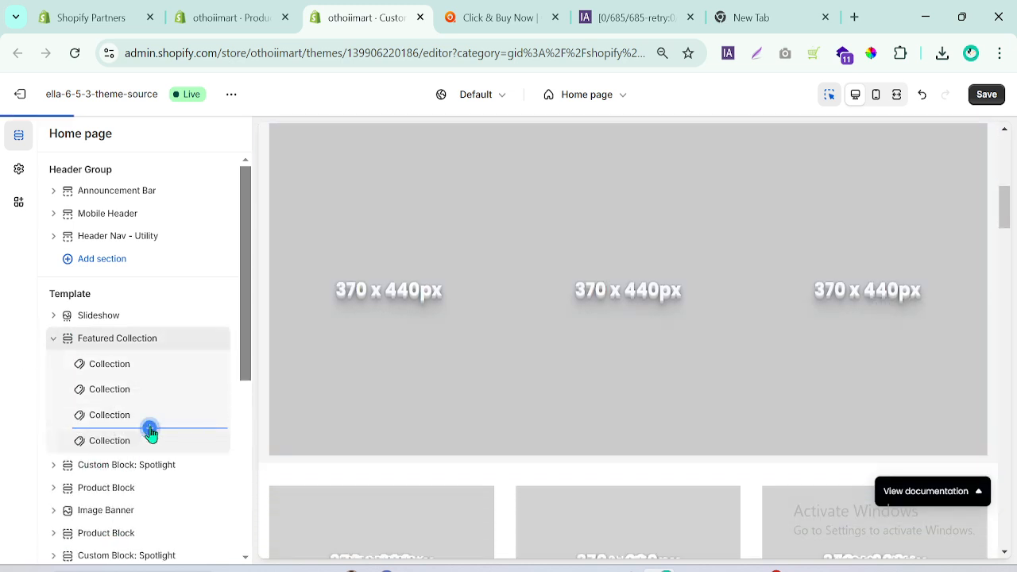
pyautogui.click(509, 18)
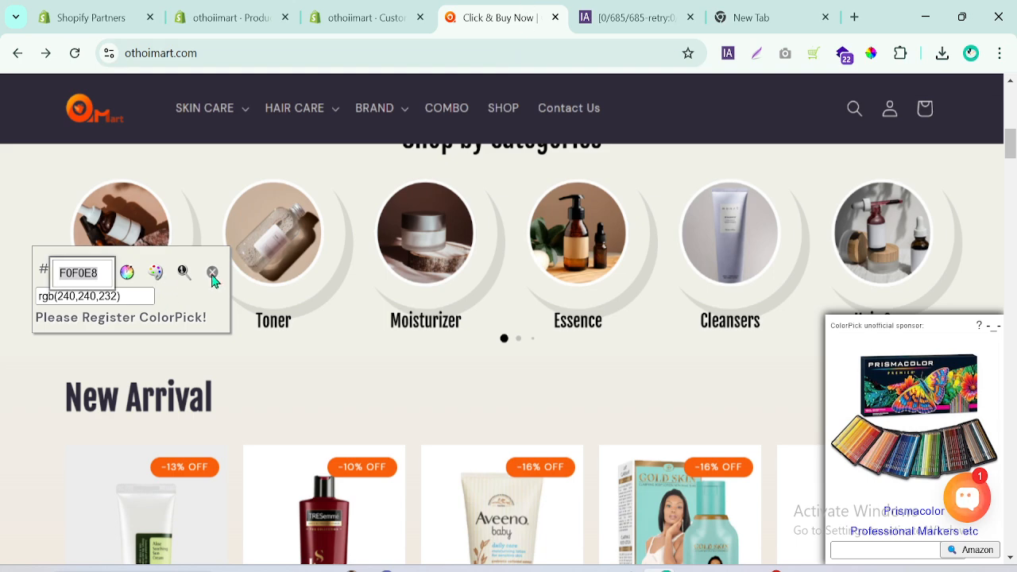
pyautogui.click(343, 15)
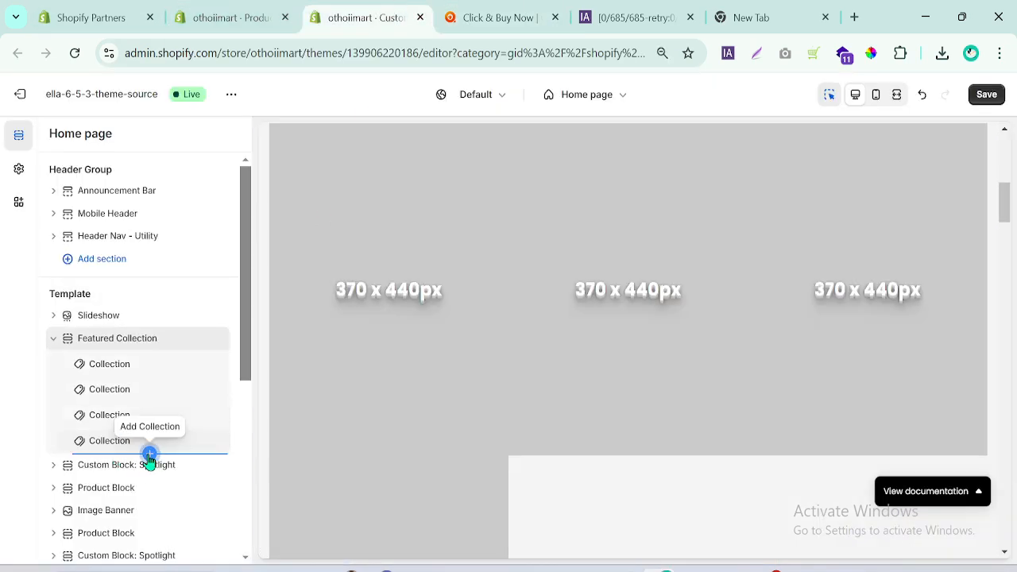
pyautogui.click(149, 455)
pyautogui.click(149, 480)
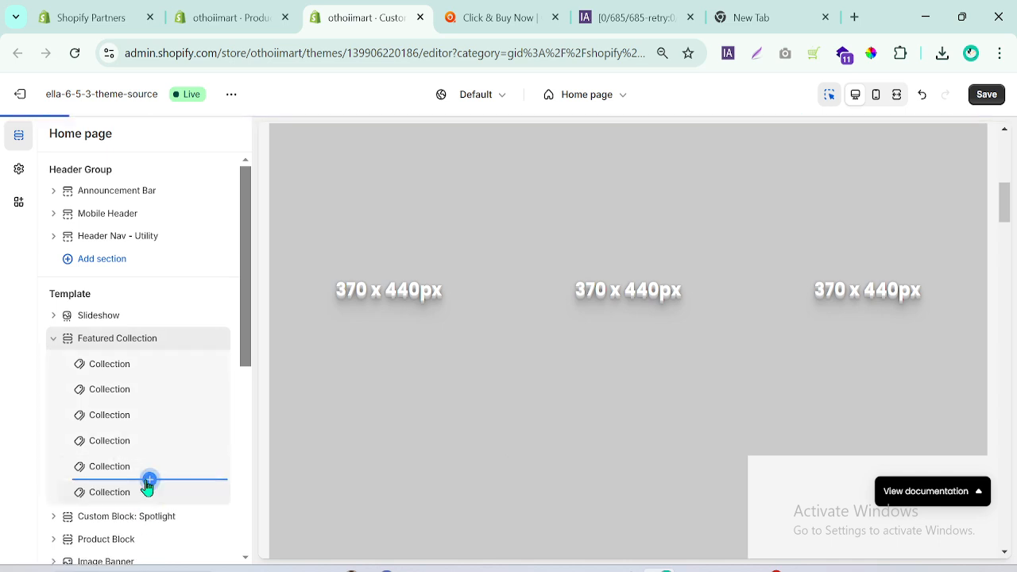
# Set the Featured Collection section's layout to Full Width and compare it with the categories area on othoimart.com.
pyautogui.click(113, 339)
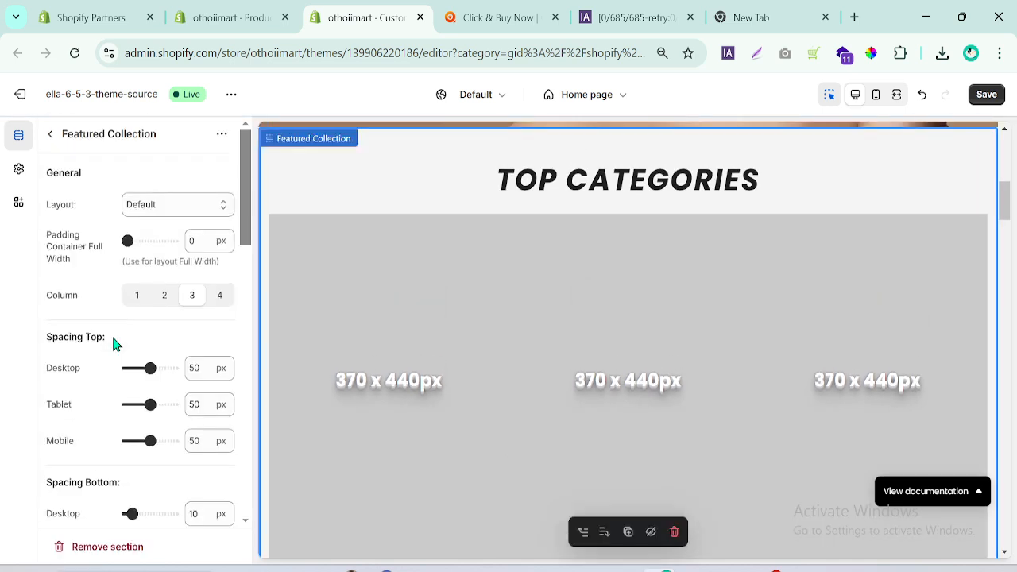
pyautogui.click(204, 204)
pyautogui.click(151, 290)
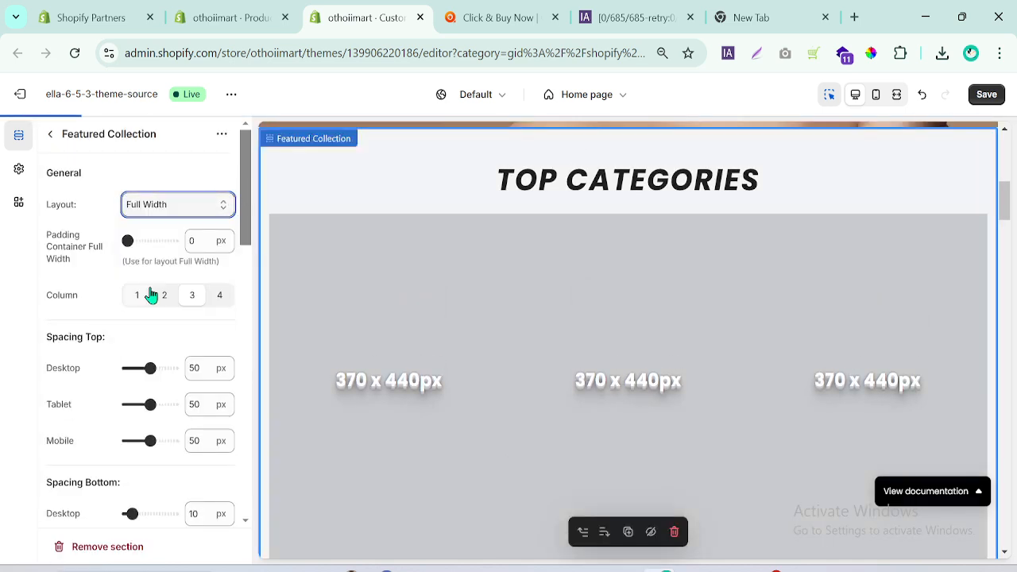
pyautogui.click(499, 17)
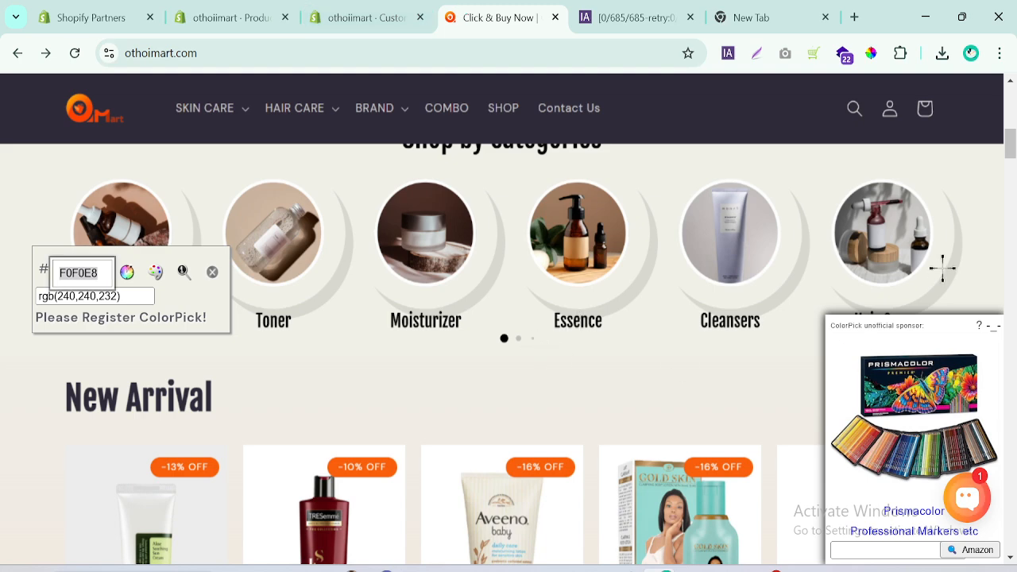
pyautogui.click(374, 22)
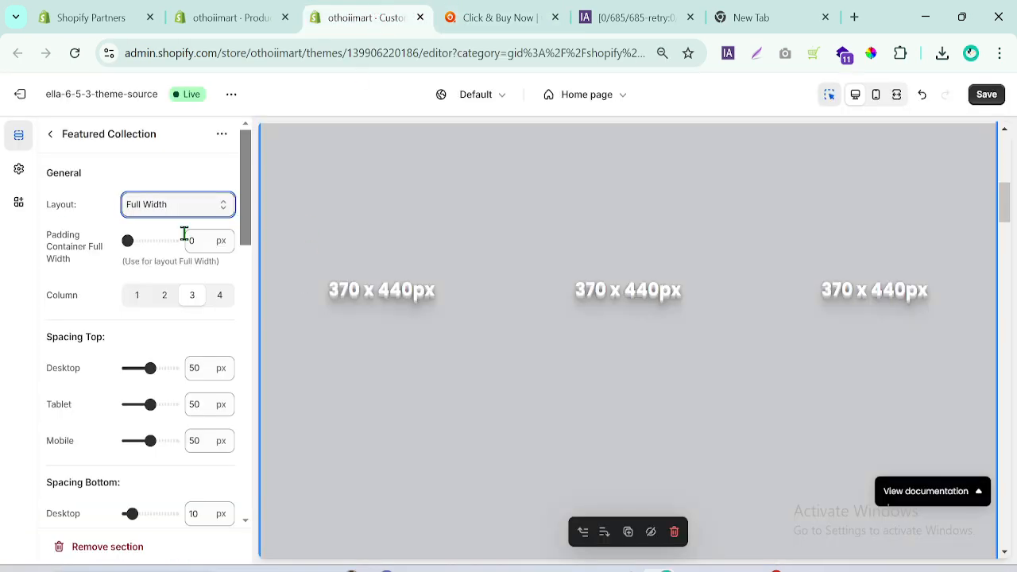
# Set the Featured Collection section's background color to the recently used #F0F0E8.
pyautogui.moveTo(242, 175); pyautogui.dragTo(250, 265)
pyautogui.click(133, 300)
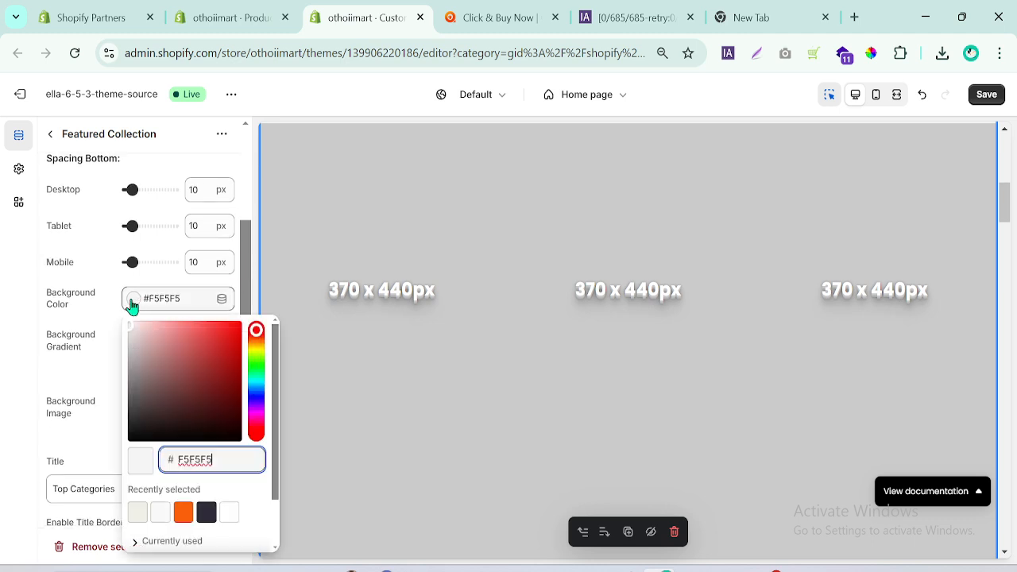
pyautogui.click(139, 513)
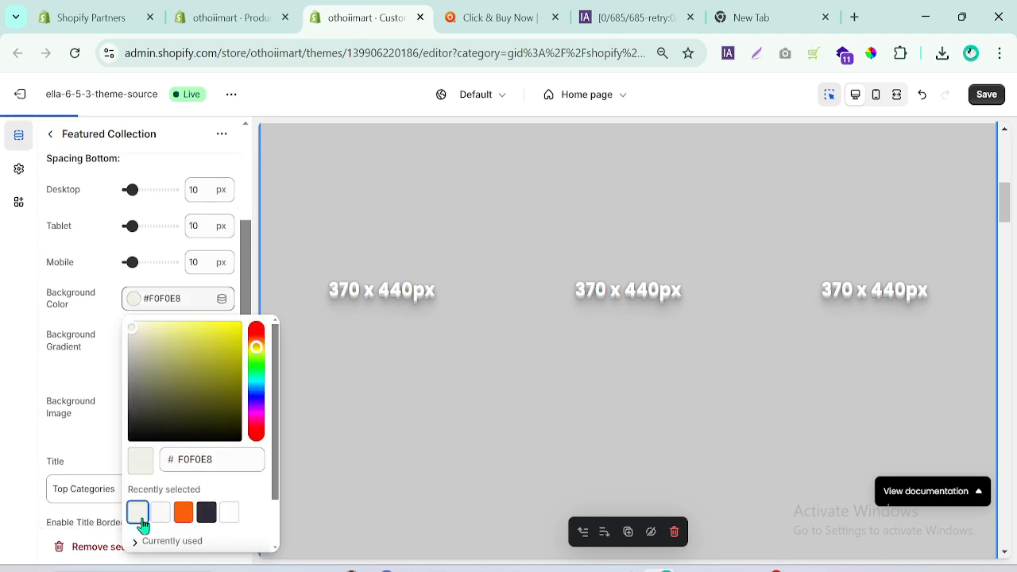
pyautogui.click(16, 354)
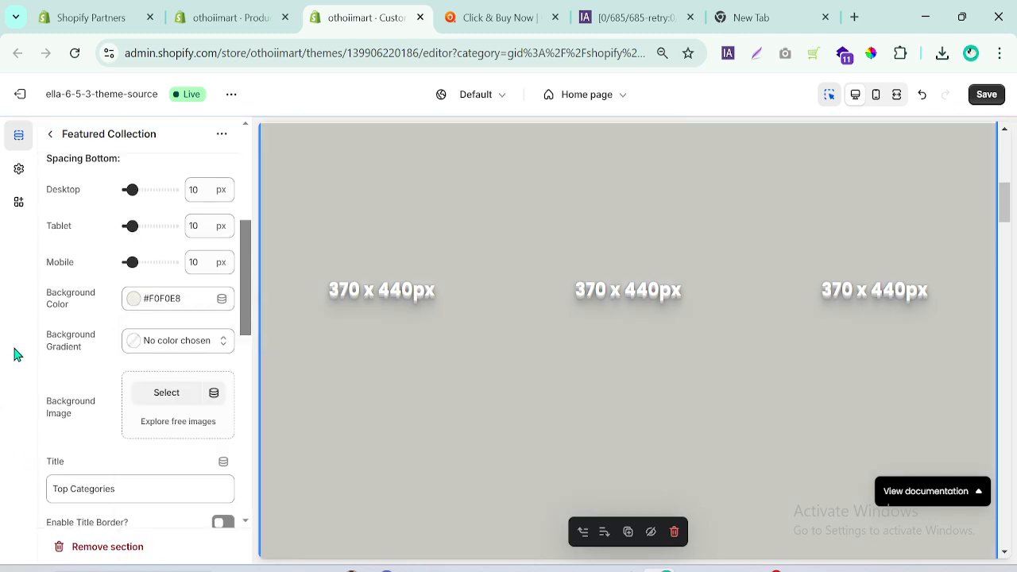
# Switch to the othoimart.com reference page and close the ColorPick eyedropper overlay.
pyautogui.click(514, 12)
pyautogui.click(969, 192)
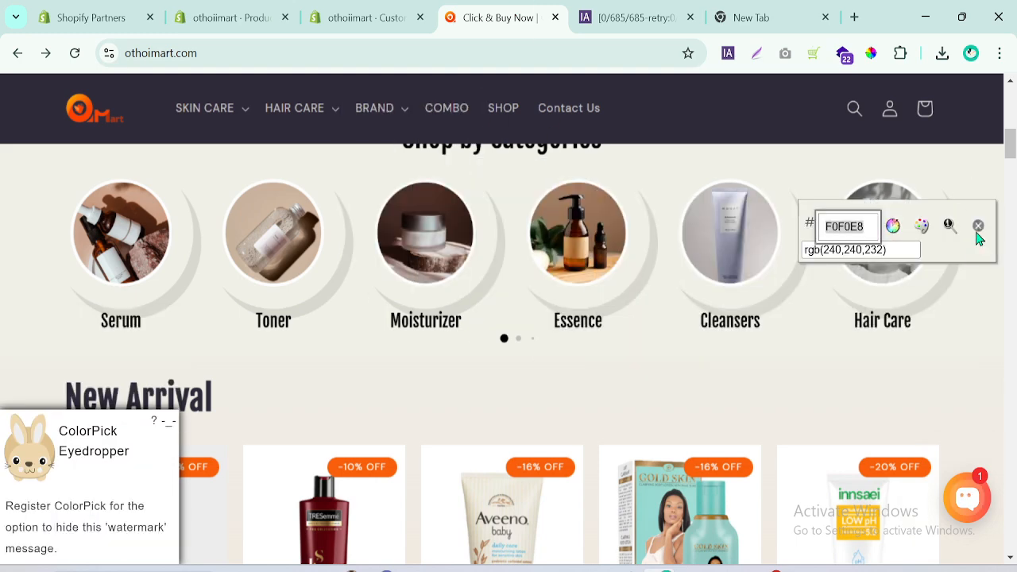
pyautogui.click(979, 227)
# Copy the "Shop by Categories" heading from othoimart.com and use it as the Featured Collection section's title.
pyautogui.scroll(2, 903, 202)
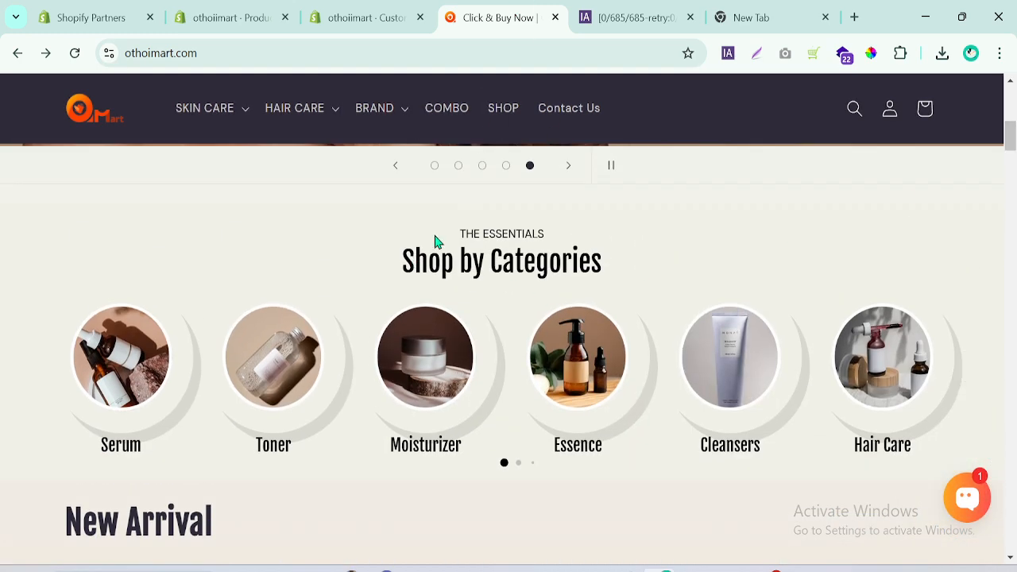
pyautogui.moveTo(386, 262); pyautogui.dragTo(624, 273)
pyautogui.hotkey('ctrl', 'c')
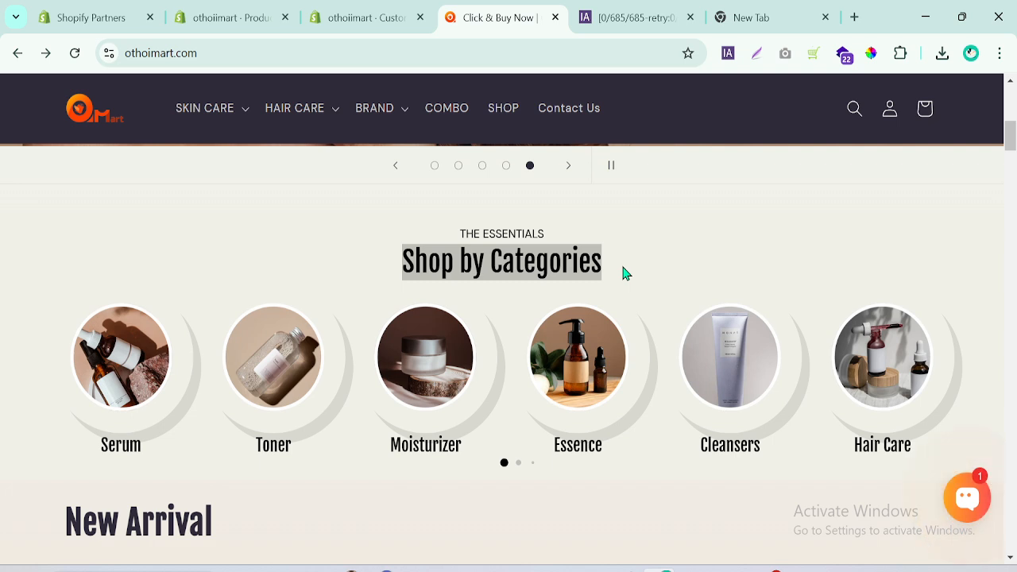
pyautogui.click(377, 10)
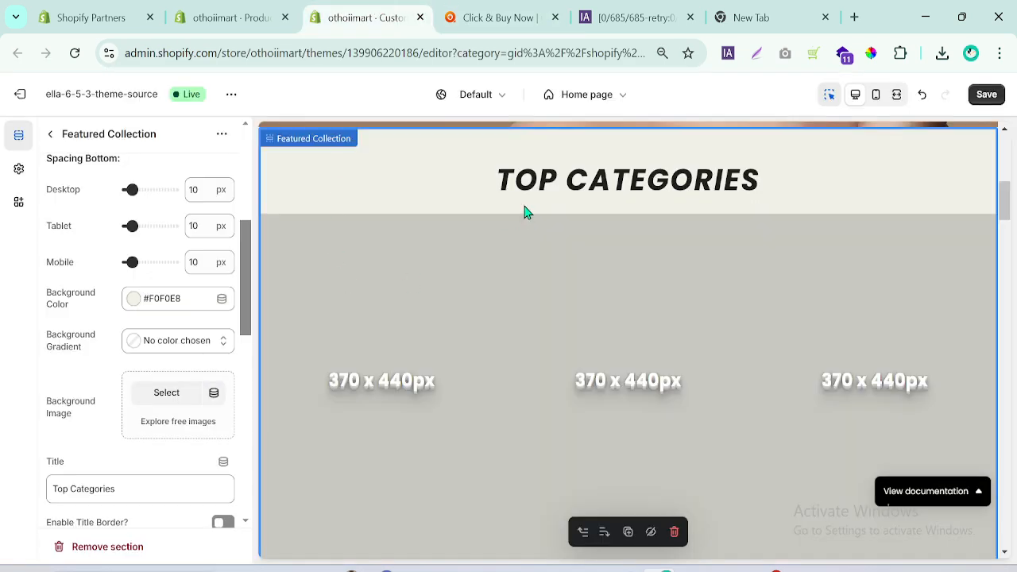
pyautogui.scroll(-1, 262, 308)
pyautogui.scroll(-1, 246, 322)
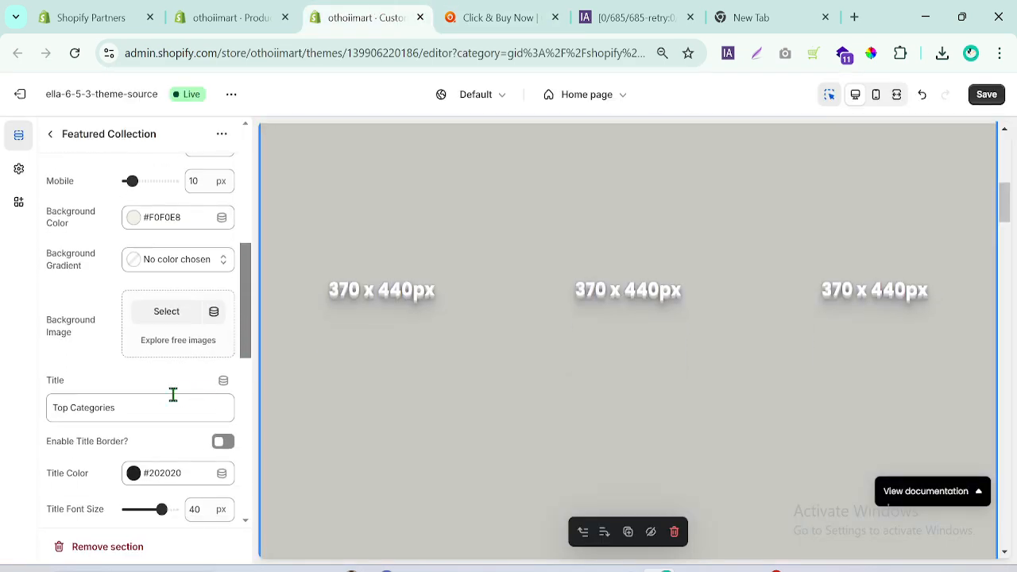
pyautogui.tripleClick(171, 395)
pyautogui.hotkey('ctrl', 'v')
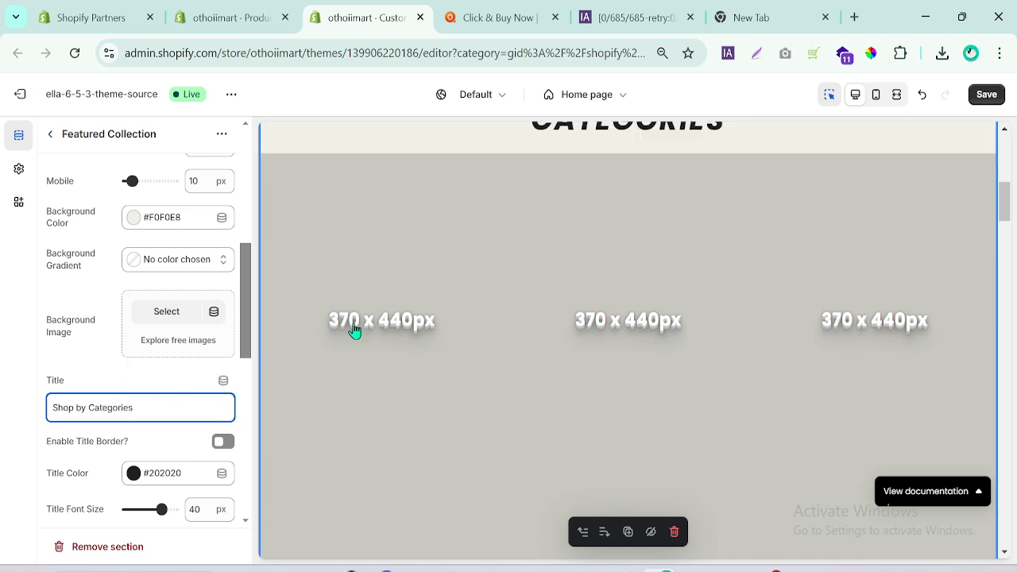
# Set the Featured Collection title font size to 28 px and check the heading in the preview.
pyautogui.moveTo(254, 324)
pyautogui.mouseDown()
pyautogui.moveTo(252, 427)
pyautogui.moveTo(254, 328)
pyautogui.mouseUp()
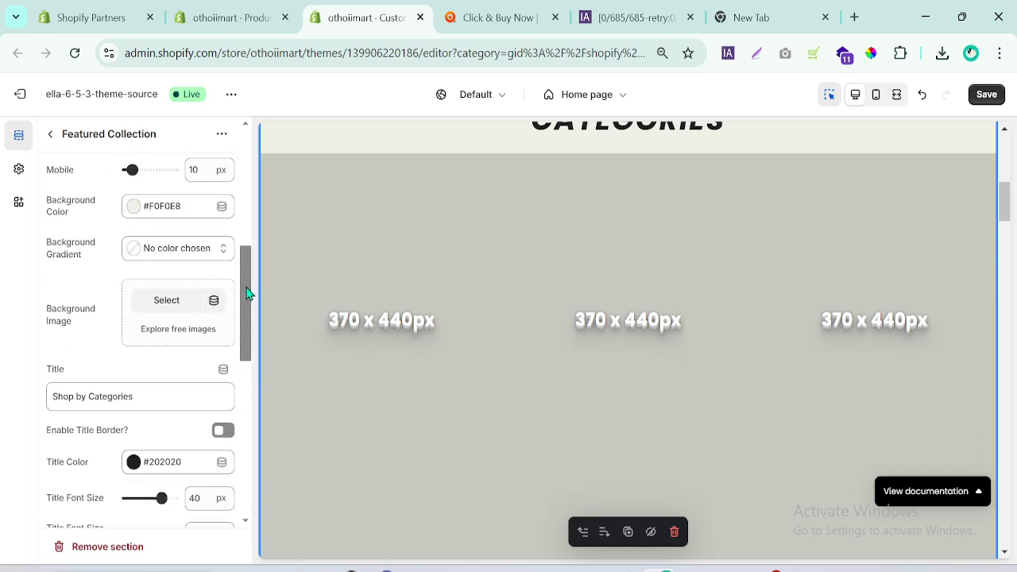
pyautogui.moveTo(1006, 197); pyautogui.dragTo(1006, 187)
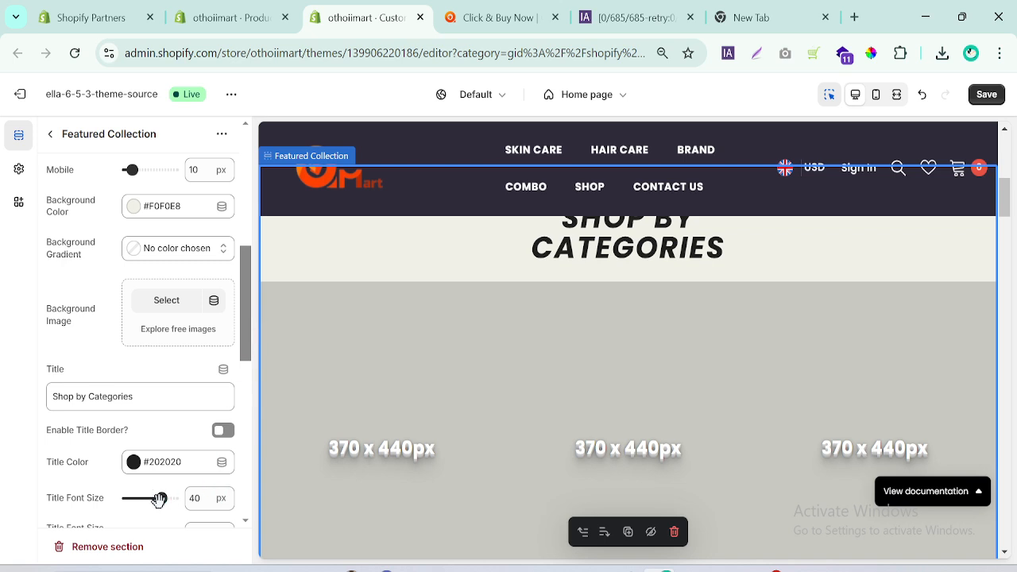
pyautogui.moveTo(249, 356); pyautogui.dragTo(249, 374)
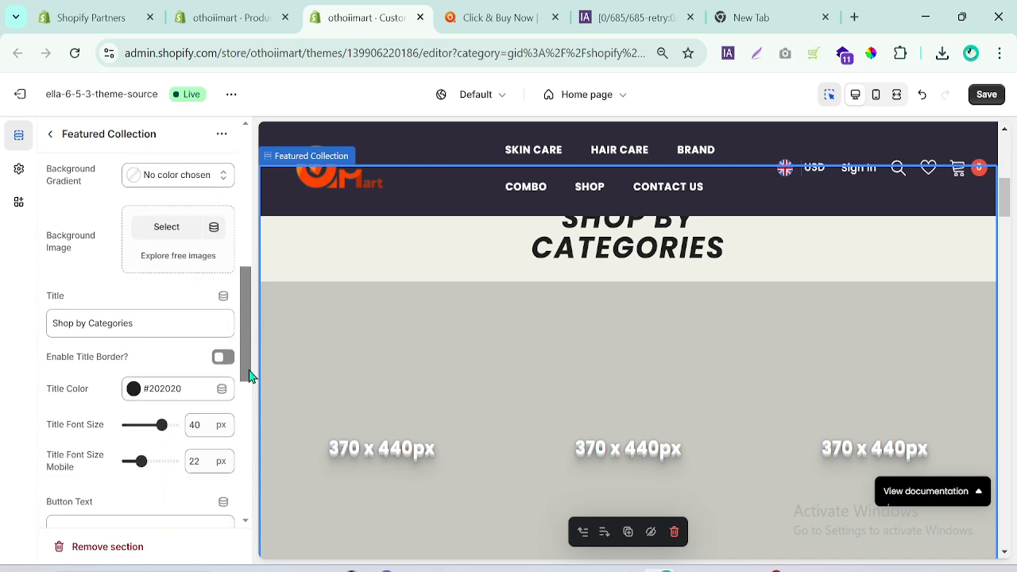
pyautogui.doubleClick(209, 411)
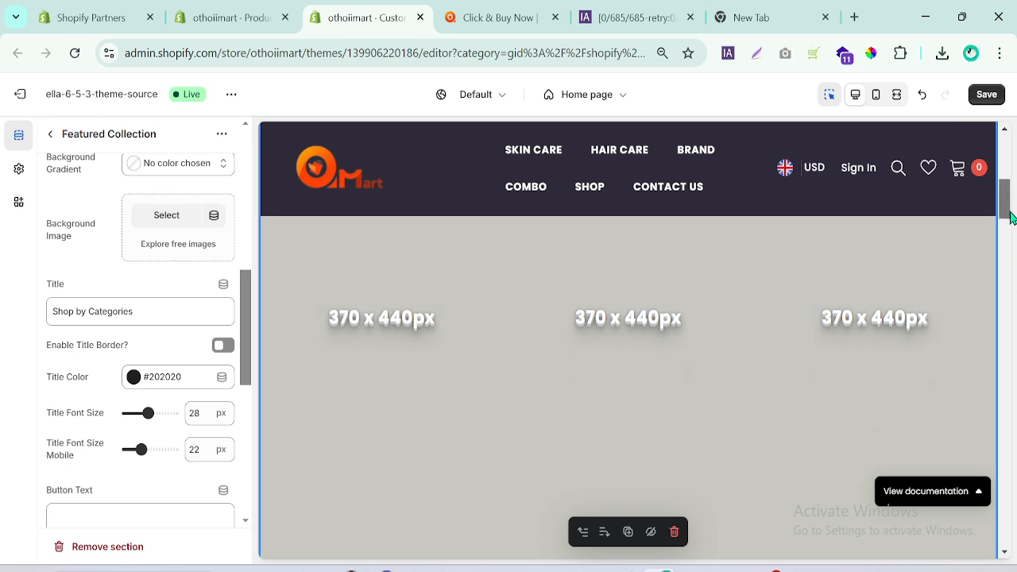
pyautogui.moveTo(1010, 226); pyautogui.dragTo(1011, 204)
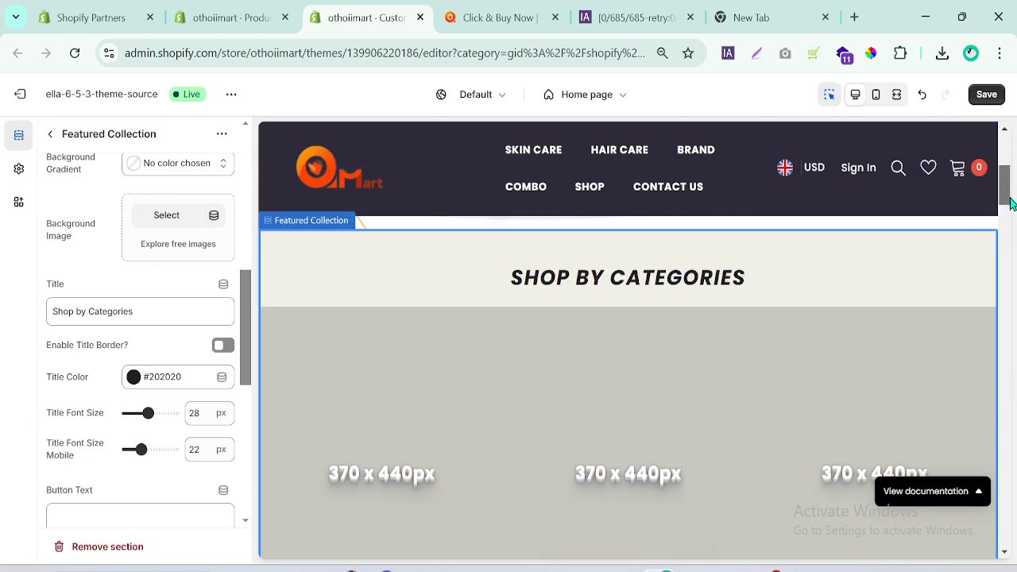
# Compare the heading with othoimart.com and open the settings of the first Collection block in Featured Collection.
pyautogui.click(545, 11)
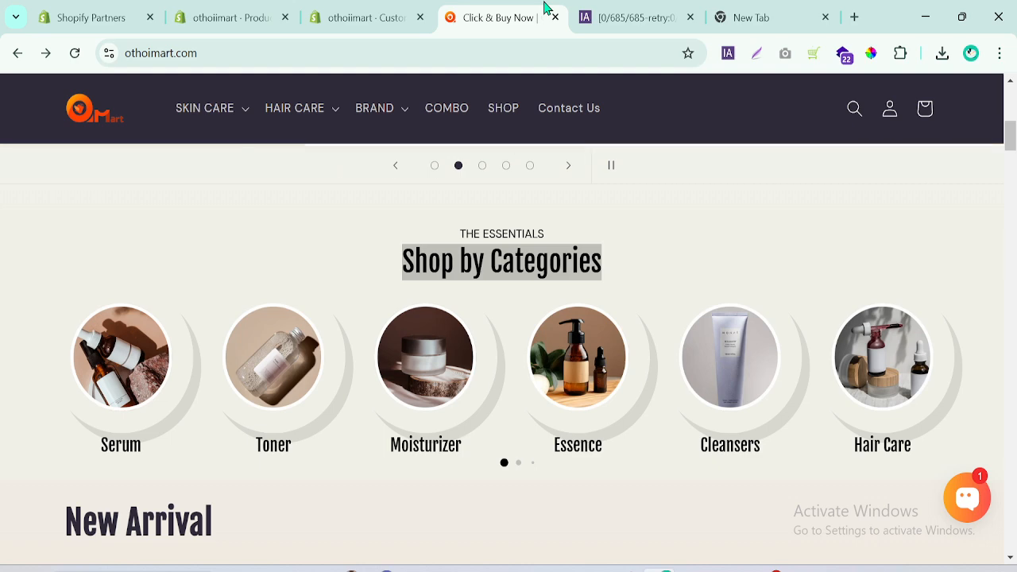
pyautogui.click(310, 255)
pyautogui.click(374, 10)
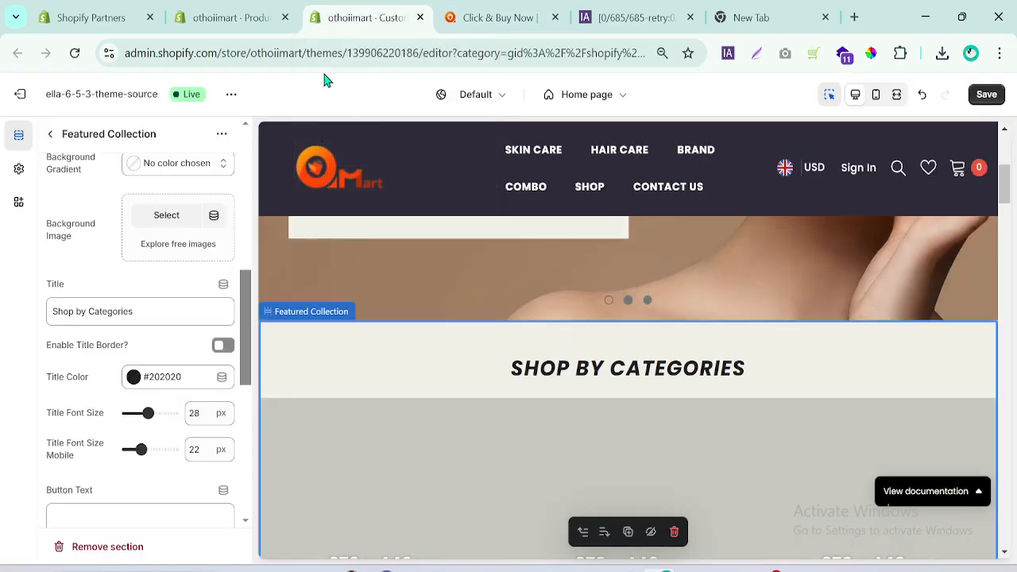
pyautogui.moveTo(251, 351); pyautogui.dragTo(265, 211)
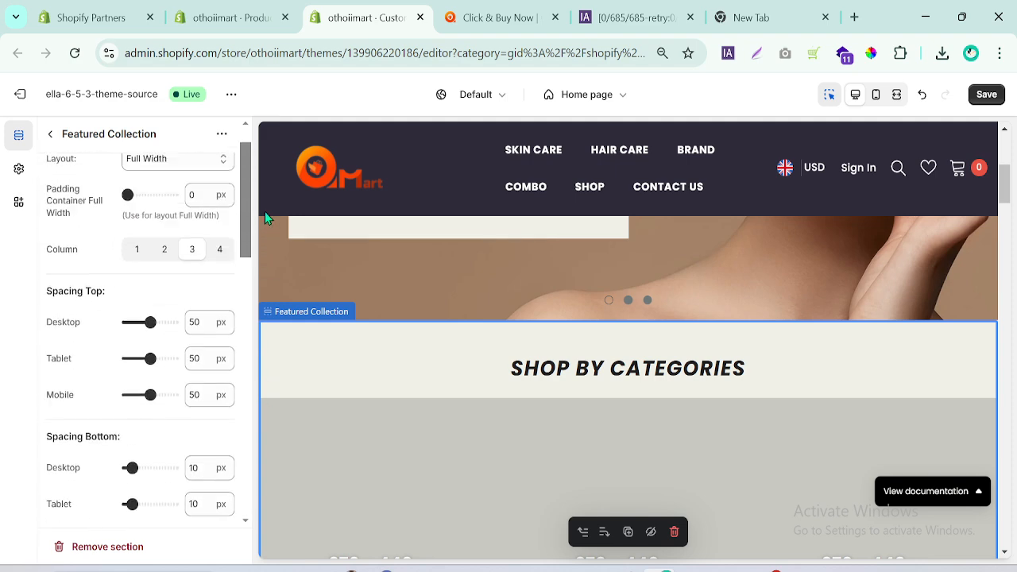
pyautogui.click(49, 137)
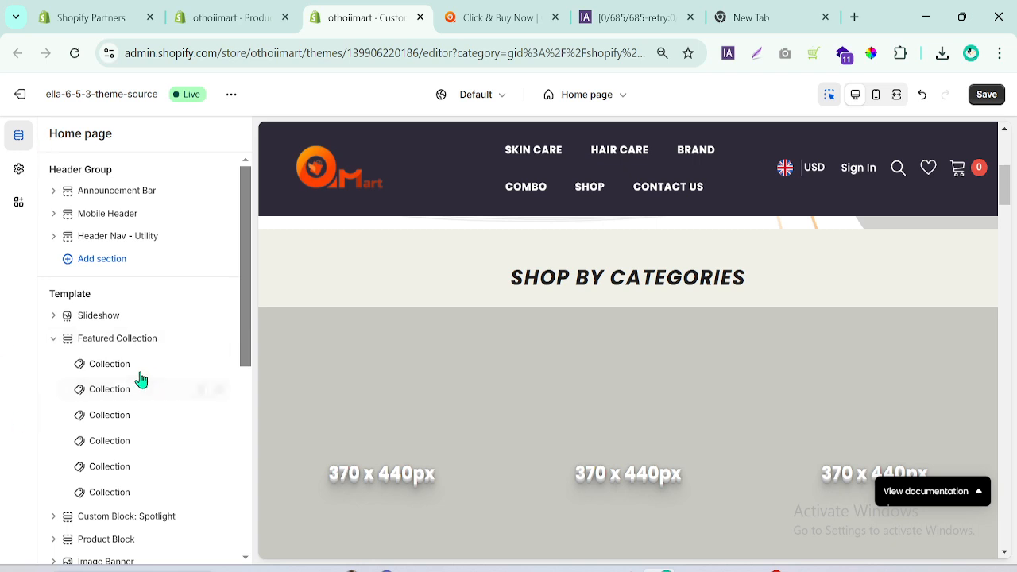
pyautogui.click(115, 366)
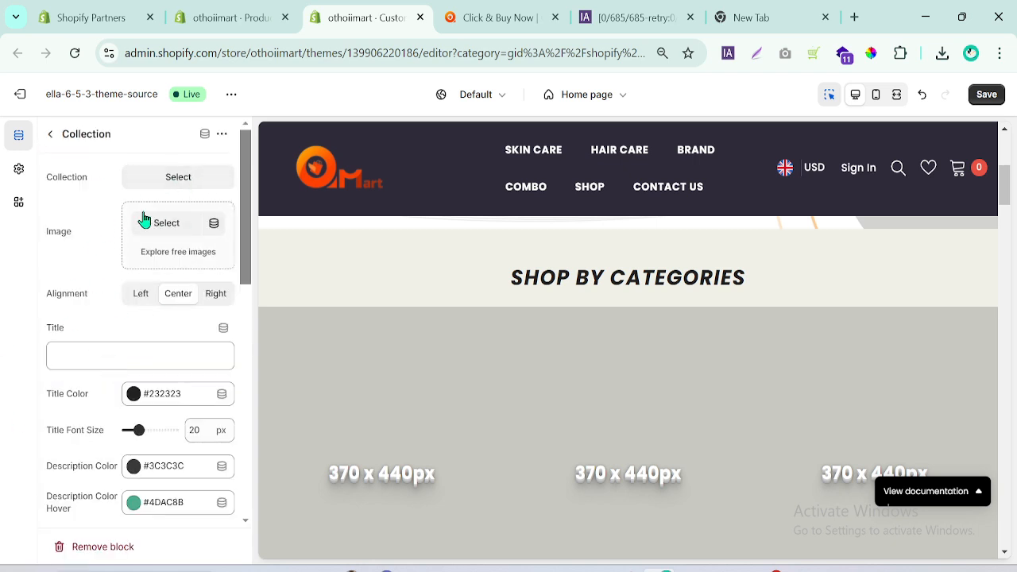
# Check the category images on othoimart.com, switch to the ImageAssistant page and find the circular category images among the extracted images.
pyautogui.click(486, 14)
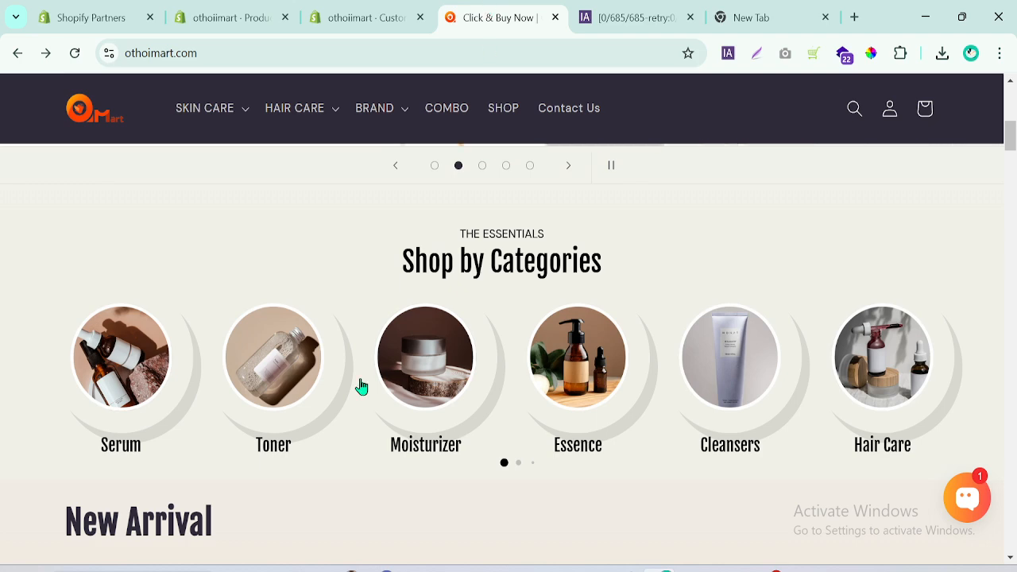
pyautogui.rightClick(129, 357)
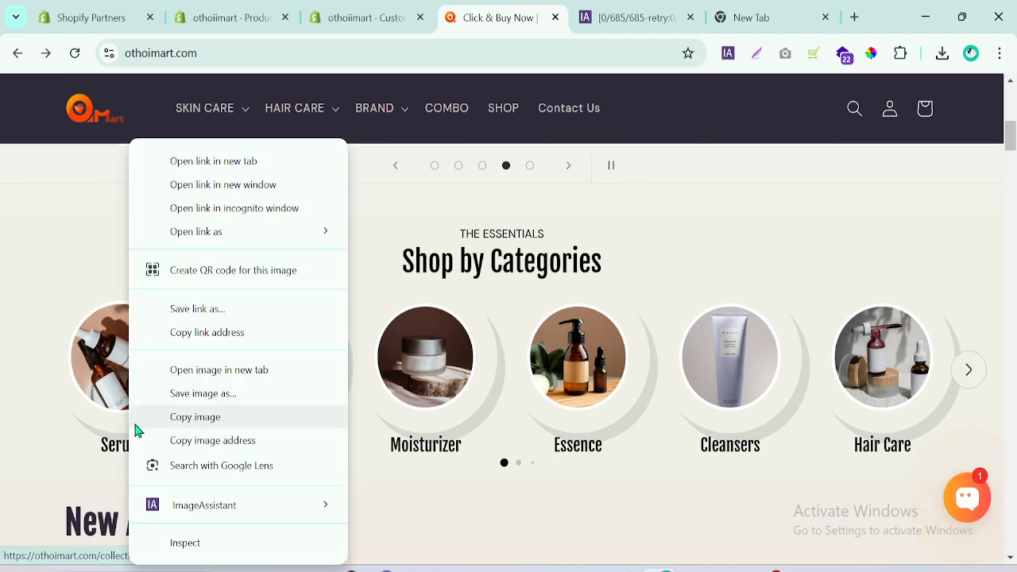
pyautogui.click(634, 18)
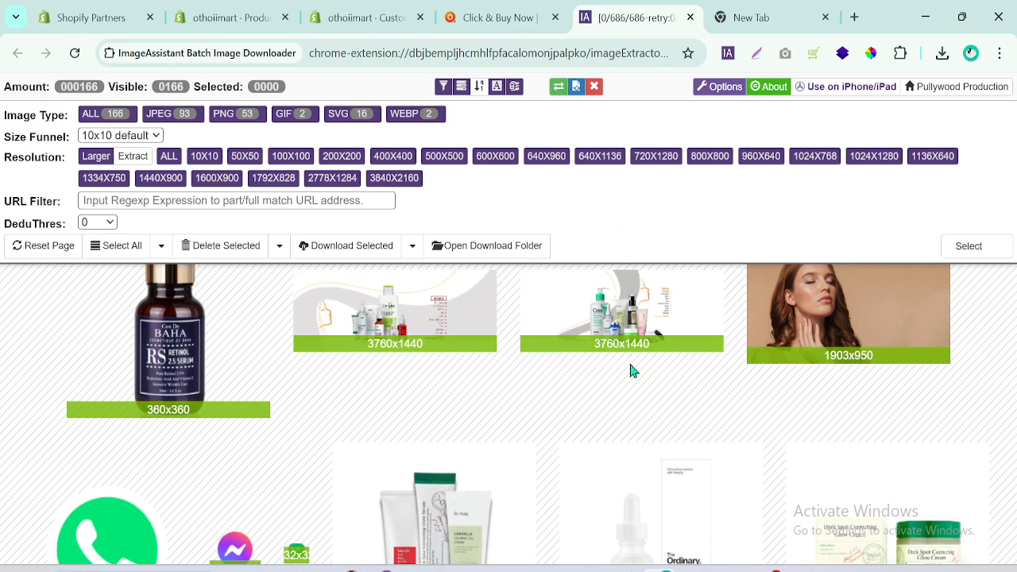
pyautogui.scroll(-4, 630, 370)
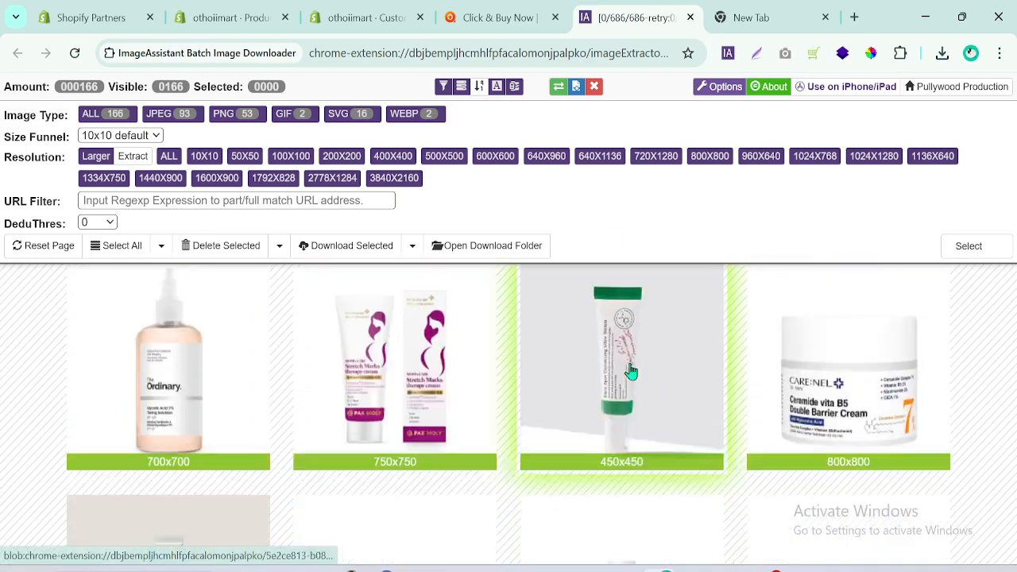
pyautogui.scroll(-4, 630, 370)
pyautogui.scroll(5, 630, 370)
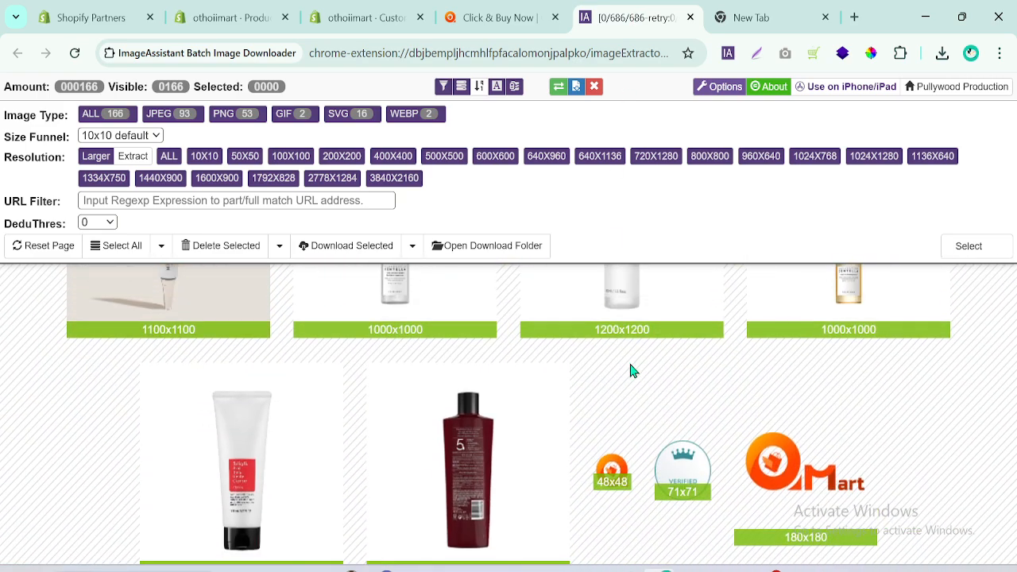
pyautogui.scroll(10, 630, 371)
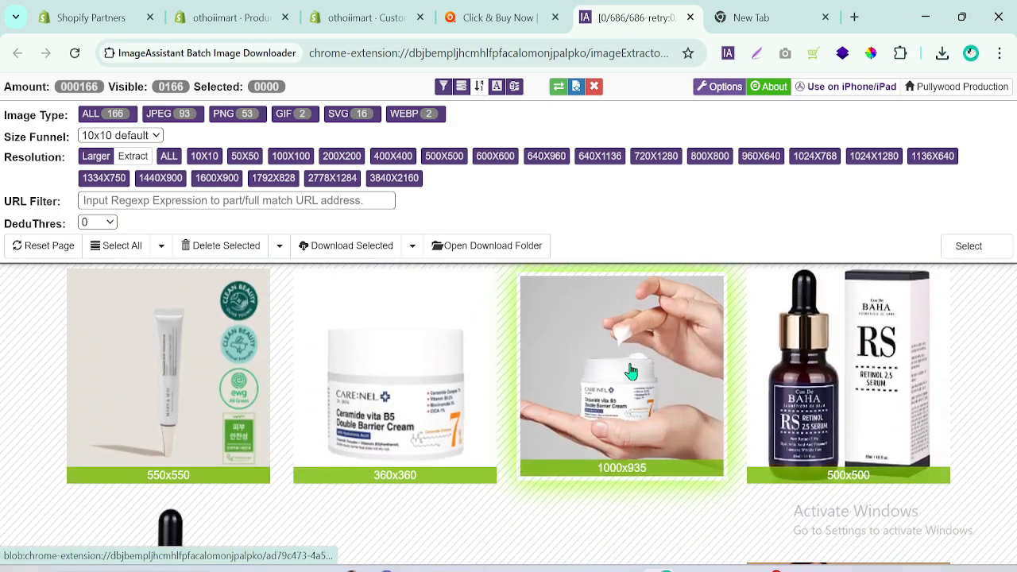
pyautogui.scroll(5, 630, 370)
pyautogui.scroll(5, 630, 370)
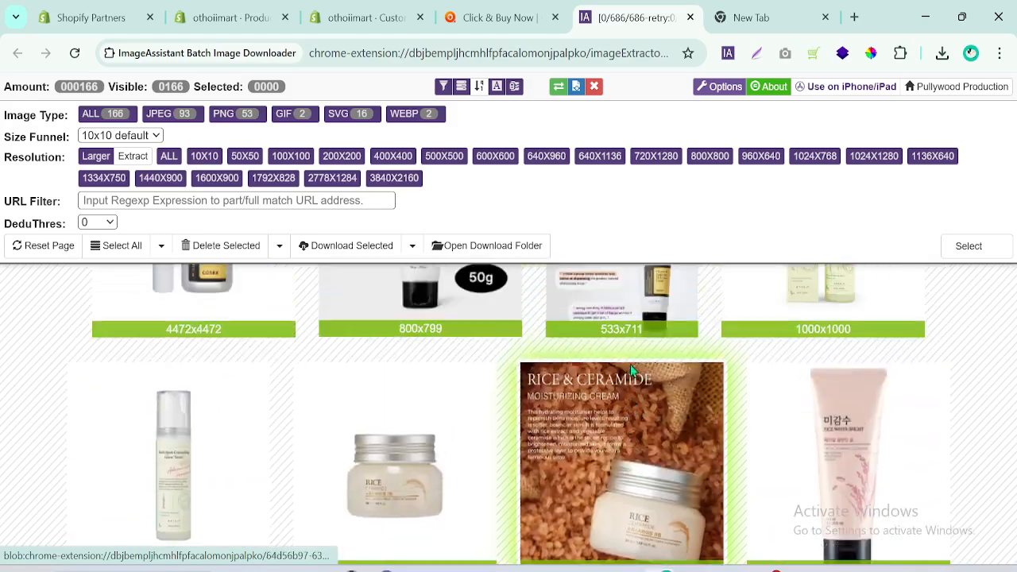
pyautogui.scroll(10, 630, 371)
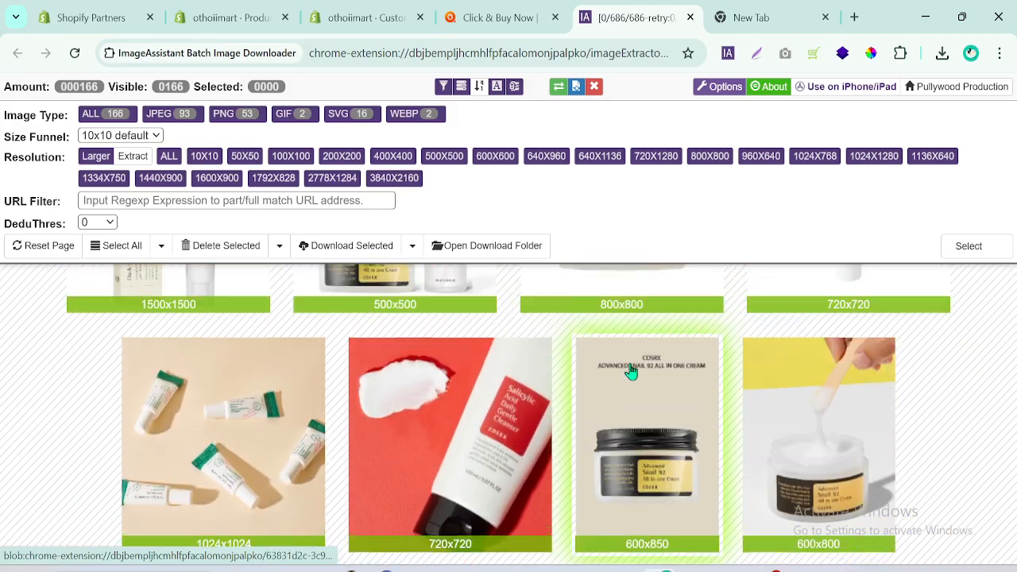
pyautogui.scroll(1, 630, 371)
pyautogui.scroll(12, 633, 371)
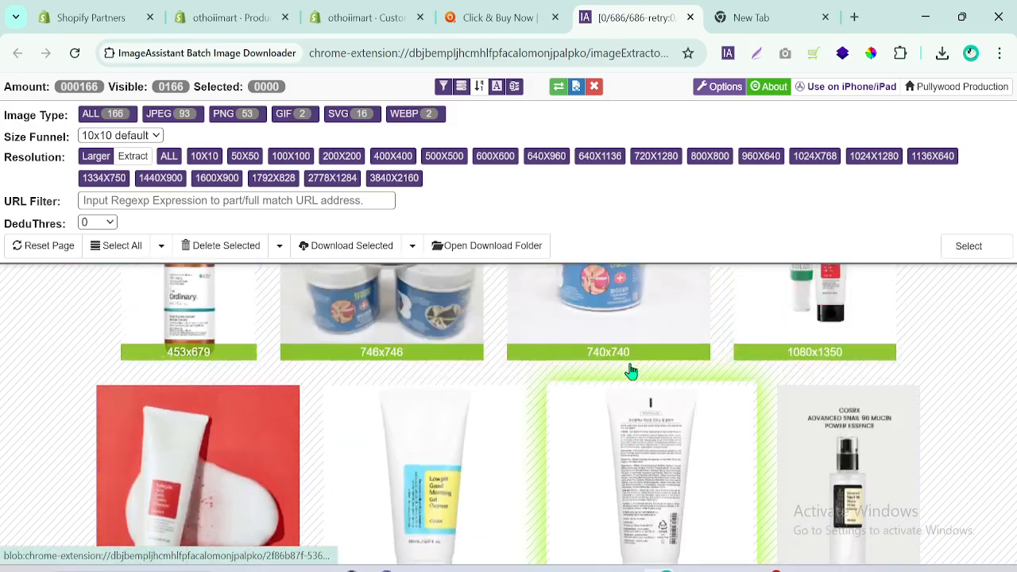
pyautogui.scroll(-5, 631, 372)
pyautogui.scroll(-10, 631, 371)
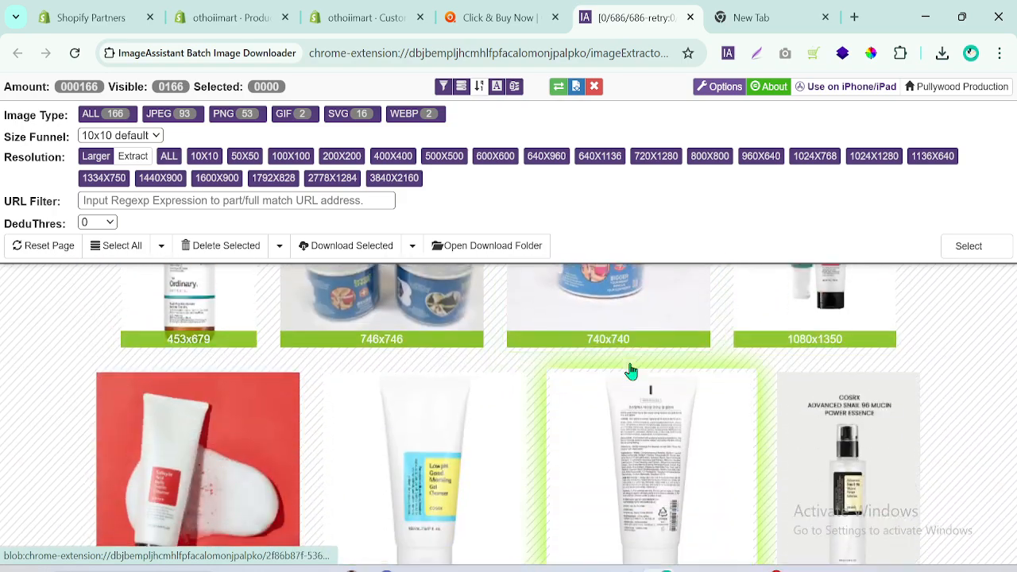
pyautogui.scroll(-10, 631, 371)
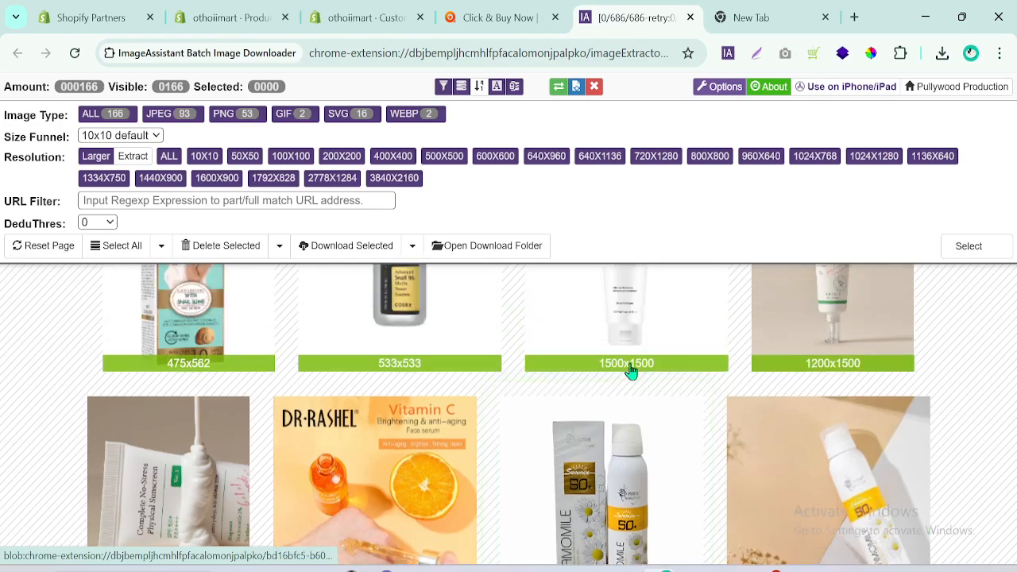
pyautogui.scroll(-1, 631, 371)
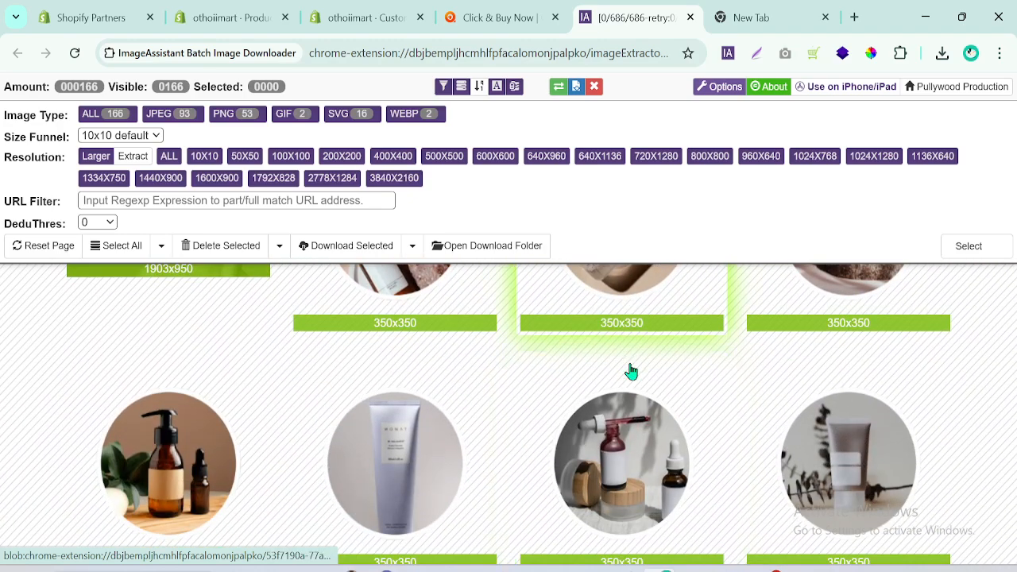
# Save the circular 350x350 images of the amber pump bottle, the lavender tube and the dropper bottles from ImageAssistant.
pyautogui.rightClick(195, 459)
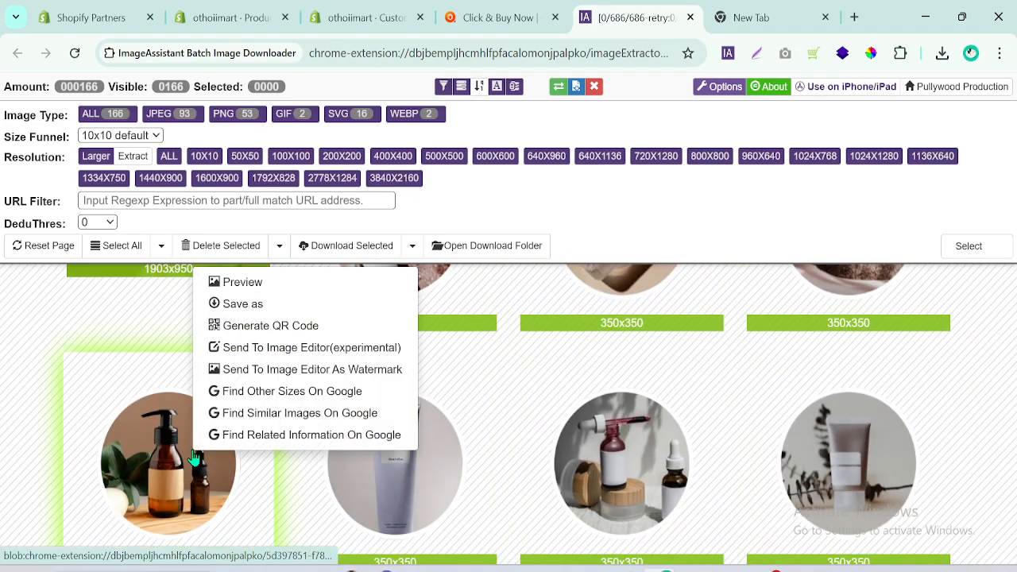
pyautogui.click(213, 303)
pyautogui.rightClick(391, 433)
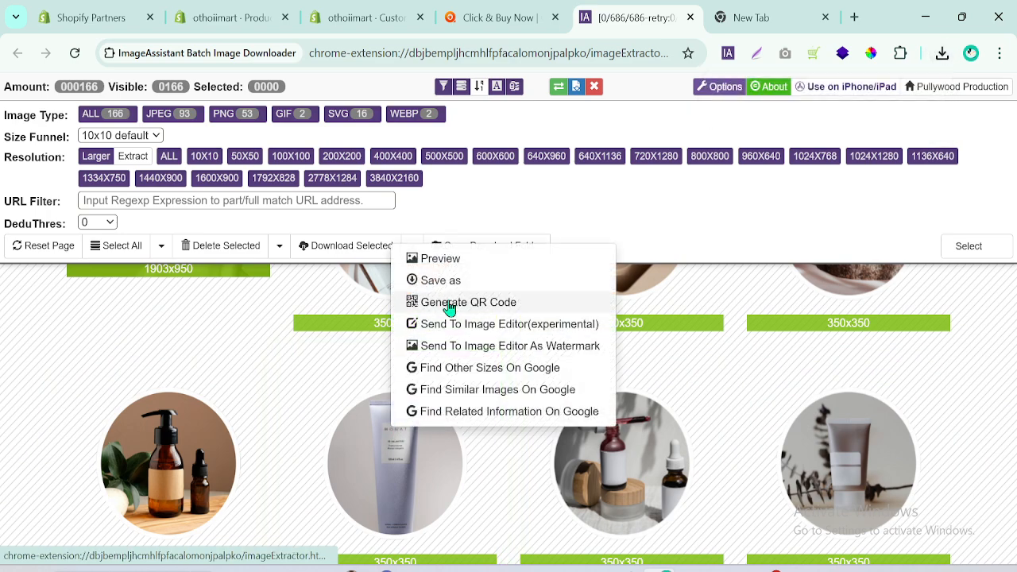
pyautogui.click(445, 279)
pyautogui.rightClick(604, 449)
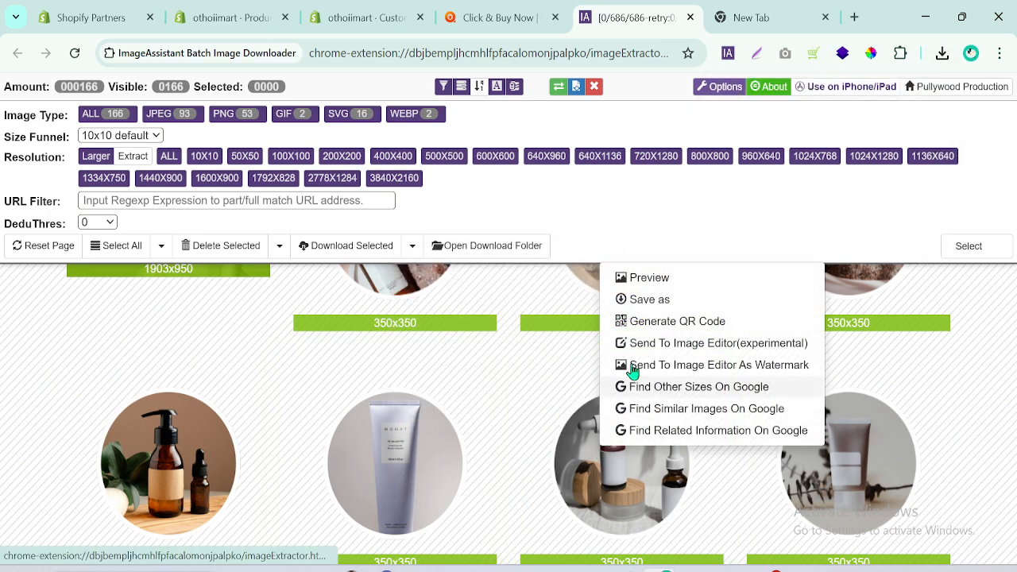
pyautogui.click(659, 300)
# Save the circular 350x350 image of the grey-brown tube with dried branches, closing its preview.
pyautogui.rightClick(833, 482)
pyautogui.click(653, 302)
pyautogui.click(673, 322)
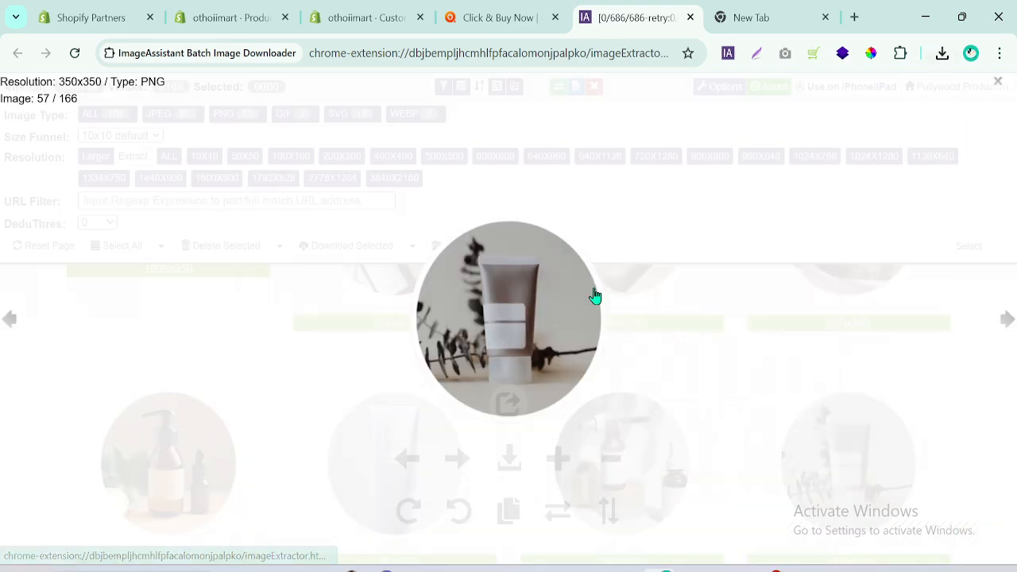
pyautogui.click(1000, 83)
pyautogui.rightClick(835, 451)
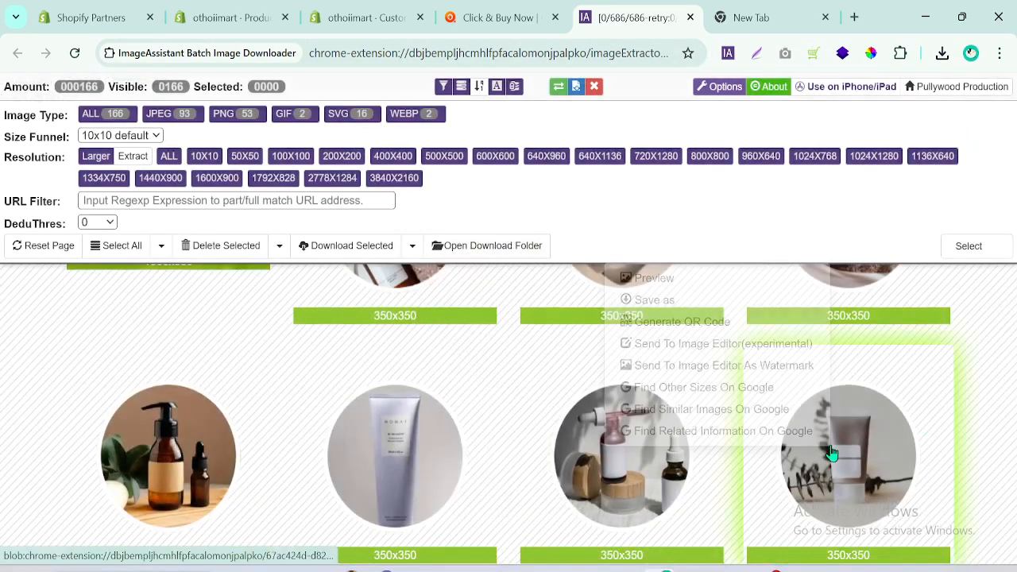
pyautogui.click(665, 308)
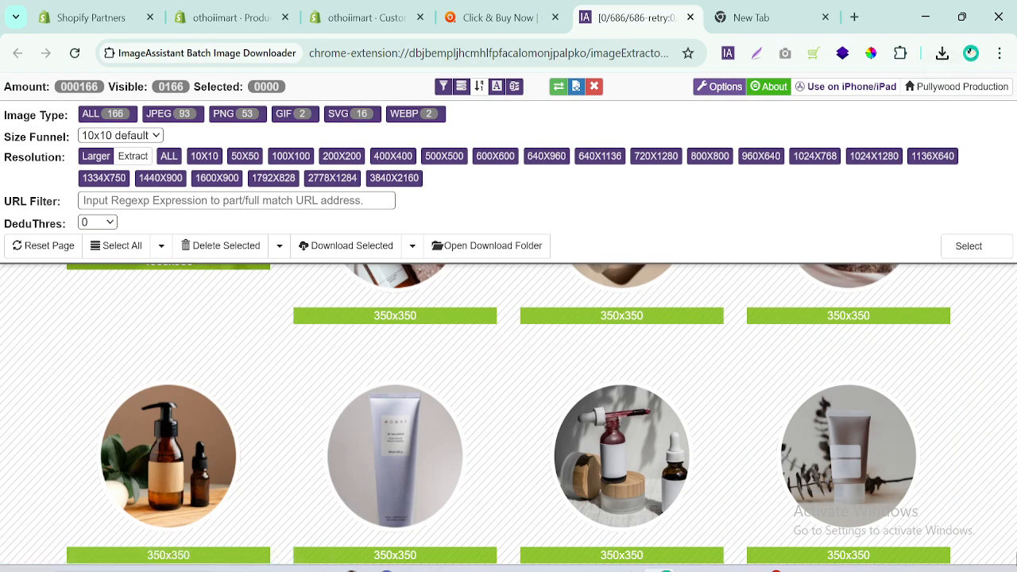
# Save the circular Serum and Toner images, compare with the categories on othoimart.com and return to the Shopify theme editor.
pyautogui.scroll(2, 910, 517)
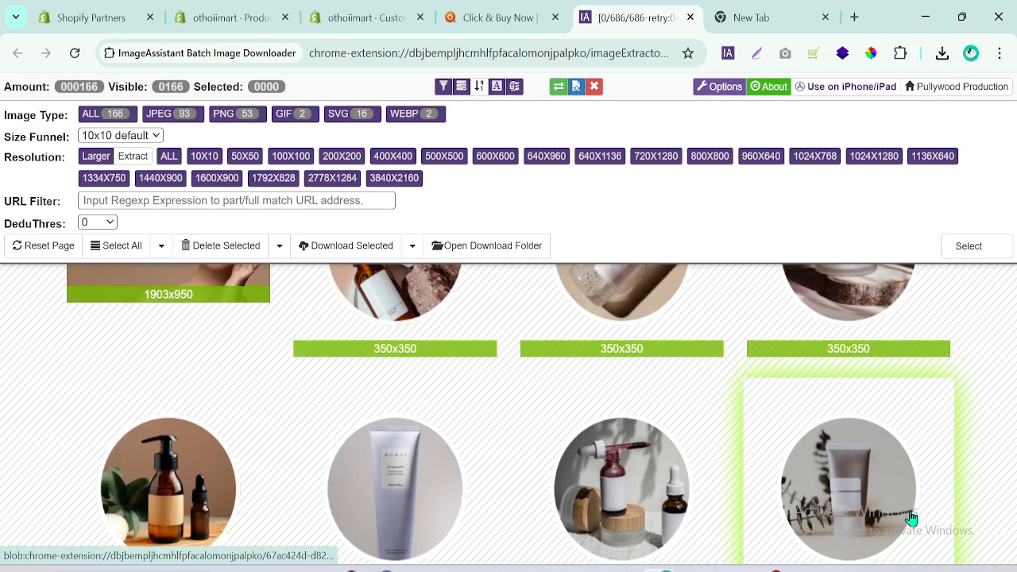
pyautogui.rightClick(382, 382)
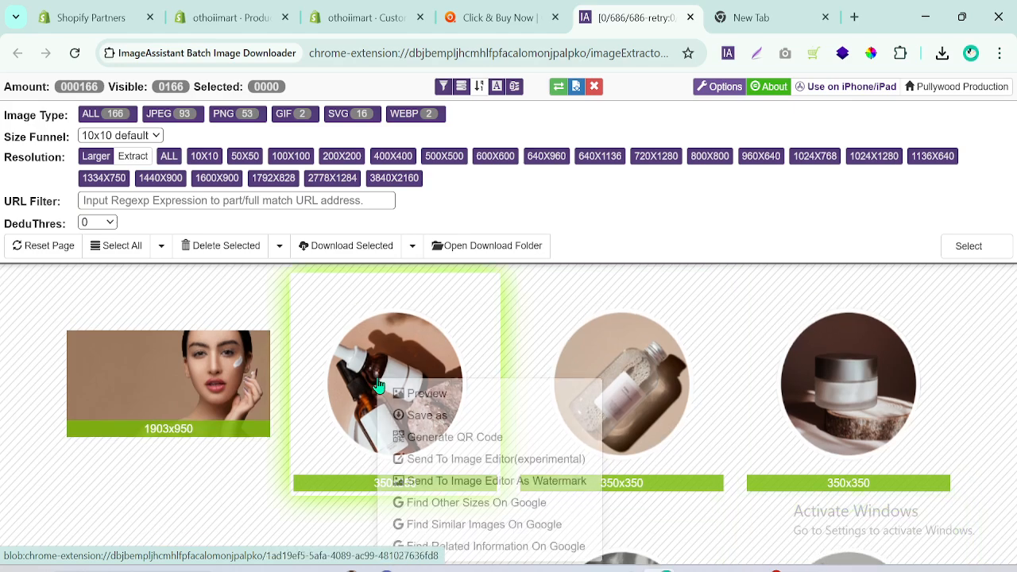
pyautogui.click(426, 416)
pyautogui.rightClick(613, 390)
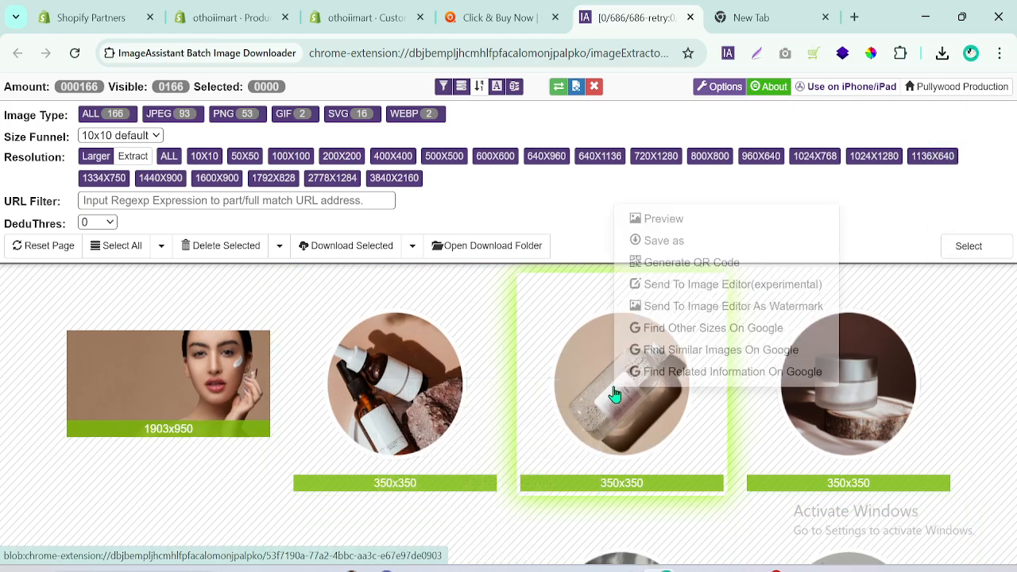
pyautogui.click(662, 242)
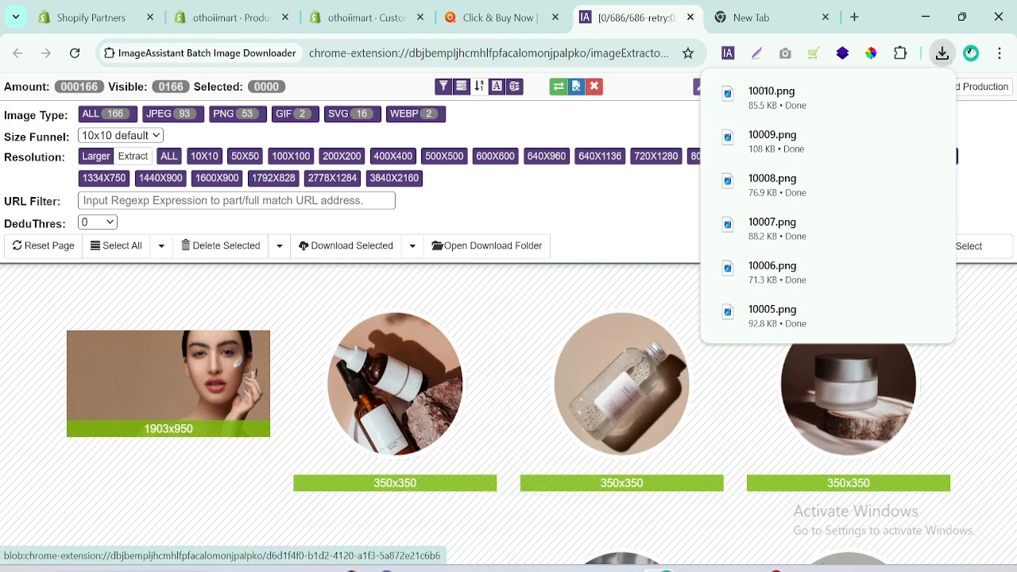
pyautogui.click(481, 10)
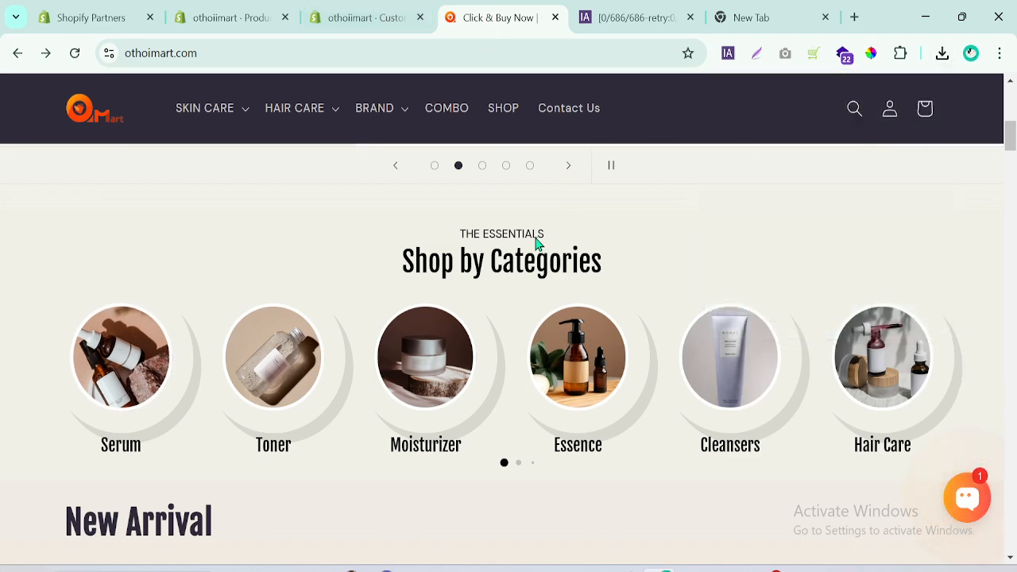
pyautogui.click(366, 7)
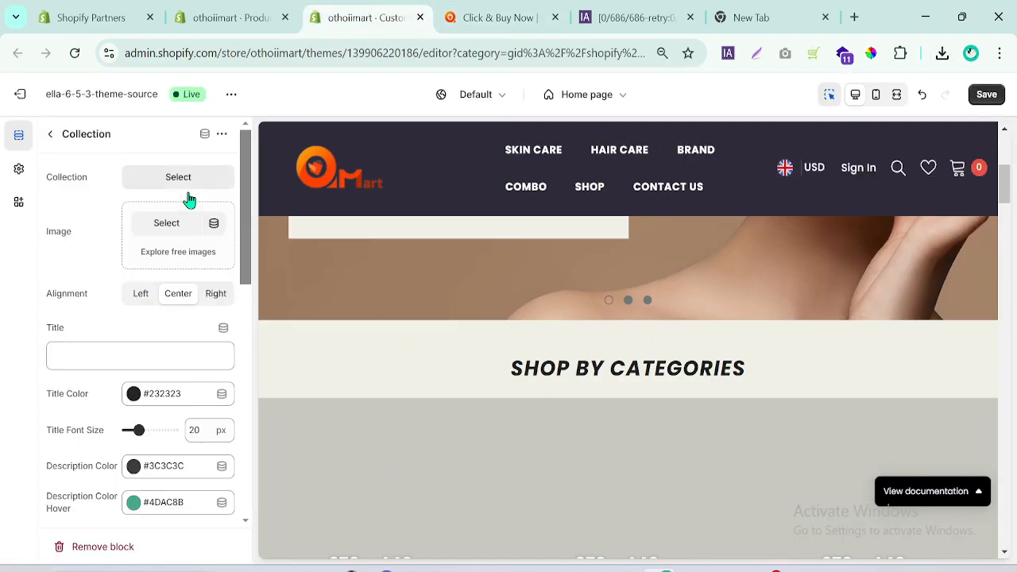
pyautogui.click(166, 226)
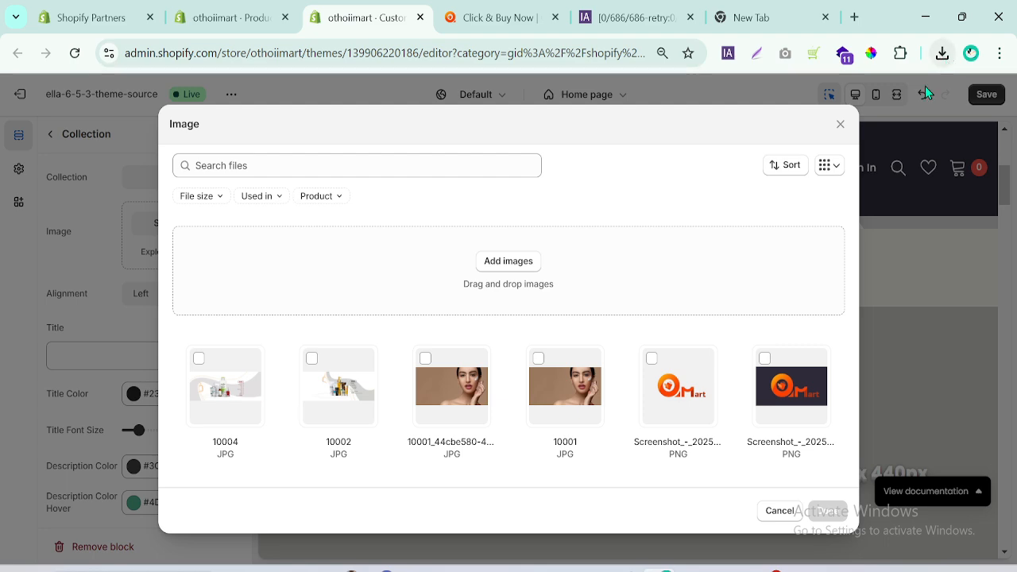
pyautogui.click(500, 262)
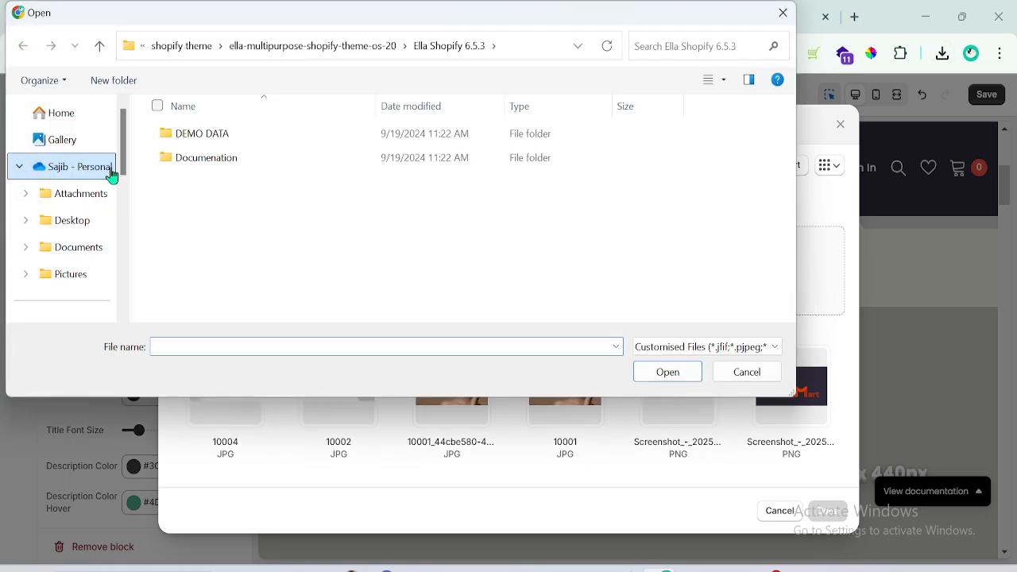
pyautogui.moveTo(125, 165); pyautogui.dragTo(126, 198)
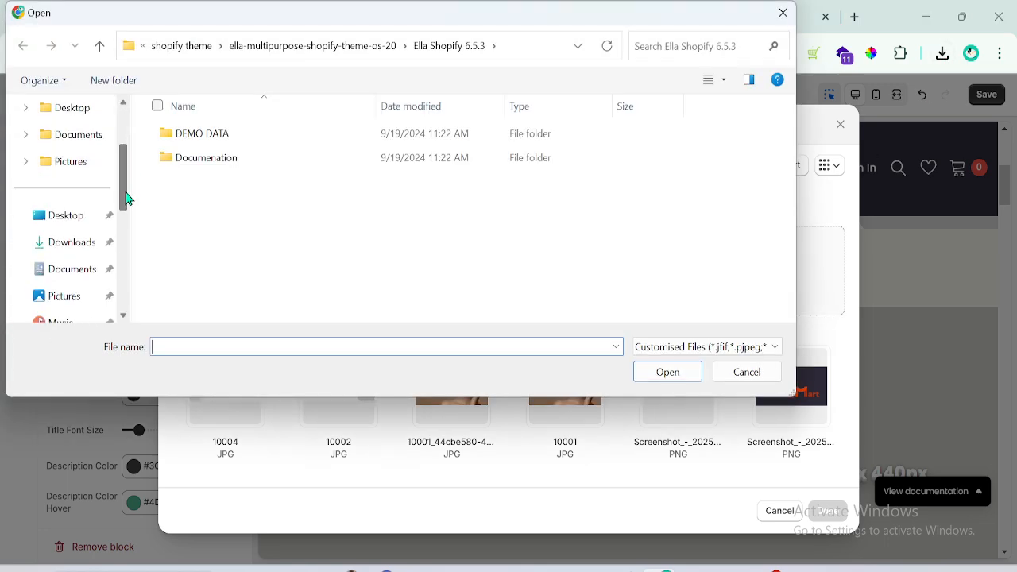
pyautogui.click(70, 247)
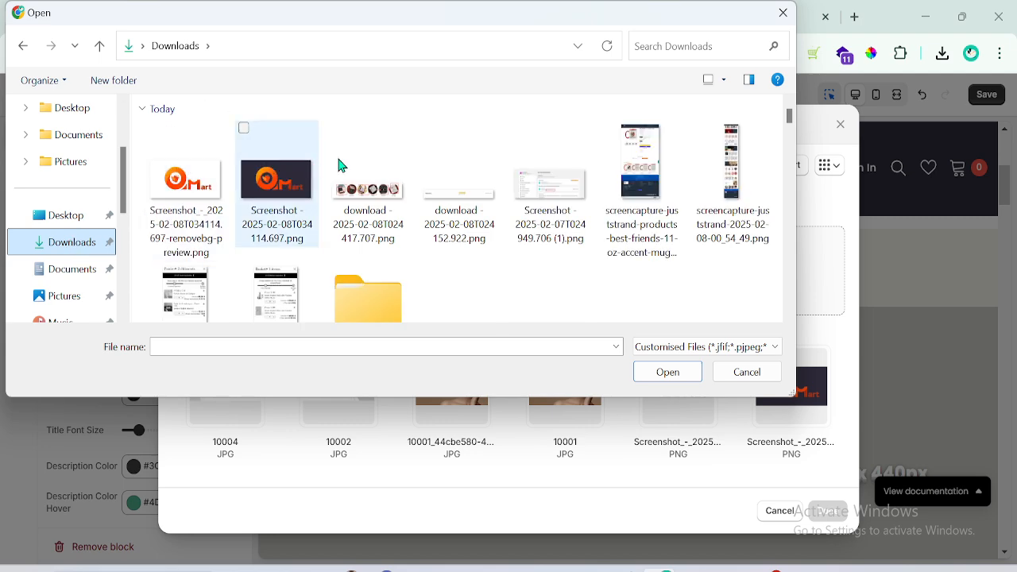
pyautogui.click(745, 372)
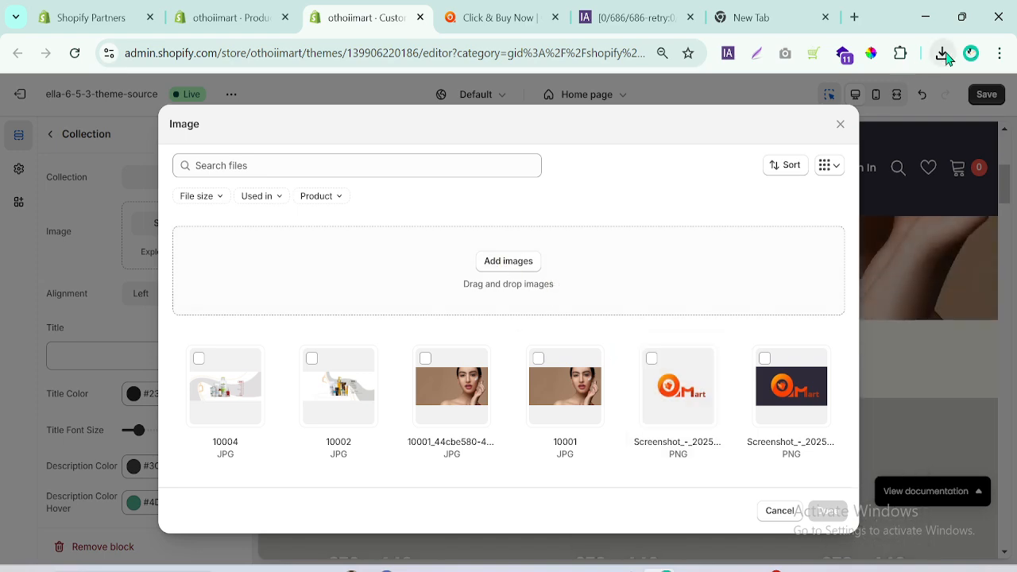
pyautogui.click(780, 511)
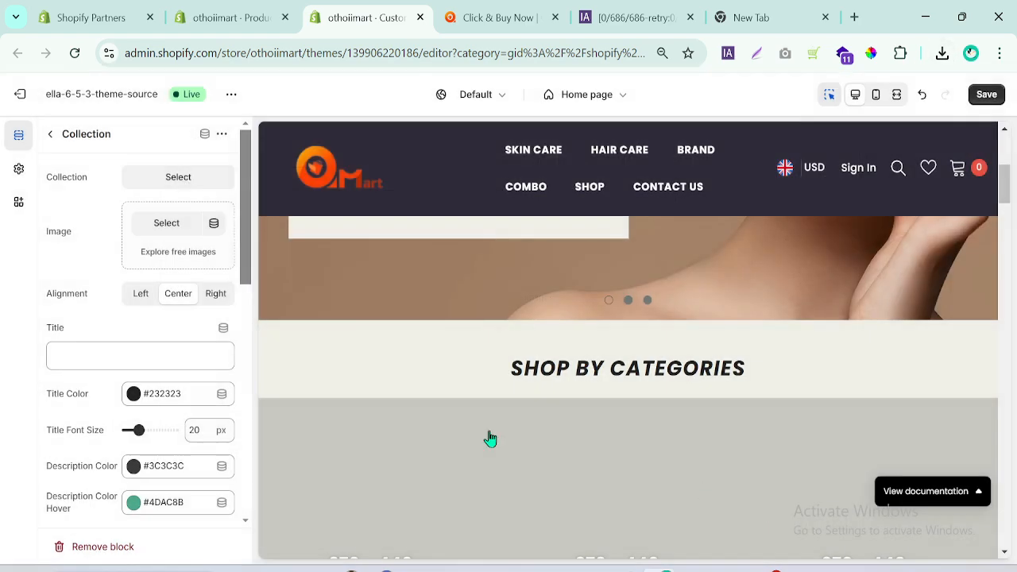
# Add the downloaded 10010.png as the image of the first Collection block from the browser's recent downloads.
pyautogui.click(946, 54)
pyautogui.moveTo(752, 136); pyautogui.dragTo(143, 228)
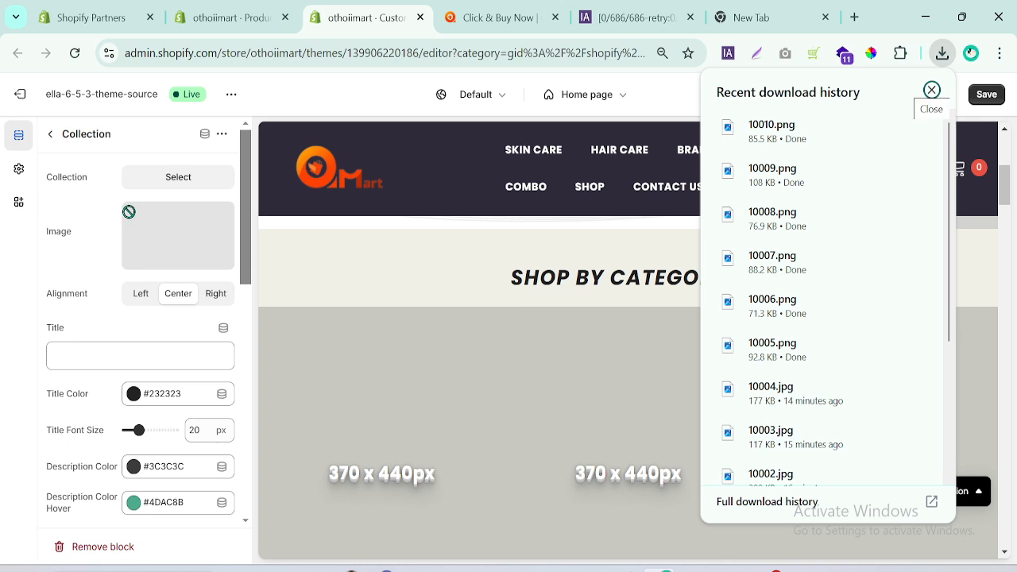
pyautogui.moveTo(128, 211); pyautogui.dragTo(129, 212)
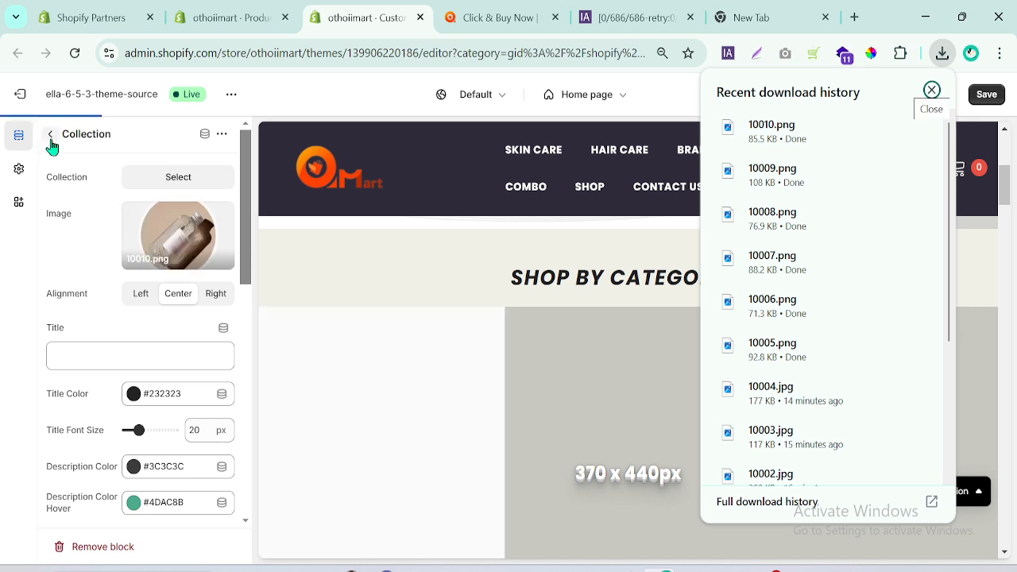
# Open the second Collection block of Featured Collection and add the downloaded 10009.png as its image.
pyautogui.click(49, 137)
pyautogui.click(114, 392)
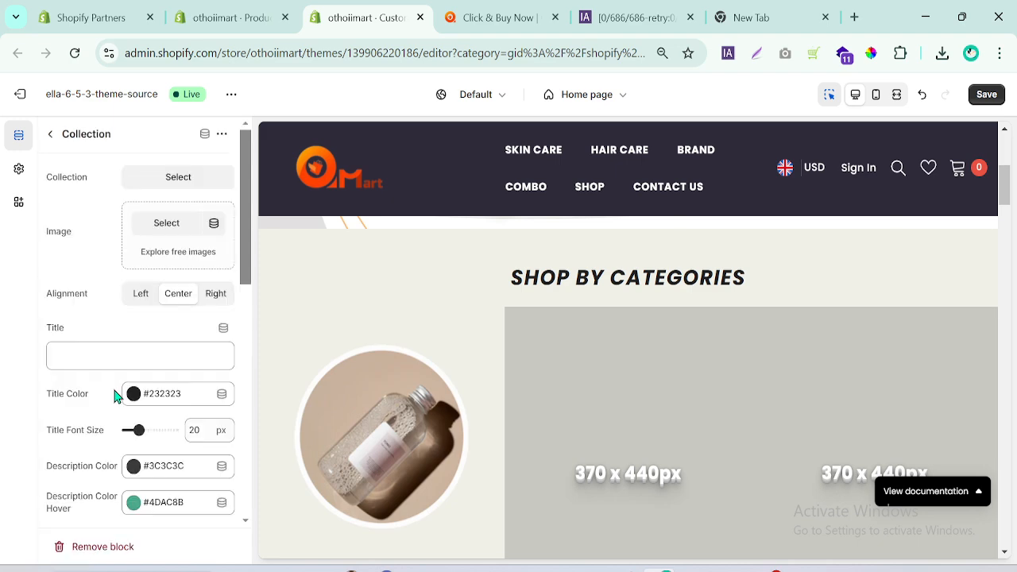
pyautogui.click(944, 54)
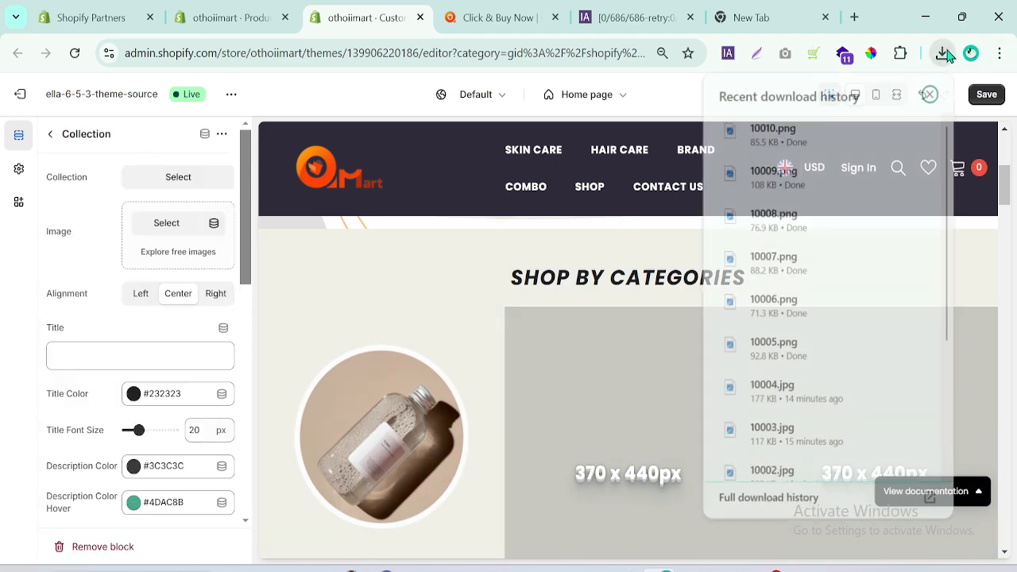
pyautogui.moveTo(783, 170); pyautogui.dragTo(225, 217)
pyautogui.moveTo(163, 227); pyautogui.dragTo(163, 226)
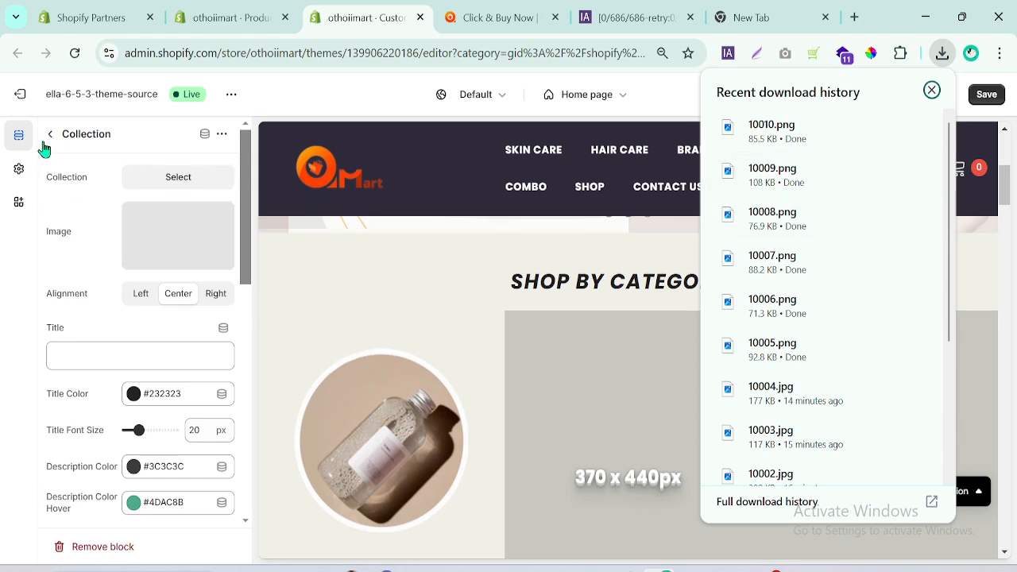
# Open the third Collection block of Featured Collection and add the downloaded 10008.png as its image.
pyautogui.click(48, 136)
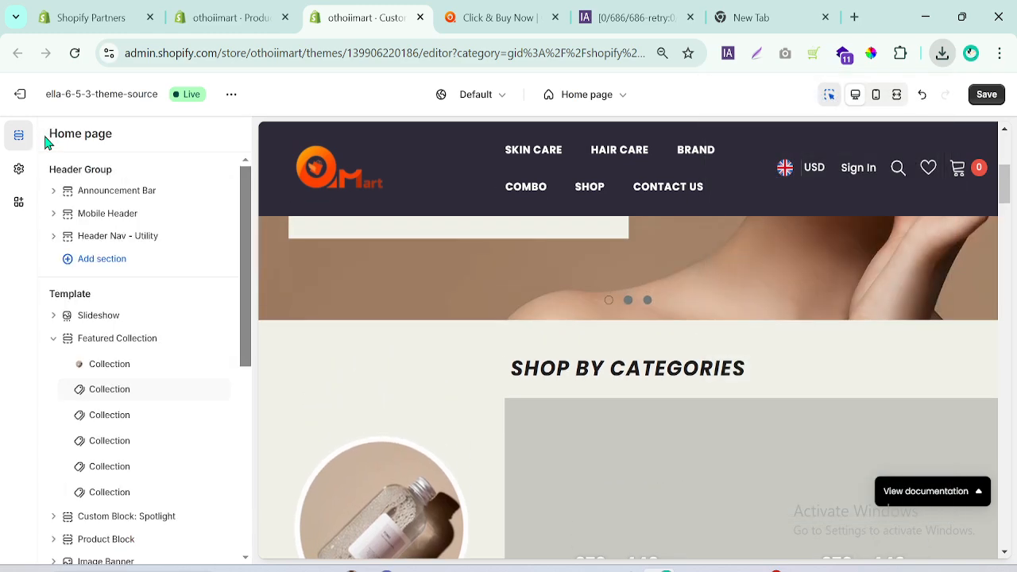
pyautogui.click(109, 416)
pyautogui.click(942, 53)
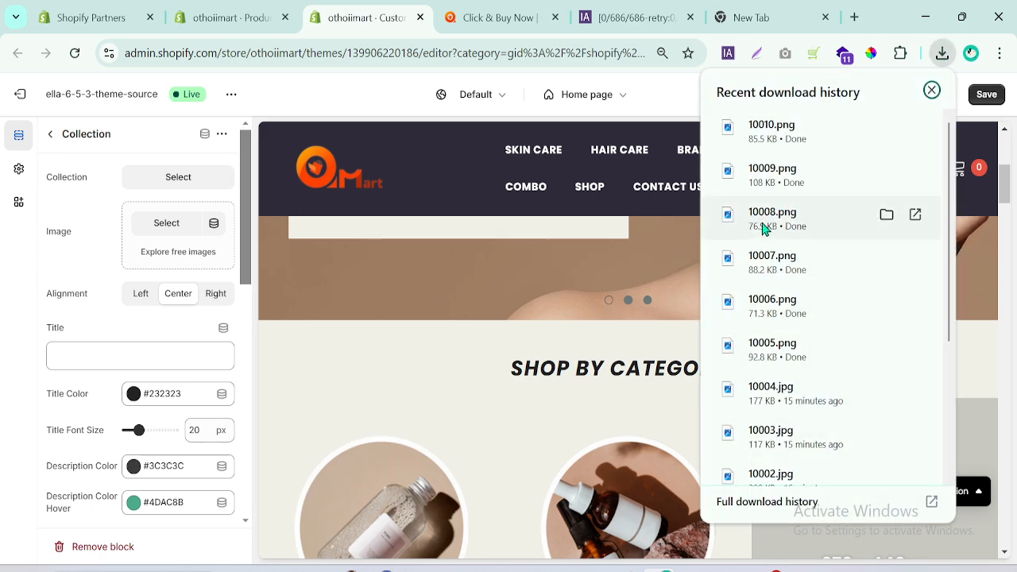
pyautogui.moveTo(765, 228); pyautogui.dragTo(170, 288)
pyautogui.moveTo(151, 231); pyautogui.dragTo(150, 230)
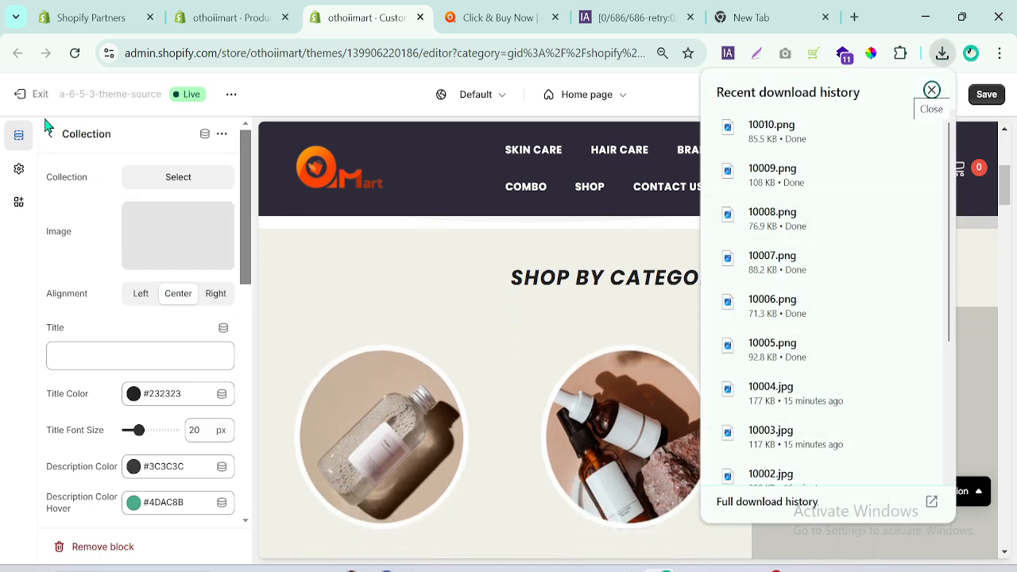
pyautogui.click(49, 133)
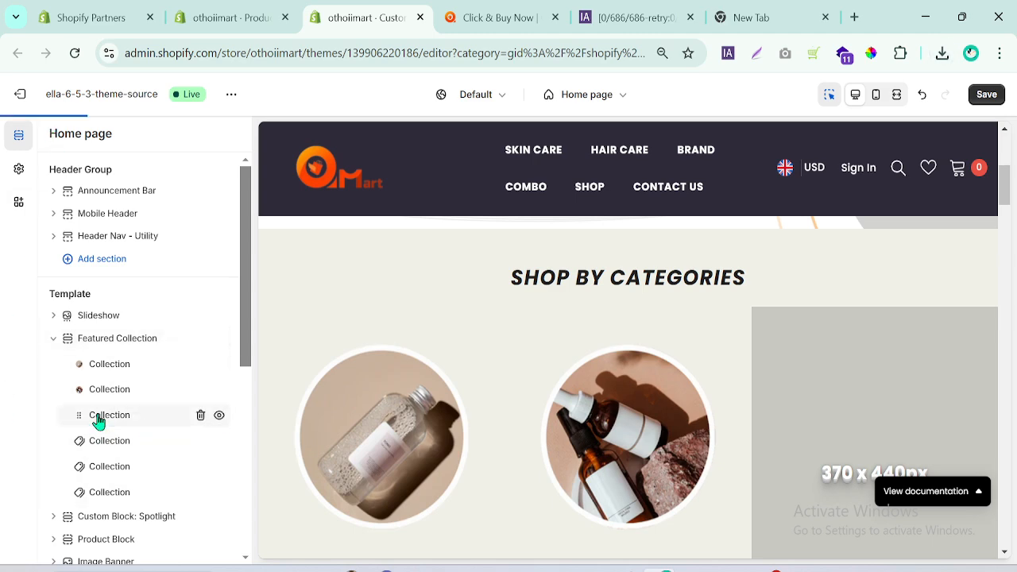
pyautogui.click(98, 418)
pyautogui.click(942, 52)
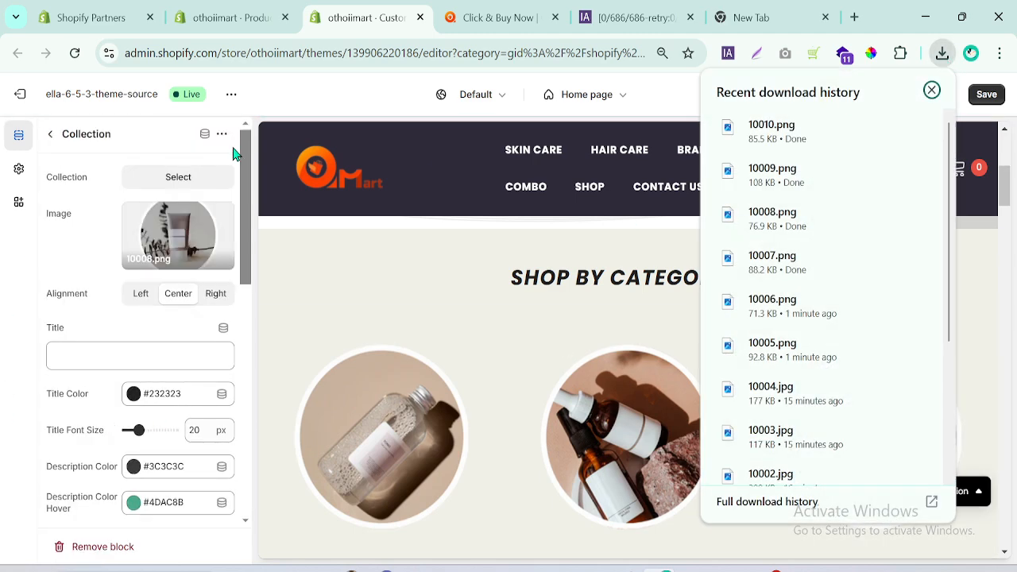
# Open the fourth Collection block of Featured Collection and add the downloaded 10007.png as its image.
pyautogui.click(57, 134)
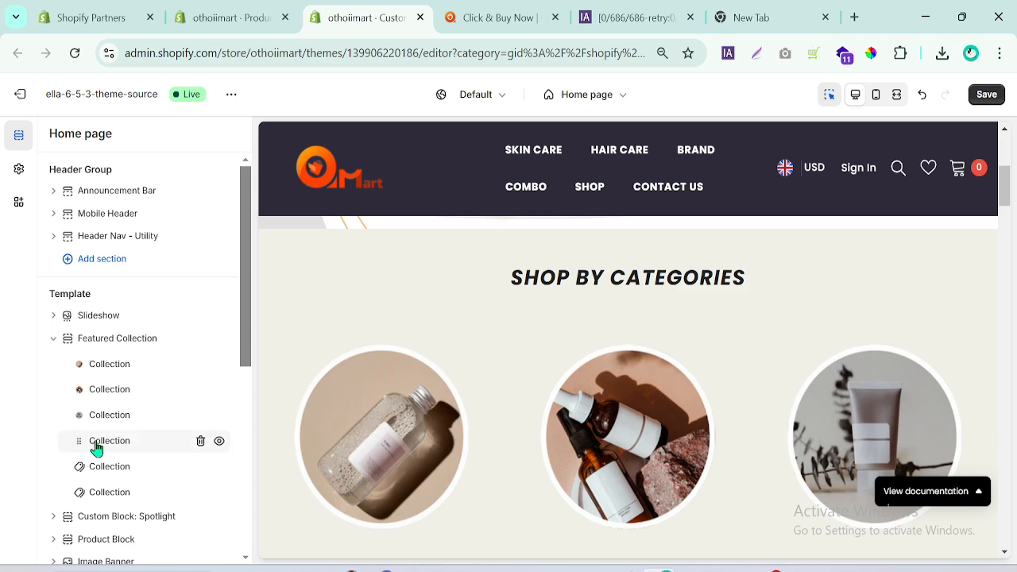
pyautogui.click(98, 441)
pyautogui.click(942, 53)
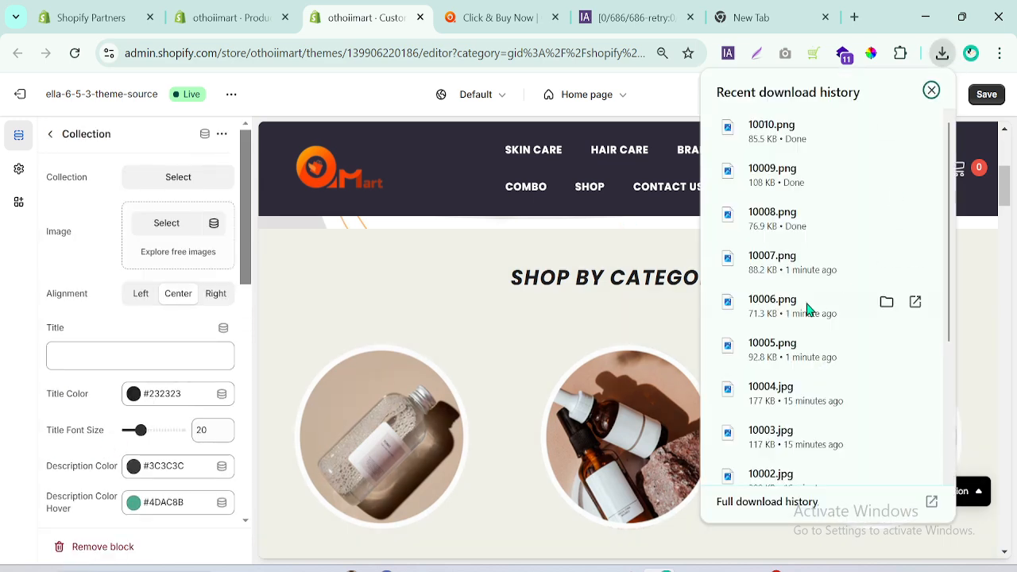
pyautogui.moveTo(763, 273); pyautogui.dragTo(148, 243)
pyautogui.click(50, 134)
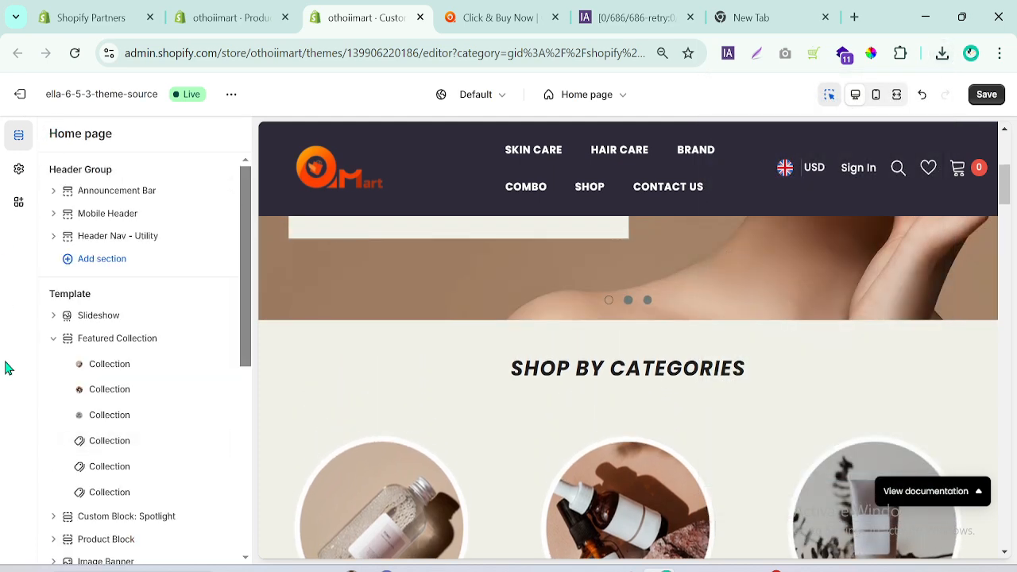
# Set the first Collection block's title to SERUM, checking the category names on othoimart.com.
pyautogui.click(109, 366)
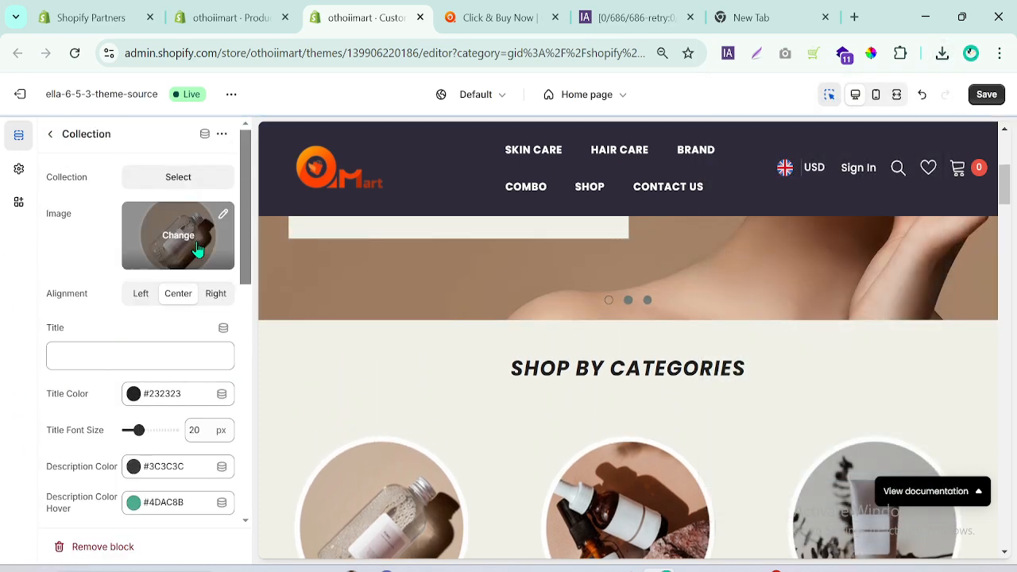
pyautogui.scroll(-3, 1005, 190)
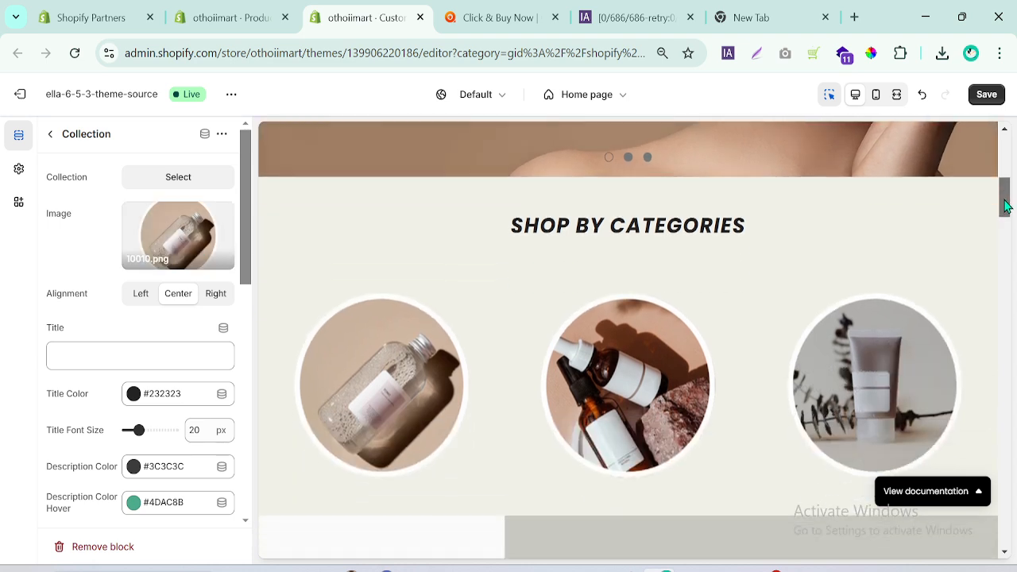
pyautogui.click(499, 17)
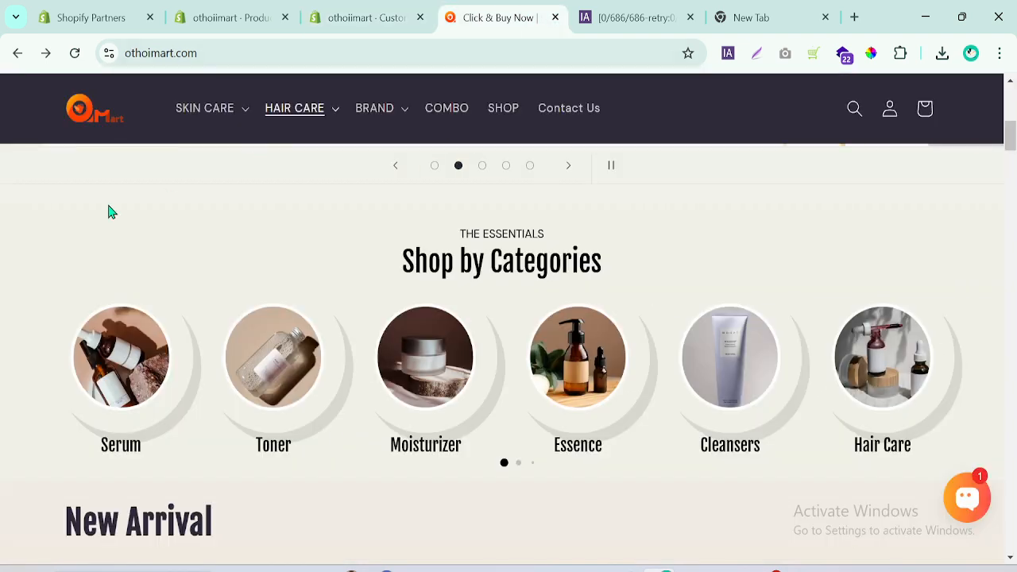
pyautogui.click(368, 11)
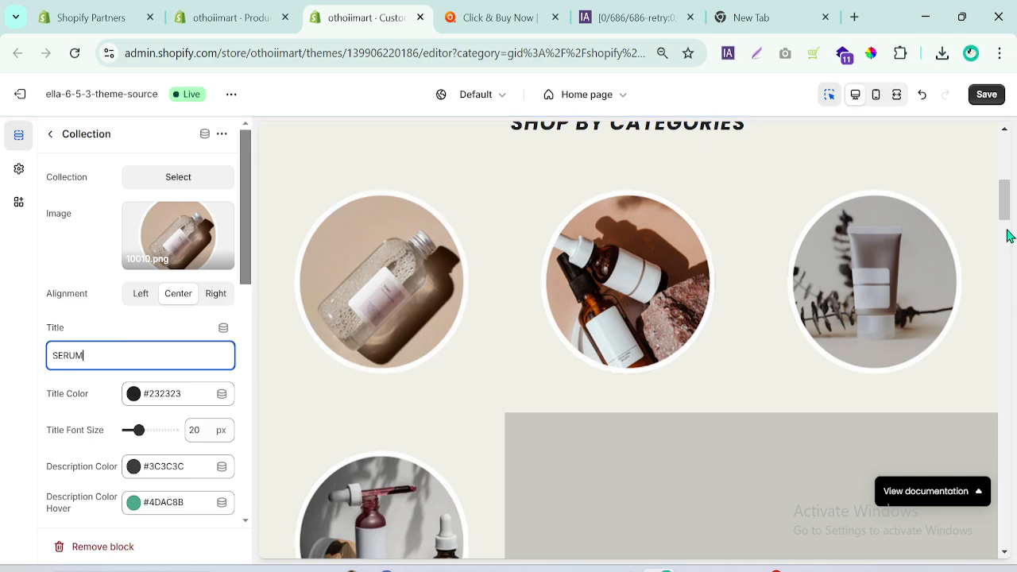
pyautogui.moveTo(1006, 212); pyautogui.dragTo(1008, 219)
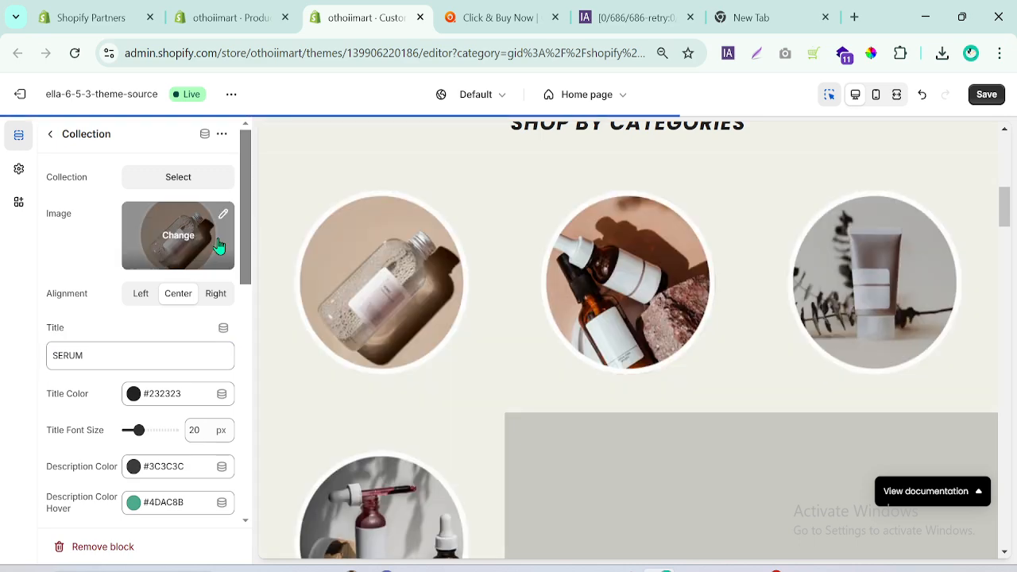
# Preview the category images in fullscreen view and return to the desktop view.
pyautogui.click(895, 106)
pyautogui.moveTo(1005, 206); pyautogui.dragTo(1011, 225)
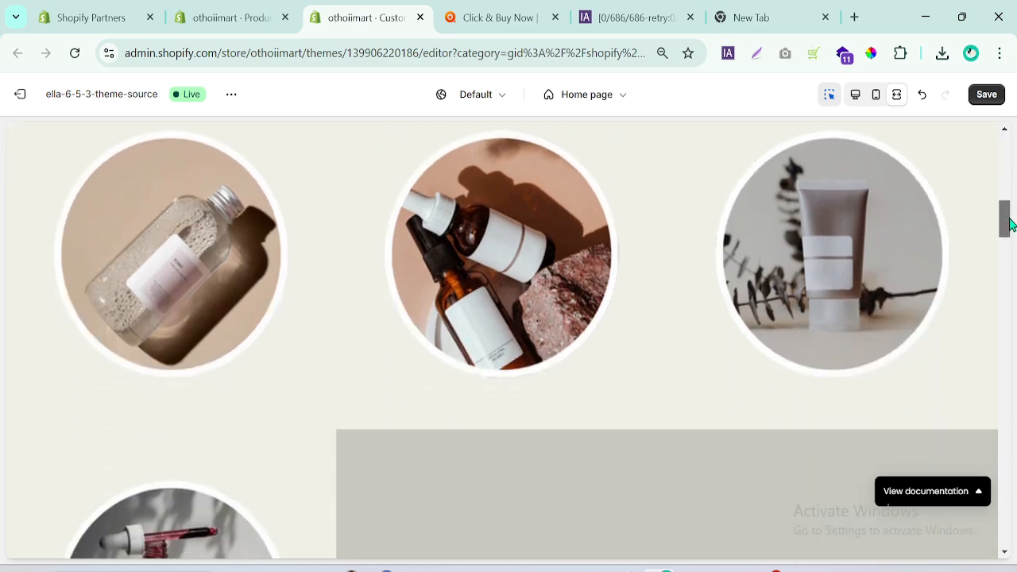
pyautogui.click(854, 96)
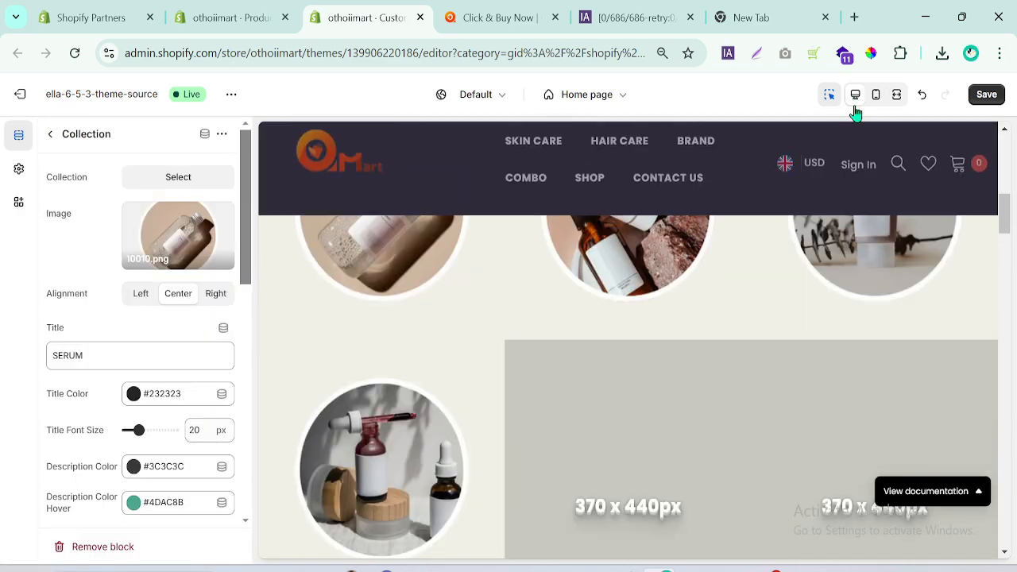
# Set the Featured Collection section's column count to 4.
pyautogui.click(50, 135)
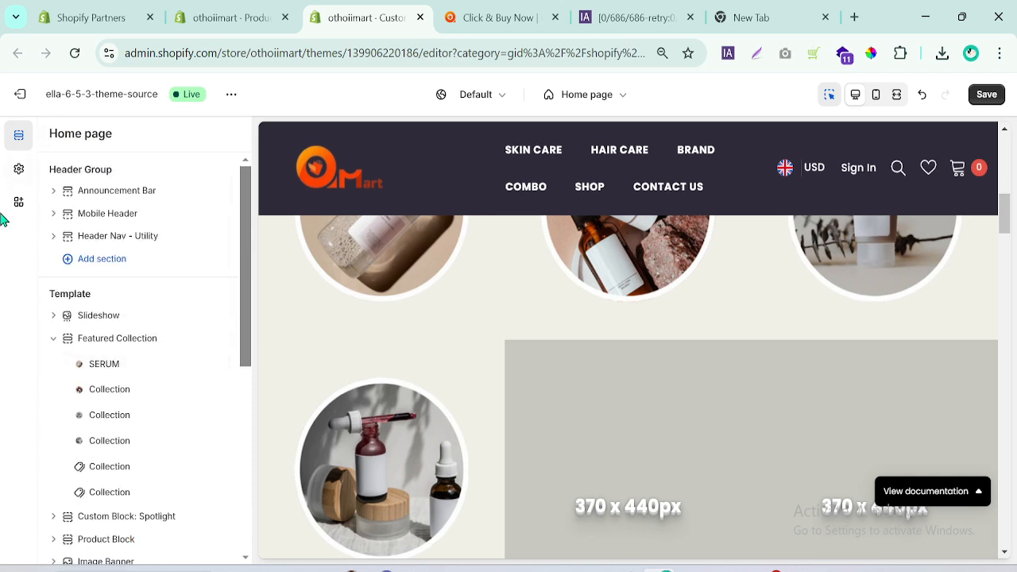
pyautogui.click(125, 346)
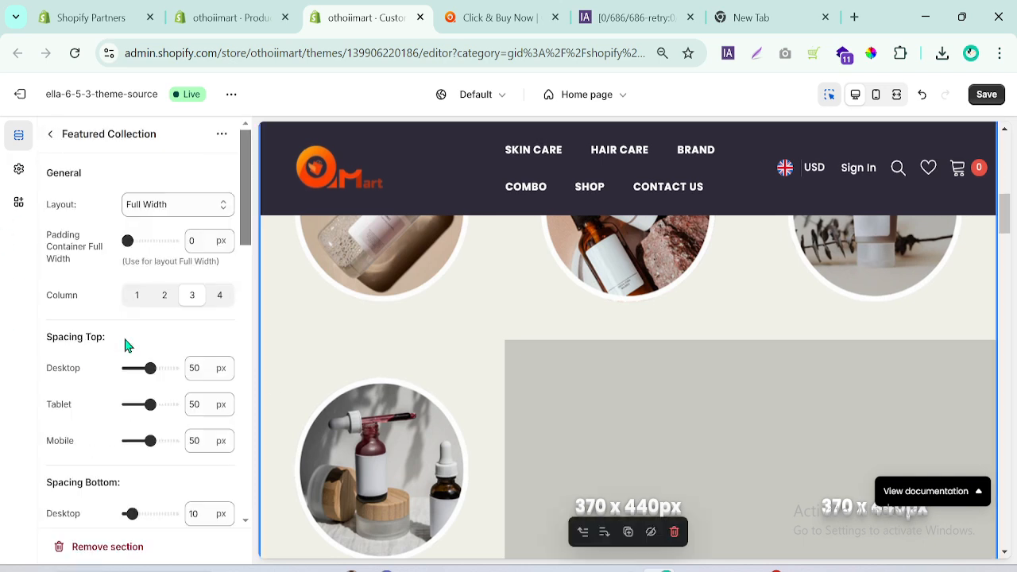
pyautogui.click(220, 297)
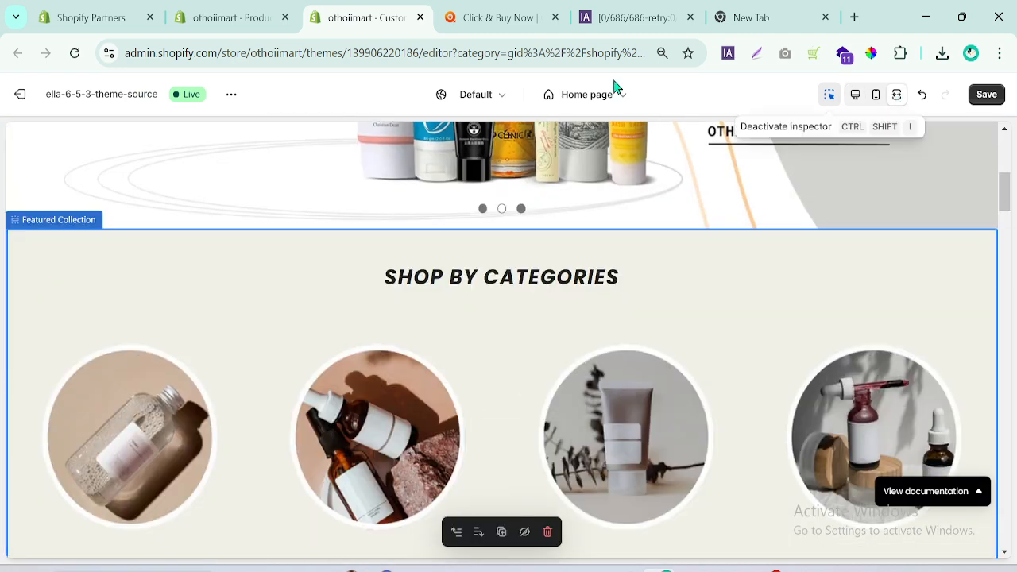
# Compare the four-column section in fullscreen with the categories on othoimart.com and return to the desktop view.
pyautogui.click(501, 17)
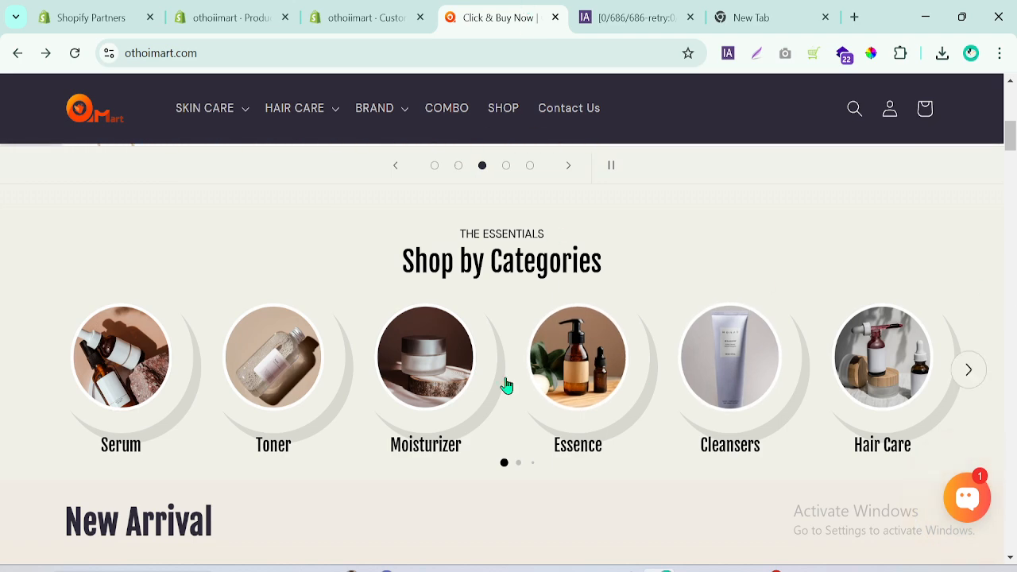
pyautogui.click(366, 17)
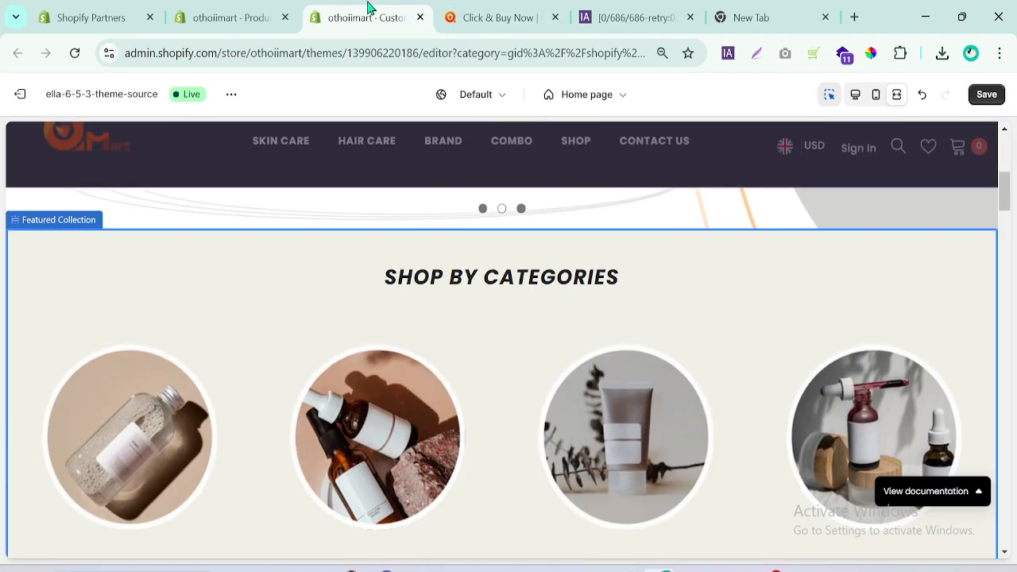
pyautogui.click(623, 248)
pyautogui.click(855, 96)
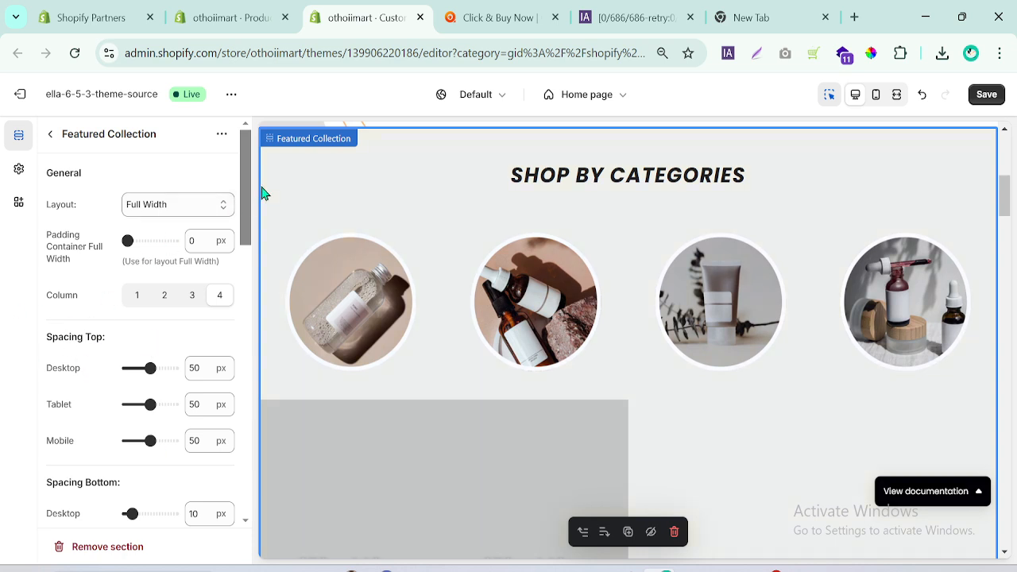
# Review the Featured Collection section settings and the SERUM block settings, comparing the category layout with othoimart.com.
pyautogui.moveTo(249, 200)
pyautogui.mouseDown()
pyautogui.moveTo(250, 353)
pyautogui.moveTo(255, 187)
pyautogui.mouseUp()
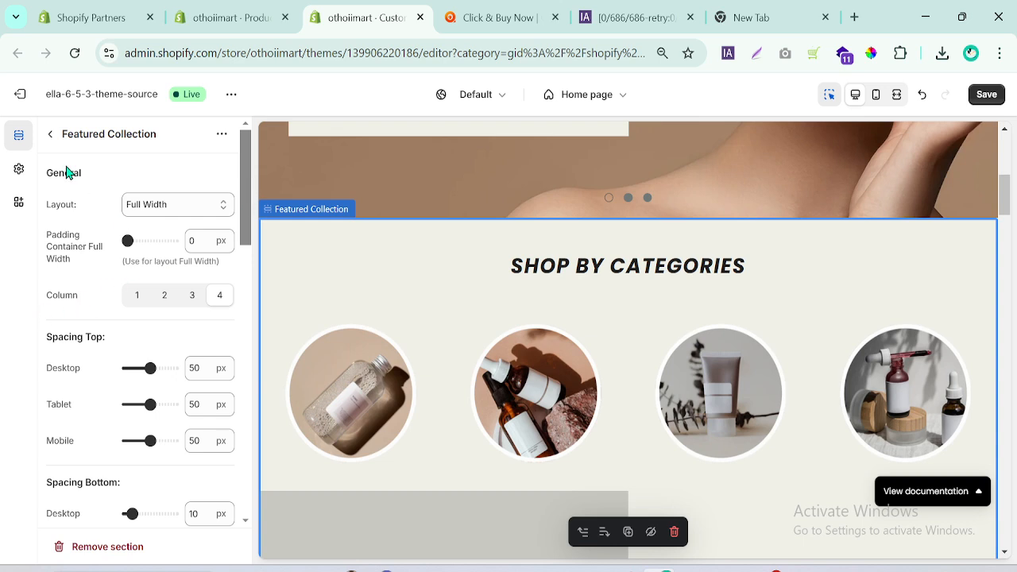
pyautogui.moveTo(242, 170); pyautogui.dragTo(111, 133)
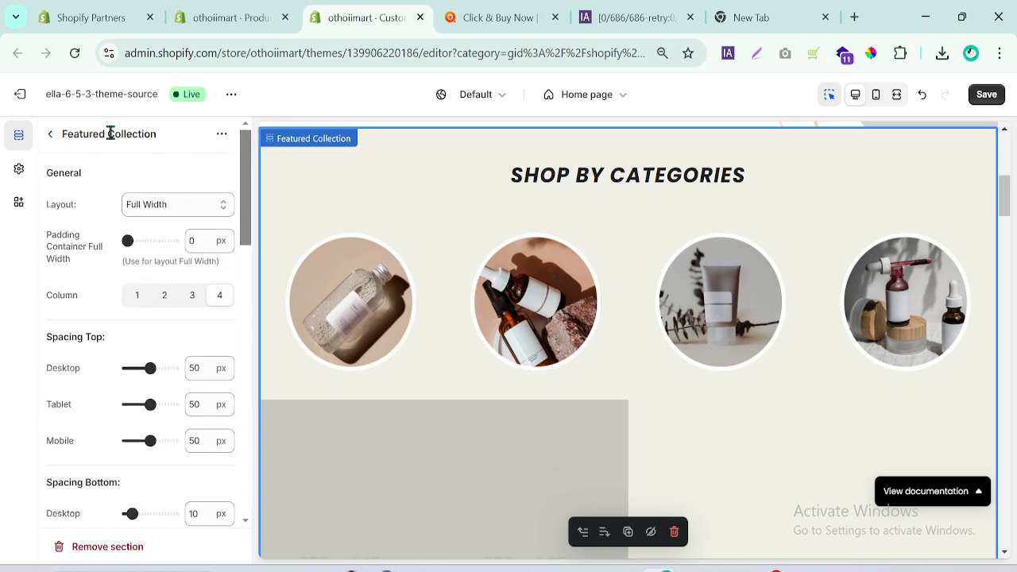
pyautogui.click(44, 133)
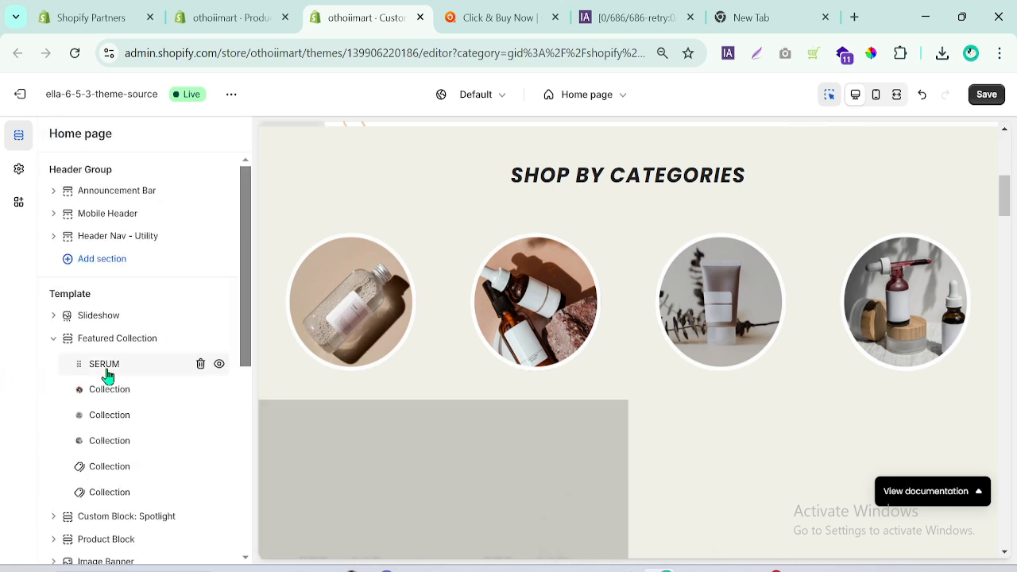
pyautogui.click(106, 365)
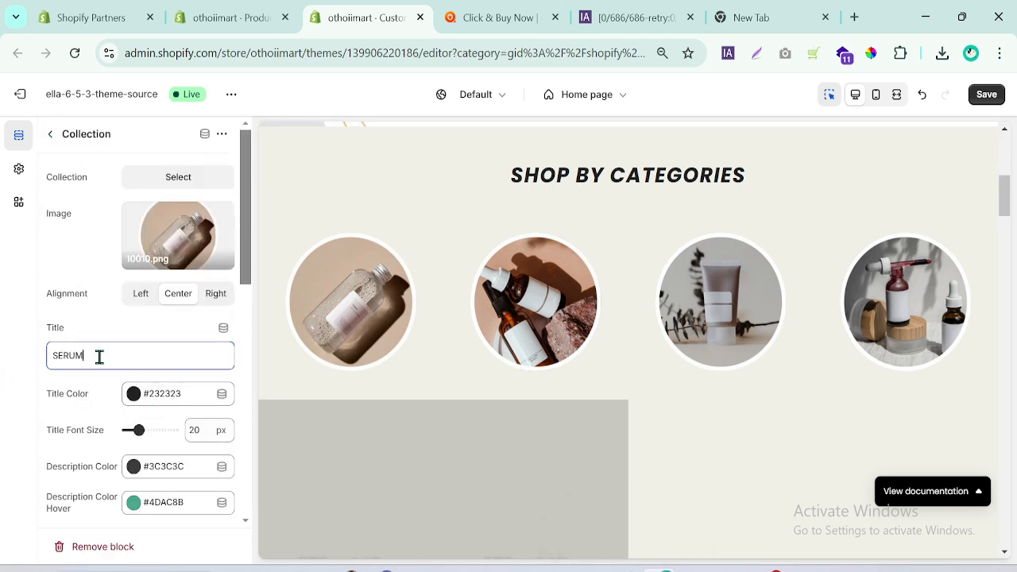
pyautogui.moveTo(246, 245); pyautogui.dragTo(245, 348)
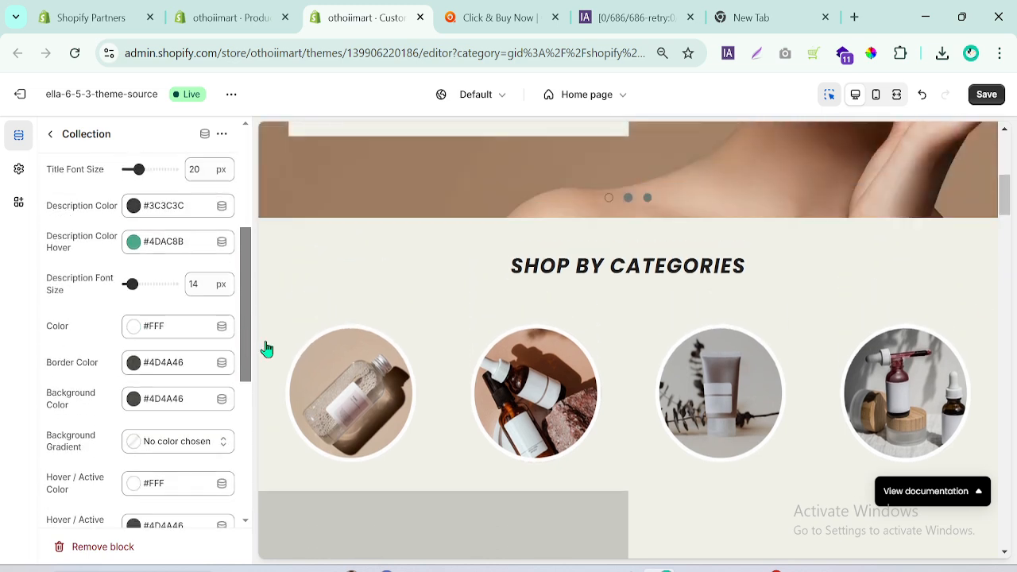
pyautogui.scroll(-2, 1008, 198)
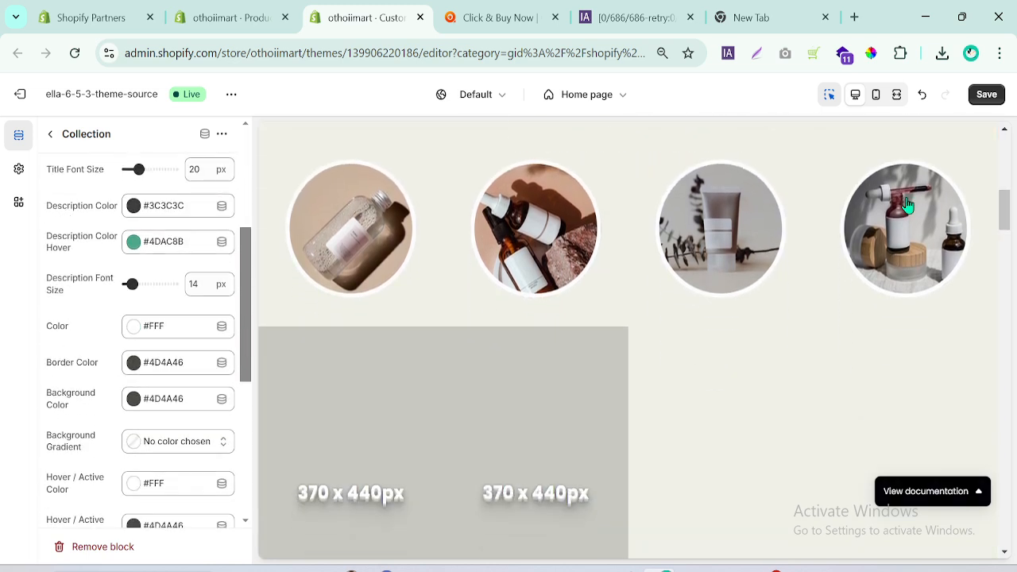
pyautogui.click(444, 11)
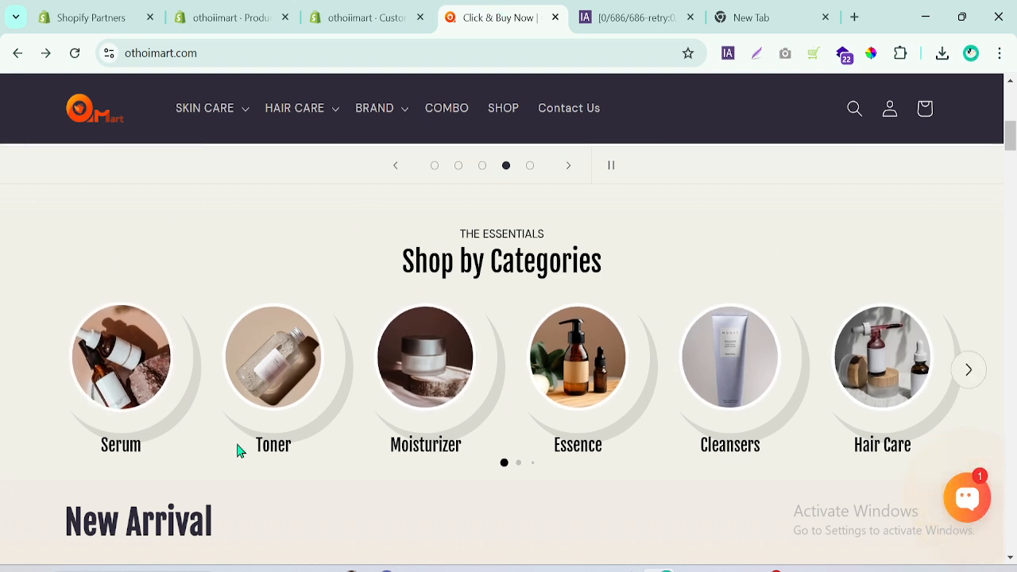
pyautogui.click(359, 14)
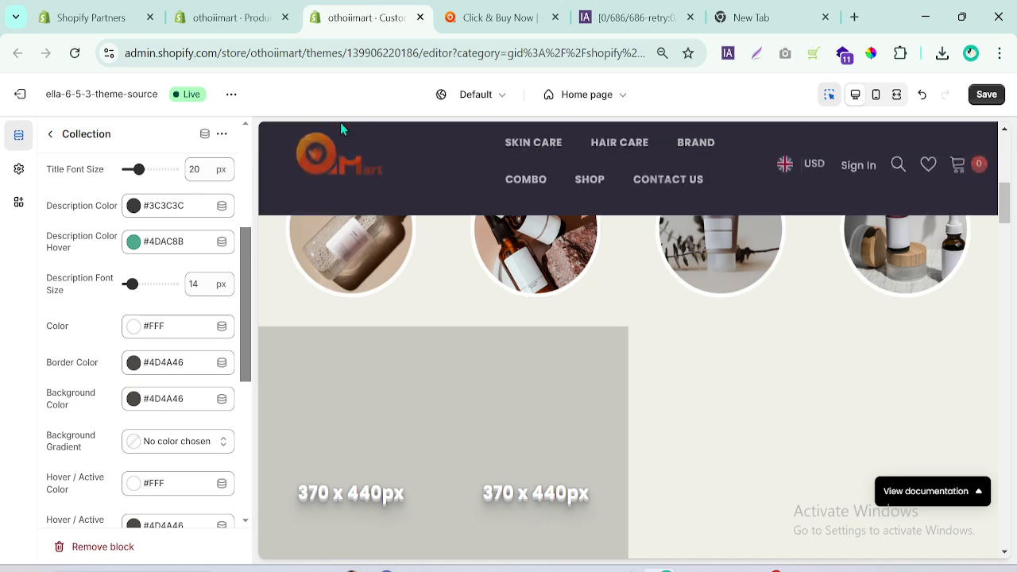
# Browse the sections available for insertion between Slideshow and Featured Collection, and close the list without adding one.
pyautogui.click(53, 136)
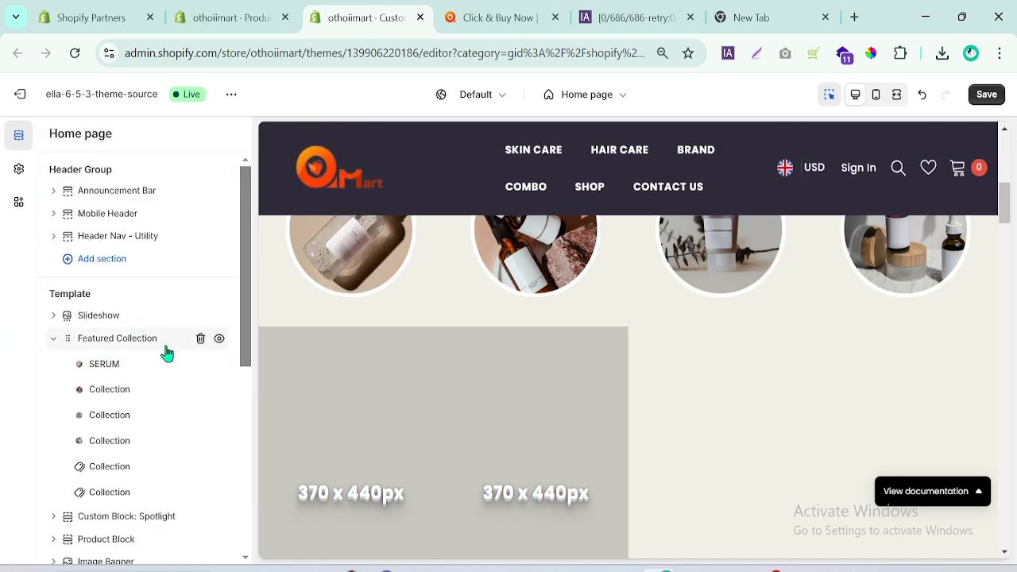
pyautogui.click(138, 327)
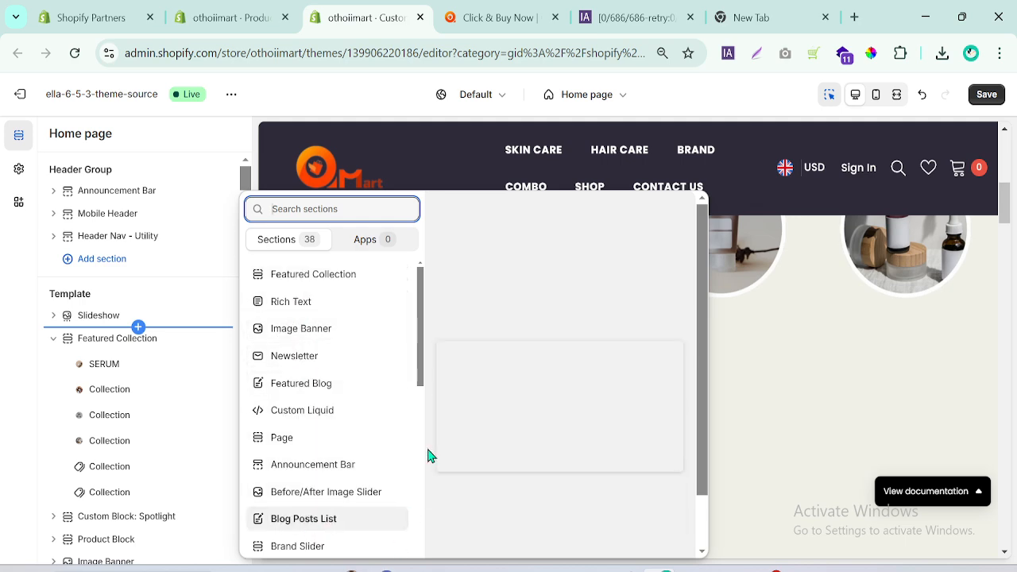
pyautogui.moveTo(422, 375); pyautogui.dragTo(406, 547)
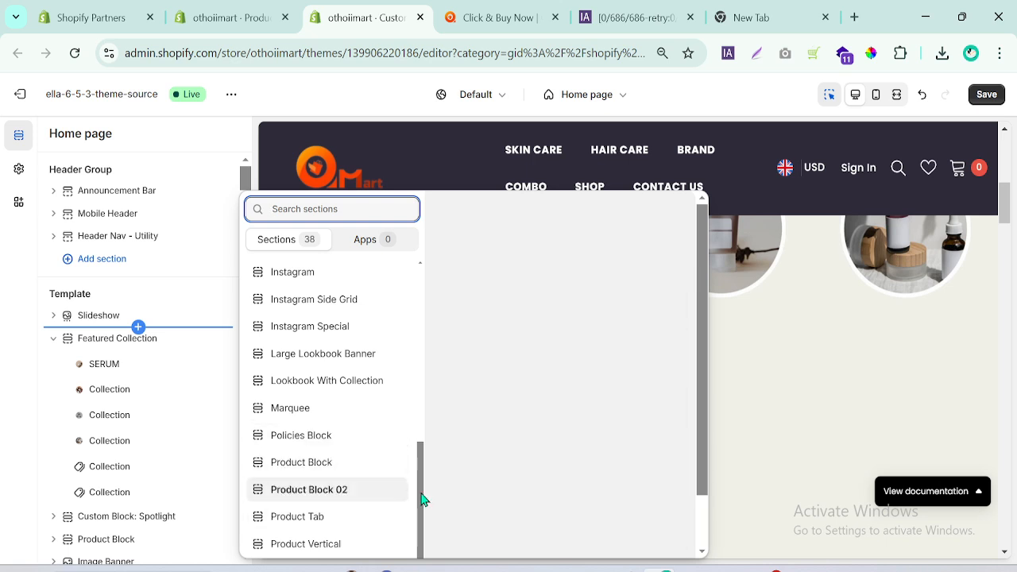
pyautogui.scroll(-3, 326, 477)
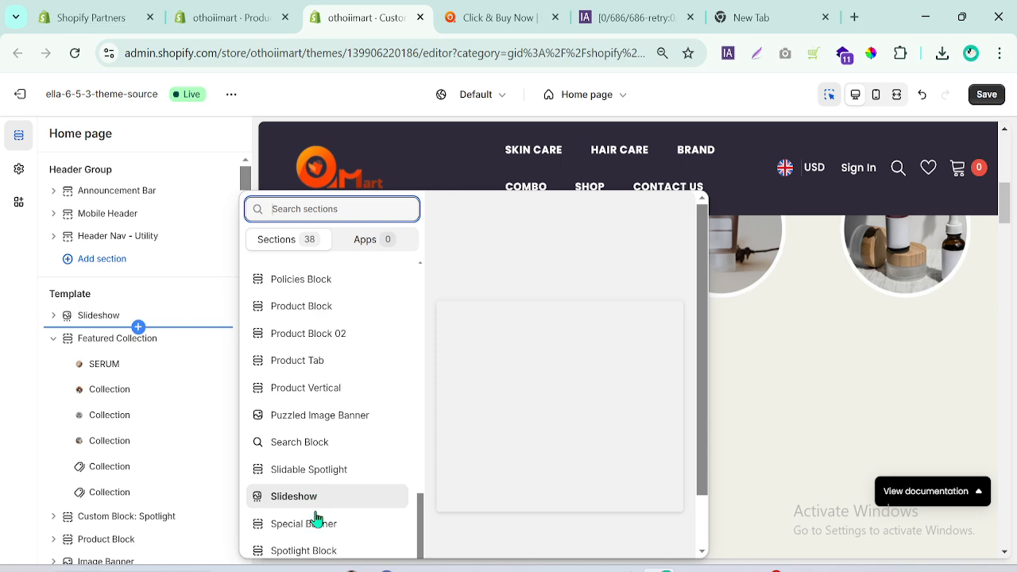
pyautogui.click(16, 421)
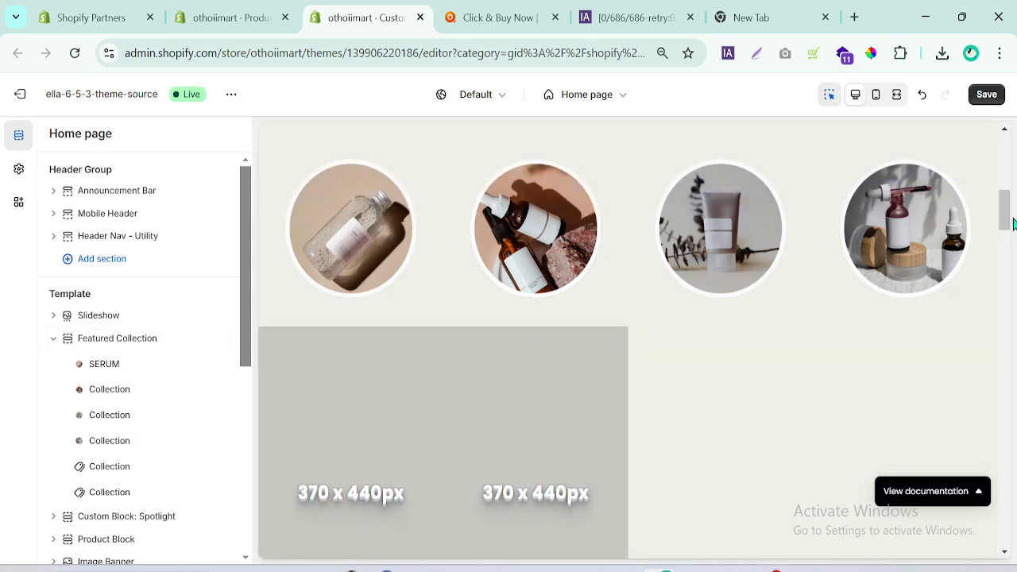
# Compare the Shop by Categories preview with othoimart.com and page through its category carousel.
pyautogui.moveTo(1013, 225); pyautogui.dragTo(1007, 185)
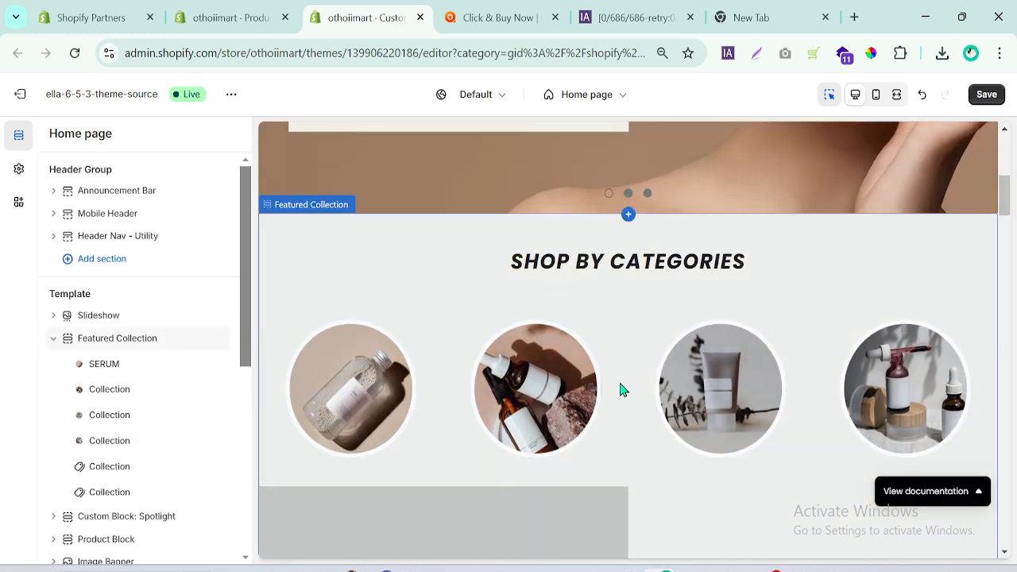
pyautogui.click(503, 17)
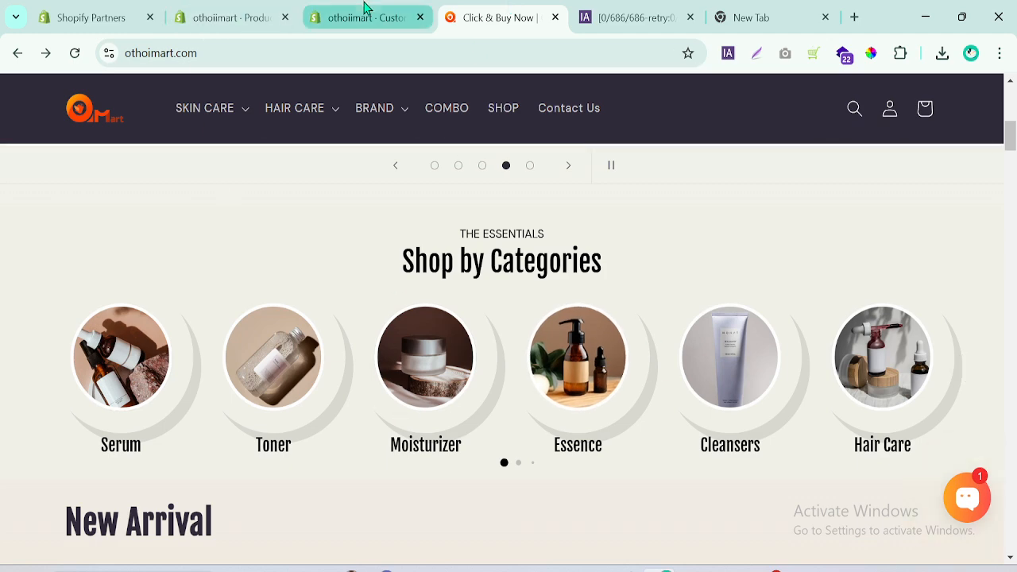
pyautogui.click(365, 9)
pyautogui.click(510, 10)
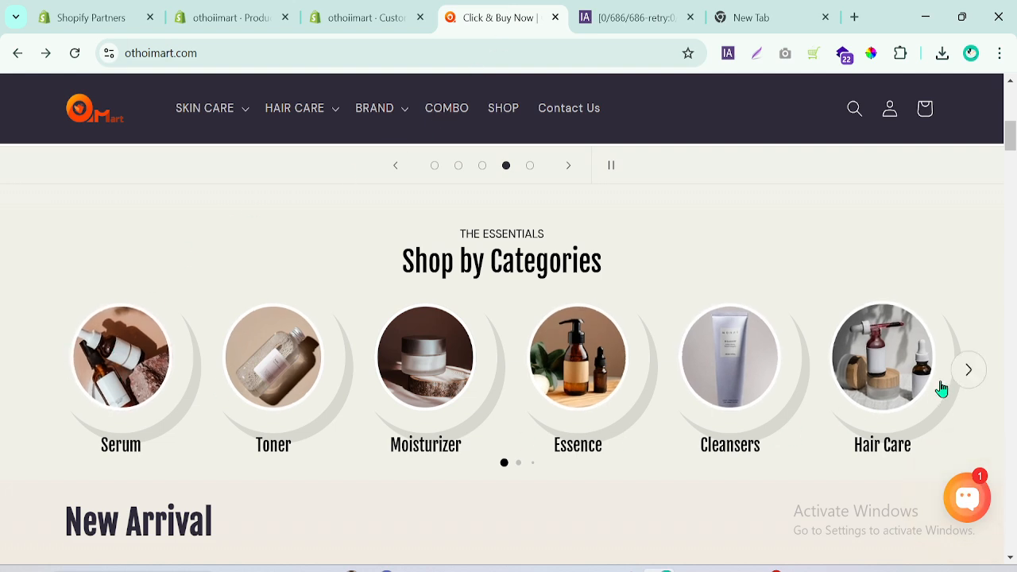
pyautogui.click(970, 372)
pyautogui.click(969, 371)
pyautogui.click(970, 371)
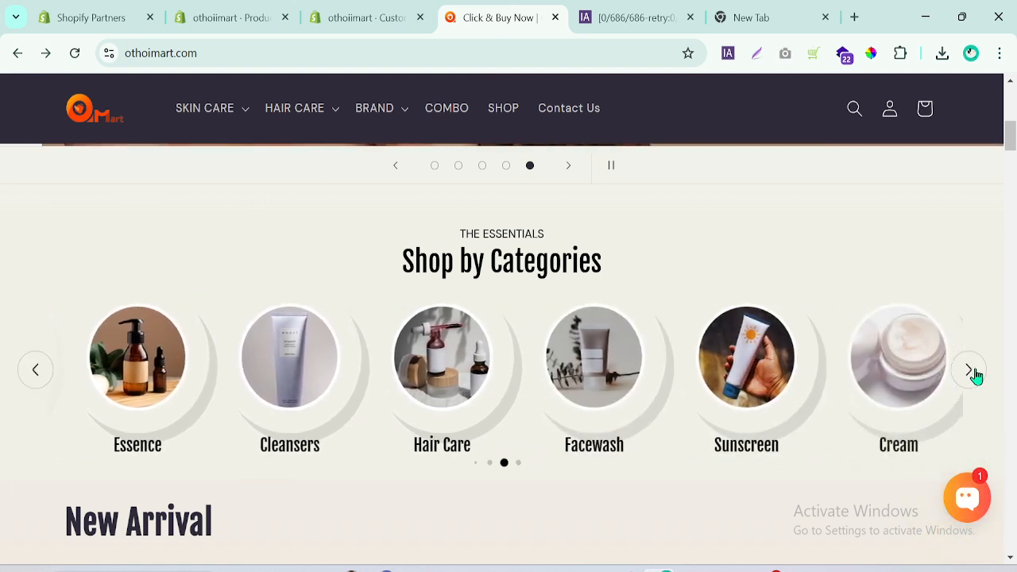
pyautogui.click(970, 371)
pyautogui.click(35, 371)
# Return to the Shopify theme editor and save the home page changes.
pyautogui.click(356, 20)
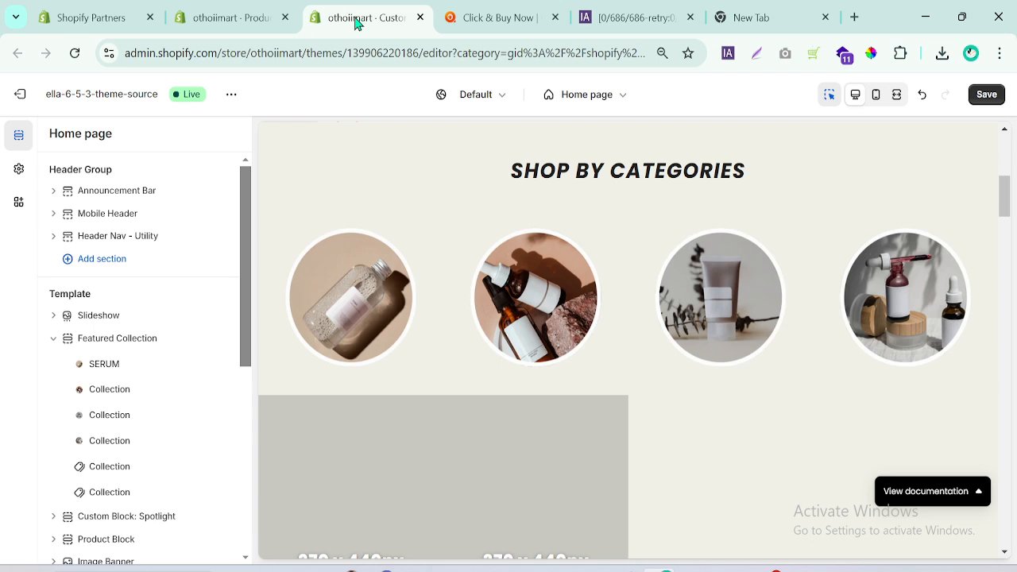
pyautogui.click(985, 95)
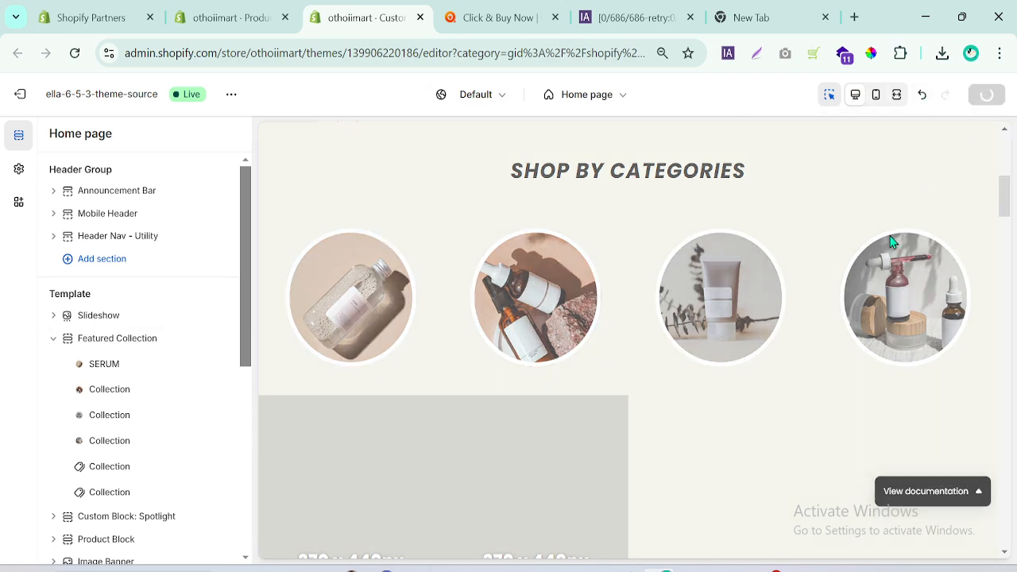